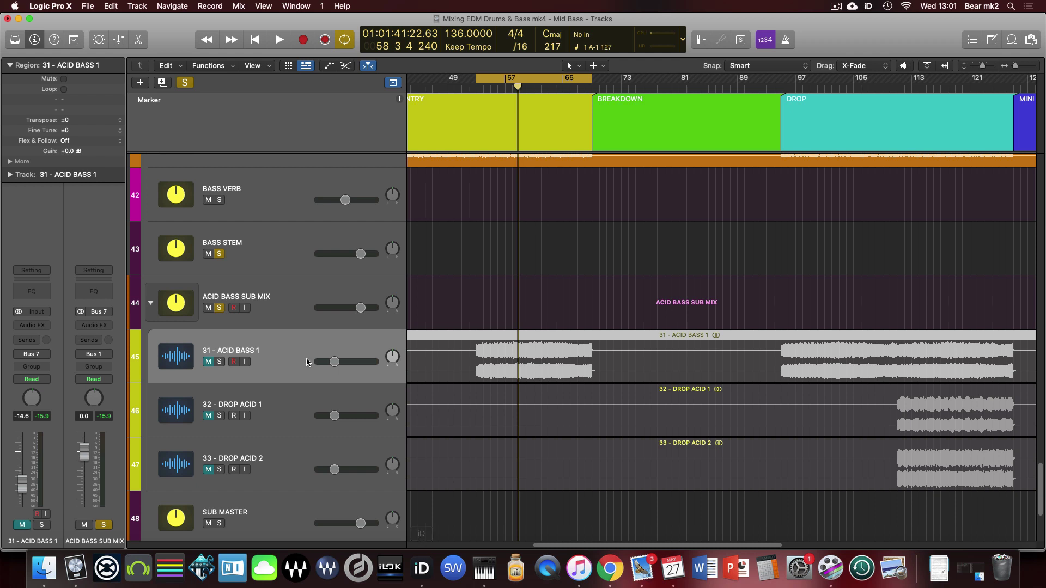
- Unmute and solo the 31 - ACID BASS 1 track in place of the ACID BASS SUB MIX stack, with its region deselected
{"action": "left_click", "coordinate": [209, 362]}
{"action": "left_click", "coordinate": [218, 308]}
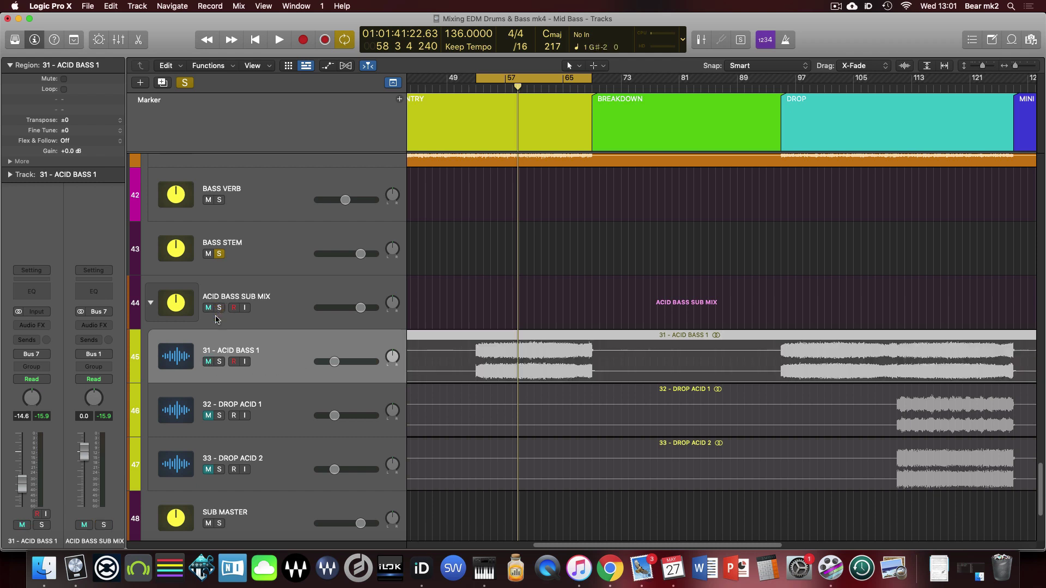
{"action": "left_click", "coordinate": [218, 362]}
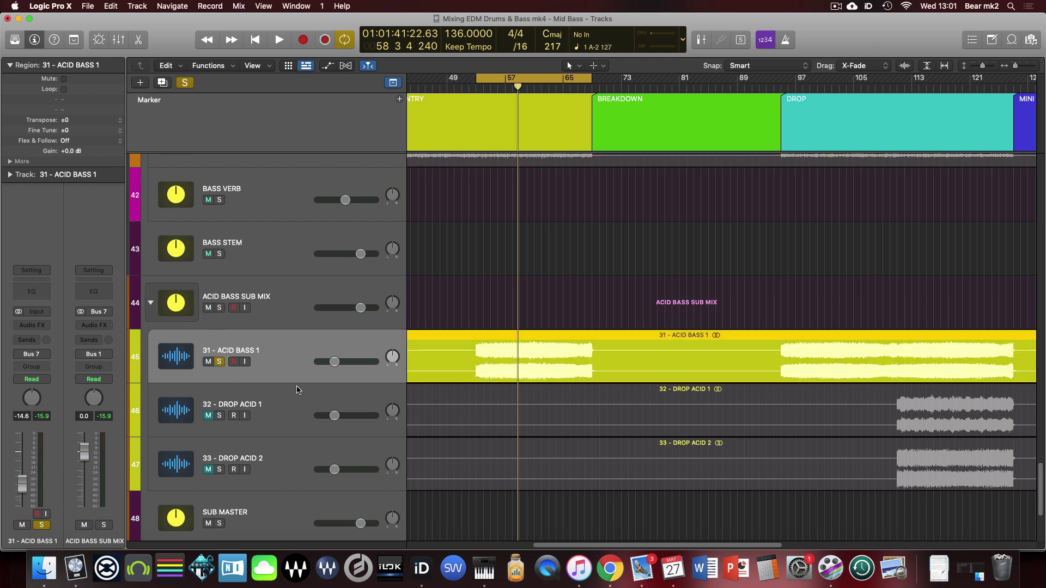
{"action": "left_click", "coordinate": [467, 348]}
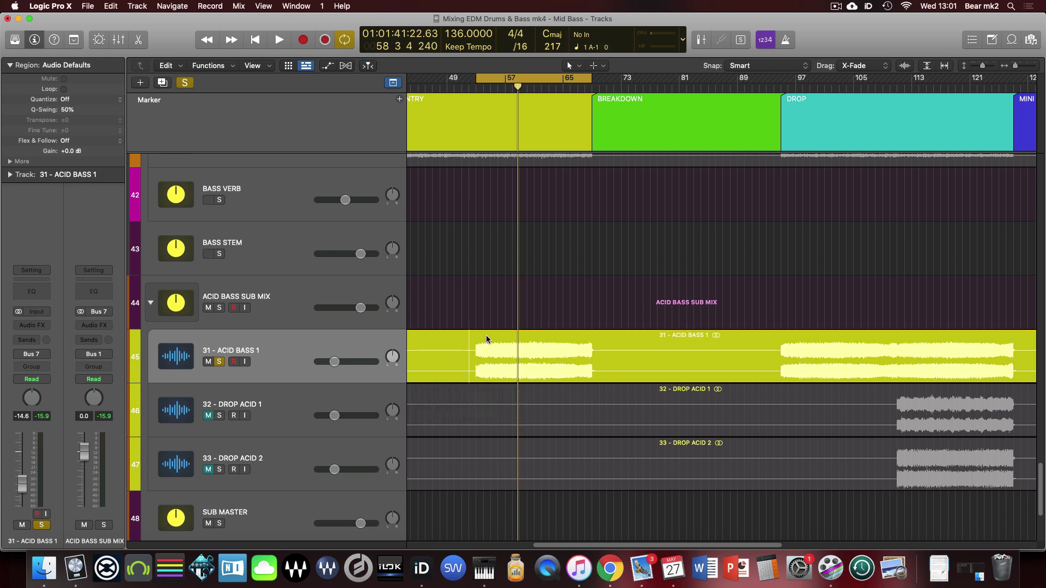
- Examine where the three acid bass parts play from the bassline entry through the drop, placing the playhead at bar 112
{"action": "scroll", "coordinate": [972, 476], "scroll_direction": "down", "scroll_amount": 1}
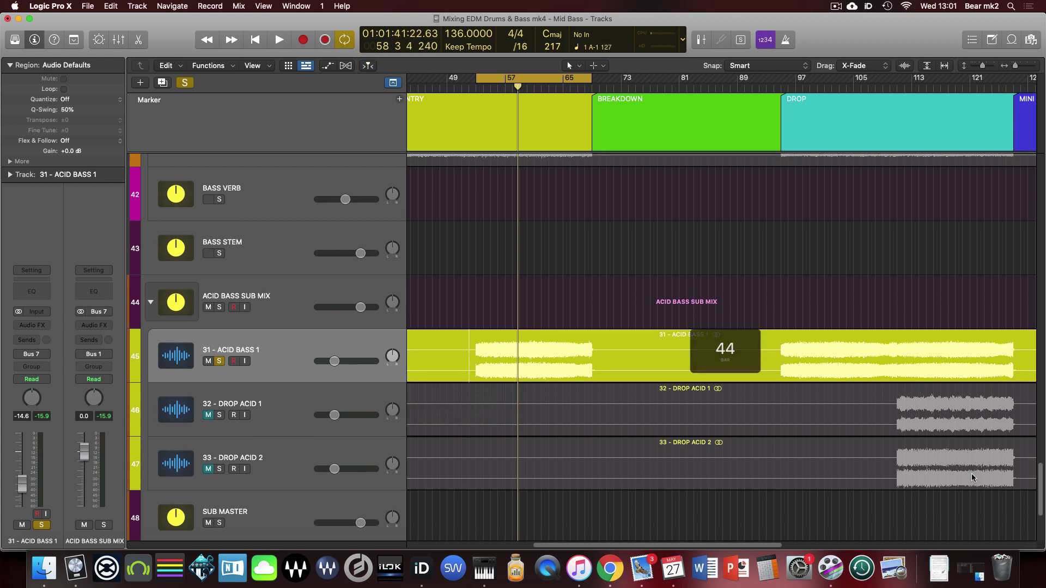
{"action": "scroll", "coordinate": [490, 257], "scroll_direction": "left", "scroll_amount": 5}
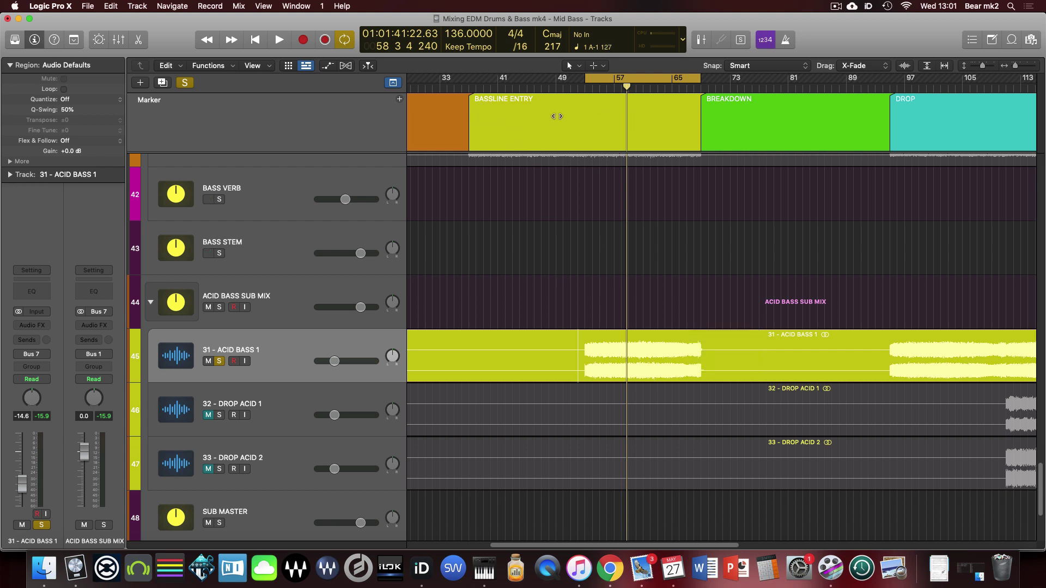
{"action": "scroll", "coordinate": [596, 247], "scroll_direction": "right", "scroll_amount": 10}
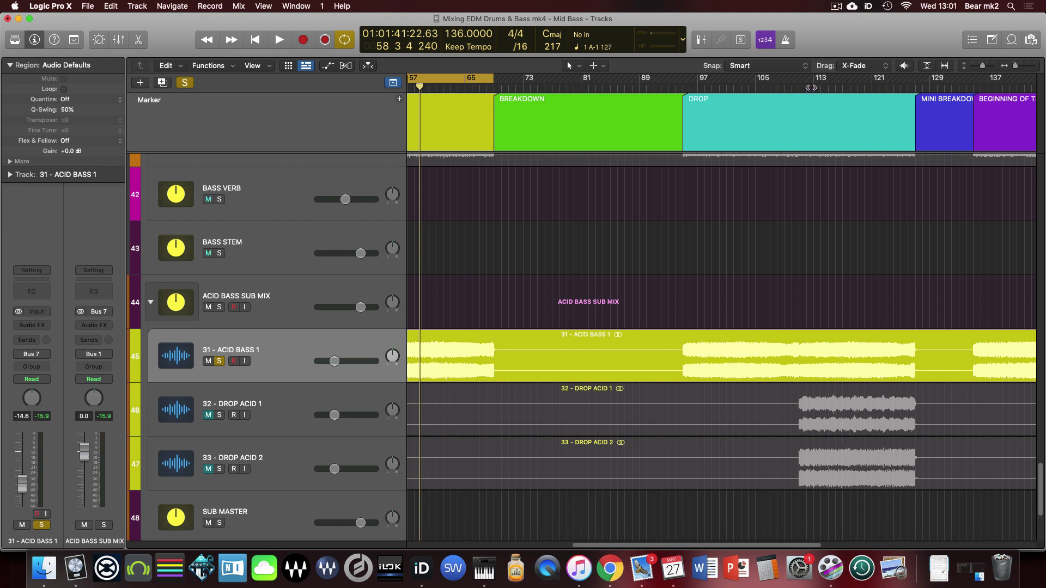
{"action": "mouse_move", "coordinate": [811, 87]}
{"action": "left_mouse_down"}
{"action": "mouse_move", "coordinate": [911, 81]}
{"action": "mouse_move", "coordinate": [804, 96]}
{"action": "left_mouse_up"}
{"action": "scroll", "coordinate": [577, 299], "scroll_direction": "left", "scroll_amount": 1}
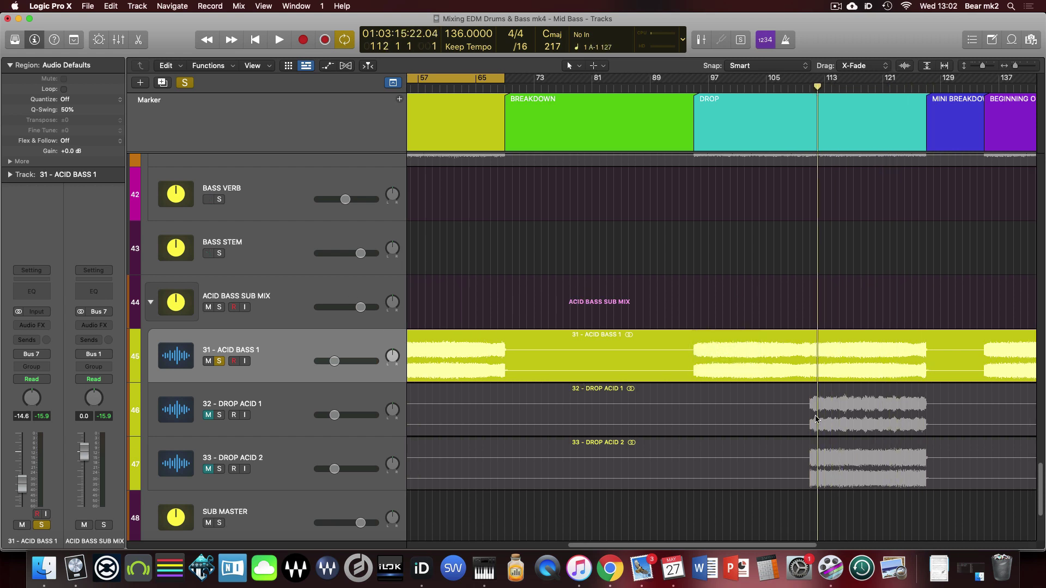
{"action": "scroll", "coordinate": [815, 419], "scroll_direction": "left", "scroll_amount": 6}
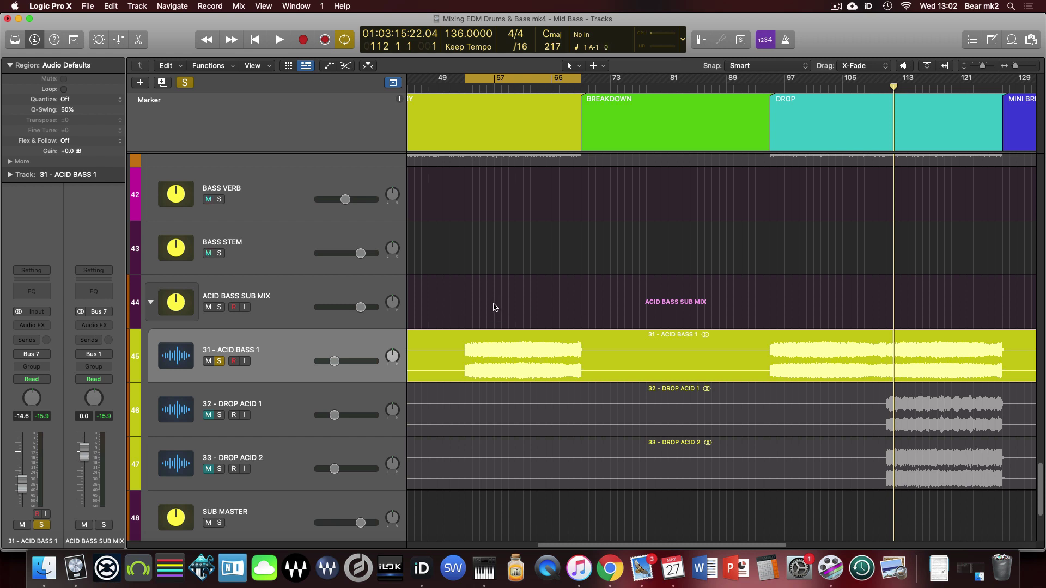
{"action": "scroll", "coordinate": [477, 163], "scroll_direction": "left", "scroll_amount": 4}
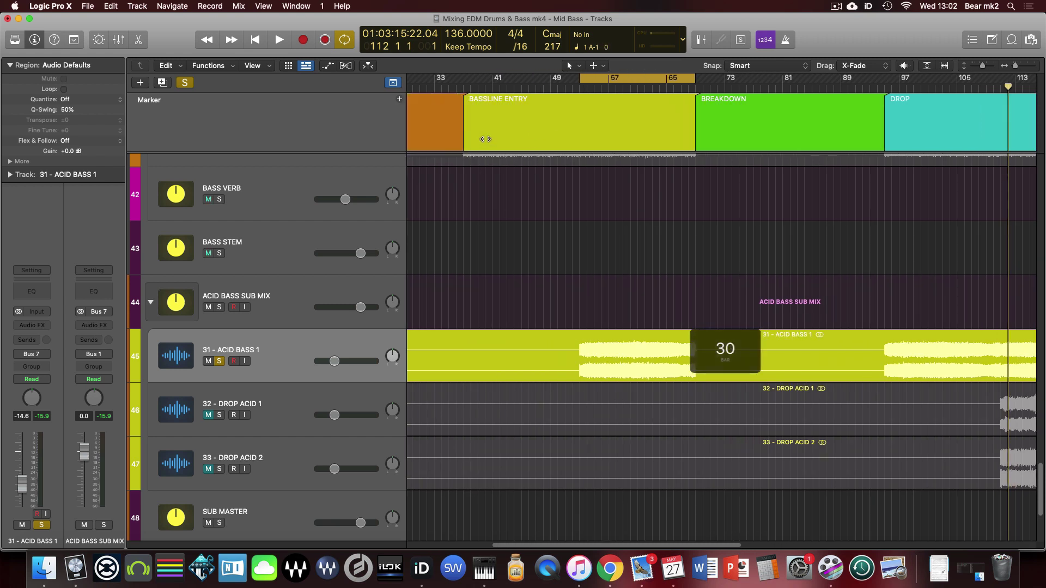
{"action": "scroll", "coordinate": [565, 221], "scroll_direction": "right", "scroll_amount": 10}
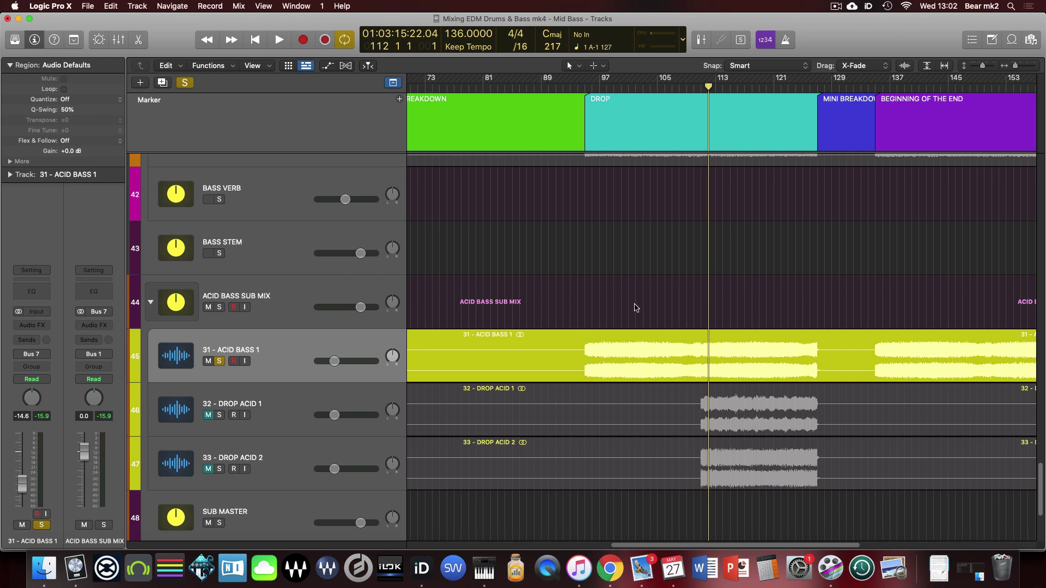
- Set the region gain of the 31 - ACID BASS 1, 32 - DROP ACID 1 and 33 - DROP ACID 2 regions to -9 dB together
{"action": "left_click_drag", "start_coordinate": [649, 301], "coordinate": [757, 470]}
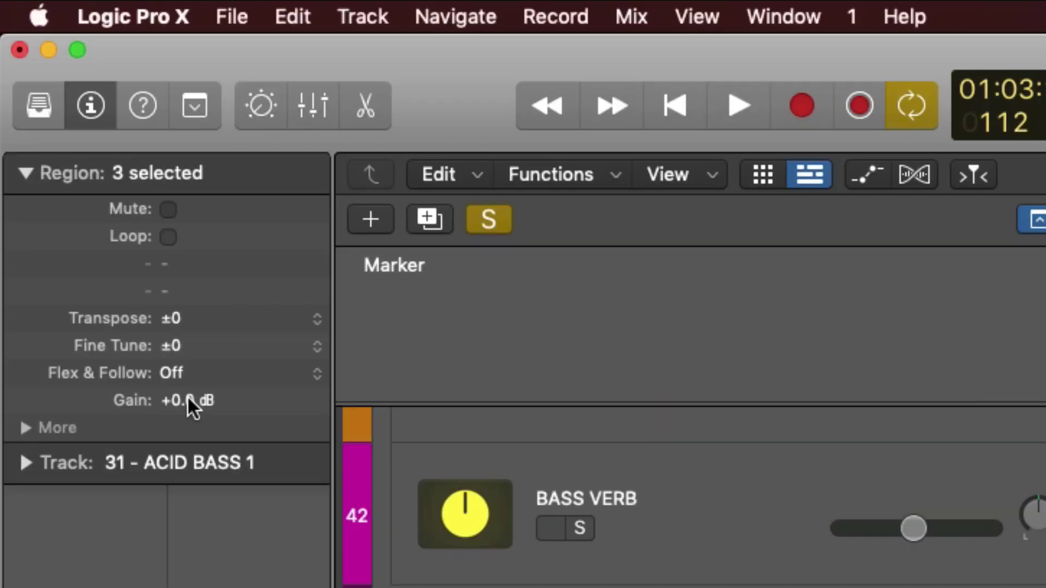
{"action": "double_click", "coordinate": [188, 400]}
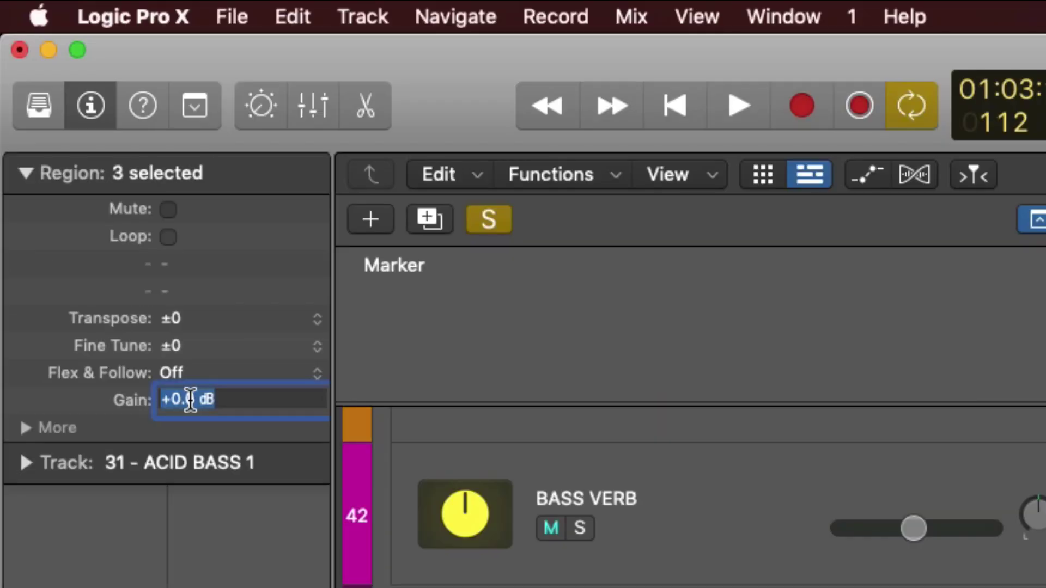
{"action": "type", "text": "-9"}
{"action": "key", "text": "Return"}
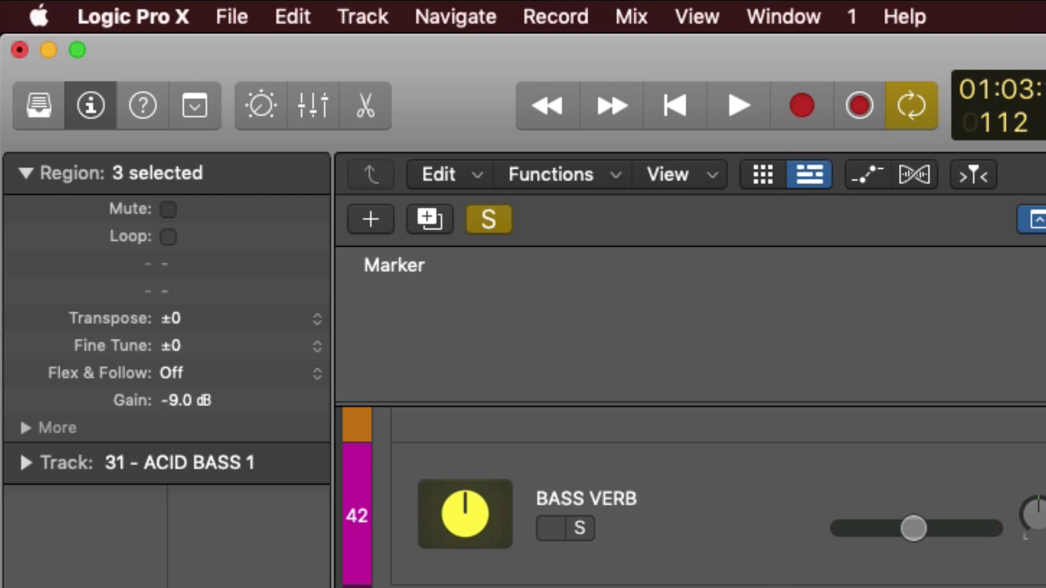
{"action": "scroll", "coordinate": [523, 294], "scroll_direction": "left", "scroll_amount": 10}
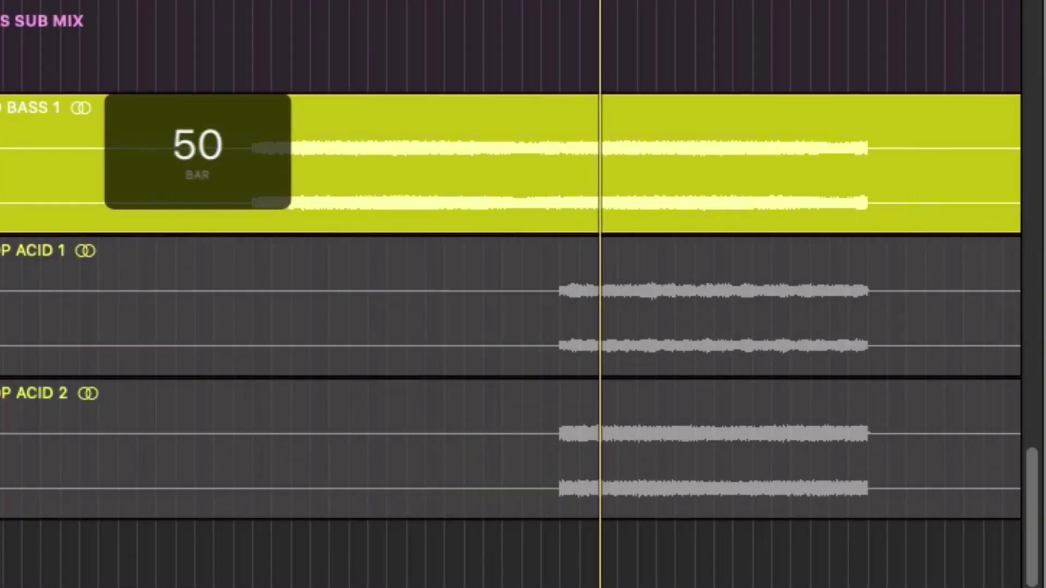
{"action": "scroll", "coordinate": [574, 158], "scroll_direction": "left", "scroll_amount": 5}
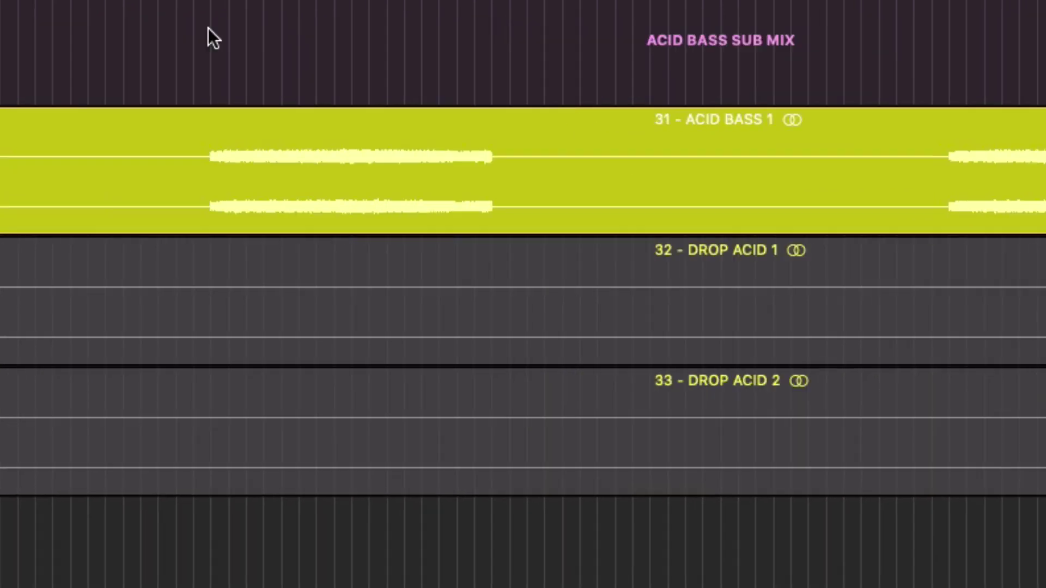
- Play back the acid bass section and set the 31 - ACID BASS 1 channel level to -8.4 dB
{"action": "key", "text": "space"}
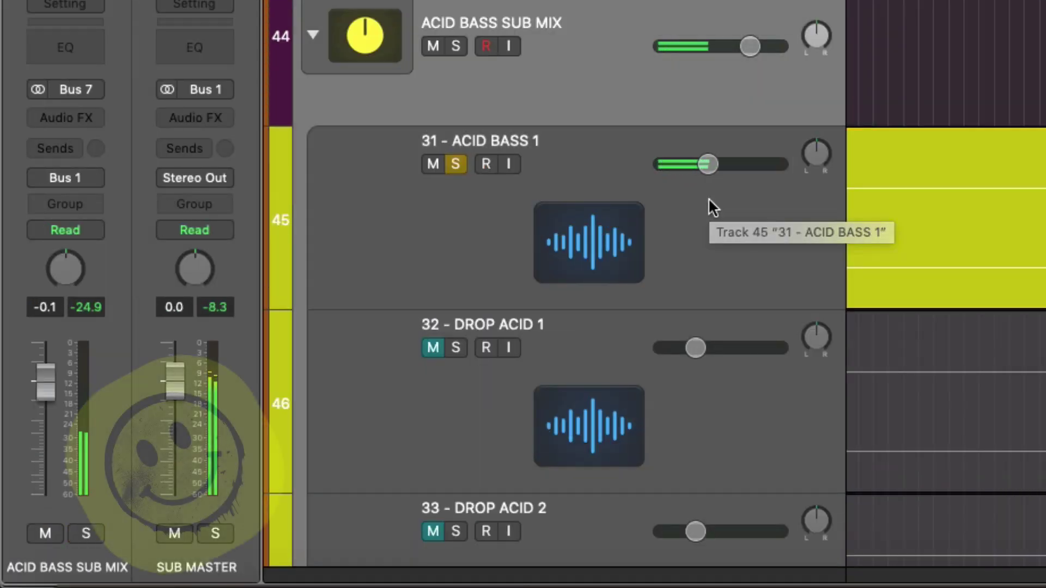
{"action": "left_click", "coordinate": [708, 201]}
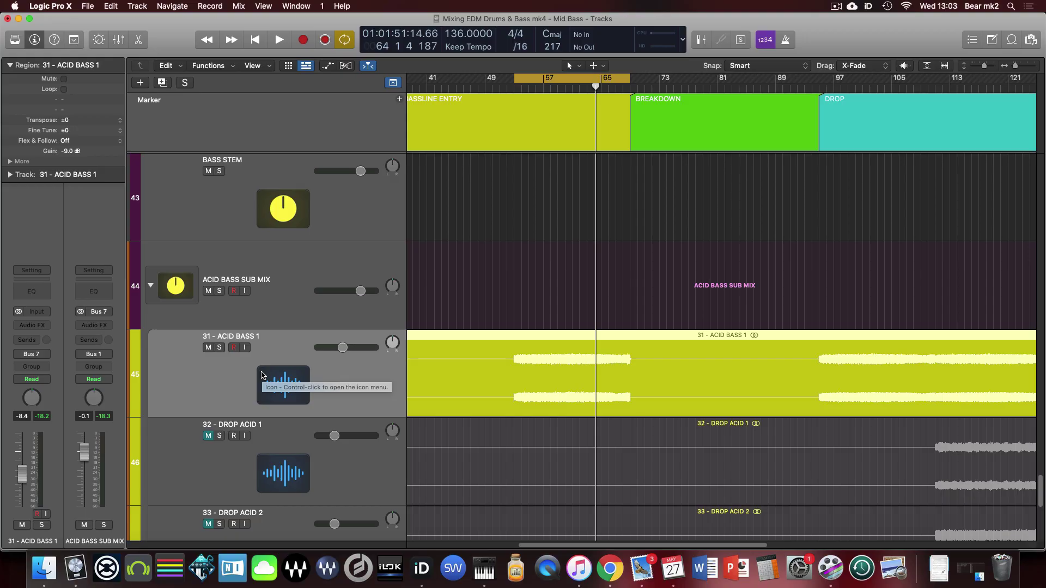
{"action": "left_click", "coordinate": [450, 306]}
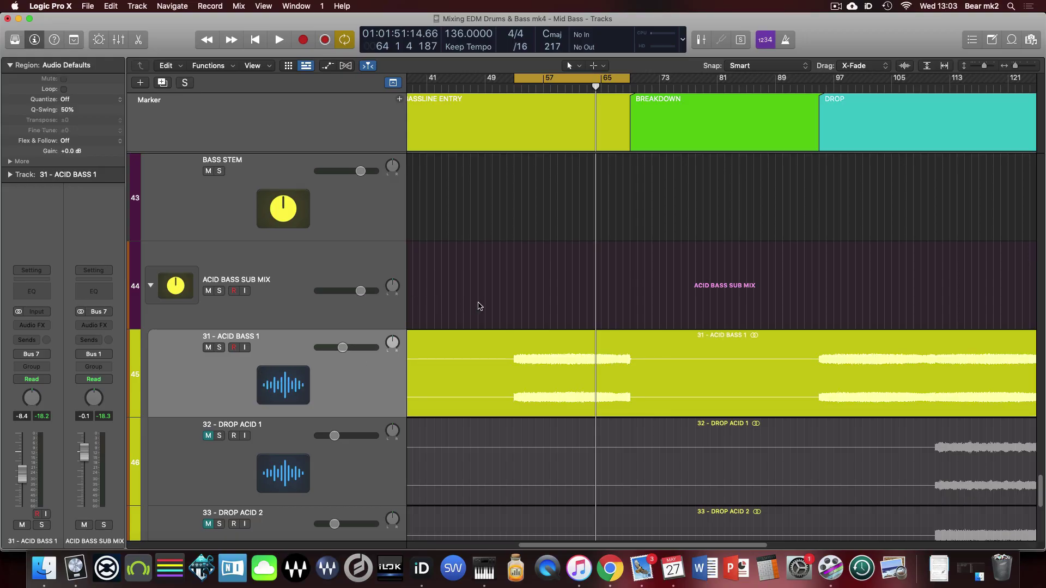
- Examine the 31 - ACID BASS 1 waveform up close around bars 53 to 69 and return to the compact track overview
{"action": "scroll", "coordinate": [482, 303], "scroll_direction": "up", "scroll_amount": 5}
{"action": "scroll", "coordinate": [485, 307], "scroll_direction": "down", "scroll_amount": 5}
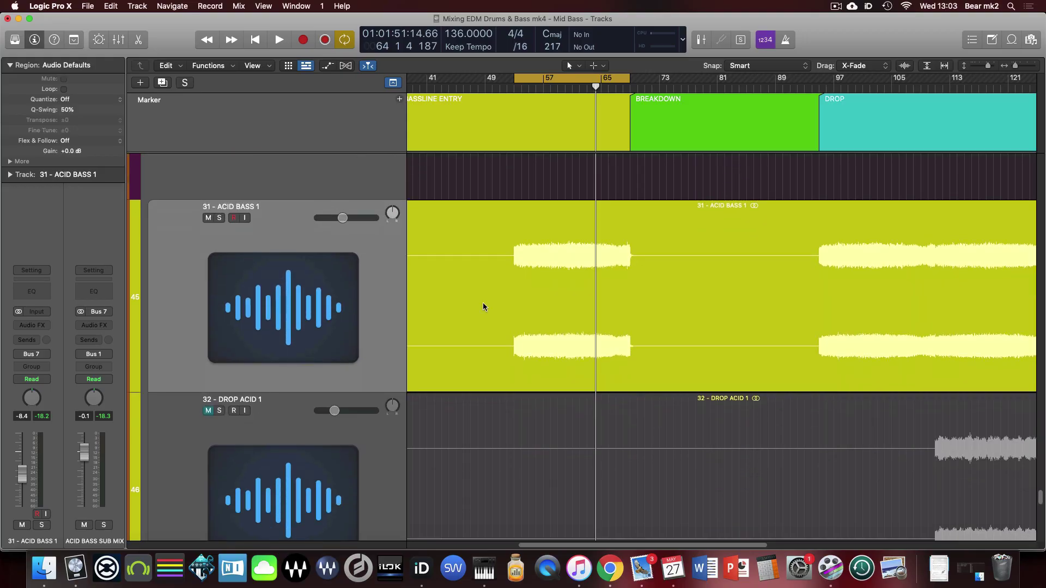
{"action": "scroll", "coordinate": [482, 307], "scroll_direction": "up", "scroll_amount": 5}
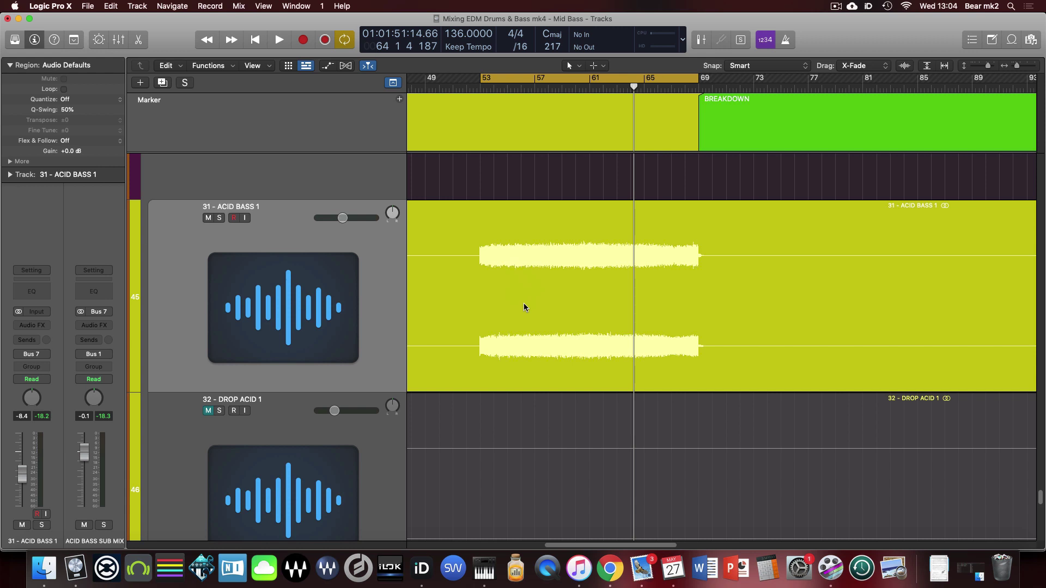
{"action": "key", "text": "super+Up"}
{"action": "key", "text": "super+Up"}
{"action": "key", "text": "super+Up"}
{"action": "key", "text": "super+Up"}
{"action": "key", "text": "super+Up"}
{"action": "key", "text": "super+Up"}
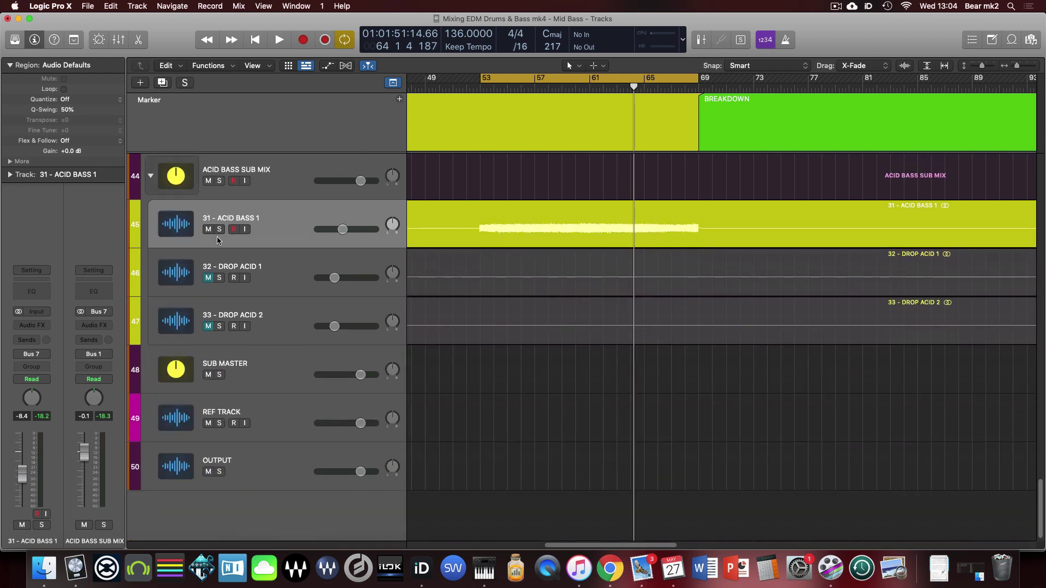
{"action": "scroll", "coordinate": [270, 327], "scroll_direction": "up", "scroll_amount": 1}
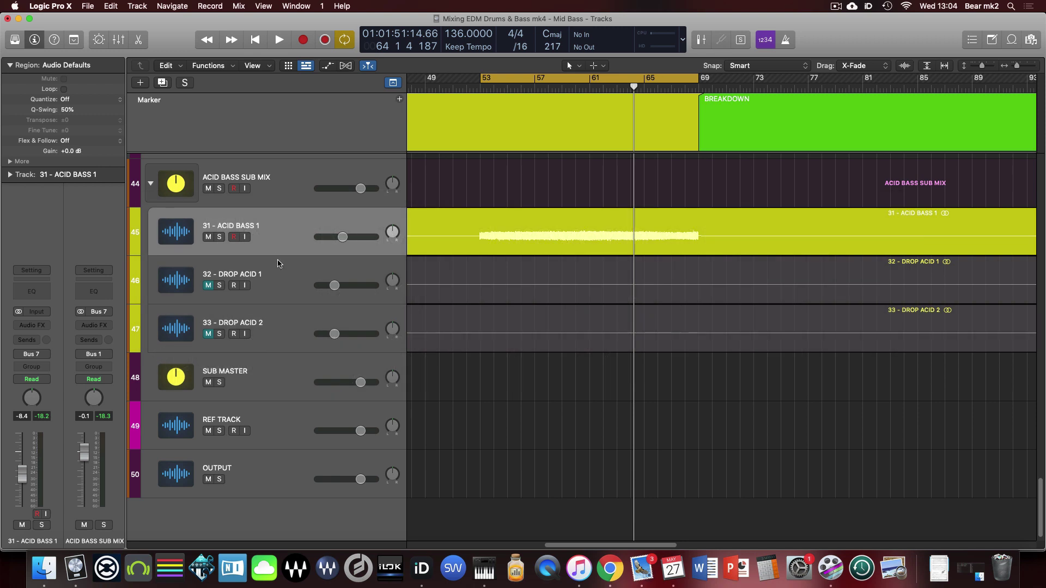
- Solo the 31 - ACID BASS 1 track and play it from the start of the cycle at bar 53 with its waveform enlarged
{"action": "left_click", "coordinate": [219, 238]}
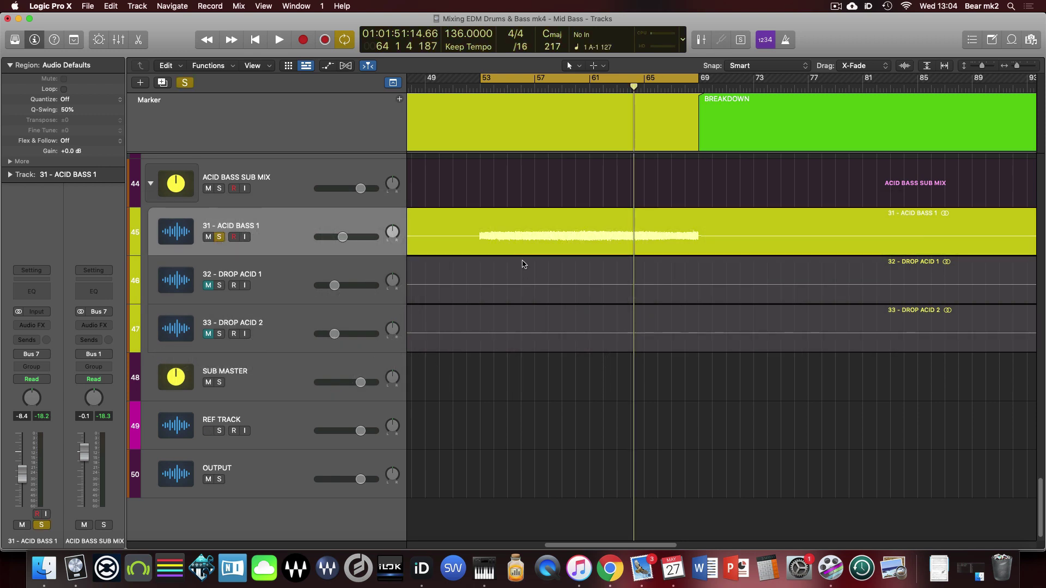
{"action": "key", "text": "space"}
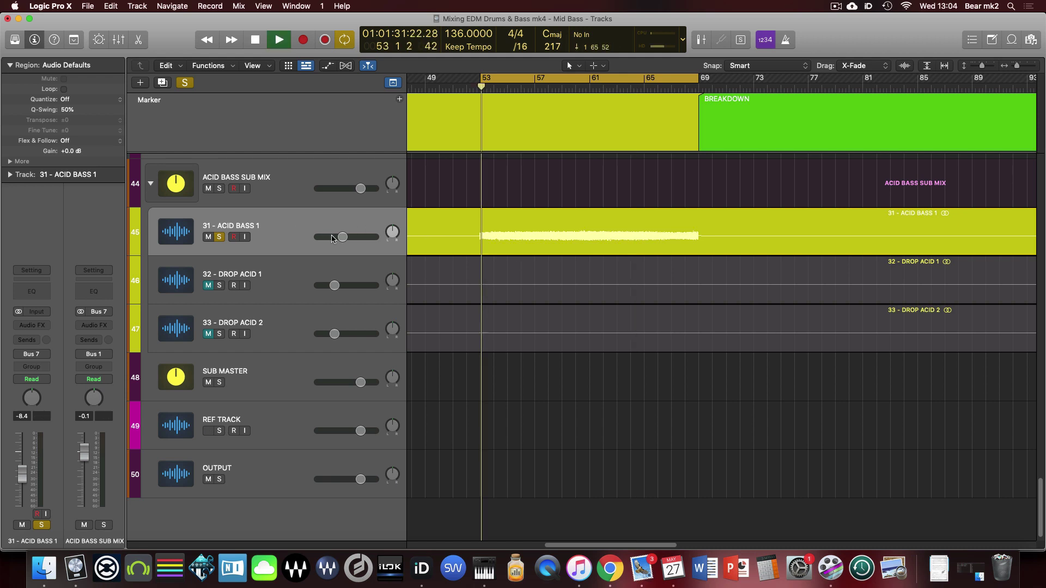
{"action": "key", "text": "super+Down"}
{"action": "key", "text": "super+Down"}
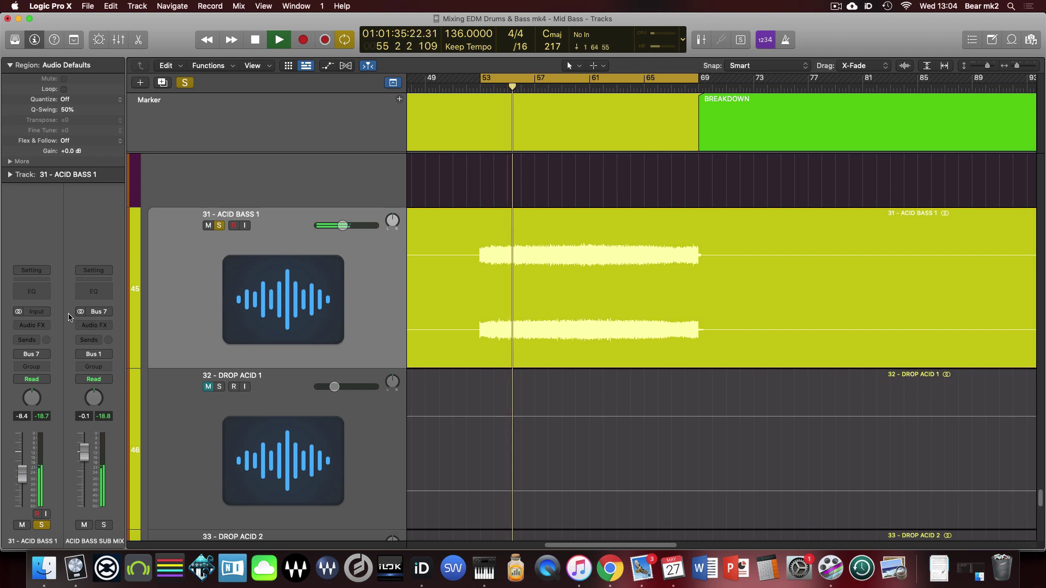
- Insert a Channel EQ on 31 - ACID BASS 1 and shift its analyzer scale to the 25–85 range
{"action": "left_click", "coordinate": [36, 293]}
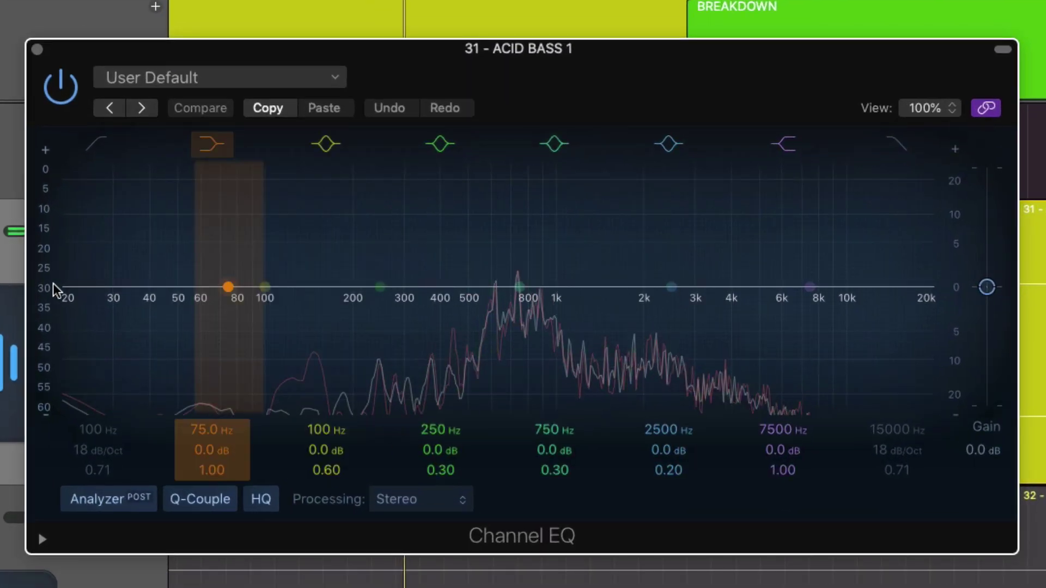
{"action": "left_click_drag", "start_coordinate": [53, 289], "coordinate": [38, 172]}
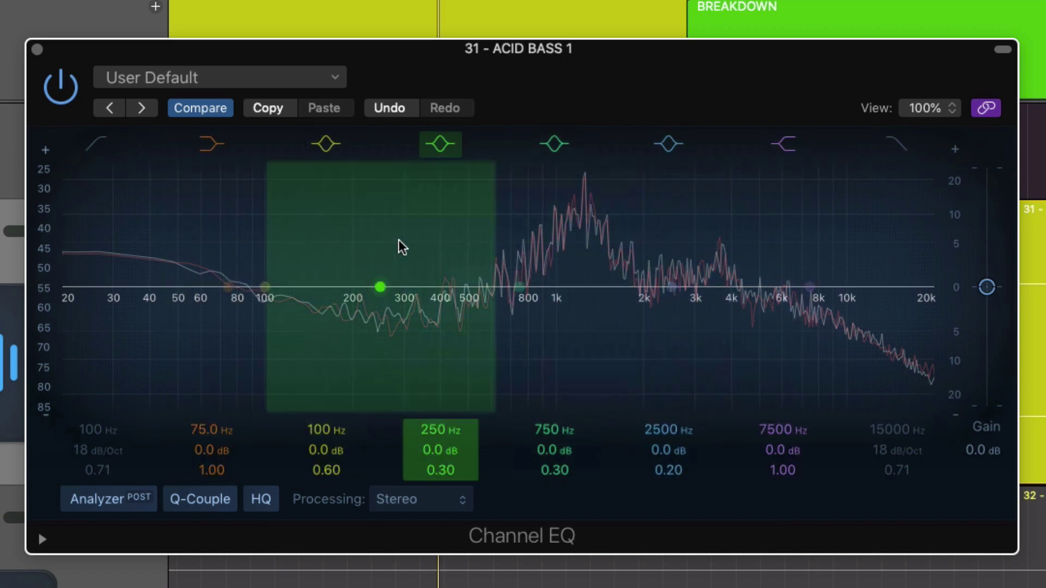
- Enable the Channel EQ's low cut at 210 Hz and its high cut on 31 - ACID BASS 1, adjusting the high-cut frequency
{"action": "left_click", "coordinate": [103, 146]}
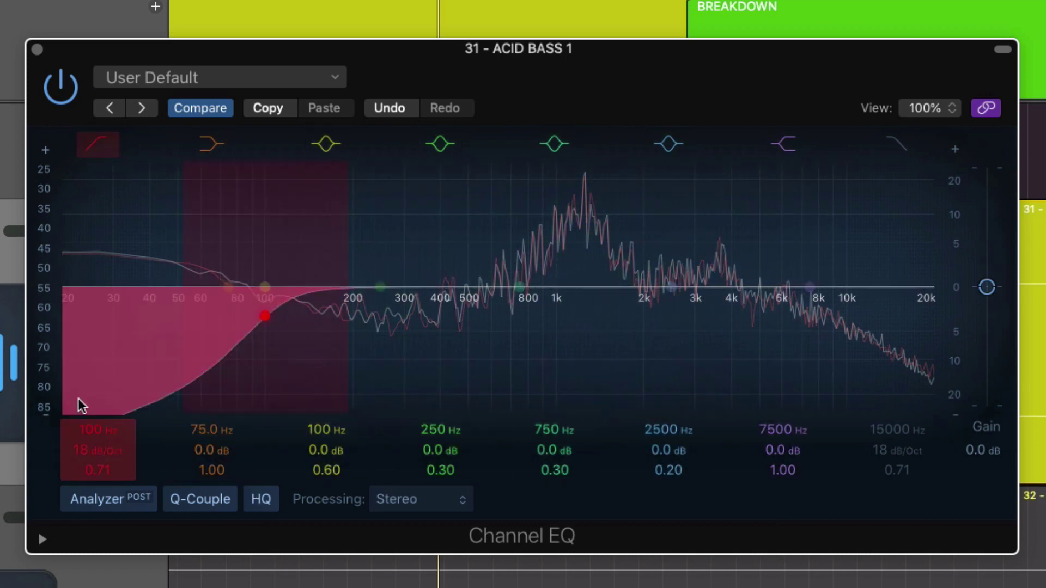
{"action": "left_click_drag", "start_coordinate": [98, 428], "coordinate": [97, 377]}
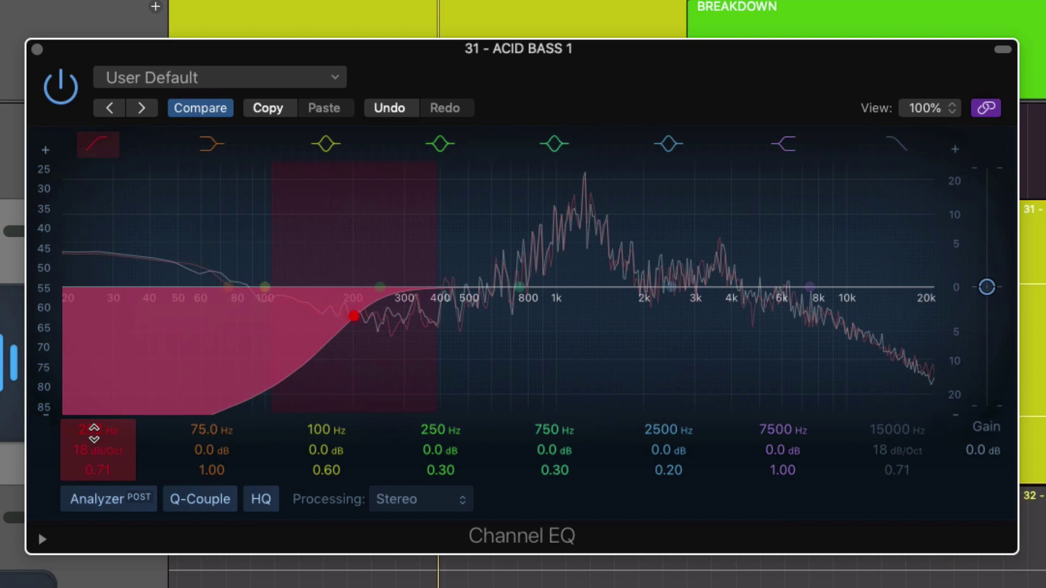
{"action": "mouse_move", "coordinate": [94, 433]}
{"action": "left_mouse_down"}
{"action": "mouse_move", "coordinate": [95, 418]}
{"action": "mouse_move", "coordinate": [135, 429]}
{"action": "left_mouse_up"}
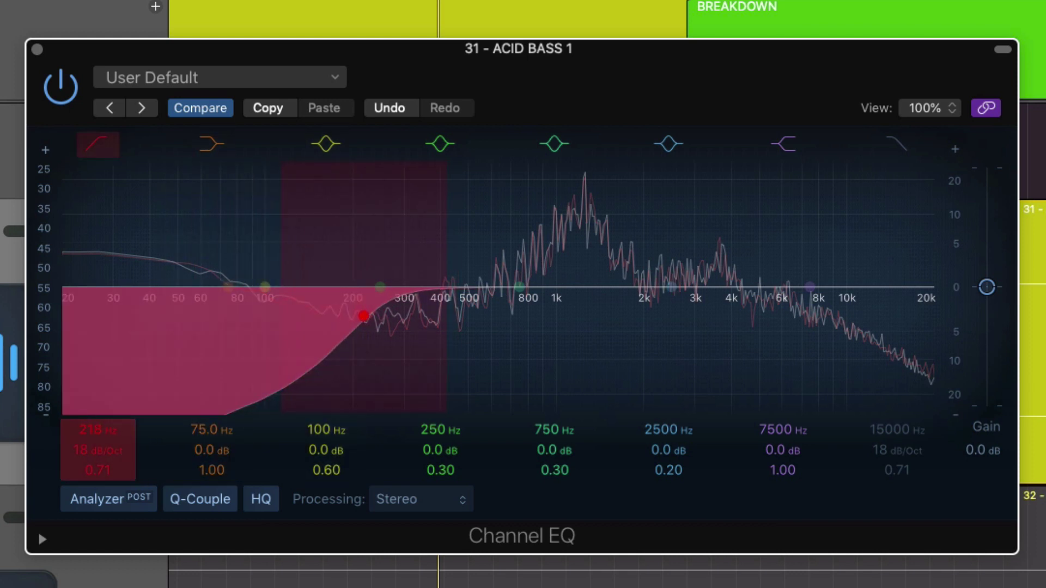
{"action": "left_click_drag", "start_coordinate": [105, 426], "coordinate": [105, 431]}
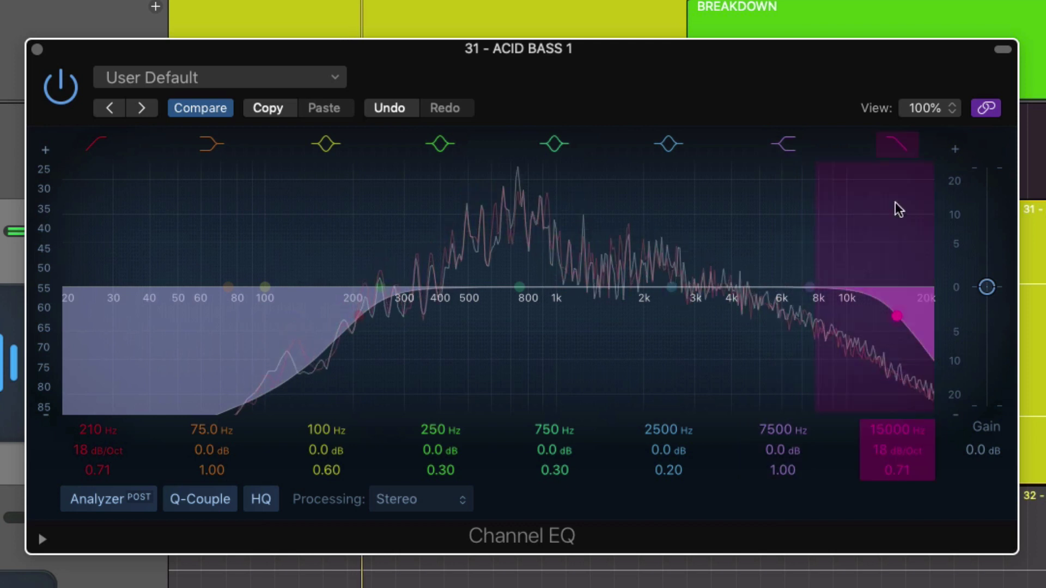
{"action": "mouse_move", "coordinate": [890, 428]}
{"action": "left_mouse_down"}
{"action": "mouse_move", "coordinate": [890, 444]}
{"action": "mouse_move", "coordinate": [889, 427]}
{"action": "left_mouse_up"}
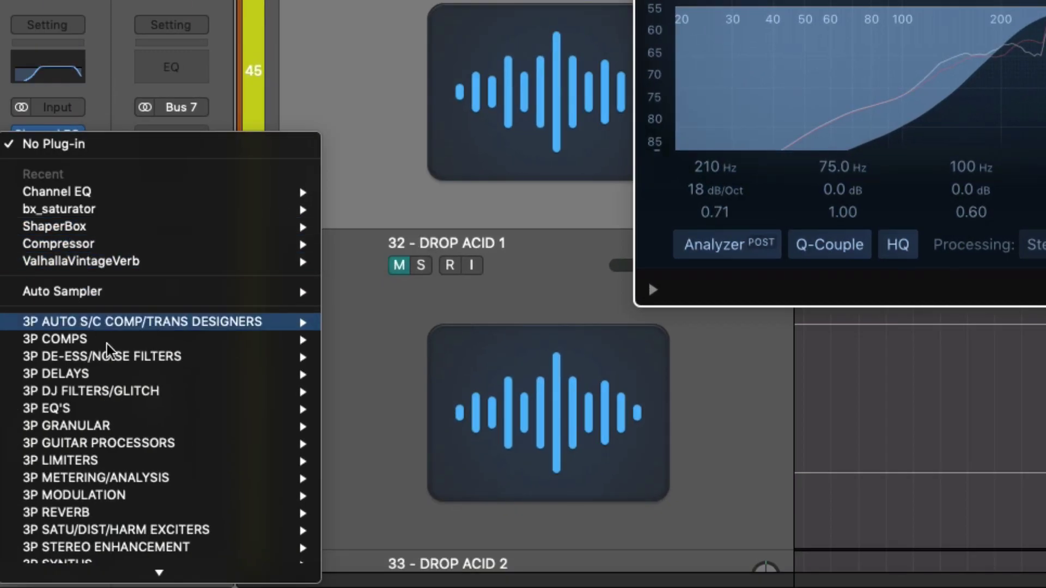
- Insert a stereo Overdrive from the Distortion effects after the Channel EQ on 31 - ACID BASS 1
{"action": "scroll", "coordinate": [136, 382], "scroll_direction": "down", "scroll_amount": 6}
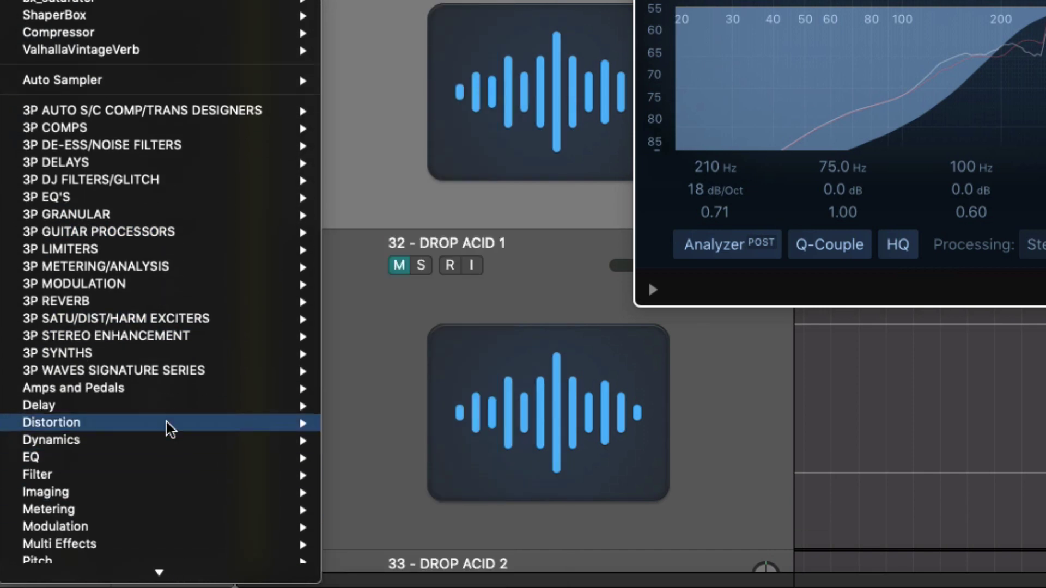
{"action": "mouse_move", "coordinate": [152, 431]}
{"action": "mouse_move", "coordinate": [490, 494]}
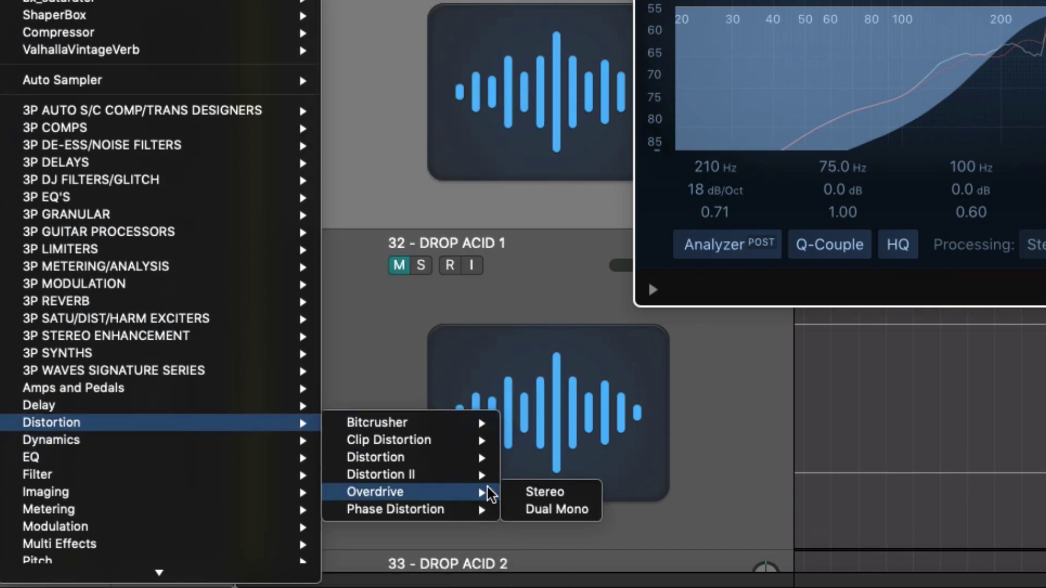
{"action": "left_click", "coordinate": [545, 492]}
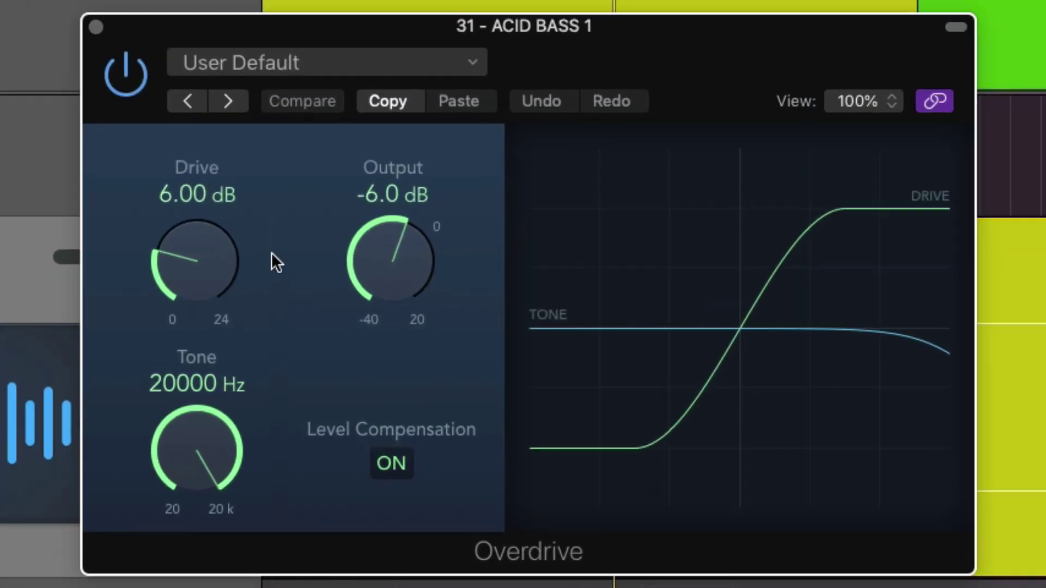
- Adjust the Overdrive's drive on 31 - ACID BASS 1 and insert a stereo bx_saturator after it
{"action": "left_click_drag", "start_coordinate": [199, 253], "coordinate": [207, 165]}
{"action": "mouse_move", "coordinate": [192, 275]}
{"action": "left_mouse_down"}
{"action": "mouse_move", "coordinate": [187, 253]}
{"action": "mouse_move", "coordinate": [183, 262]}
{"action": "left_mouse_up"}
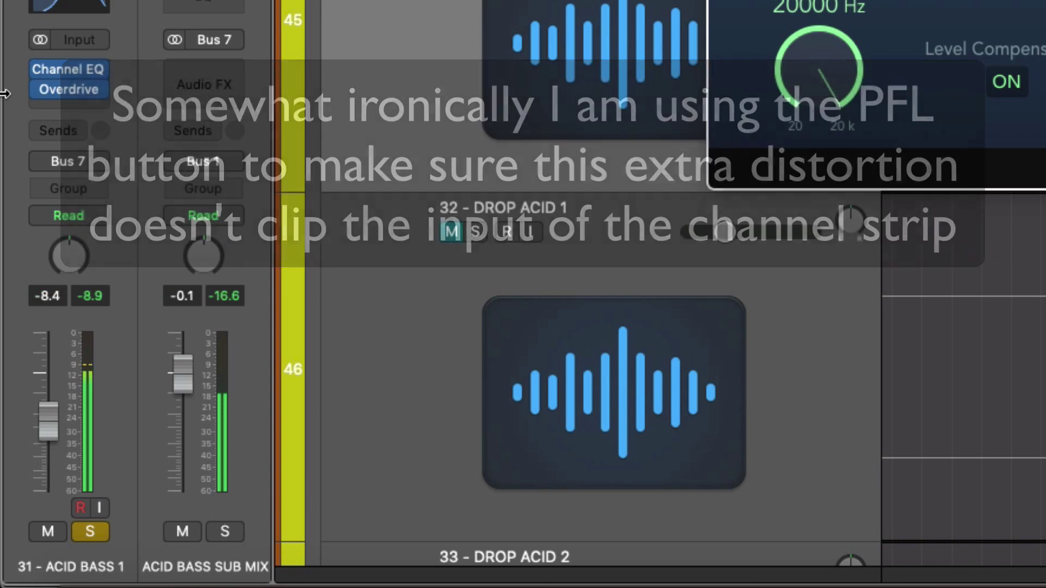
{"action": "left_click", "coordinate": [66, 105]}
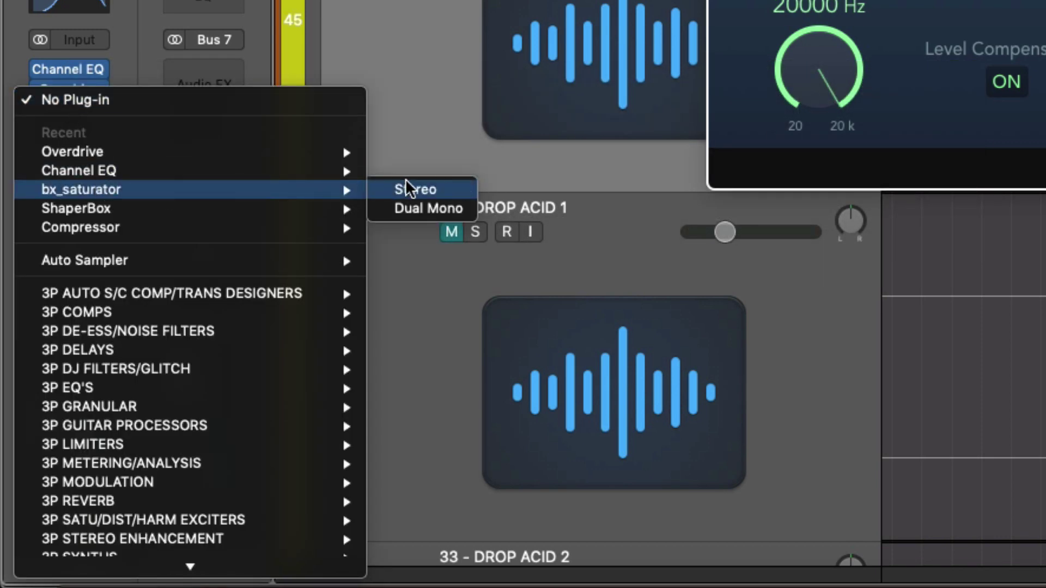
{"action": "left_click", "coordinate": [425, 189]}
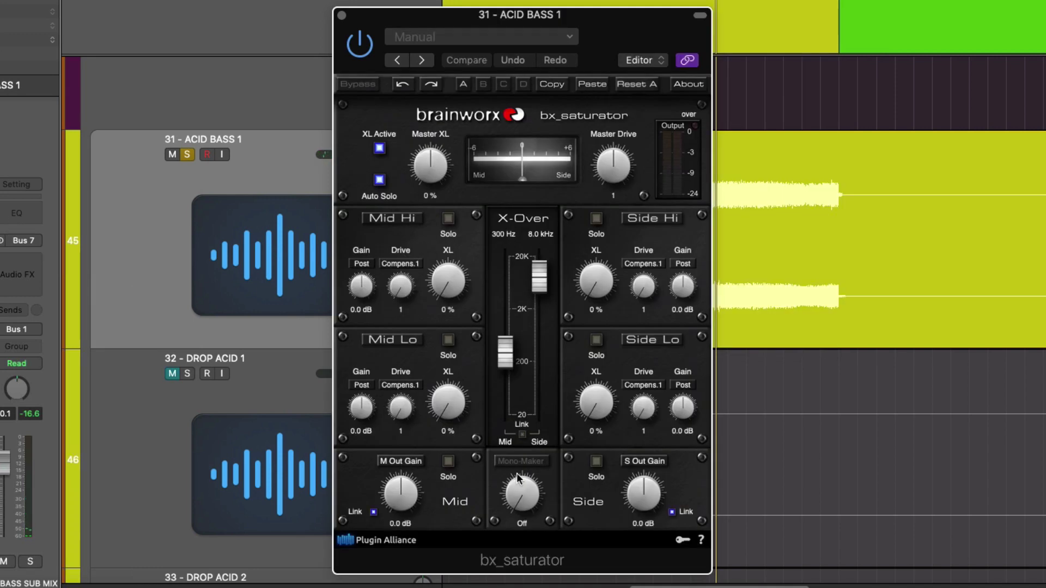
- Set the Mono-Maker frequency of the bx_saturator on 31 - ACID BASS 1 to 400 Hz
{"action": "left_click_drag", "start_coordinate": [518, 478], "coordinate": [525, 501]}
{"action": "double_click", "coordinate": [523, 525]}
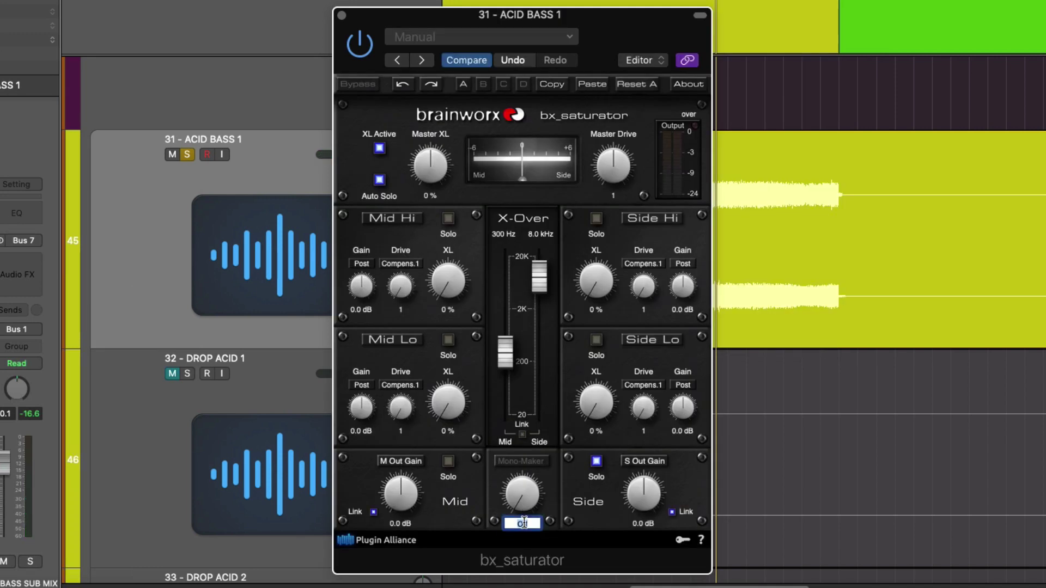
{"action": "key", "text": "Return"}
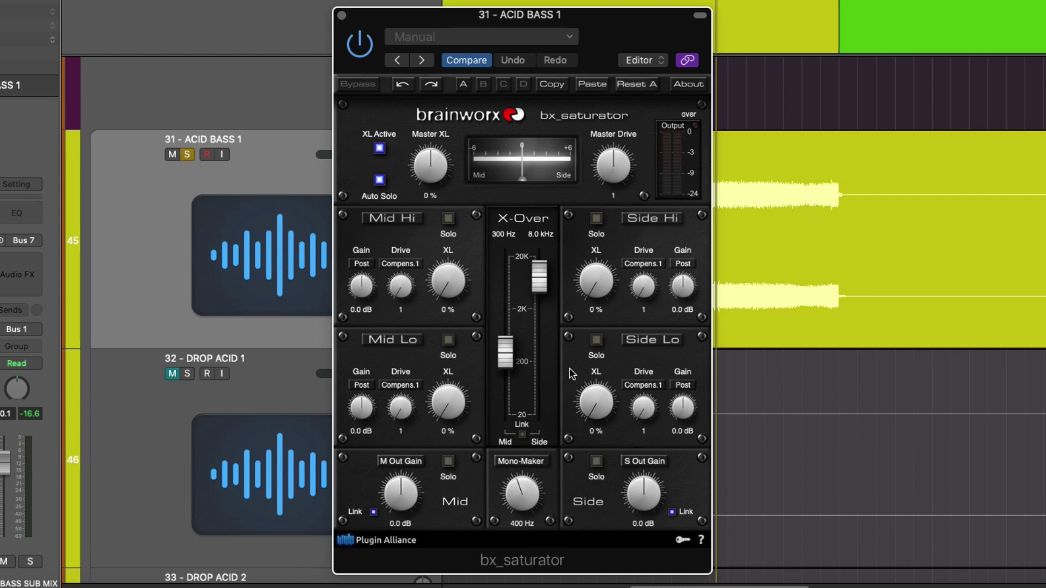
- Turn off the output gain link and Auto Solo in bx_saturator, and raise the side output gain to 3.6 dB
{"action": "left_click", "coordinate": [672, 512]}
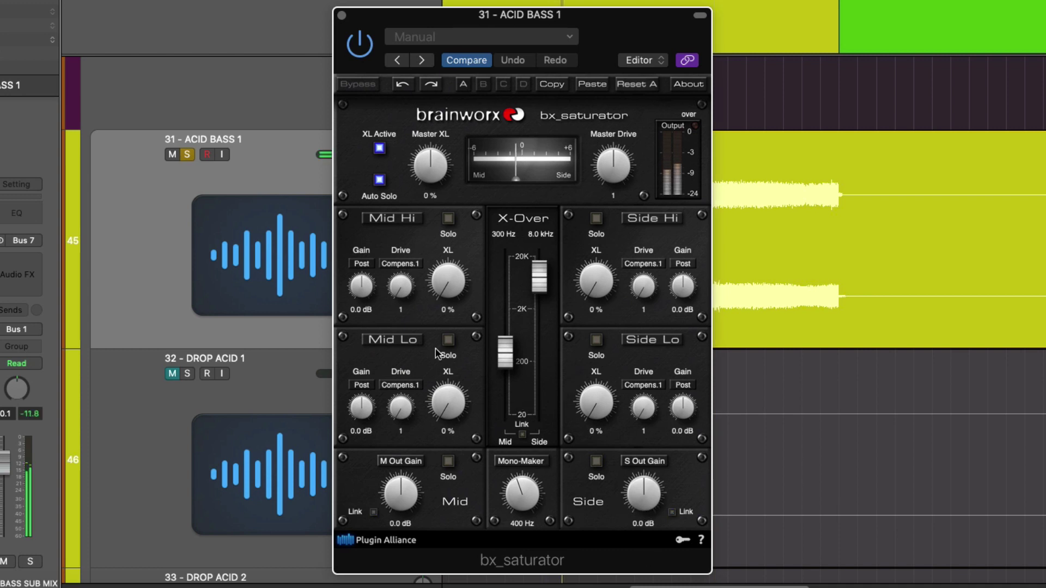
{"action": "left_click", "coordinate": [380, 180]}
{"action": "left_click_drag", "start_coordinate": [645, 501], "coordinate": [644, 487]}
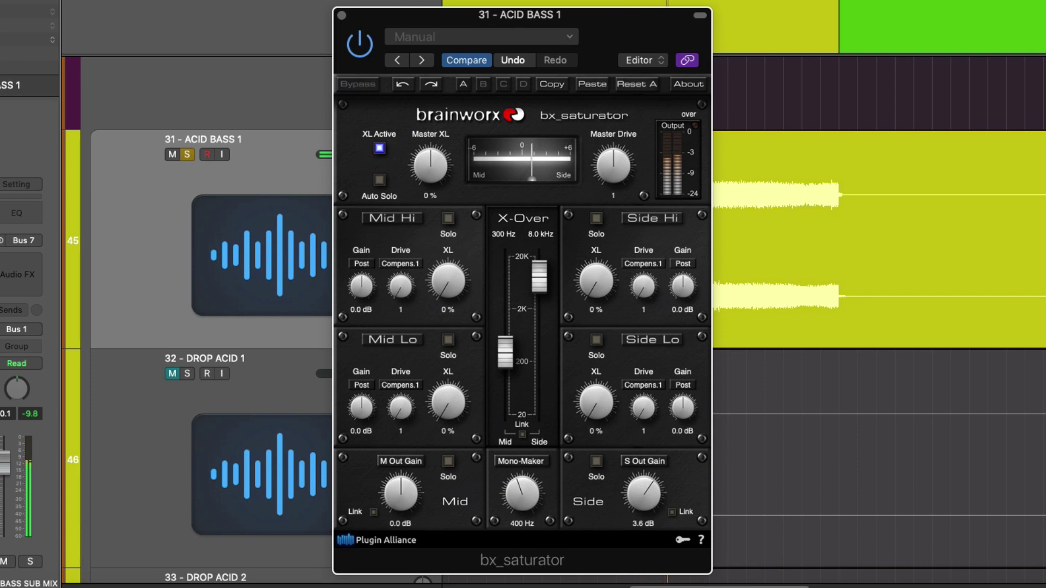
- Set bx_saturator's side crossover to 1.1 kHz and the Side Hi XL amount to 35%
{"action": "left_click_drag", "start_coordinate": [540, 266], "coordinate": [543, 325]}
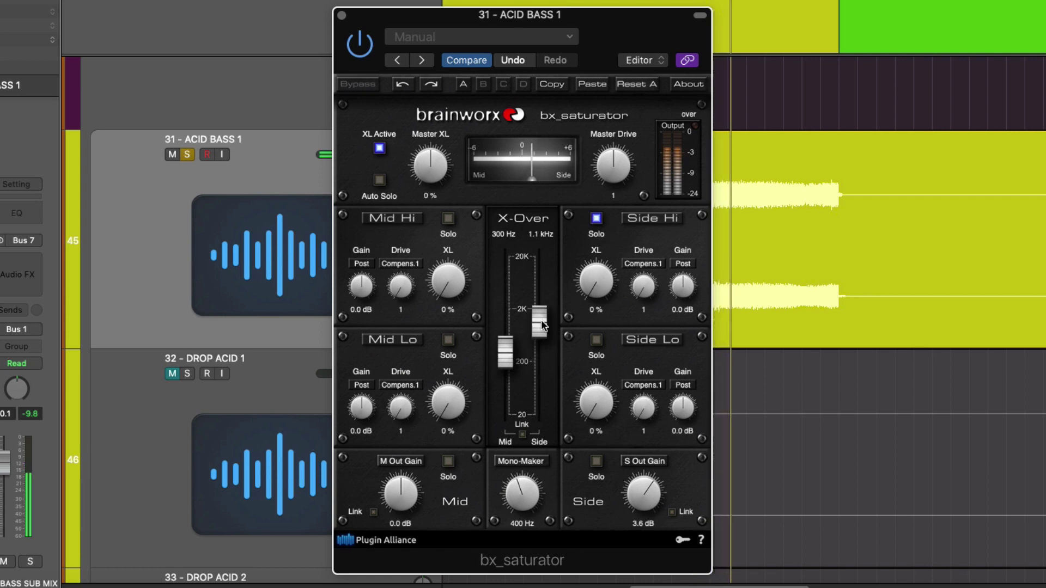
{"action": "left_click", "coordinate": [596, 218]}
{"action": "left_click_drag", "start_coordinate": [595, 278], "coordinate": [589, 238]}
- Solo the Mid Lo band to set the mid crossover to 465 Hz, and set the Mid Lo XL amount to 39%
{"action": "left_click", "coordinate": [450, 340]}
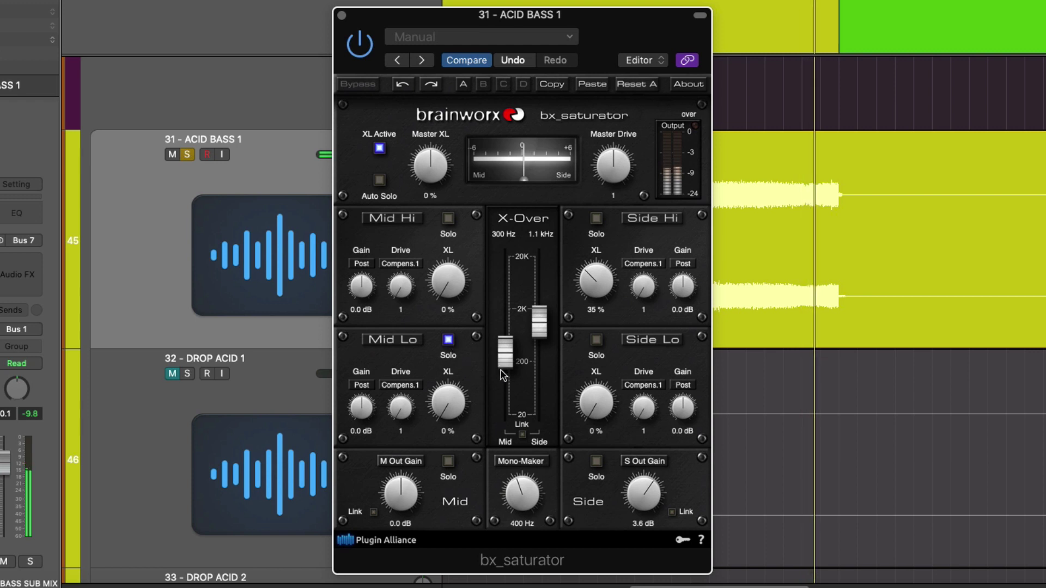
{"action": "left_click_drag", "start_coordinate": [502, 353], "coordinate": [504, 351]}
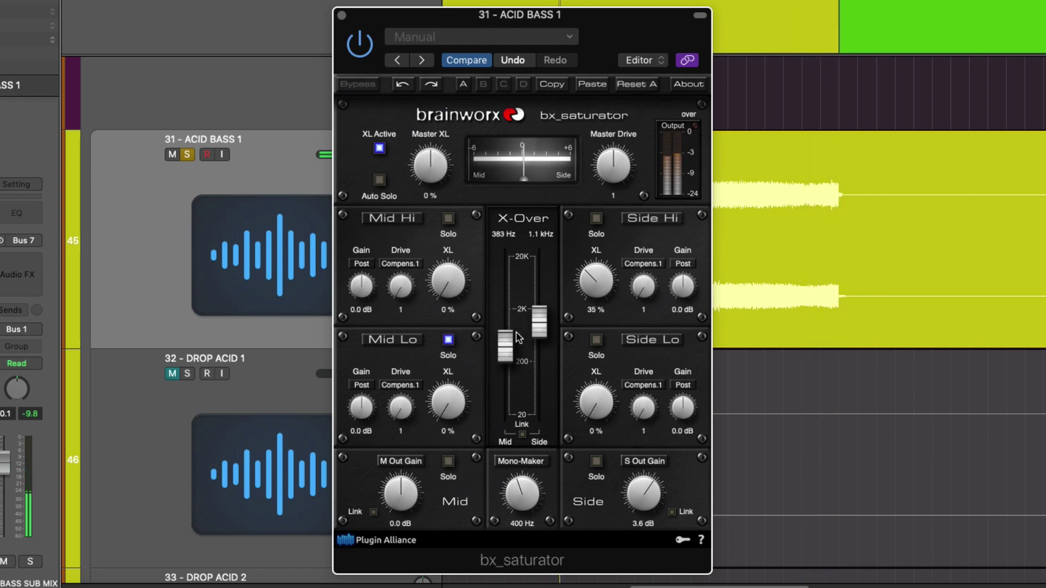
{"action": "left_click_drag", "start_coordinate": [444, 404], "coordinate": [450, 364]}
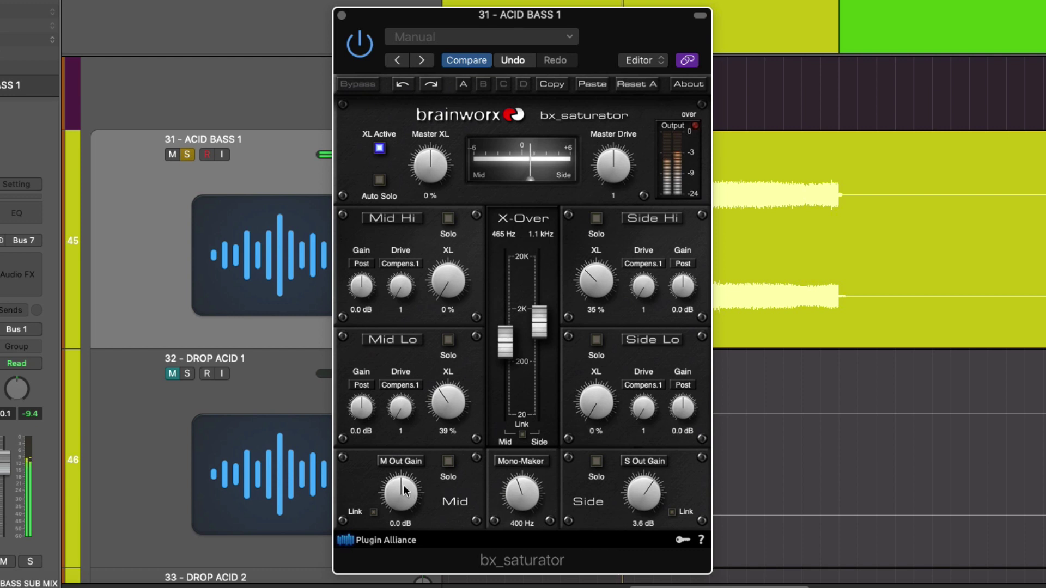
- Lower bx_saturator's side output gain to 2.5 dB, compare the sound with the plug-in bypassed, and close its window
{"action": "left_click_drag", "start_coordinate": [404, 489], "coordinate": [411, 587]}
{"action": "left_click_drag", "start_coordinate": [417, 501], "coordinate": [397, 436]}
{"action": "left_click_drag", "start_coordinate": [632, 495], "coordinate": [635, 496]}
{"action": "left_click", "coordinate": [360, 42]}
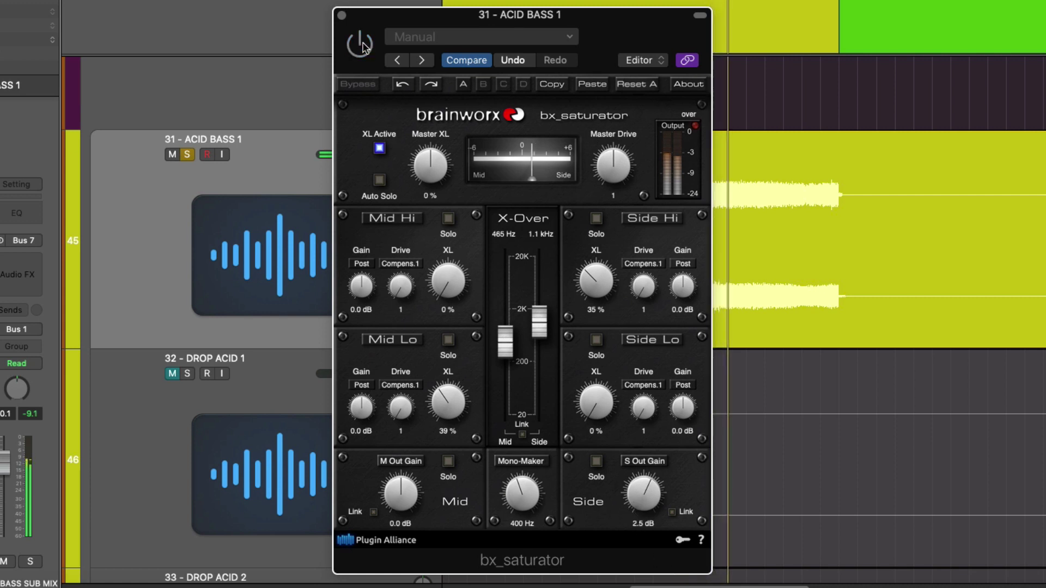
{"action": "left_click", "coordinate": [363, 46]}
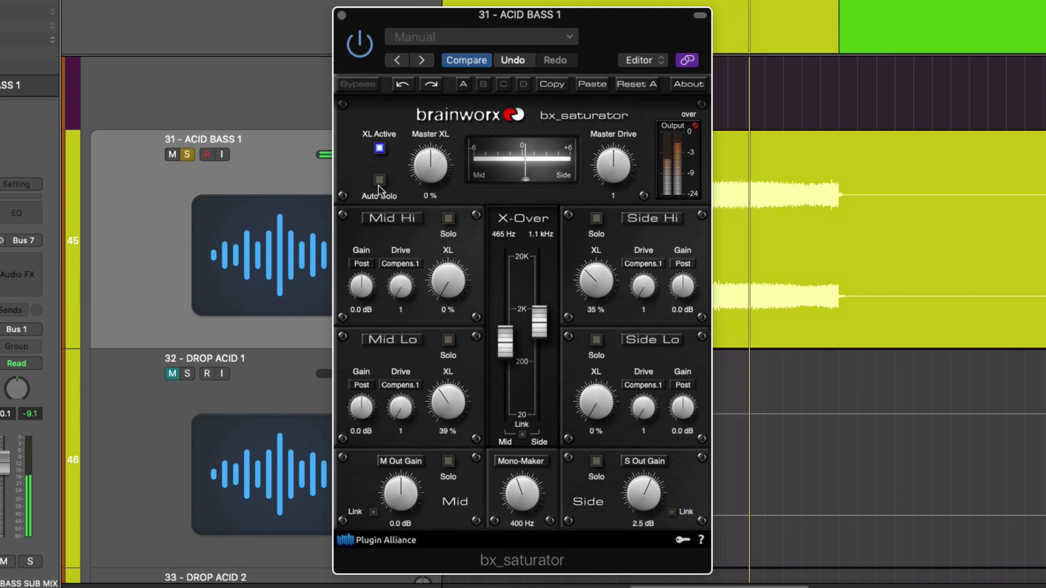
{"action": "left_click", "coordinate": [342, 16]}
- Insert a stereo Compressor from the Dynamics effects on 31 - ACID BASS 1 and choose its Studio FET circuit type
{"action": "left_click", "coordinate": [42, 282]}
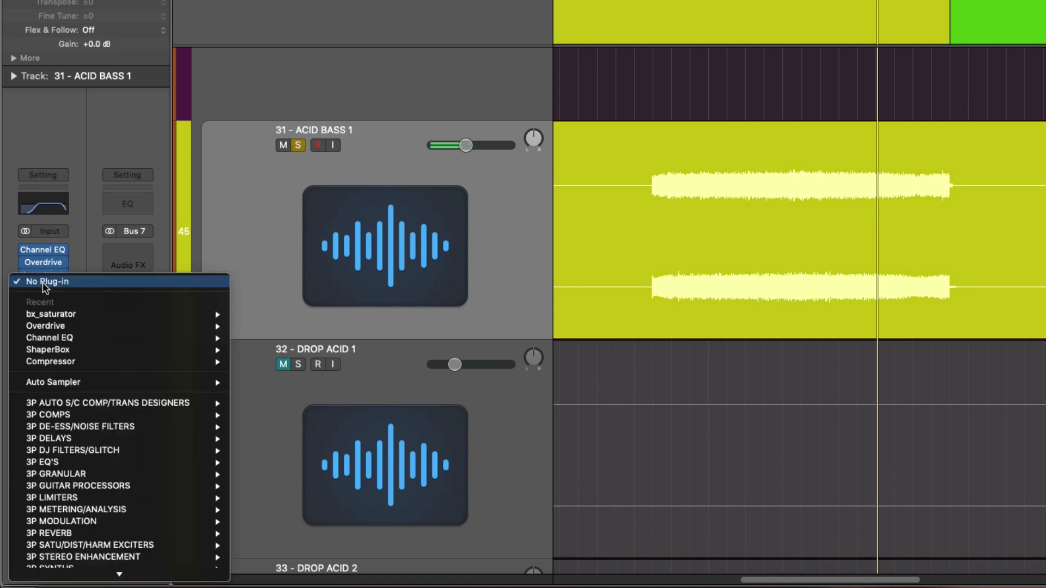
{"action": "mouse_move", "coordinate": [81, 474]}
{"action": "scroll", "coordinate": [82, 475], "scroll_direction": "down", "scroll_amount": 5}
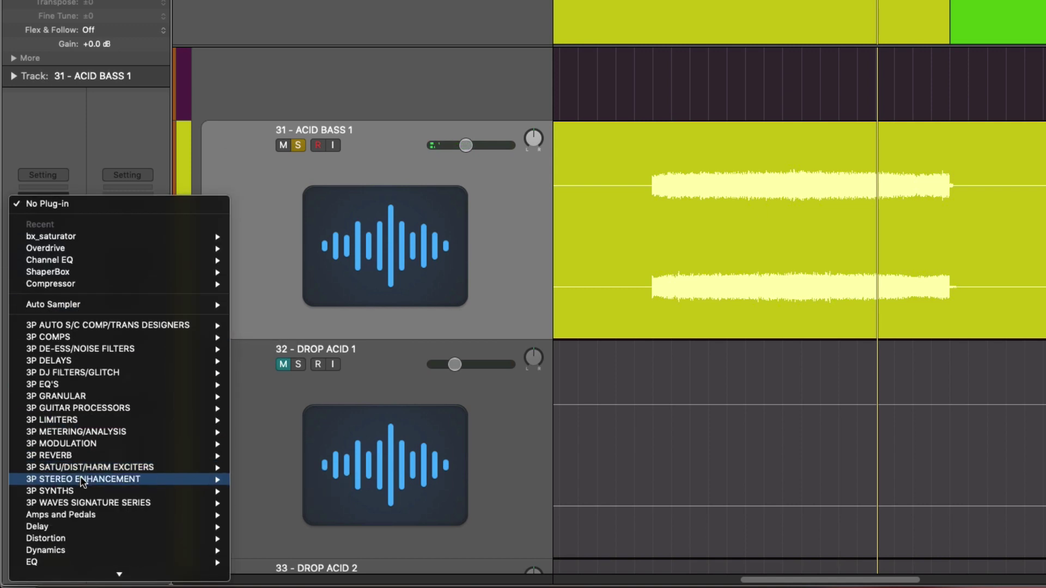
{"action": "mouse_move", "coordinate": [111, 498]}
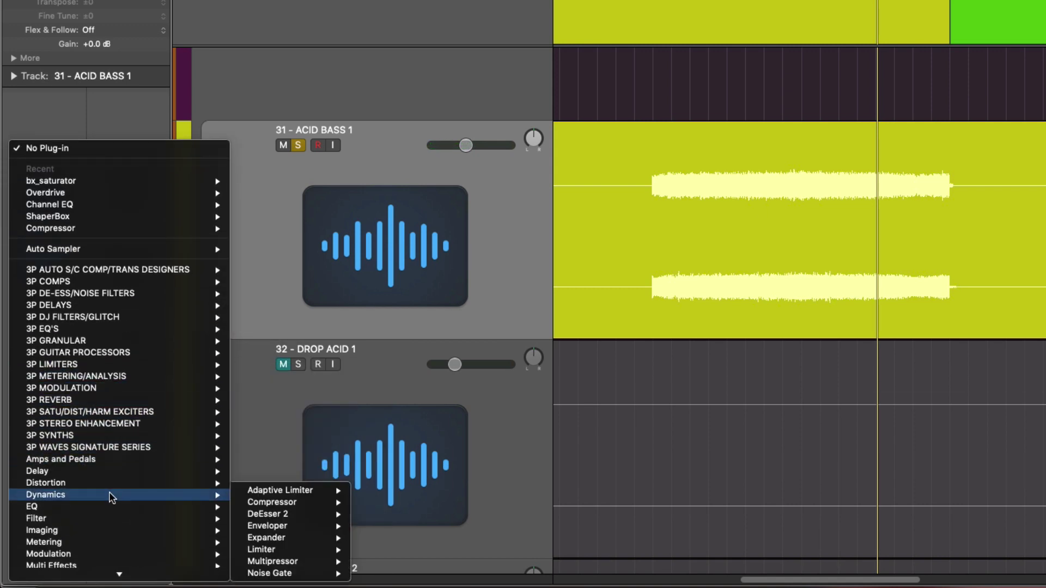
{"action": "mouse_move", "coordinate": [274, 506]}
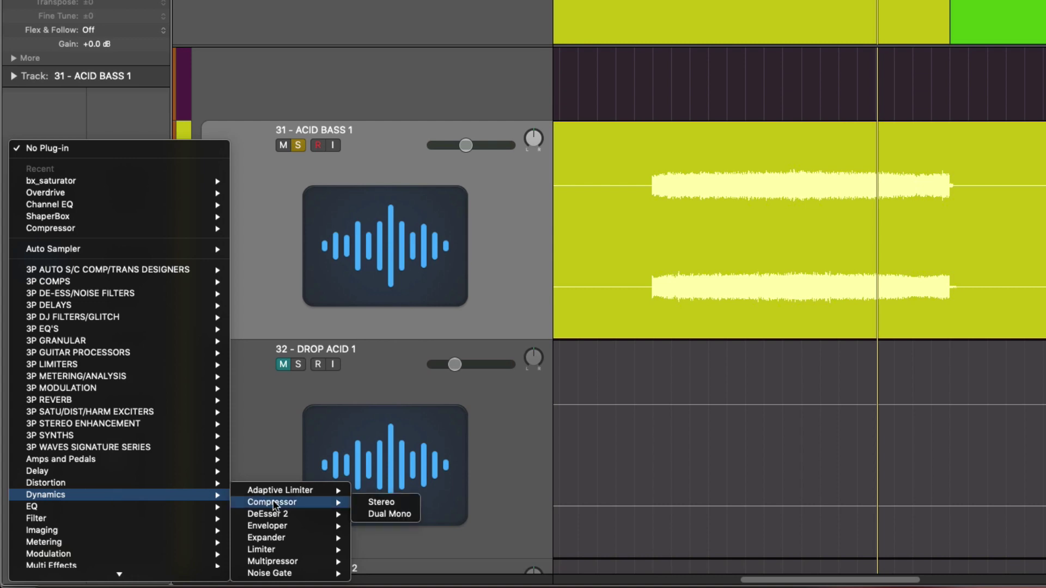
{"action": "left_click", "coordinate": [381, 502]}
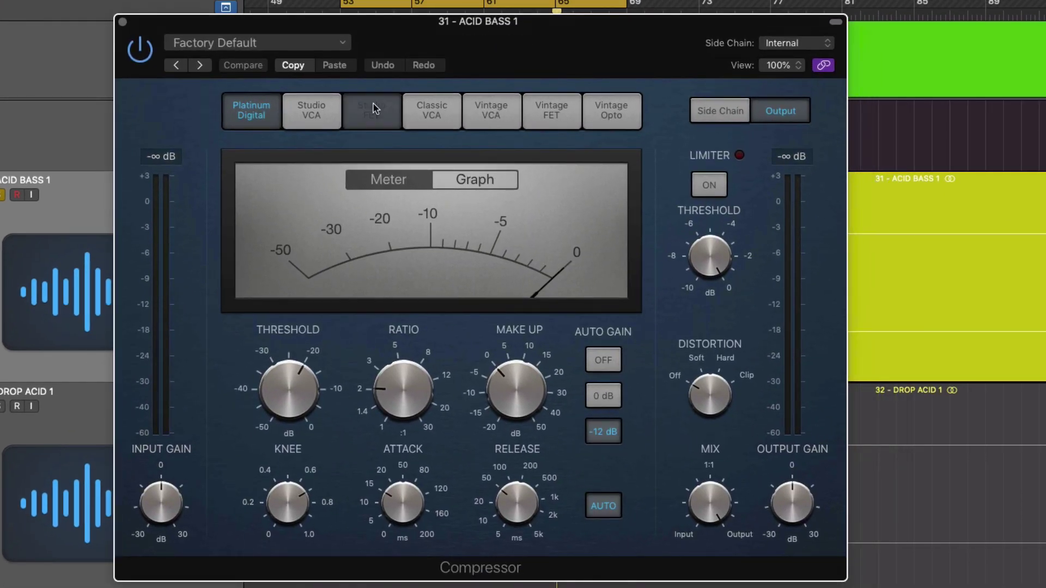
{"action": "left_click", "coordinate": [472, 224]}
- Hide the plug-in window, marquee-select bars 54 to 63 and examine the peaks of the enlarged 31 - ACID BASS 1 waveform
{"action": "key", "text": "super+w"}
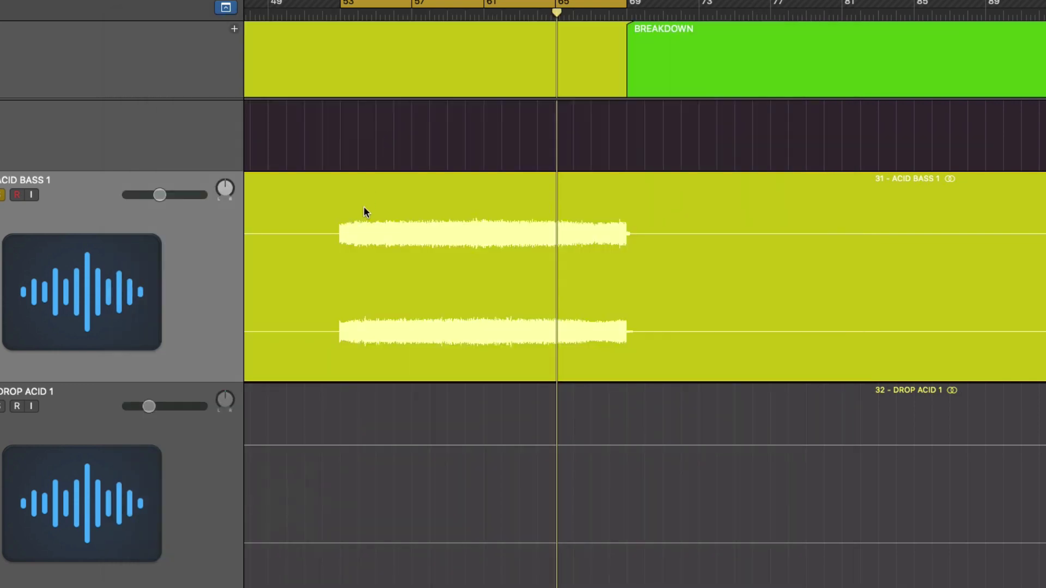
{"action": "left_click_drag", "start_coordinate": [357, 223], "coordinate": [519, 235]}
{"action": "key", "text": "super+Right"}
{"action": "key", "text": "super+Right"}
{"action": "key", "text": "super+Down"}
{"action": "key", "text": "super+Down"}
{"action": "key", "text": "super+Down"}
{"action": "key", "text": "super+Down"}
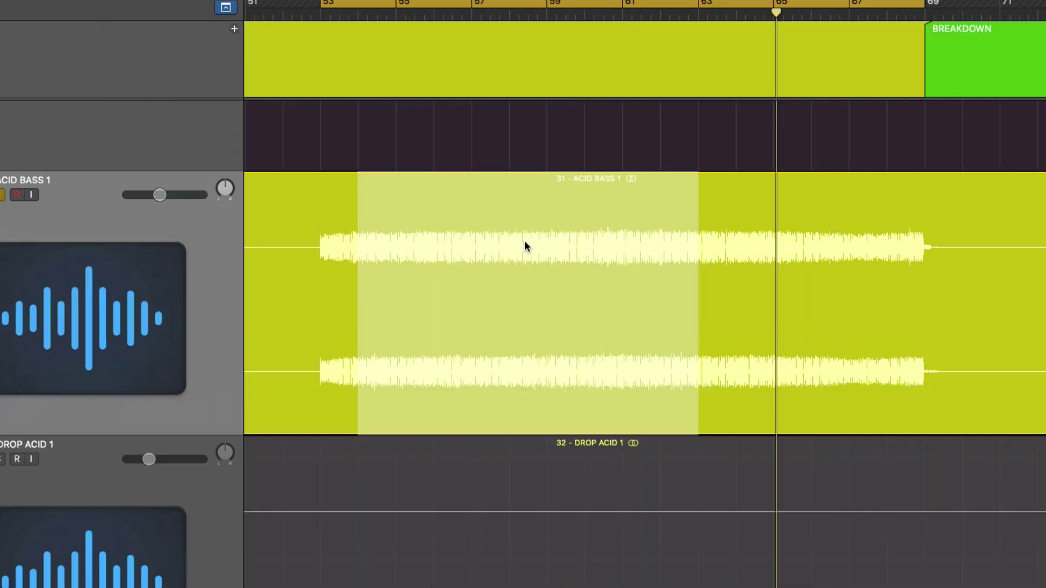
{"action": "key", "text": "super+Right"}
{"action": "key", "text": "super+Right"}
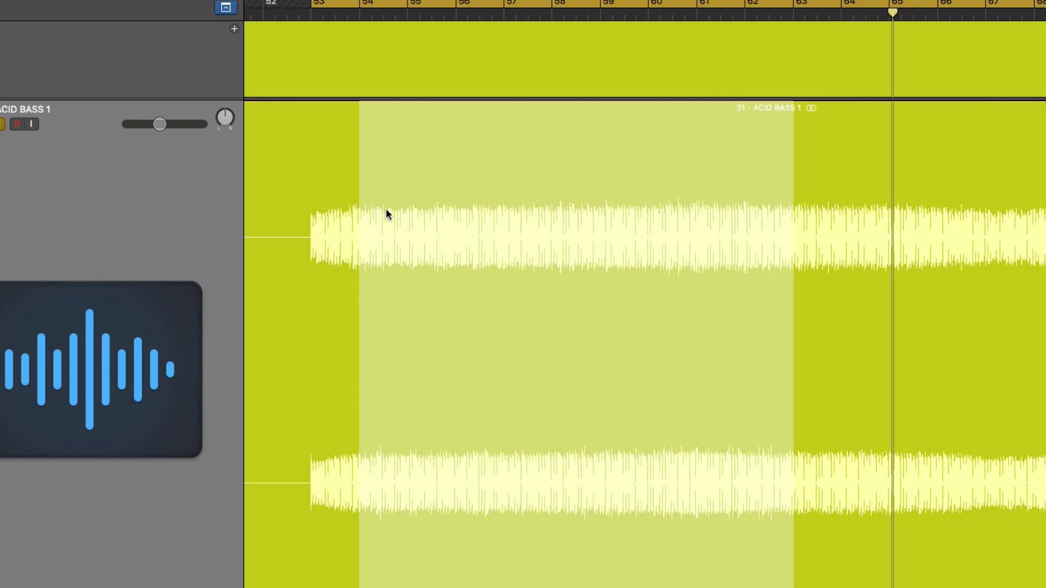
{"action": "scroll", "coordinate": [665, 201], "scroll_direction": "right", "scroll_amount": 5}
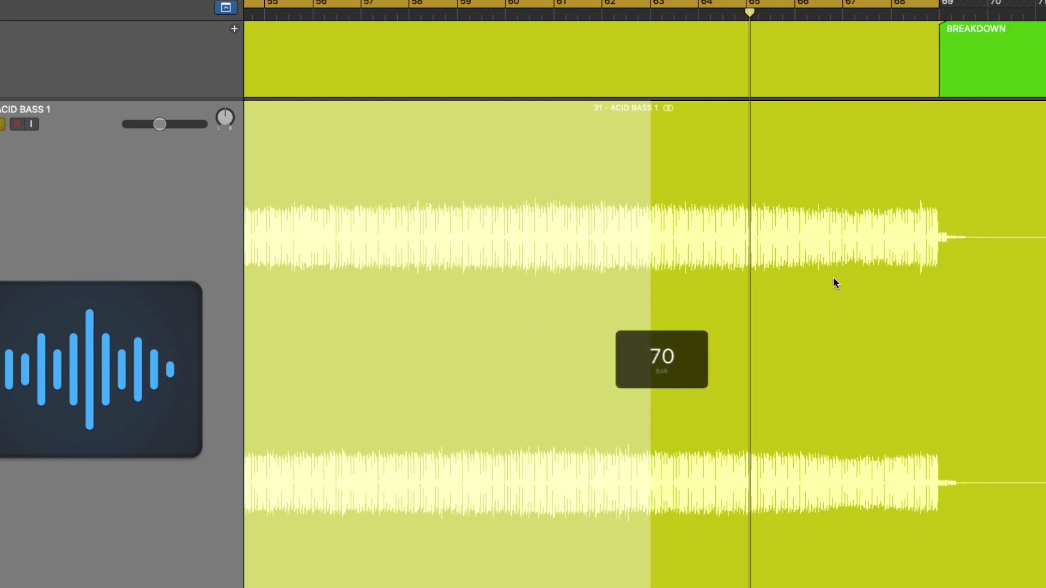
{"action": "scroll", "coordinate": [832, 277], "scroll_direction": "left", "scroll_amount": 2}
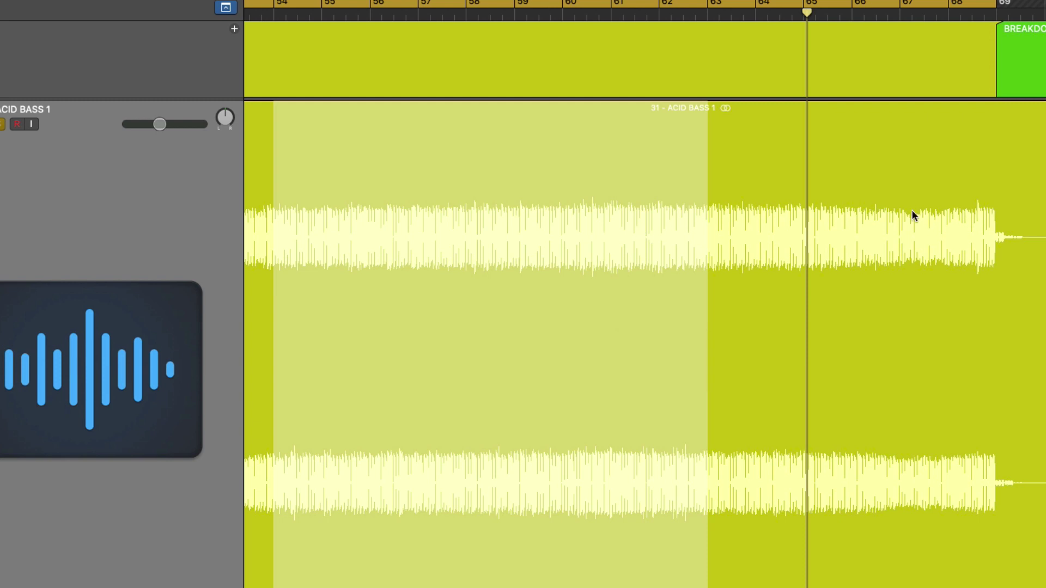
{"action": "scroll", "coordinate": [283, 218], "scroll_direction": "left", "scroll_amount": 3}
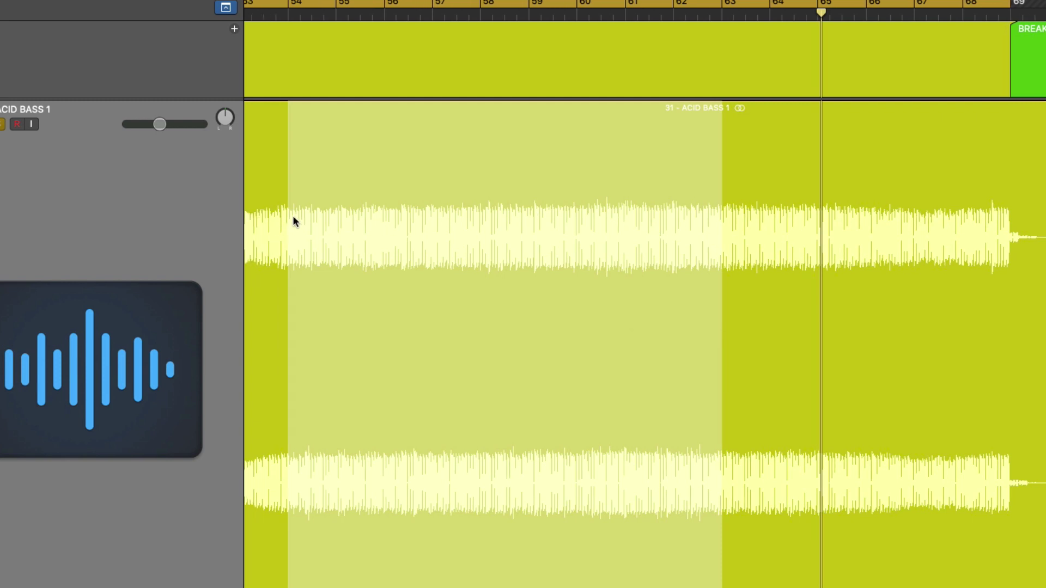
{"action": "scroll", "coordinate": [694, 214], "scroll_direction": "right", "scroll_amount": 1}
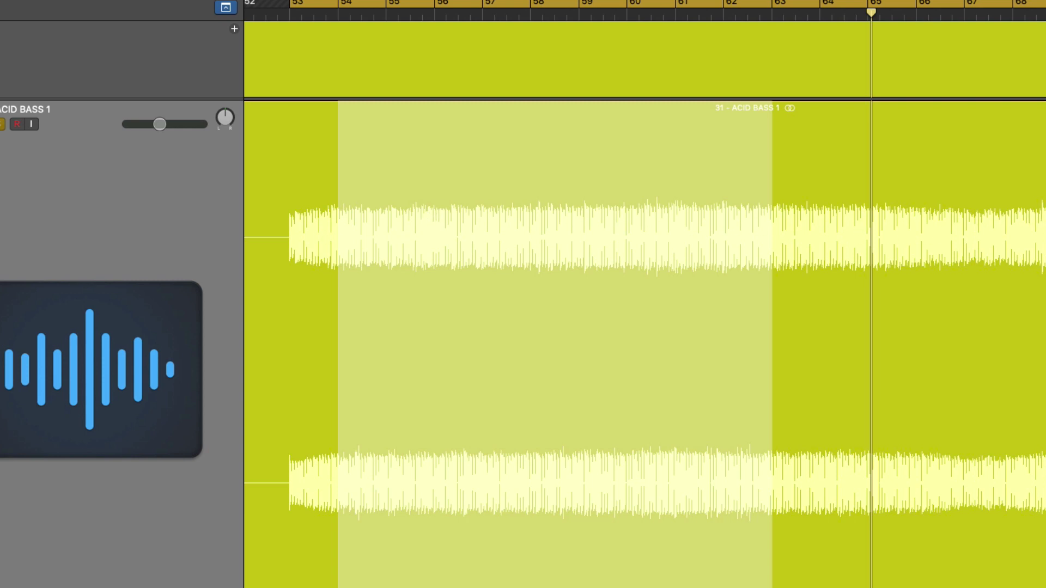
- Show the Compressor again and turn off its auto gain and automatic release
{"action": "key", "text": "v"}
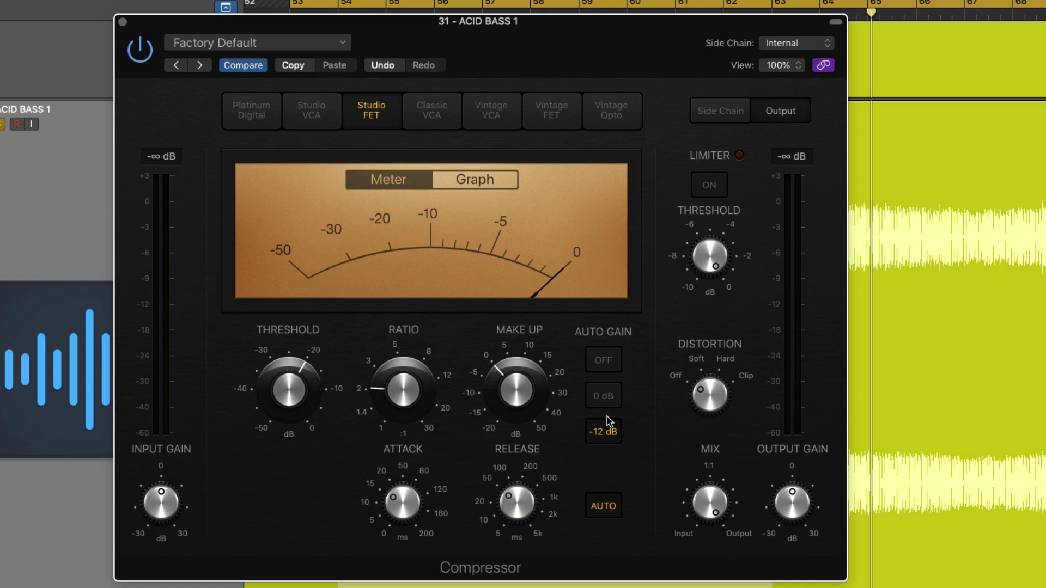
{"action": "left_click", "coordinate": [604, 361]}
{"action": "left_click", "coordinate": [606, 506]}
- Set the Compressor's attack to 40 ms and its release to 150 ms
{"action": "double_click", "coordinate": [404, 451]}
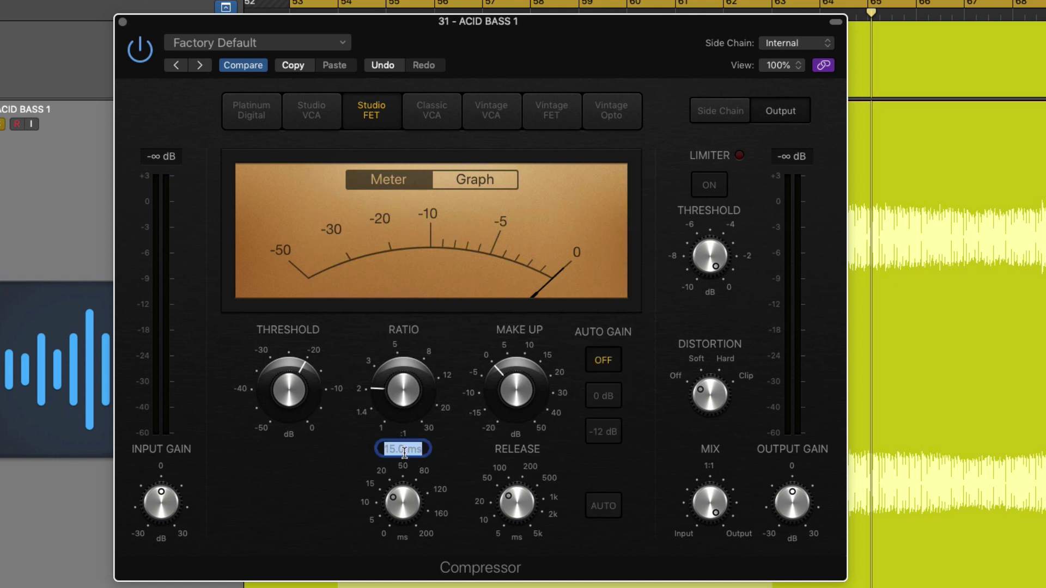
{"action": "type", "text": "40"}
{"action": "key", "text": "Return"}
{"action": "double_click", "coordinate": [517, 449]}
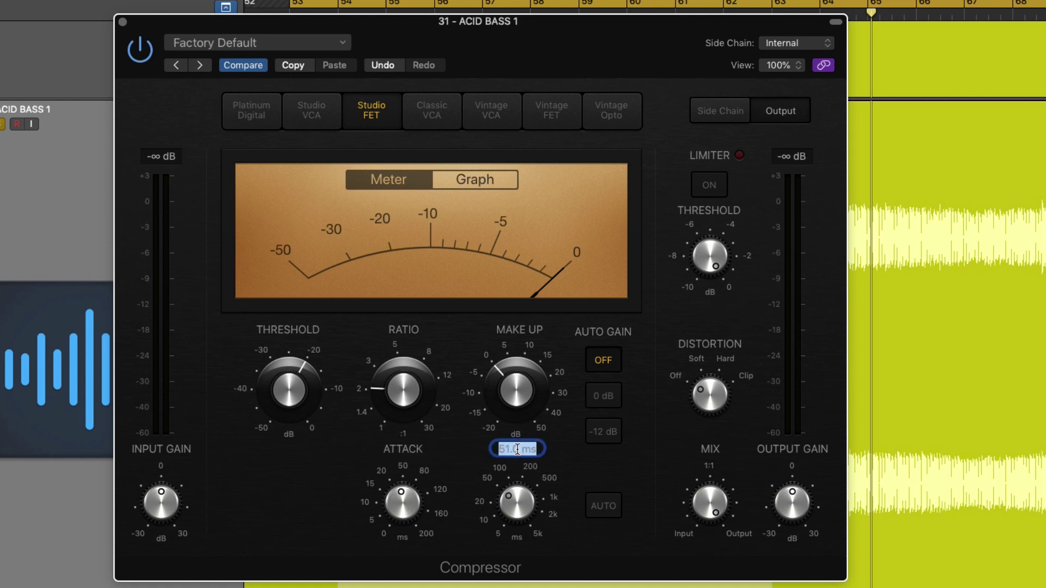
{"action": "type", "text": "150"}
{"action": "key", "text": "Return"}
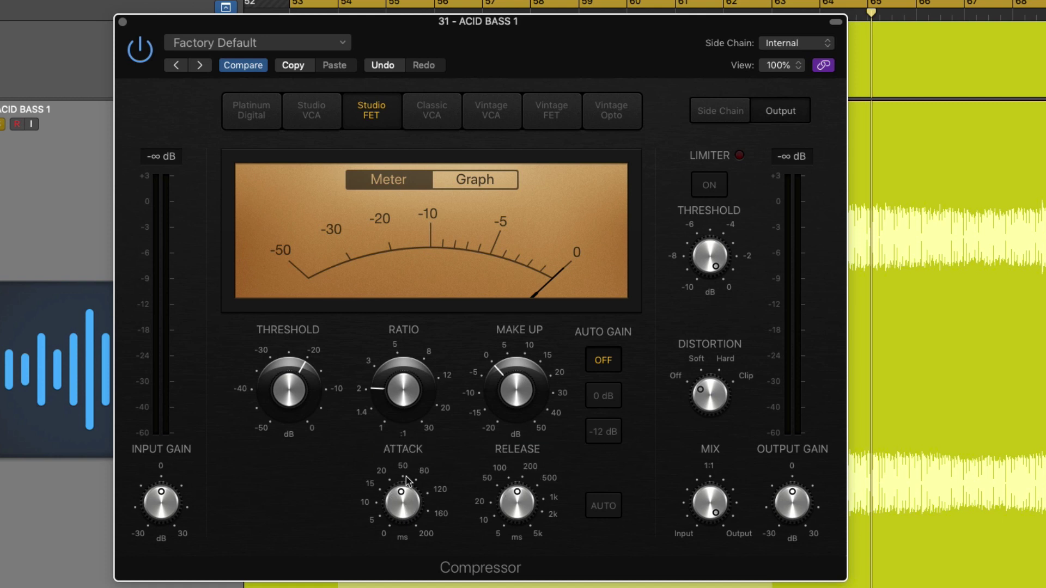
- Set the Compressor's ratio to about 8:1 and its threshold to 0 dB
{"action": "left_click_drag", "start_coordinate": [396, 401], "coordinate": [390, 376]}
{"action": "left_click_drag", "start_coordinate": [301, 389], "coordinate": [307, 287]}
- Switch the Compressor's display to Graph and check its side chain settings before returning to the output settings
{"action": "left_click", "coordinate": [477, 181]}
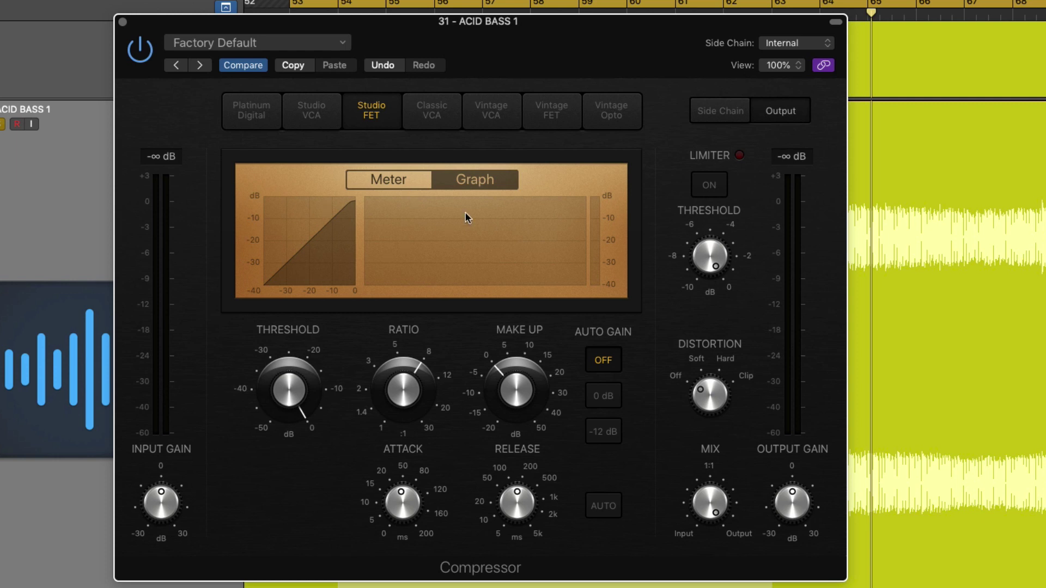
{"action": "left_click", "coordinate": [725, 112]}
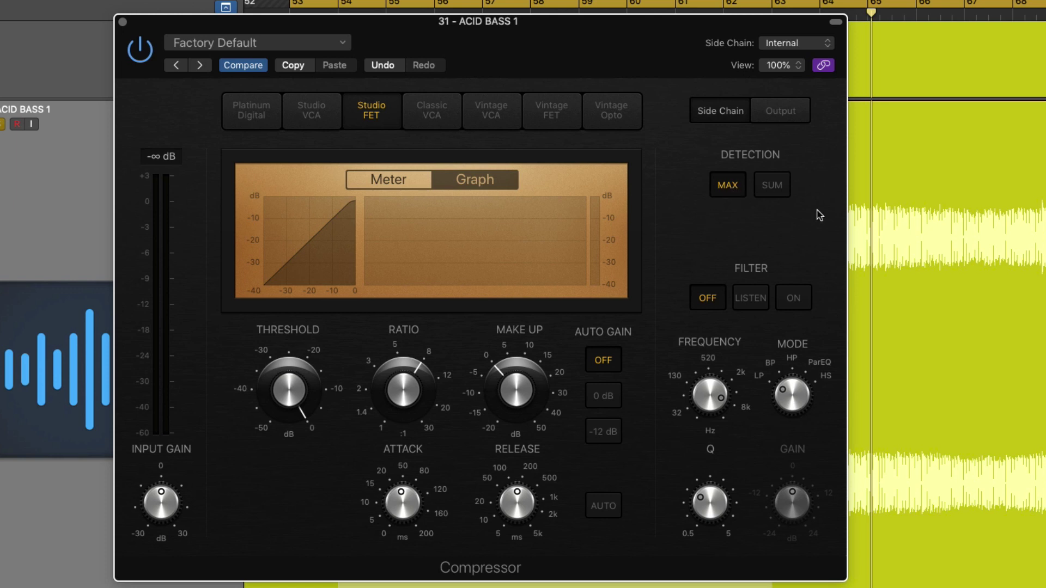
{"action": "left_click", "coordinate": [799, 111]}
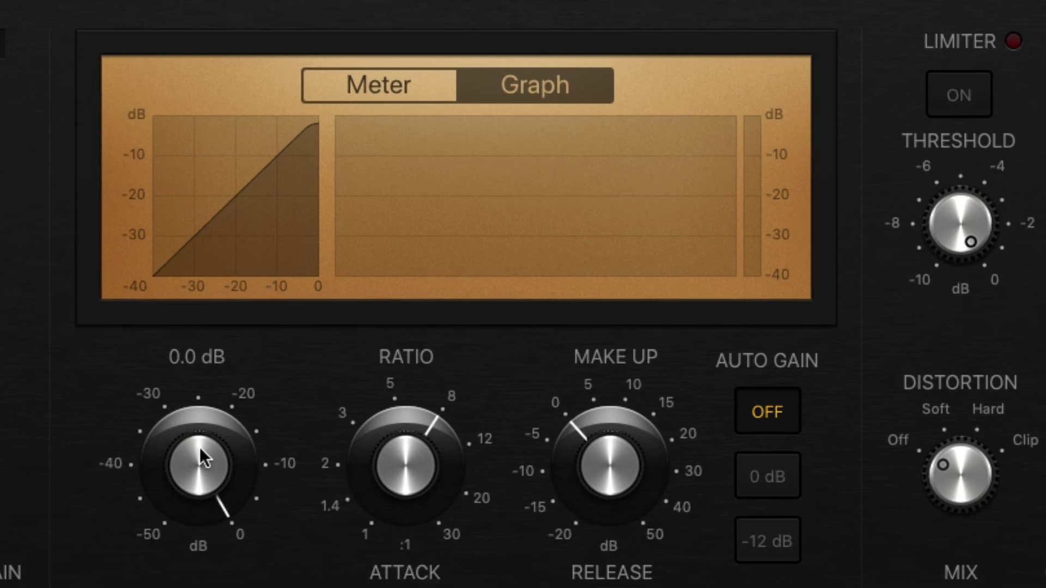
- Play the track and lower the Compressor's threshold to about -12 dB
{"action": "key", "text": "space"}
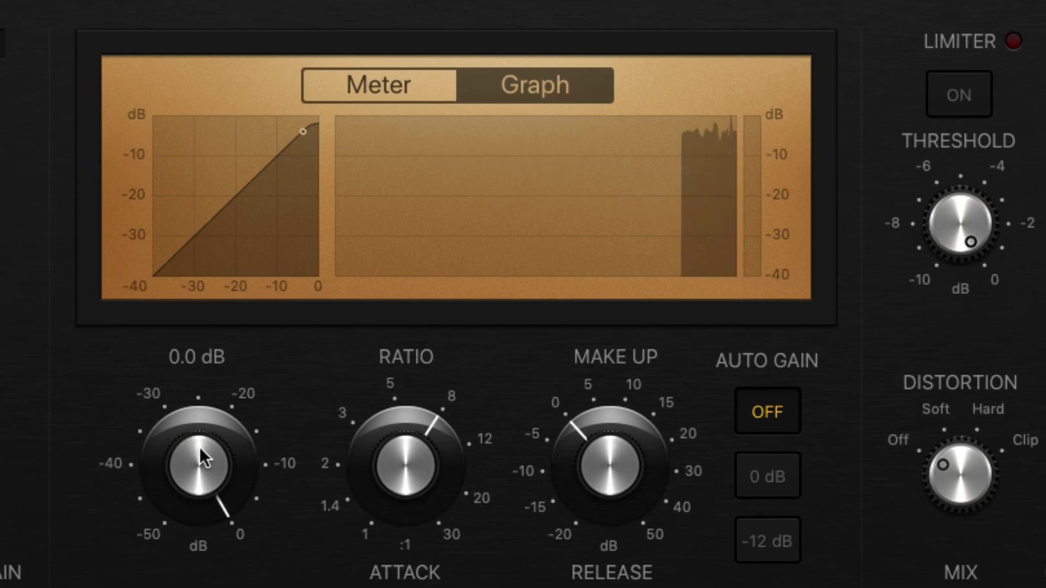
{"action": "left_click_drag", "start_coordinate": [199, 448], "coordinate": [172, 474]}
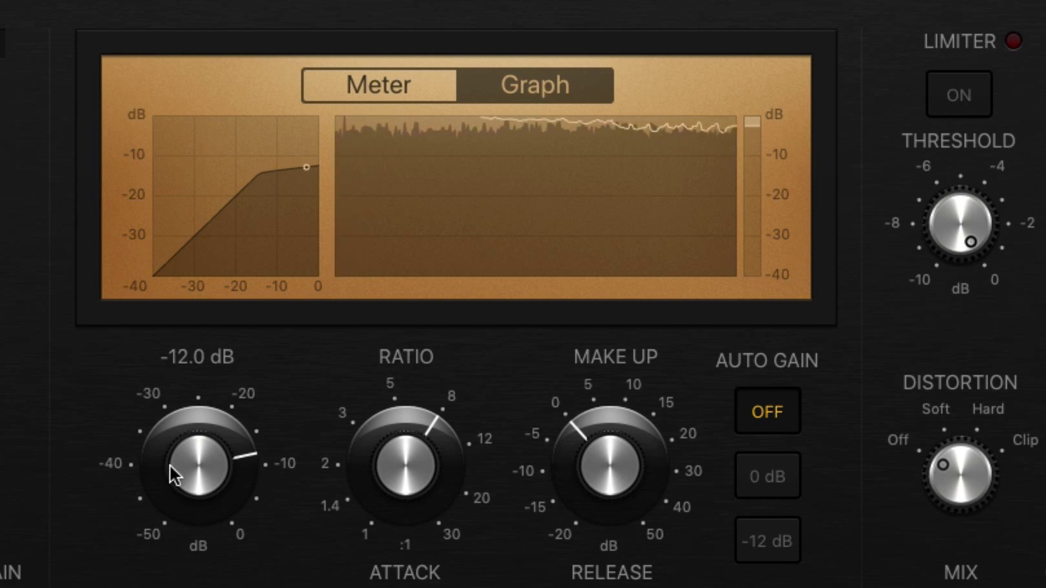
{"action": "left_click_drag", "start_coordinate": [211, 462], "coordinate": [212, 467]}
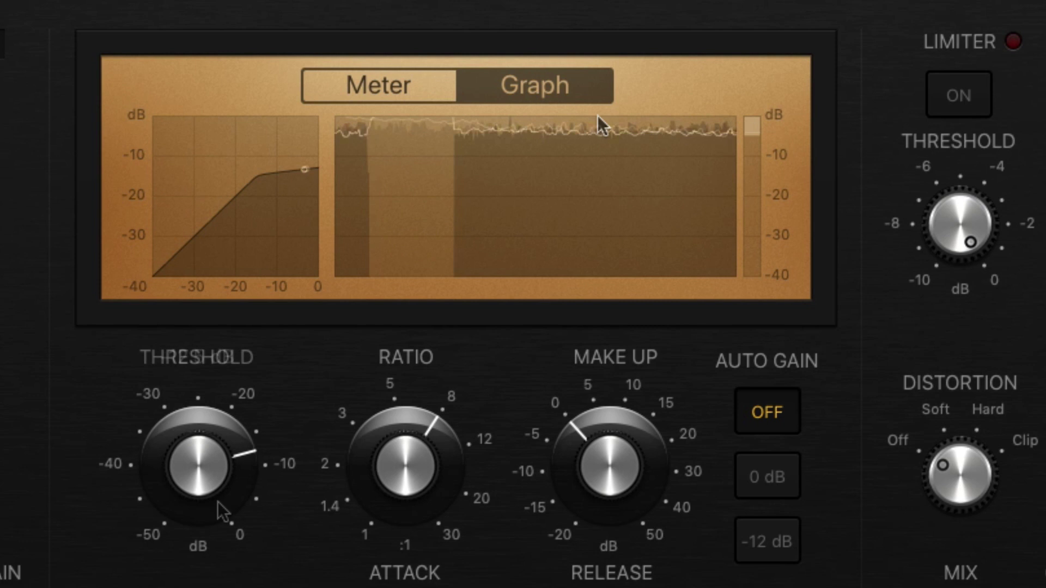
- Compare the Compressor's gain reduction in the Meter and Graph displays during playback, ending on Graph, and stop the track
{"action": "left_click", "coordinate": [420, 88]}
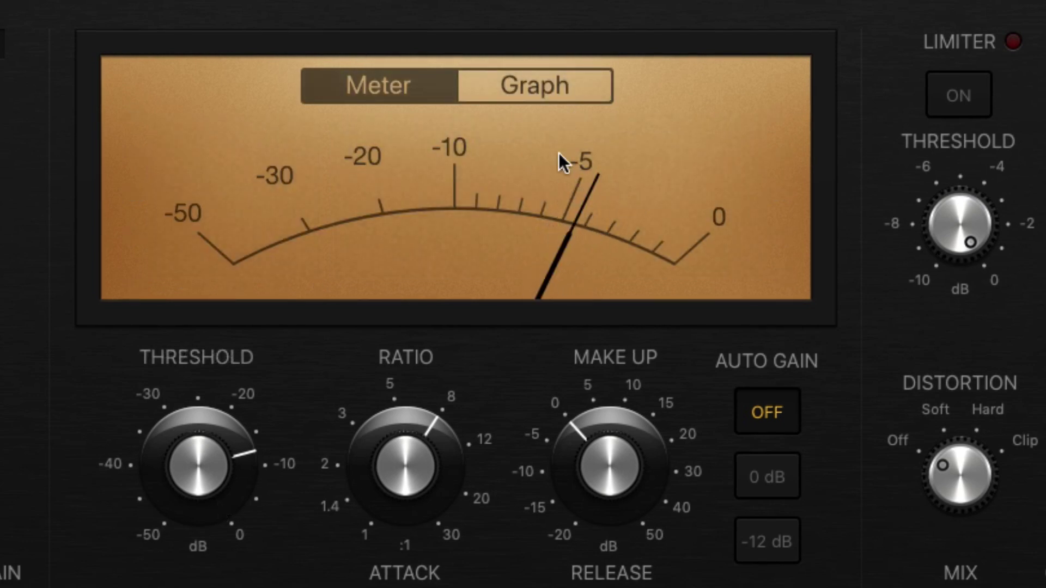
{"action": "left_click", "coordinate": [561, 89]}
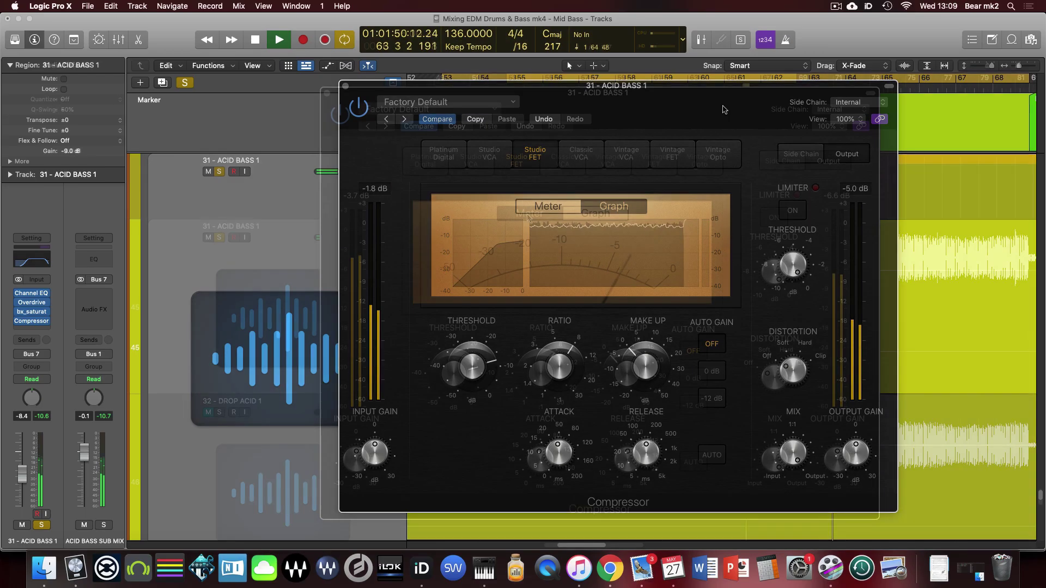
{"action": "left_click", "coordinate": [378, 86]}
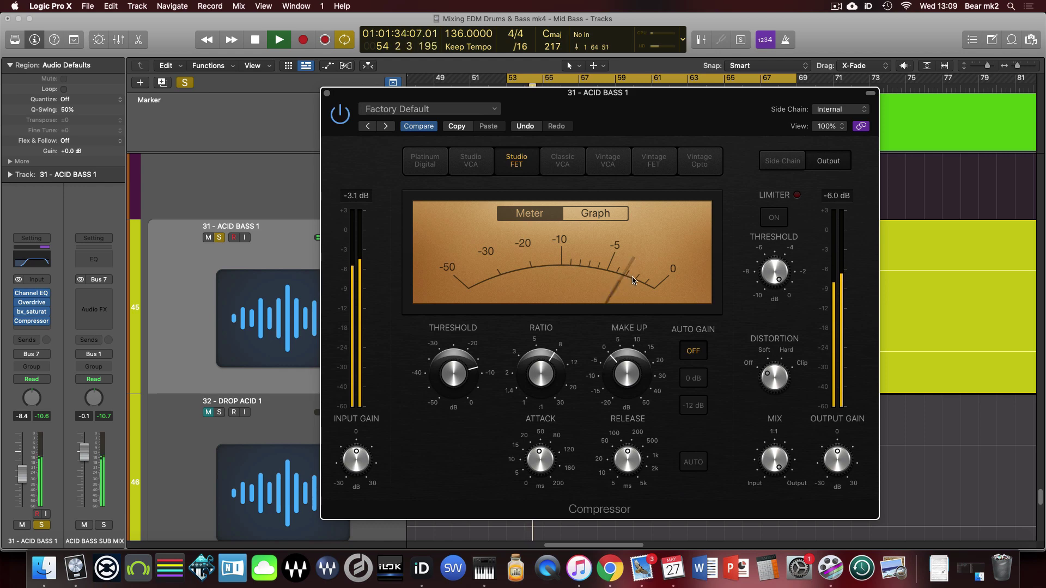
{"action": "left_click", "coordinate": [595, 213]}
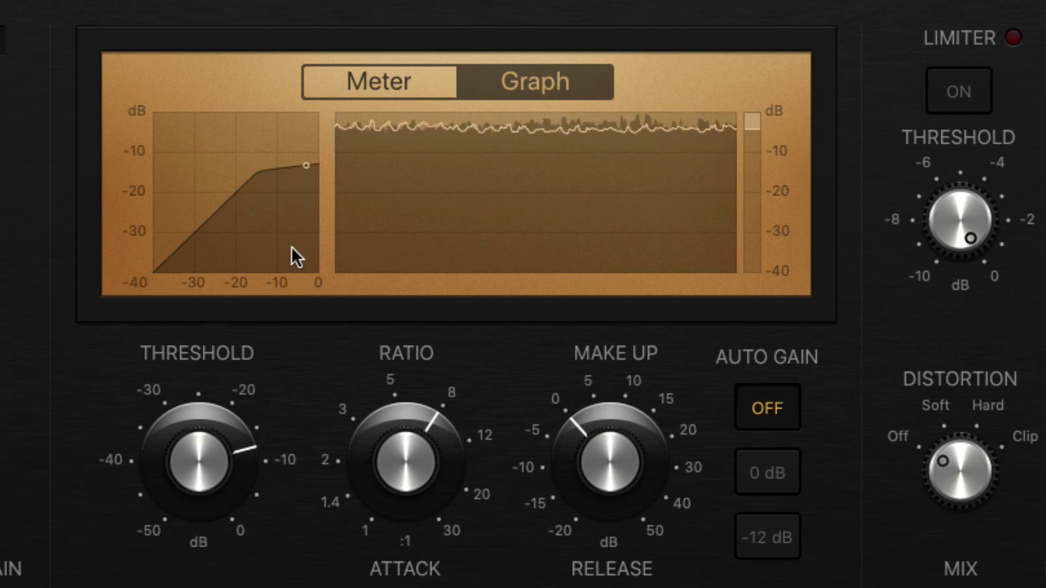
{"action": "key", "text": "space"}
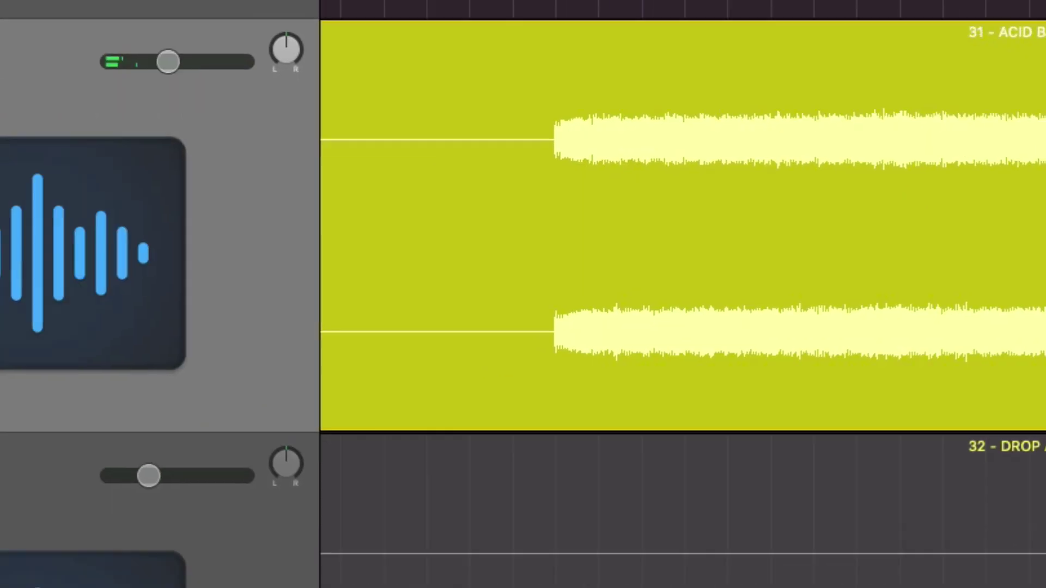
- Insert a stereo ShaperBox after the Compressor on 31 - ACID BASS 1
{"action": "left_click", "coordinate": [81, 71]}
{"action": "mouse_move", "coordinate": [310, 137]}
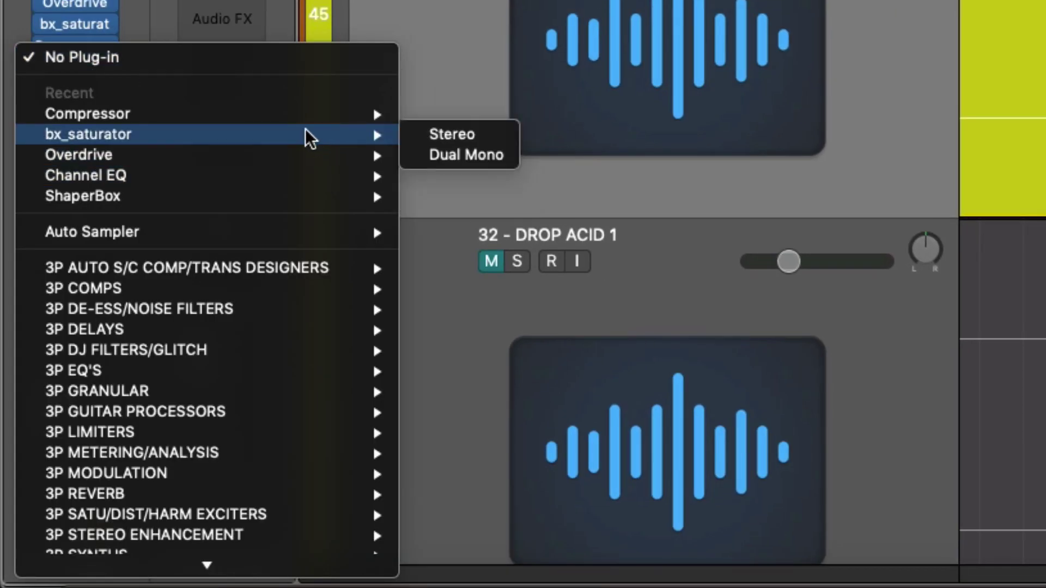
{"action": "mouse_move", "coordinate": [360, 197]}
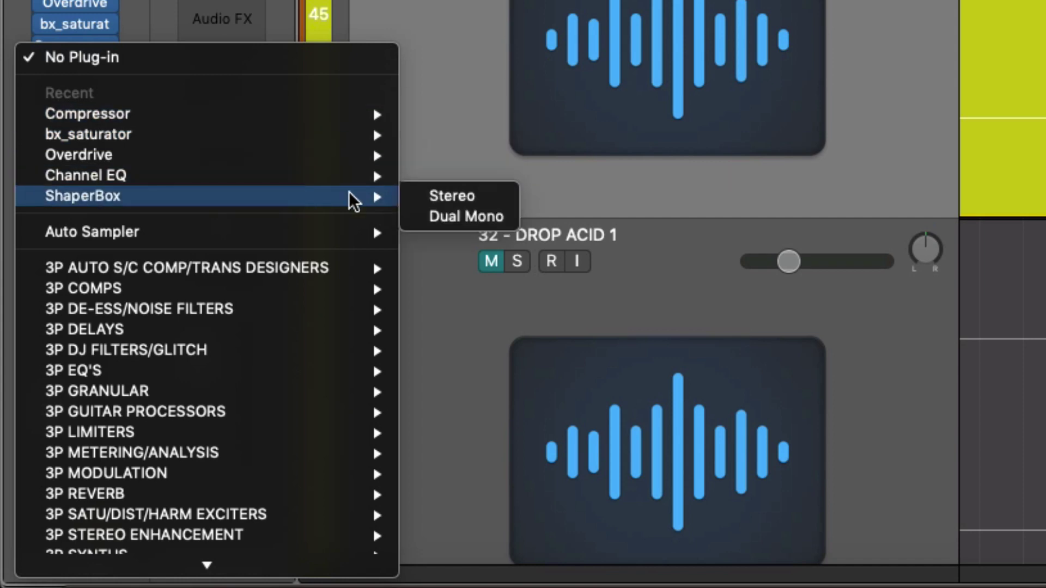
{"action": "left_click", "coordinate": [464, 201]}
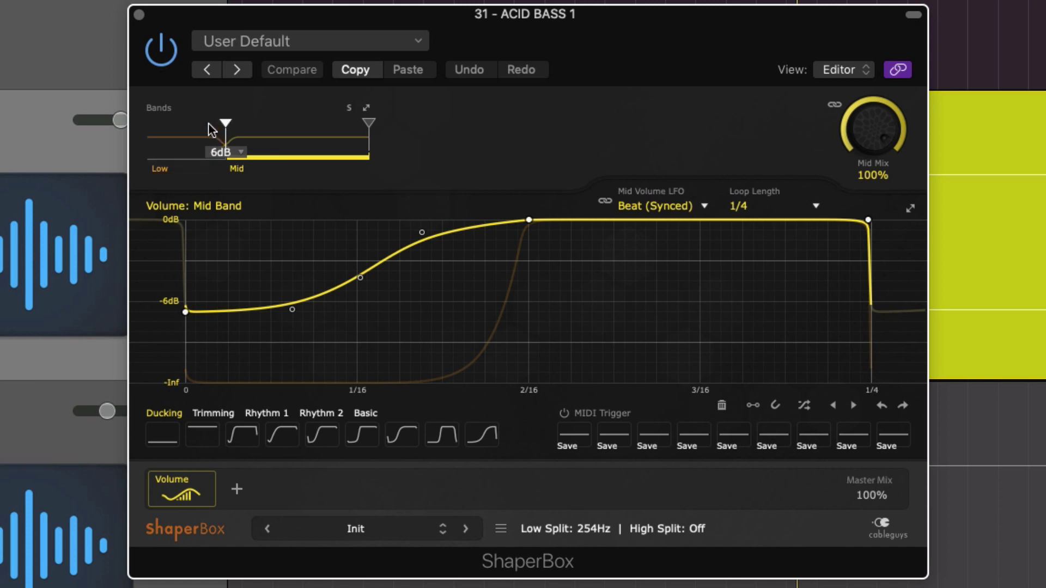
- Raise ShaperBox's split frequency between the low and mid bands, check both volume curves and close the plug-in
{"action": "left_click", "coordinate": [209, 139]}
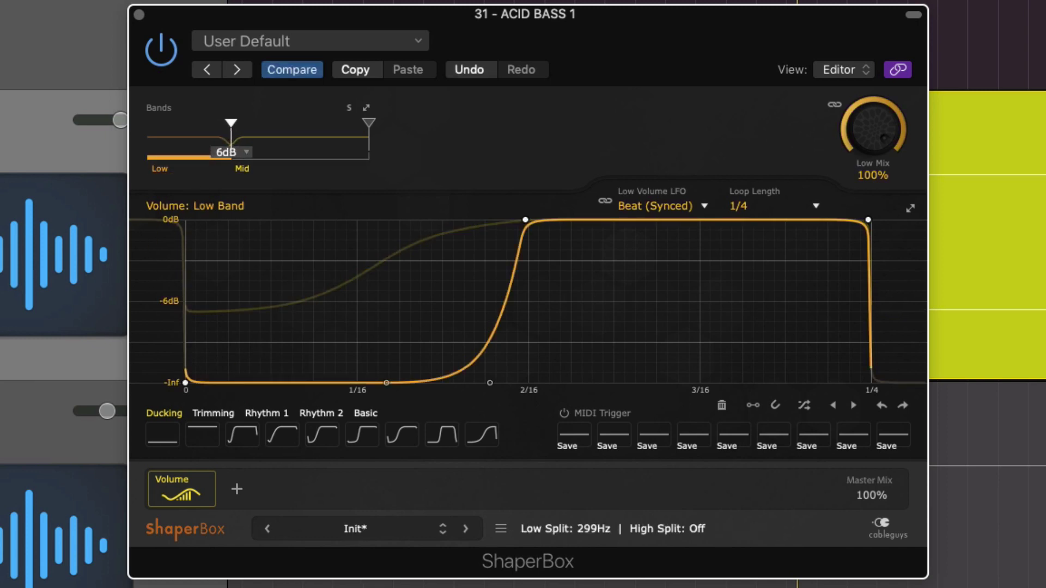
{"action": "left_click_drag", "start_coordinate": [231, 131], "coordinate": [244, 130]}
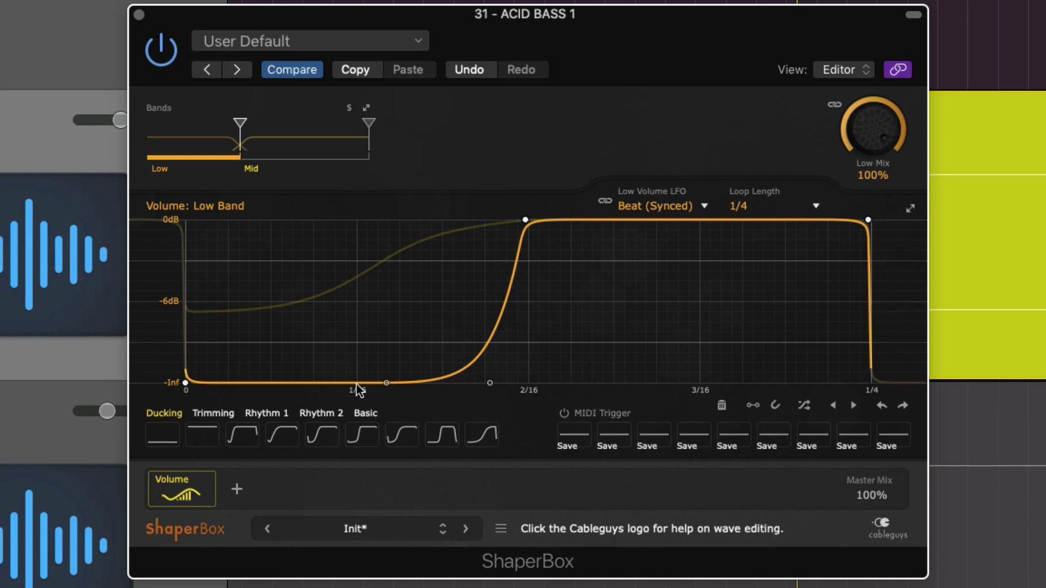
{"action": "left_click", "coordinate": [289, 151]}
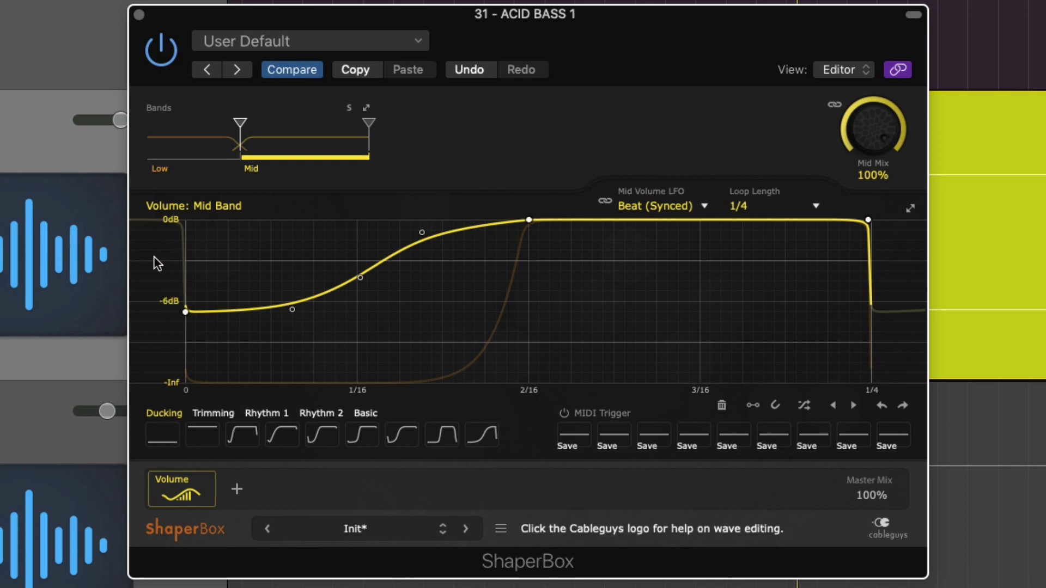
{"action": "left_click", "coordinate": [140, 14]}
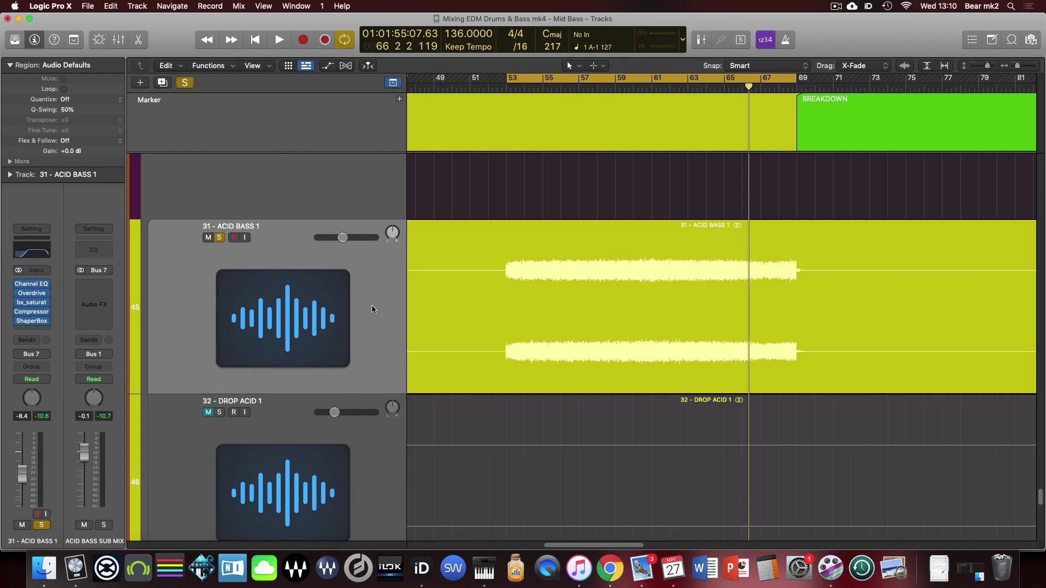
- Play the project, shrink the track heights and solo KICK SUB MIX alongside ACID BASS 1
{"action": "key", "text": "space"}
{"action": "key", "text": "super+Up"}
{"action": "key", "text": "super+Up"}
{"action": "key", "text": "super+Up"}
{"action": "key", "text": "super+Up"}
{"action": "key", "text": "super+Up"}
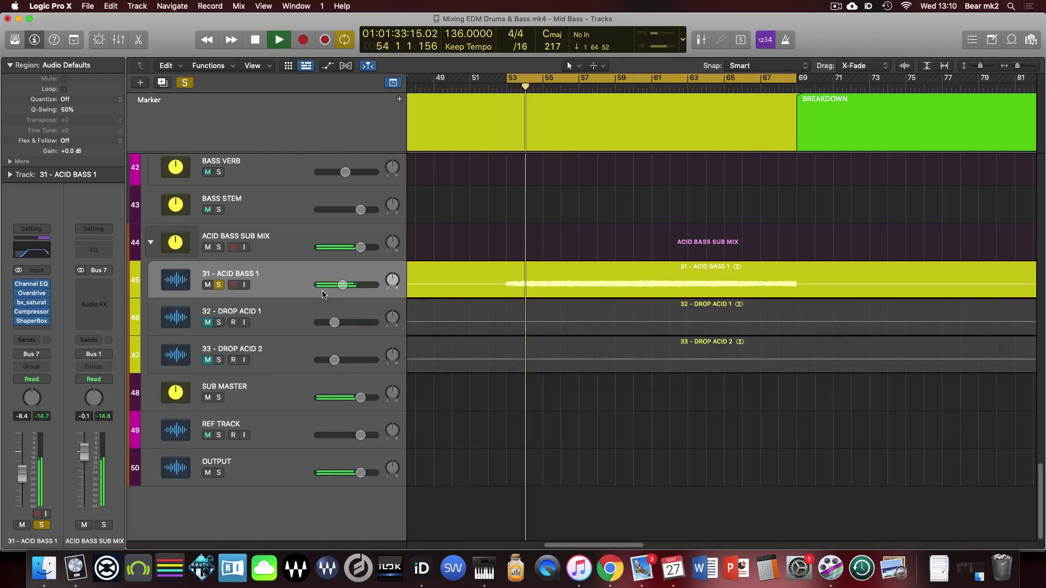
{"action": "scroll", "coordinate": [351, 303], "scroll_direction": "up", "scroll_amount": 20}
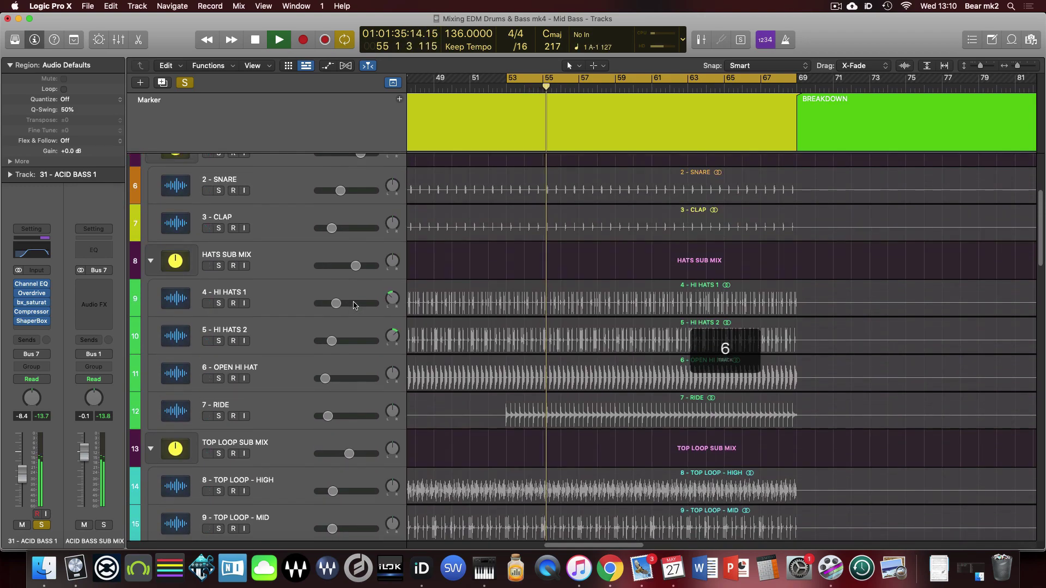
{"action": "scroll", "coordinate": [354, 305], "scroll_direction": "up", "scroll_amount": 5}
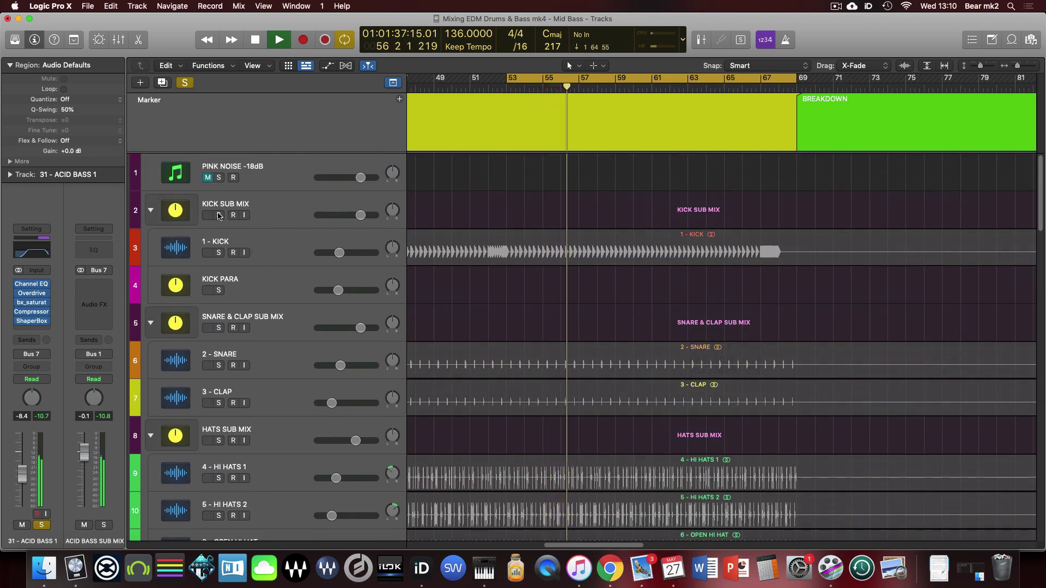
{"action": "left_click", "coordinate": [218, 215]}
- Add 27 - SUB BASS to the soloed tracks
{"action": "scroll", "coordinate": [527, 376], "scroll_direction": "down", "scroll_amount": 20}
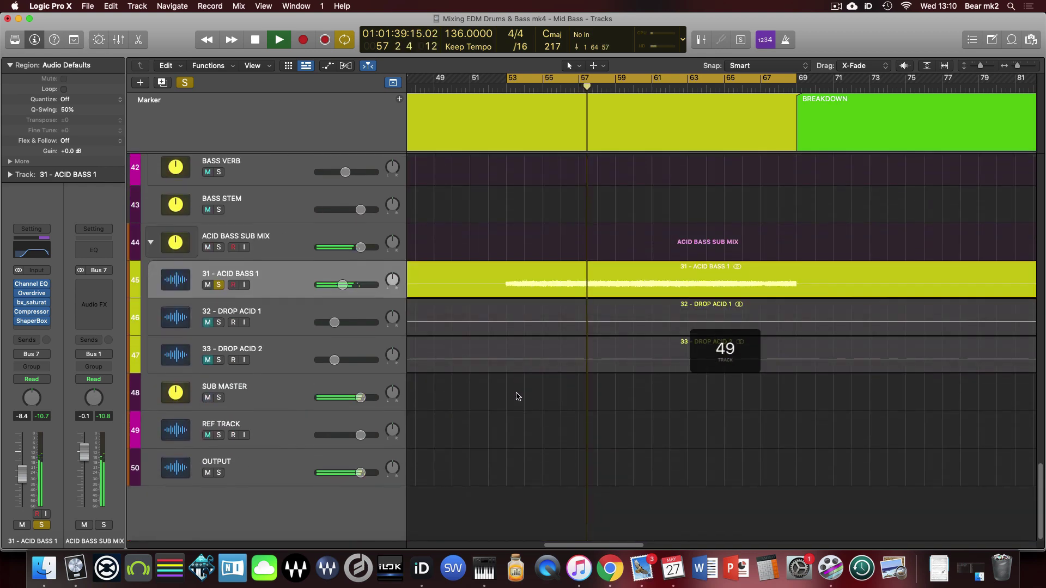
{"action": "scroll", "coordinate": [235, 211], "scroll_direction": "up", "scroll_amount": 4}
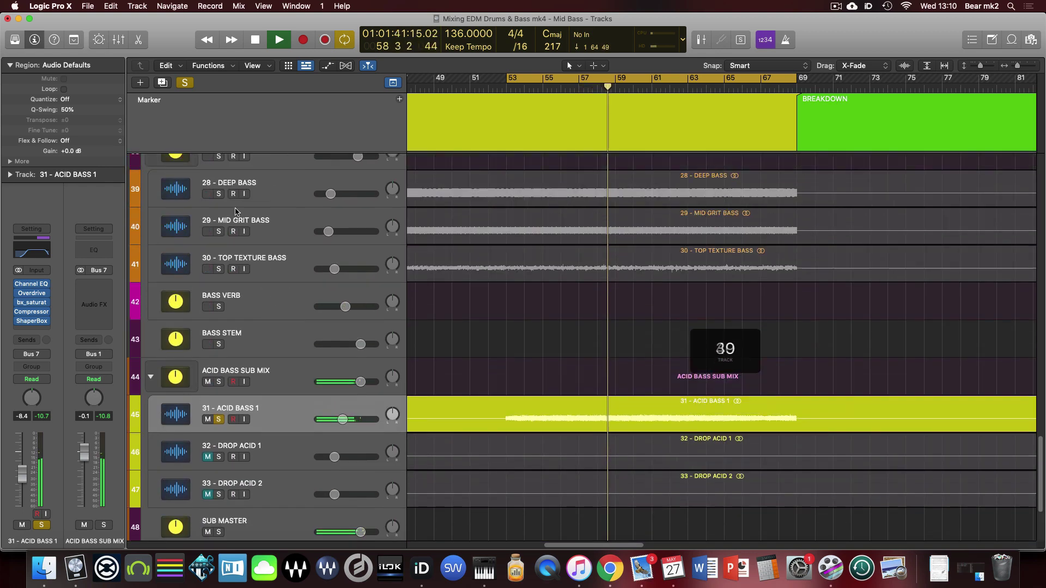
{"action": "scroll", "coordinate": [235, 211], "scroll_direction": "up", "scroll_amount": 3}
{"action": "left_click", "coordinate": [219, 219]}
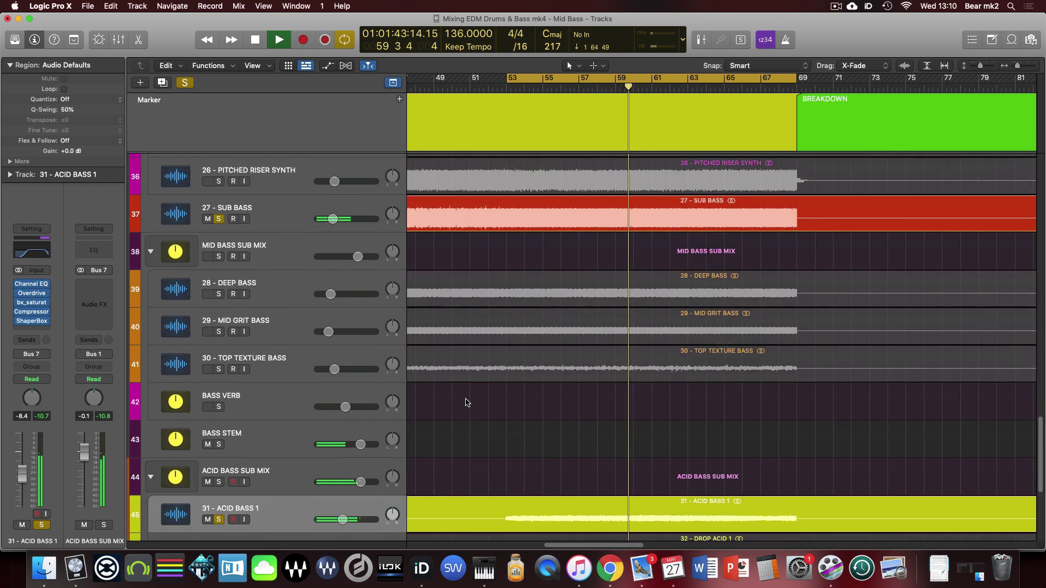
- Bypass and re-enable ShaperBox on 31 - ACID BASS 1 during playback to compare the ducking effect
{"action": "scroll", "coordinate": [467, 402], "scroll_direction": "down", "scroll_amount": 5}
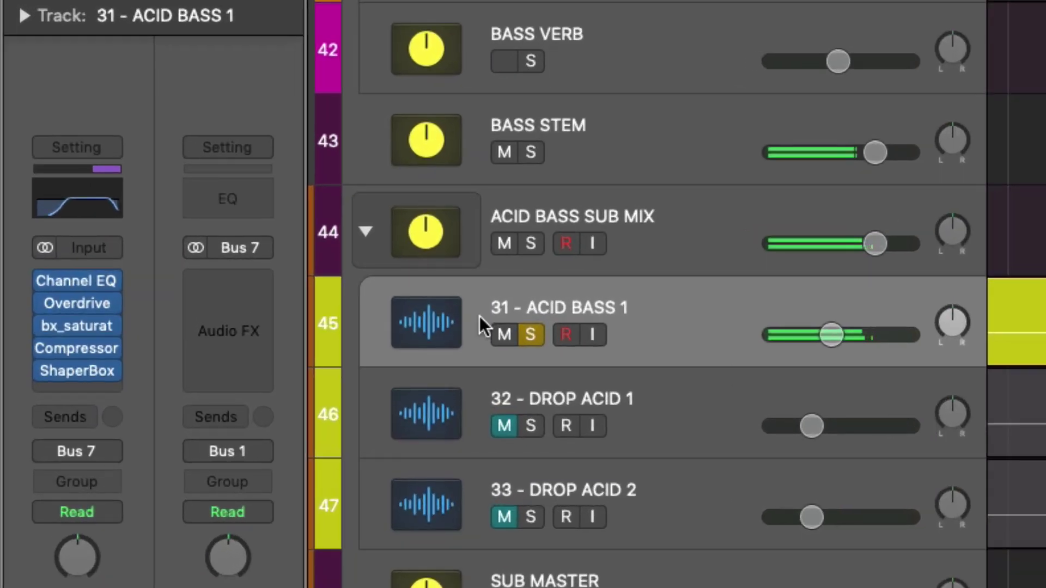
{"action": "mouse_move", "coordinate": [36, 373]}
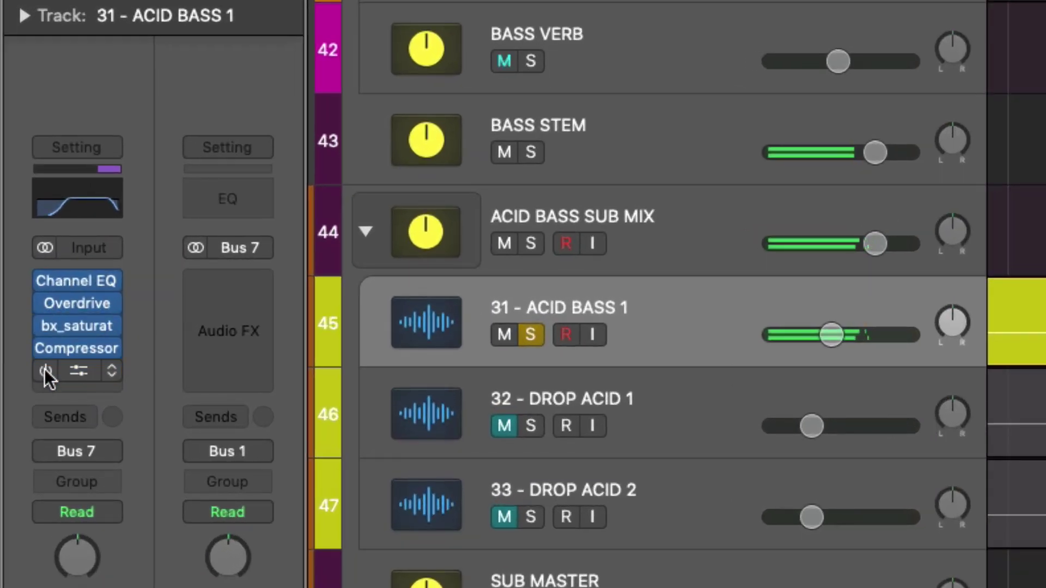
{"action": "left_click", "coordinate": [45, 371]}
{"action": "mouse_move", "coordinate": [43, 349]}
{"action": "mouse_move", "coordinate": [37, 371]}
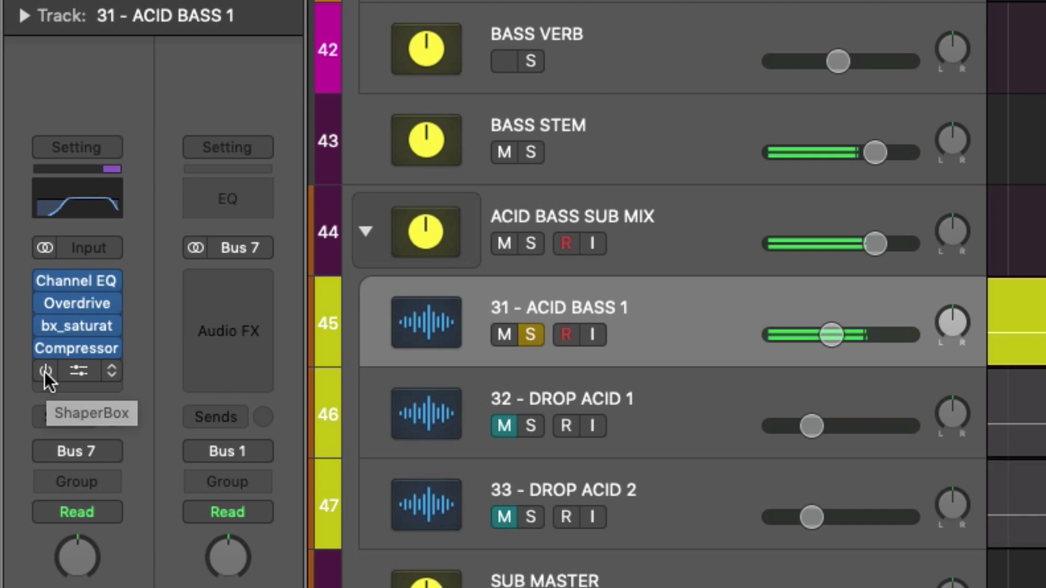
{"action": "left_click", "coordinate": [45, 372]}
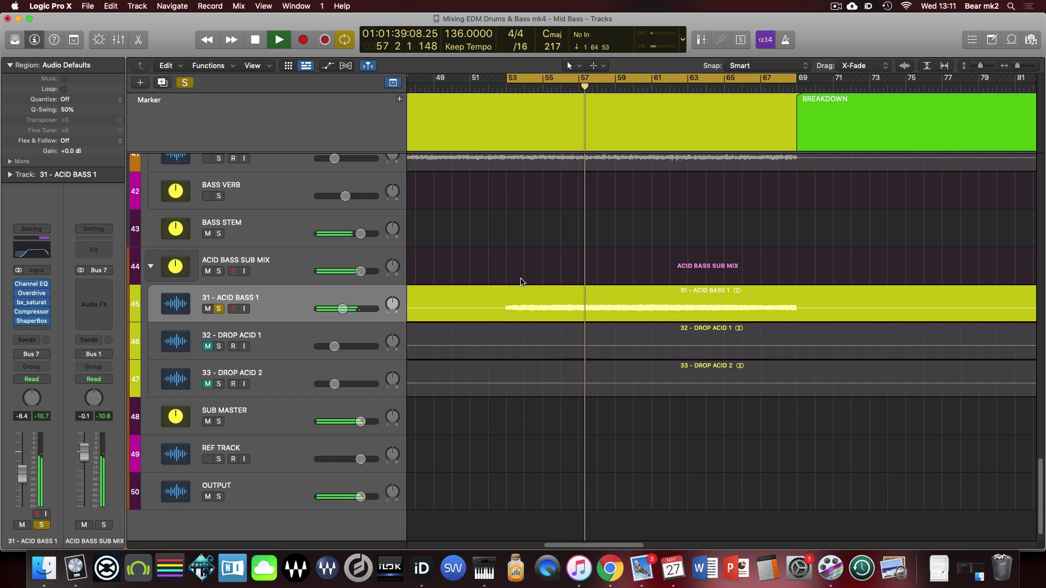
- Toggle the solo on BASS STEM and lower the 31 - ACID BASS 1 fader to -15.2 dB
{"action": "scroll", "coordinate": [291, 281], "scroll_direction": "up", "scroll_amount": 1}
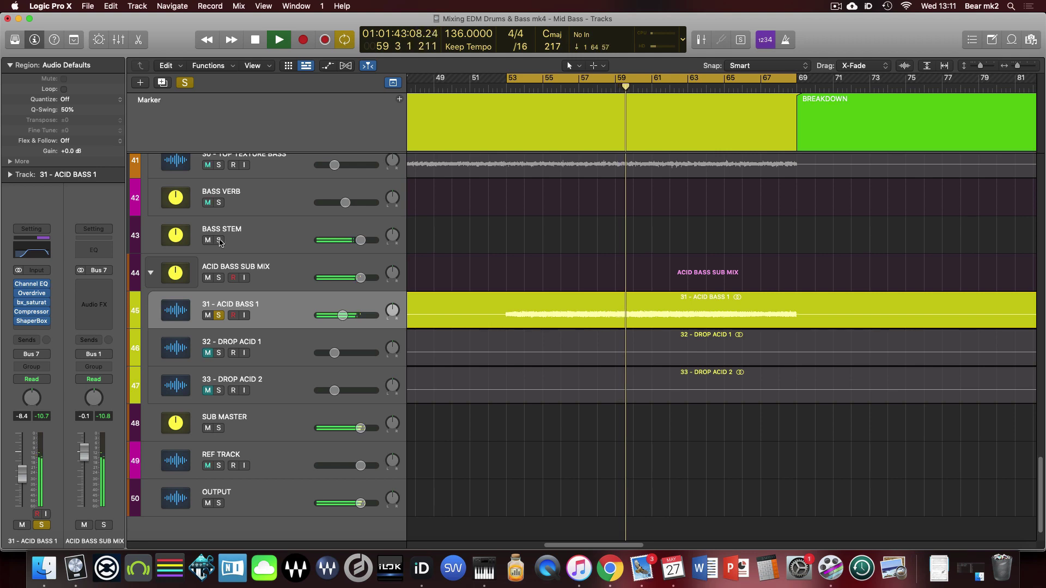
{"action": "left_click", "coordinate": [219, 241]}
{"action": "left_click", "coordinate": [283, 314]}
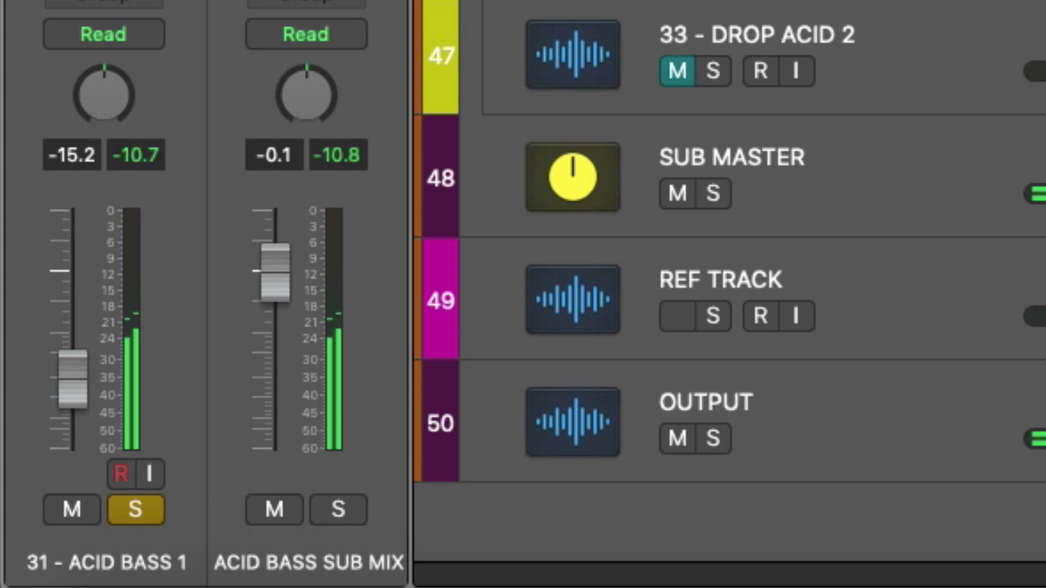
- Find the section where the drop acid parts begin in the arrangement and select the 32 - DROP ACID 1 track
{"action": "key", "text": "super+Down"}
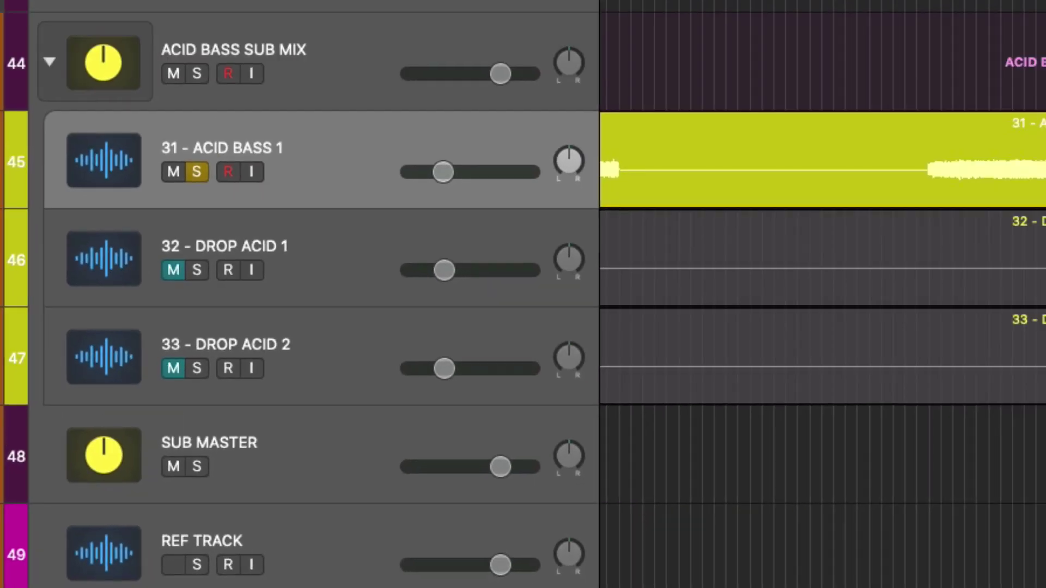
{"action": "key", "text": "super+Right"}
{"action": "key", "text": "super+Right"}
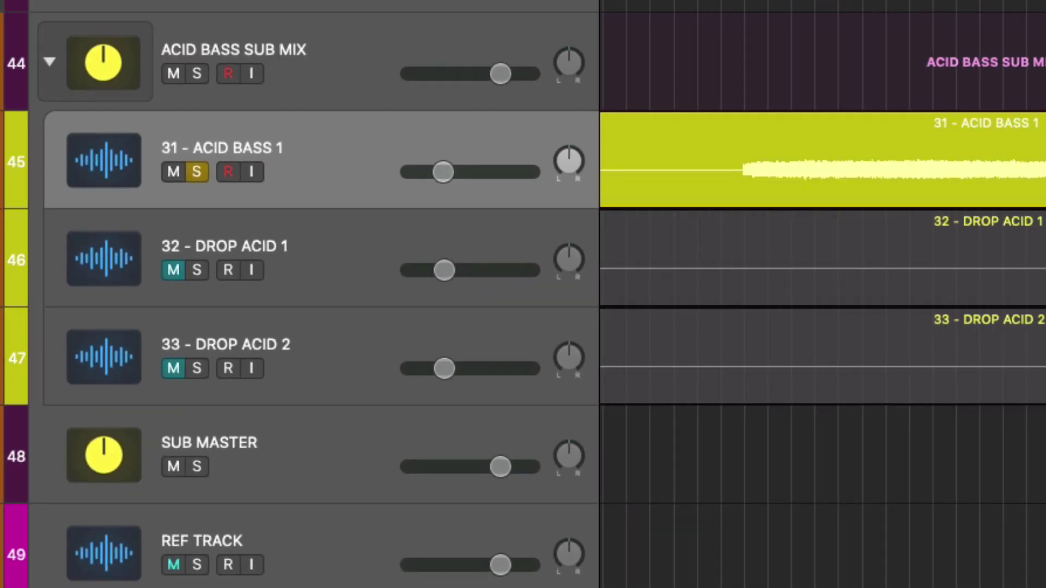
{"action": "scroll", "coordinate": [822, 294], "scroll_direction": "right", "scroll_amount": 8}
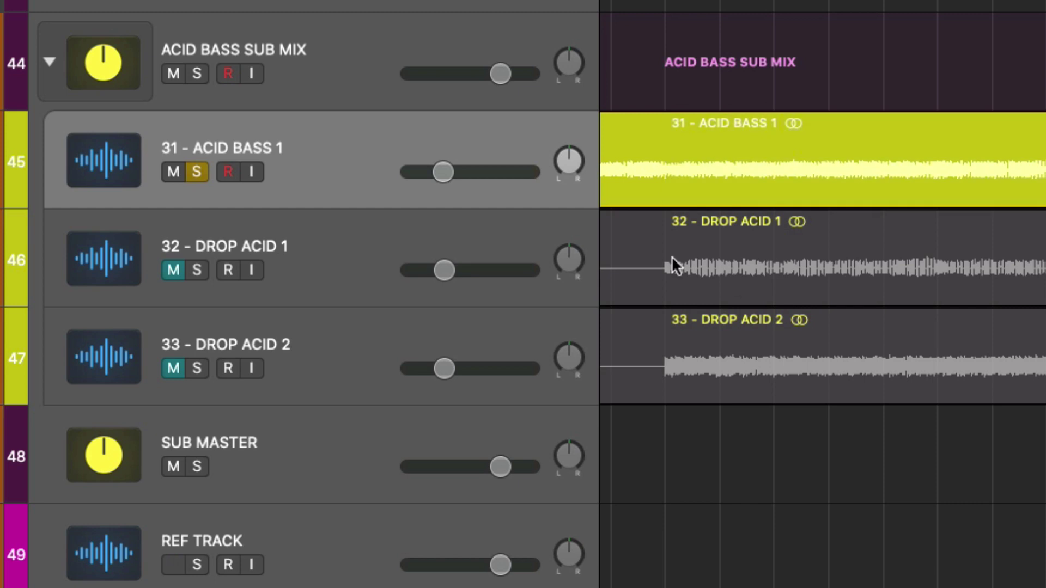
{"action": "left_click", "coordinate": [329, 250]}
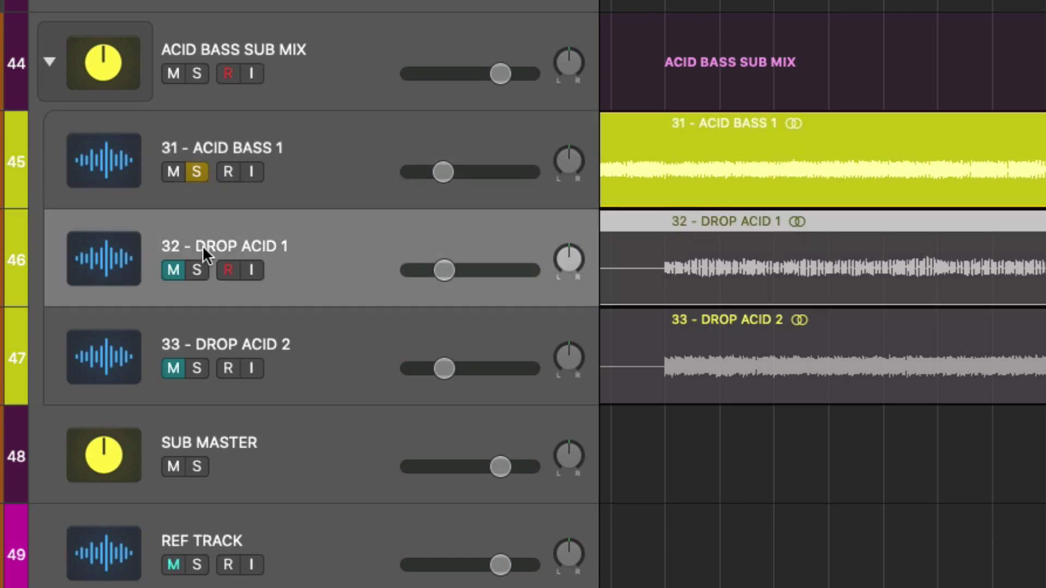
- Isolate 32 - DROP ACID 1 by unsoloing and muting ACID BASS 1 and soloing ACID BASS SUB MIX
{"action": "left_click", "coordinate": [197, 171]}
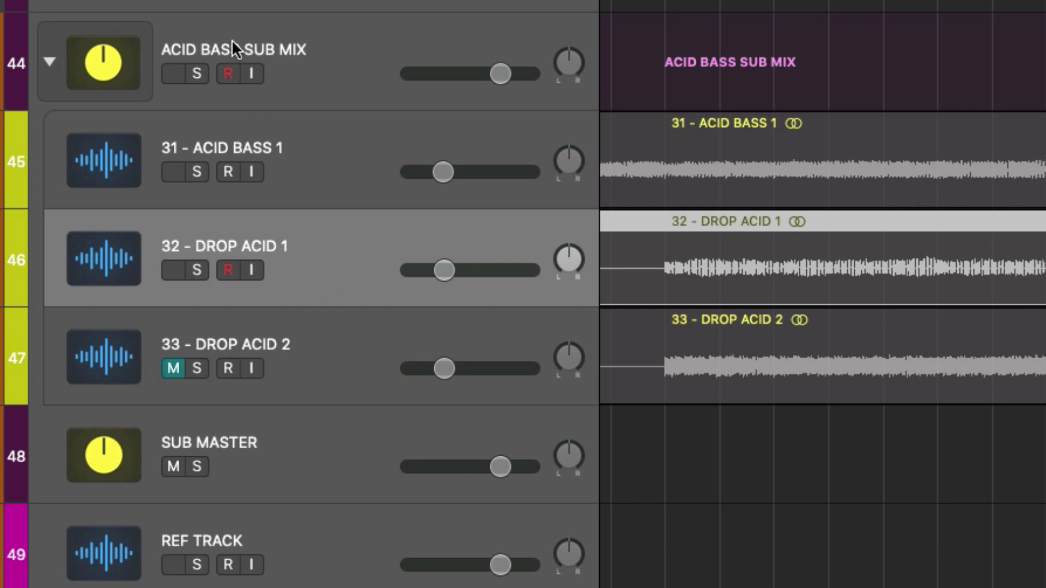
{"action": "left_click", "coordinate": [197, 74]}
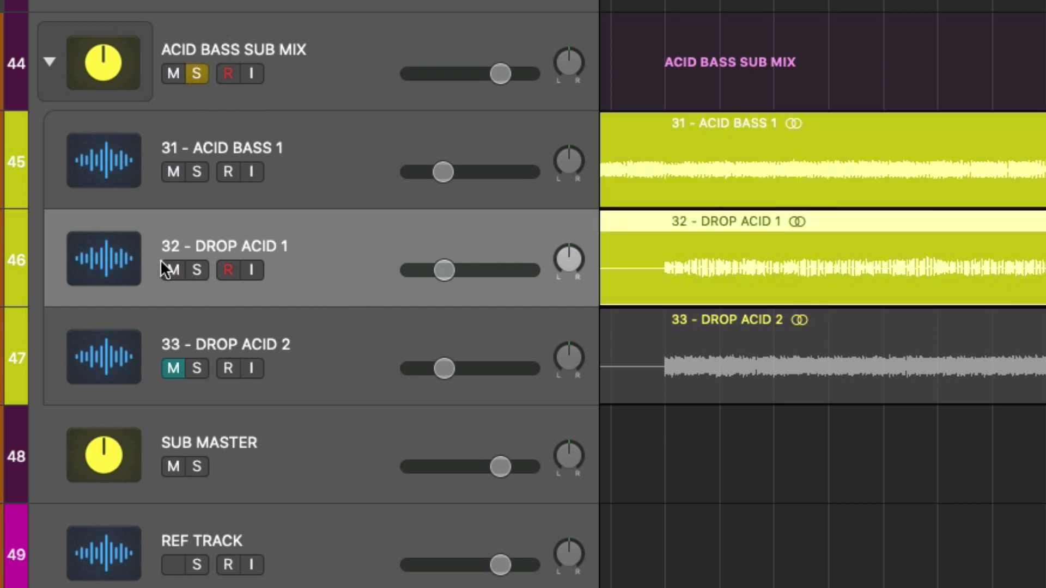
{"action": "left_click", "coordinate": [173, 172]}
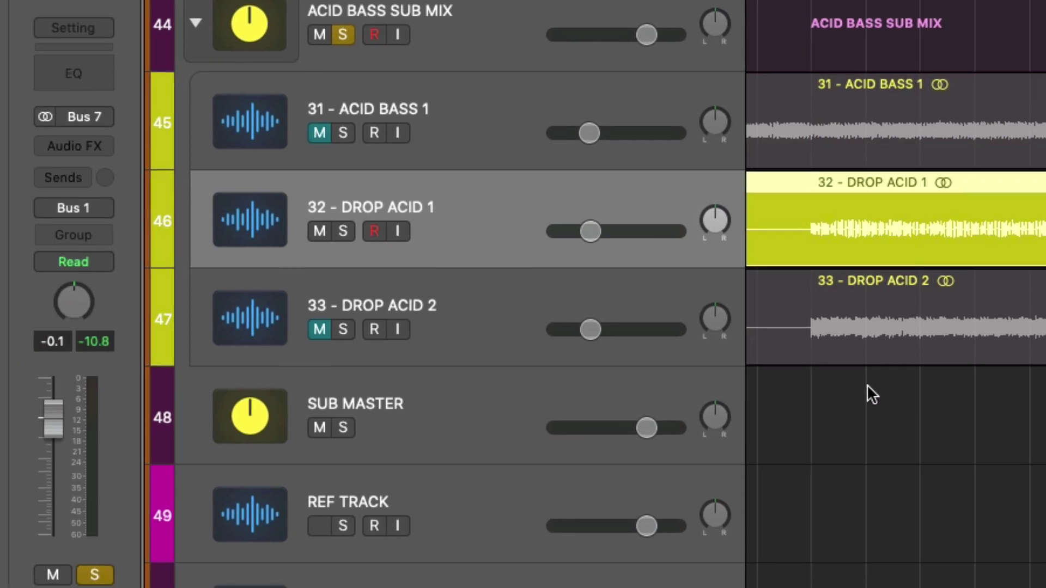
- Play 32 - DROP ACID 1, check its pre-fader level and raise its fader to -12.8 dB
{"action": "key", "text": "space"}
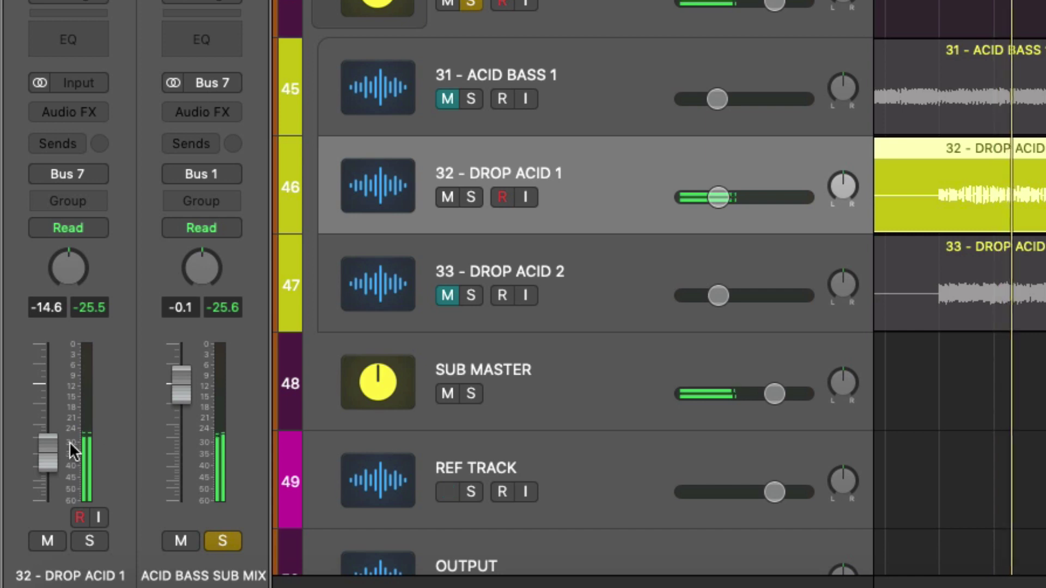
{"action": "key", "text": "ctrl+p"}
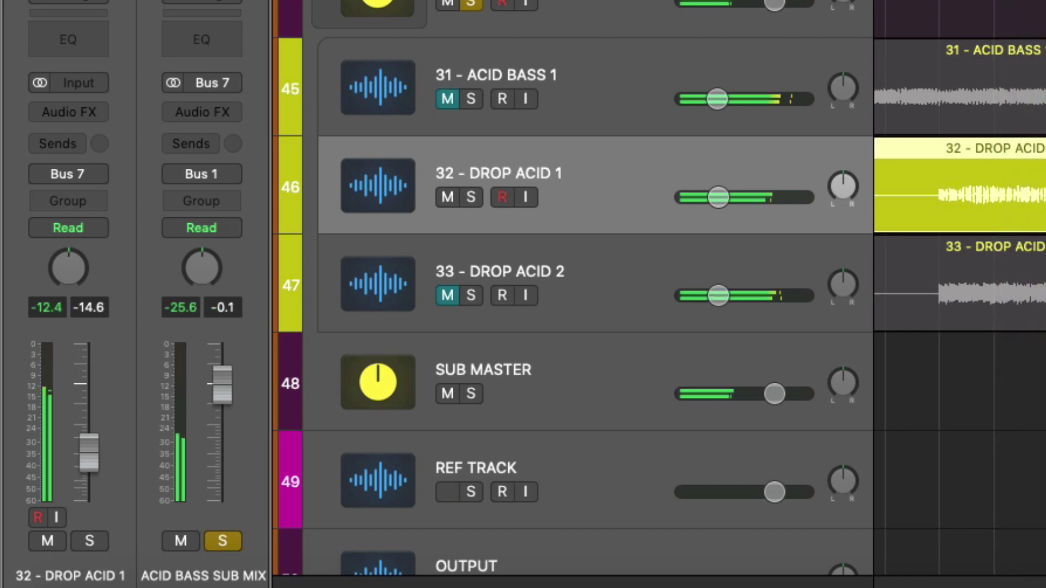
{"action": "key", "text": "ctrl+p"}
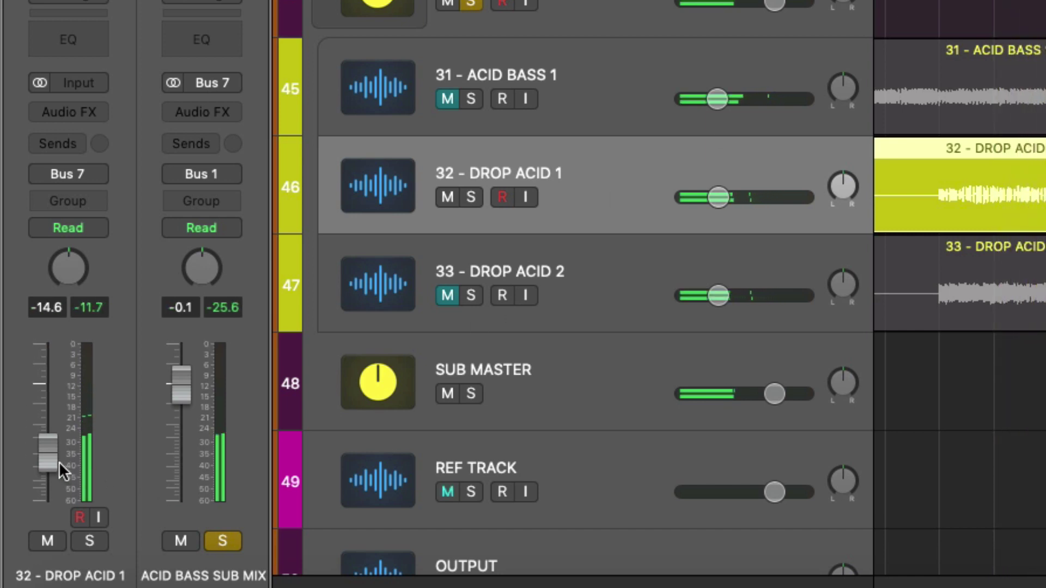
{"action": "left_click_drag", "start_coordinate": [57, 464], "coordinate": [59, 451]}
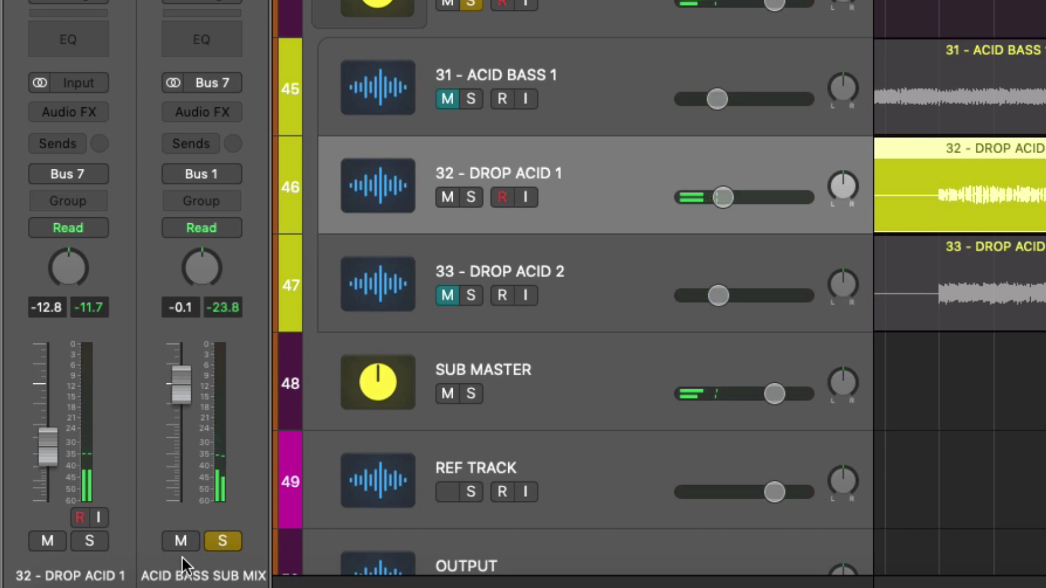
- Play 32 - DROP ACID 1 and raise its fader to -12.0 dB
{"action": "key", "text": "space"}
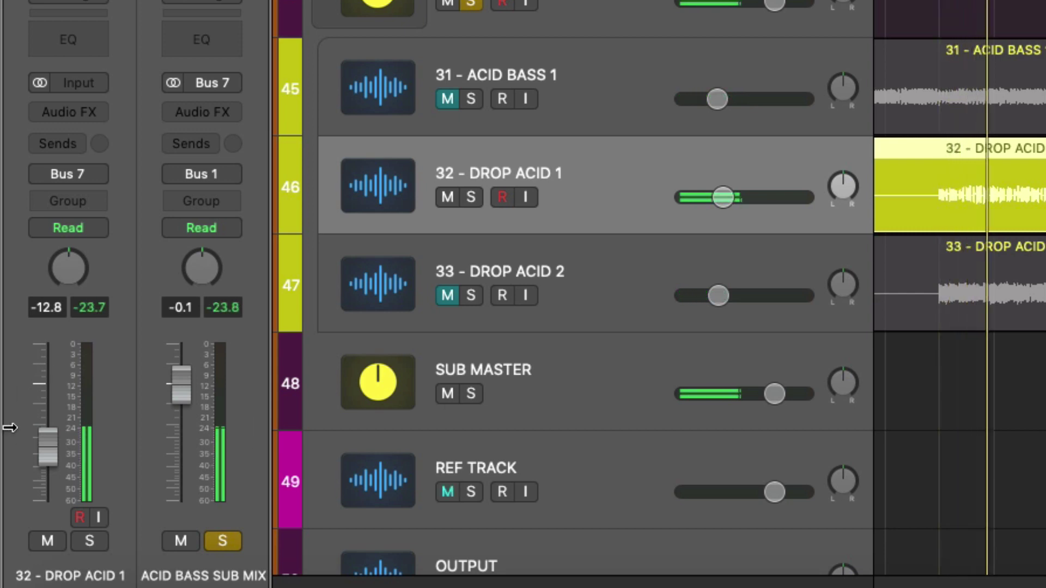
{"action": "left_click_drag", "start_coordinate": [42, 452], "coordinate": [42, 444]}
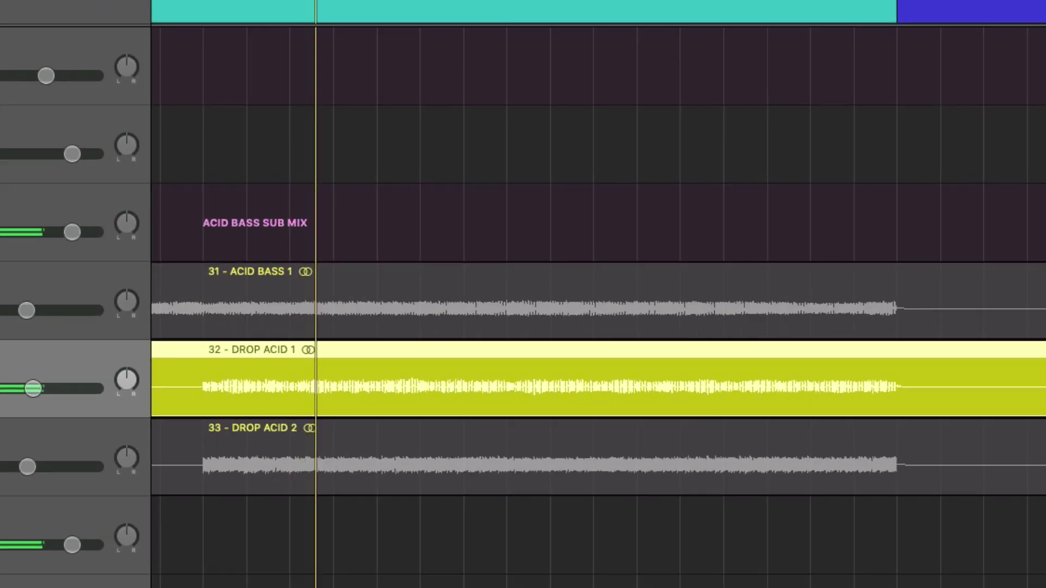
- Add a Channel EQ to 32 - DROP ACID 1 with a low cut at 210 Hz, 18 dB/Oct, and a high cut at the top end
{"action": "left_click", "coordinate": [1, 305]}
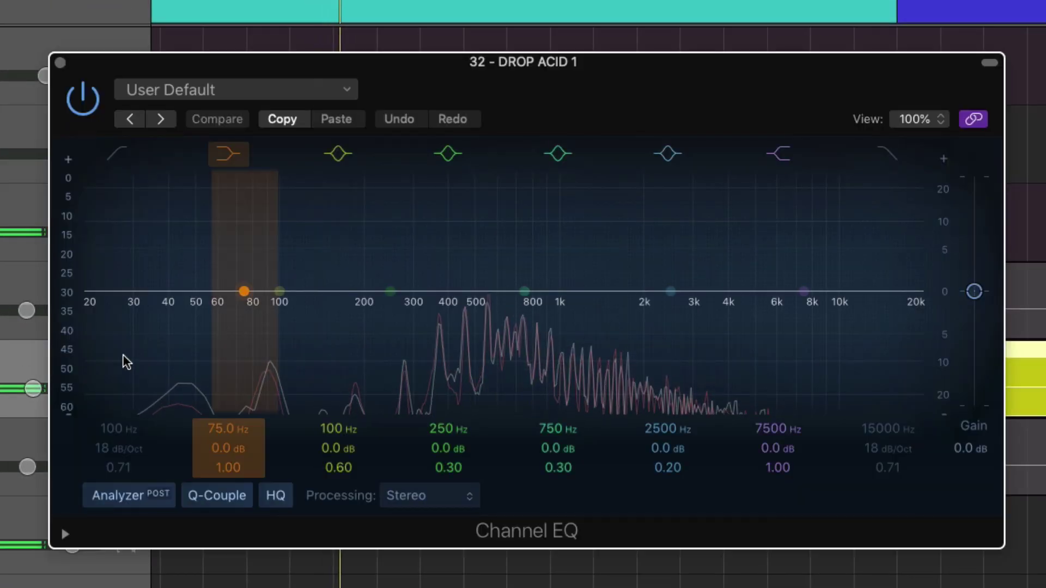
{"action": "left_click_drag", "start_coordinate": [68, 291], "coordinate": [65, 158]}
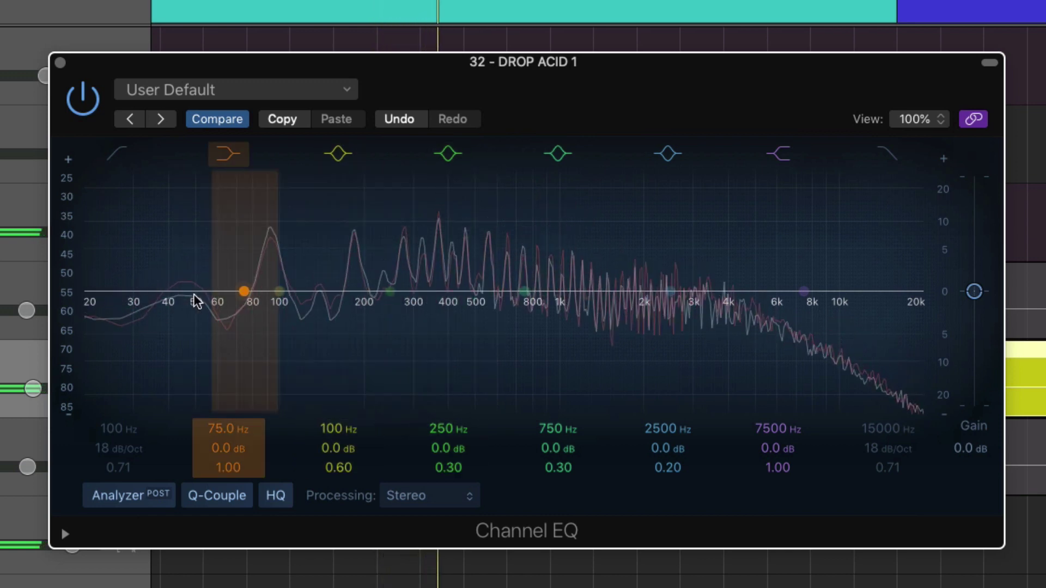
{"action": "left_click", "coordinate": [117, 153]}
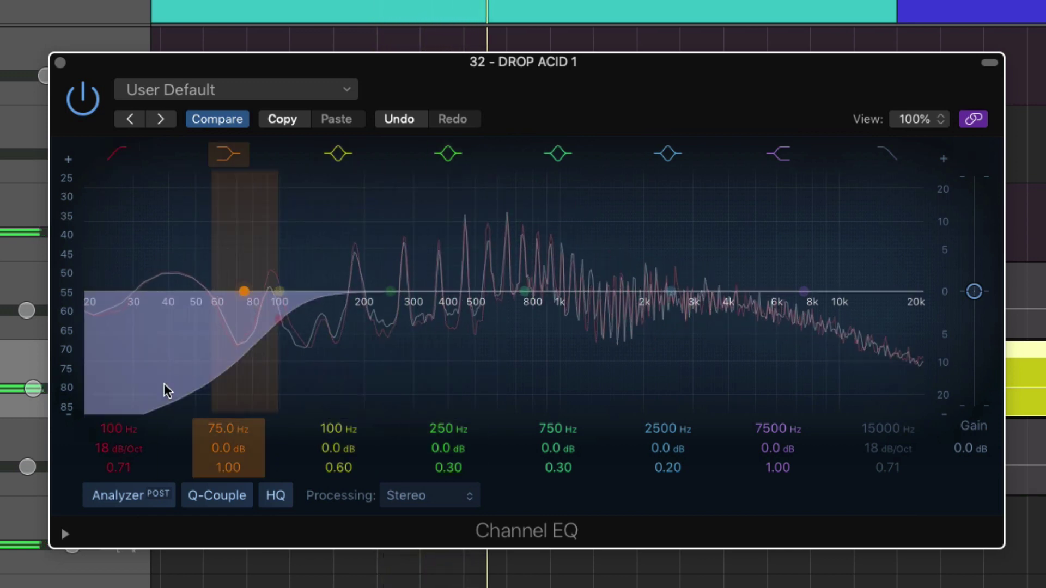
{"action": "left_click_drag", "start_coordinate": [165, 389], "coordinate": [369, 319]}
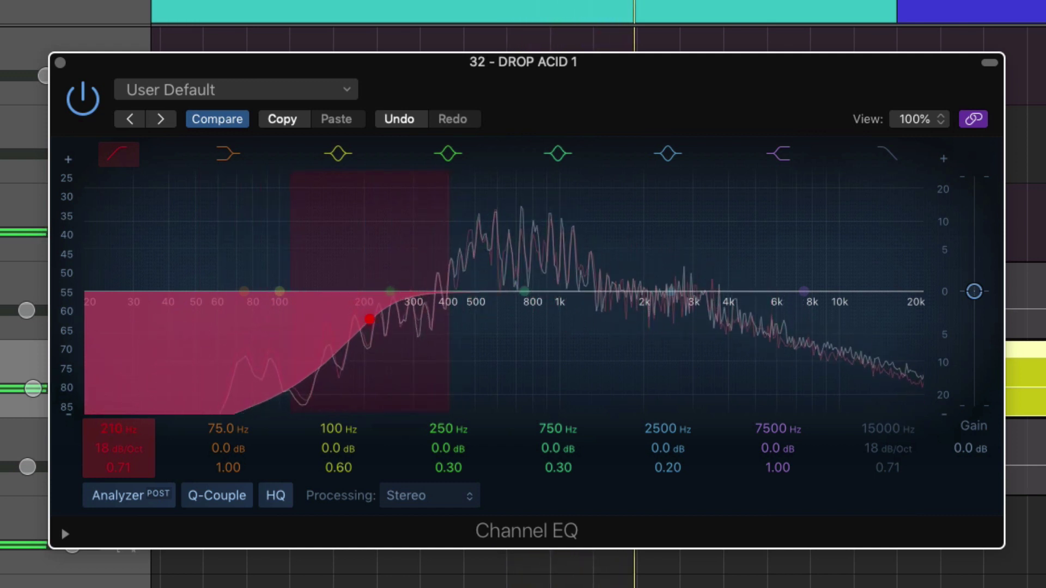
{"action": "left_click", "coordinate": [886, 154]}
{"action": "mouse_move", "coordinate": [887, 322]}
{"action": "left_mouse_down"}
{"action": "mouse_move", "coordinate": [861, 319]}
{"action": "mouse_move", "coordinate": [870, 319]}
{"action": "left_mouse_up"}
{"action": "left_click", "coordinate": [60, 63]}
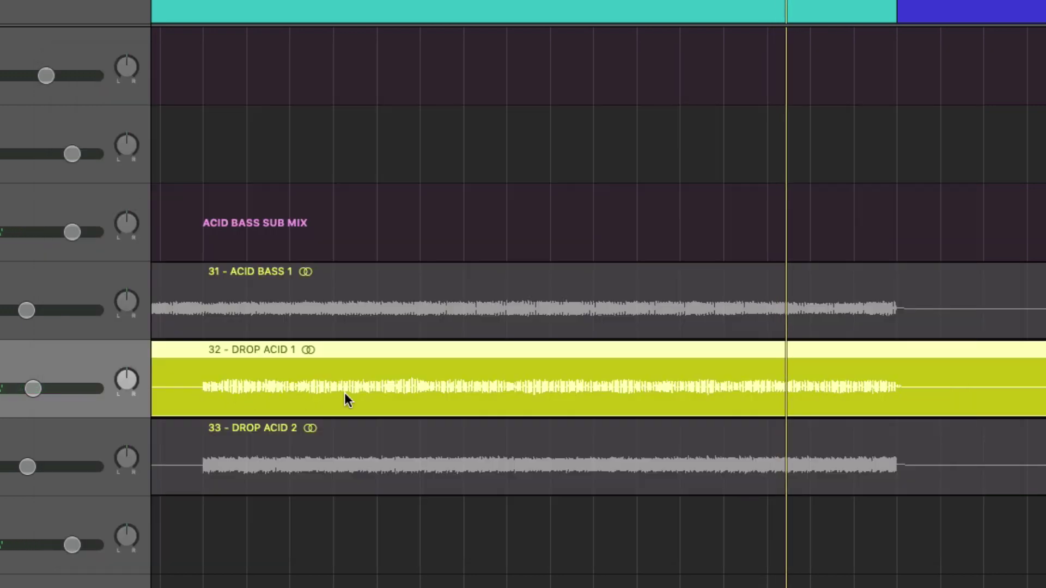
- Examine the 32 - DROP ACID 1 waveform up close for level variation across the drop section
{"action": "key", "text": "z"}
{"action": "scroll", "coordinate": [365, 397], "scroll_direction": "left", "scroll_amount": 10}
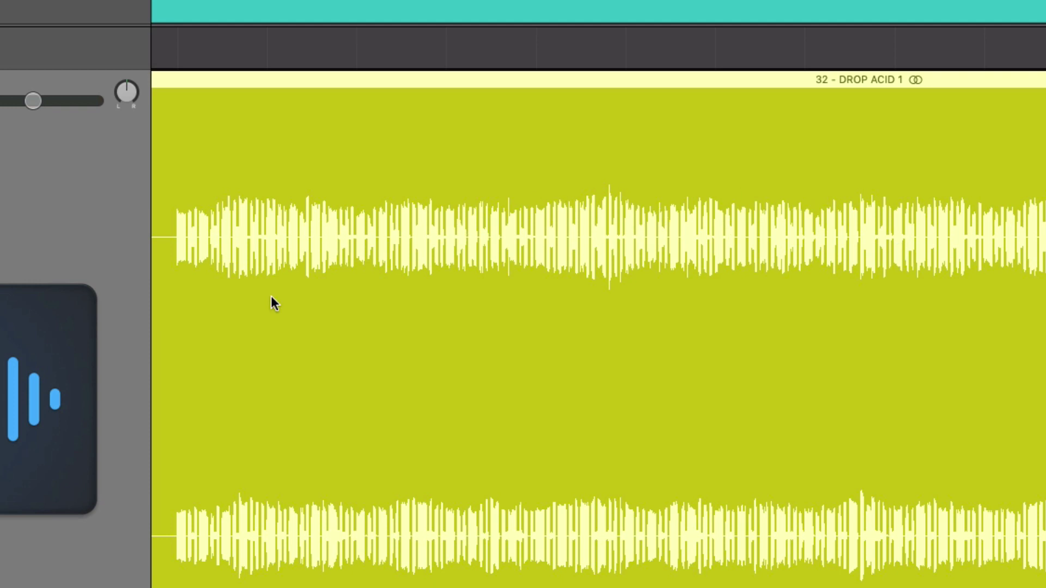
{"action": "key", "text": "super+Up"}
{"action": "key", "text": "super+Up"}
{"action": "key", "text": "super+Up"}
{"action": "key", "text": "super+Up"}
{"action": "key", "text": "super+Up"}
{"action": "key", "text": "super+Up"}
{"action": "key", "text": "super+Up"}
{"action": "key", "text": "super+Up"}
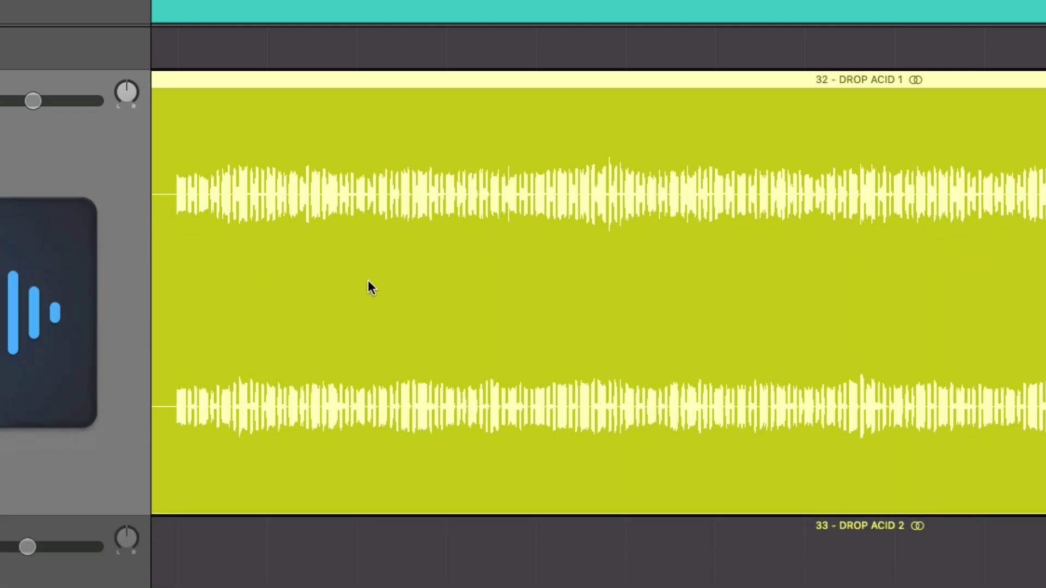
{"action": "scroll", "coordinate": [691, 233], "scroll_direction": "left", "scroll_amount": 10}
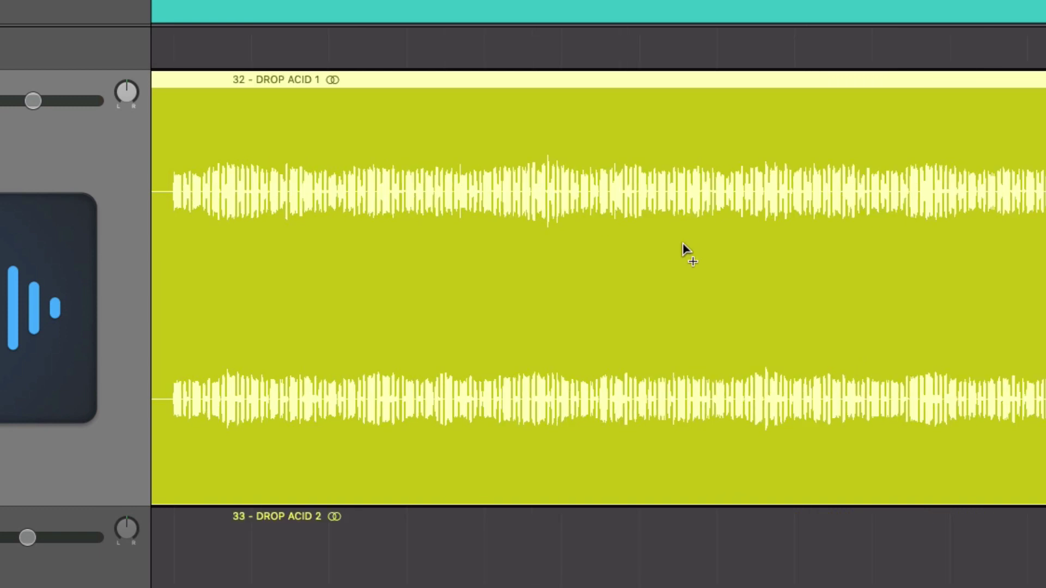
{"action": "scroll", "coordinate": [685, 252], "scroll_direction": "right", "scroll_amount": 10}
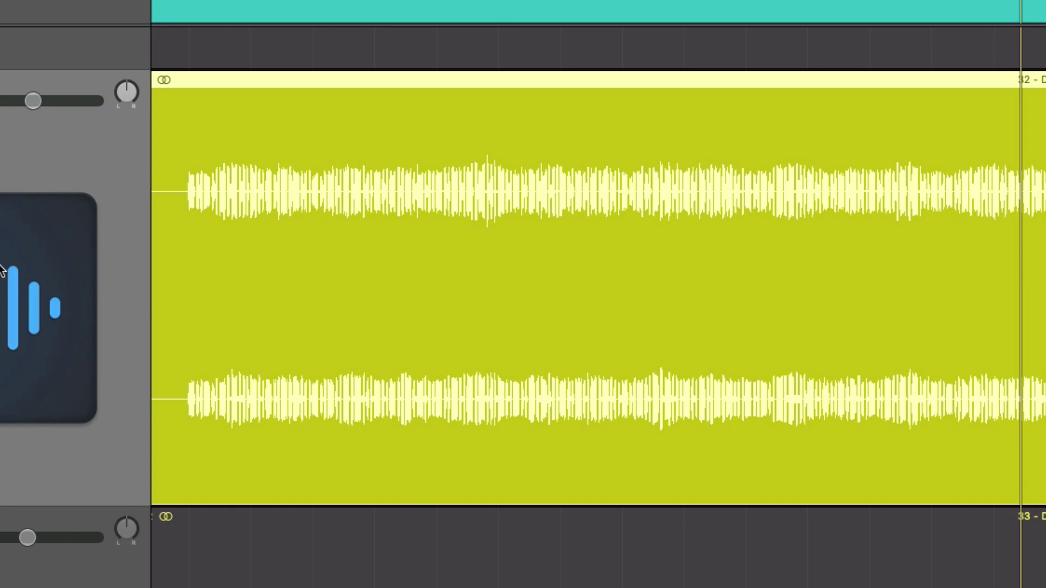
- Insert a stereo Compressor on 32 - DROP ACID 1, choose the Studio FET model and turn Auto Gain off
{"action": "left_click", "coordinate": [21, 214]}
{"action": "mouse_move", "coordinate": [140, 281]}
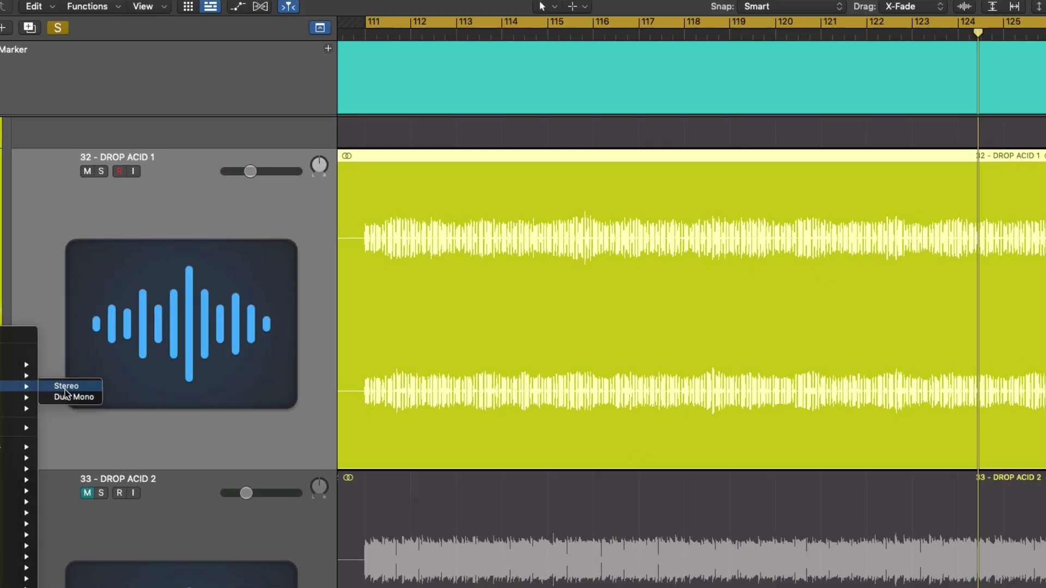
{"action": "left_click", "coordinate": [328, 278]}
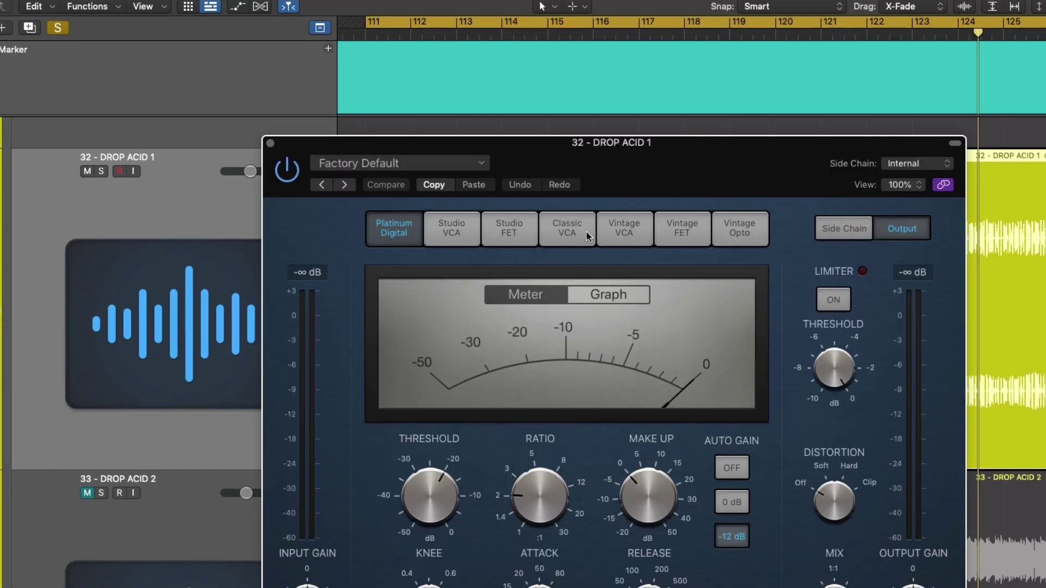
{"action": "left_click", "coordinate": [529, 233]}
{"action": "left_click_drag", "start_coordinate": [611, 146], "coordinate": [523, 38]}
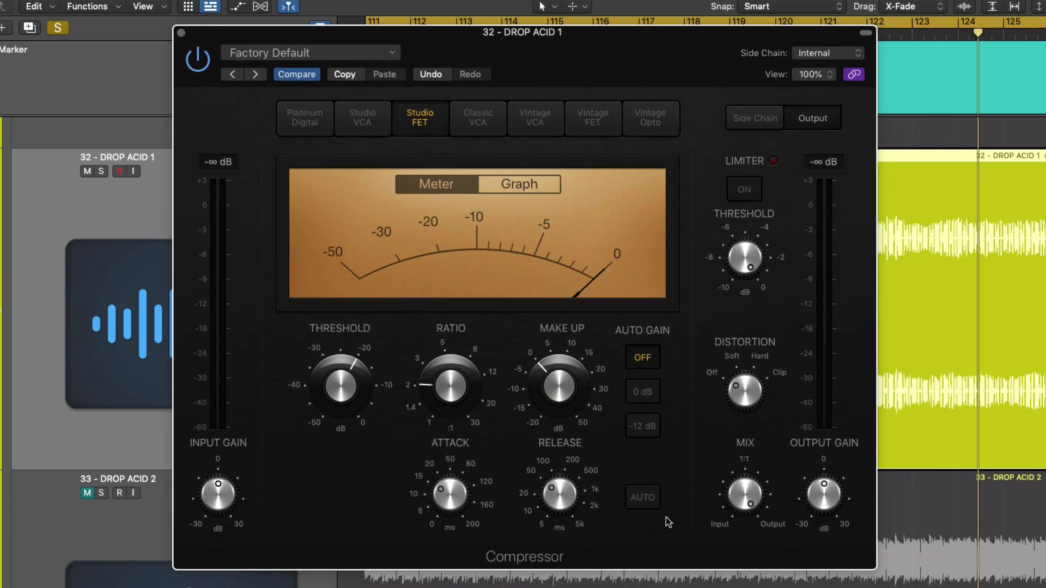
- Set the compressor's threshold to 0 dB, adjust its release, add slight soft distortion and save these settings as the default
{"action": "left_click", "coordinate": [278, 52]}
{"action": "left_click", "coordinate": [314, 147]}
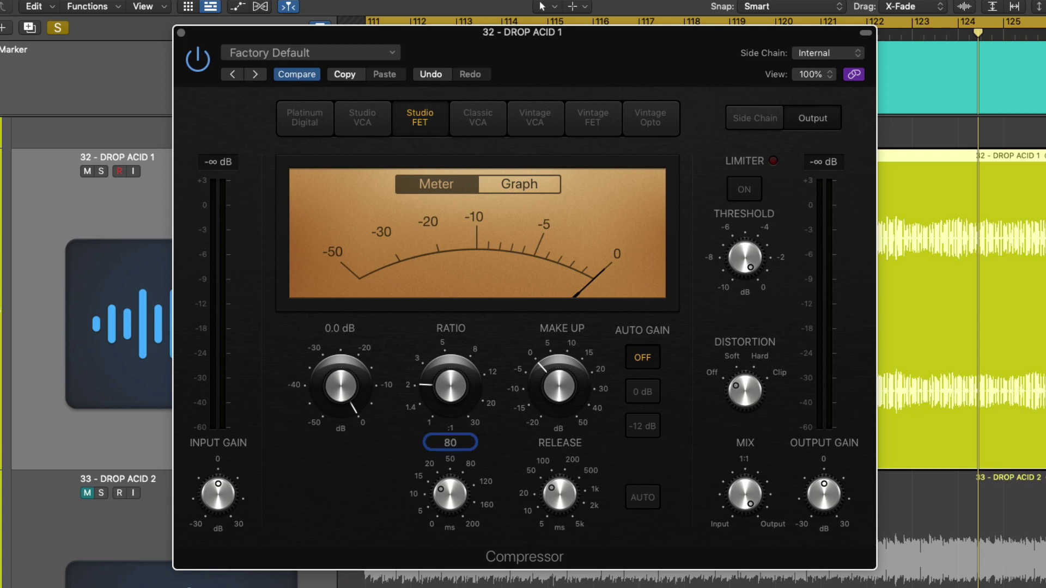
{"action": "key", "text": "Return"}
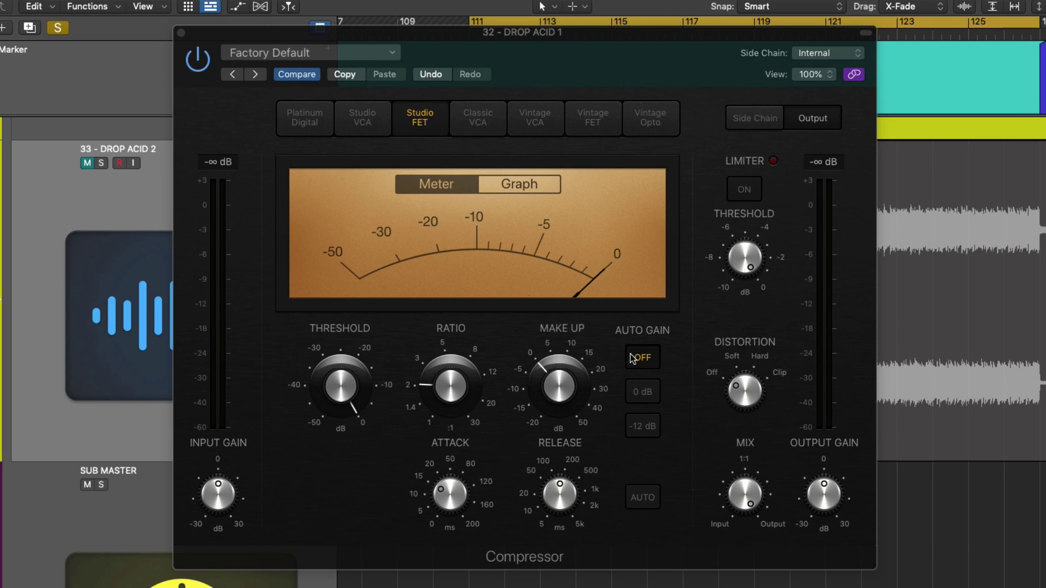
{"action": "left_click", "coordinate": [735, 360]}
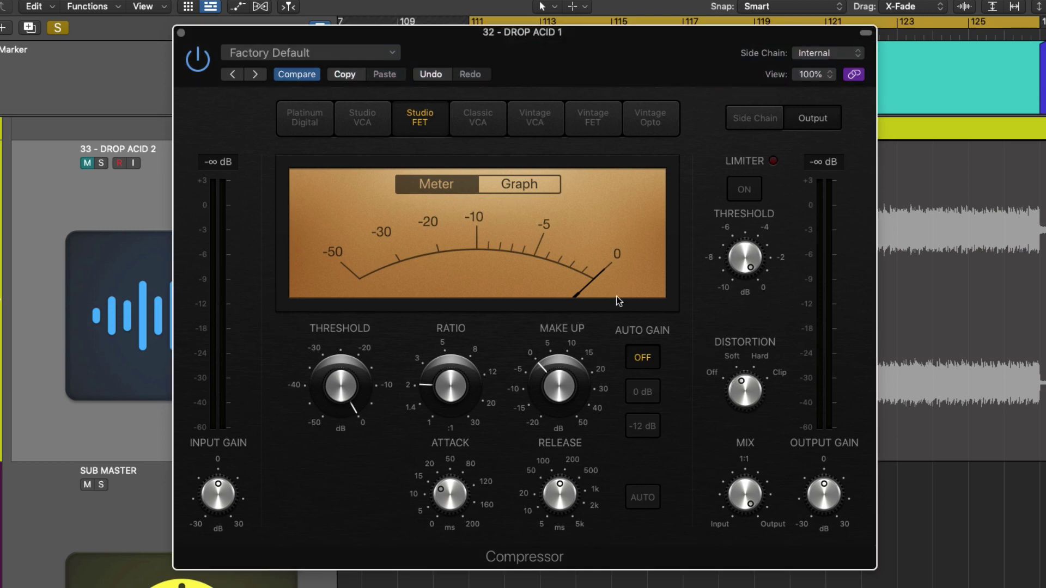
{"action": "left_click", "coordinate": [272, 55]}
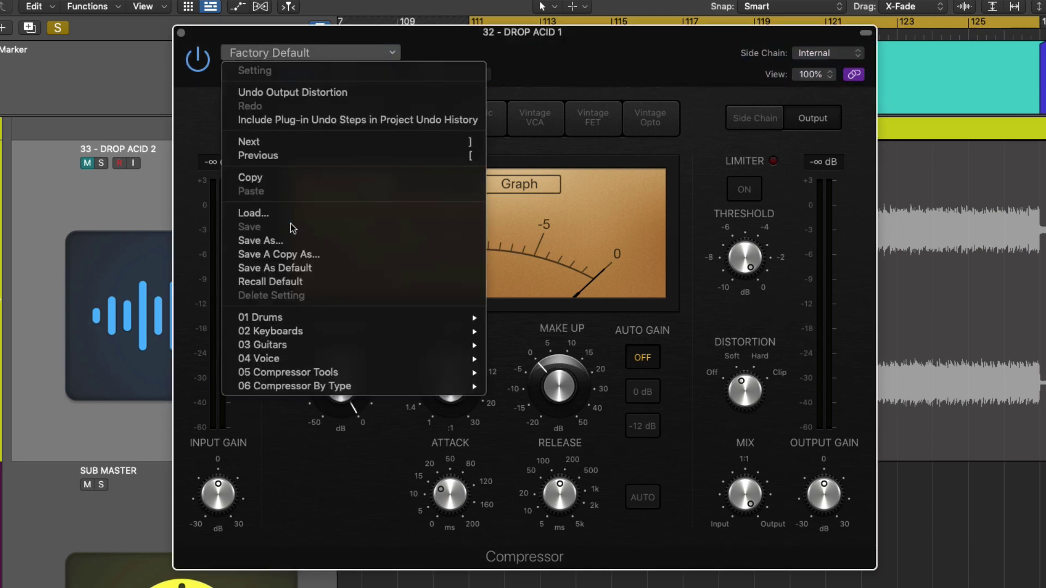
{"action": "left_click", "coordinate": [294, 267]}
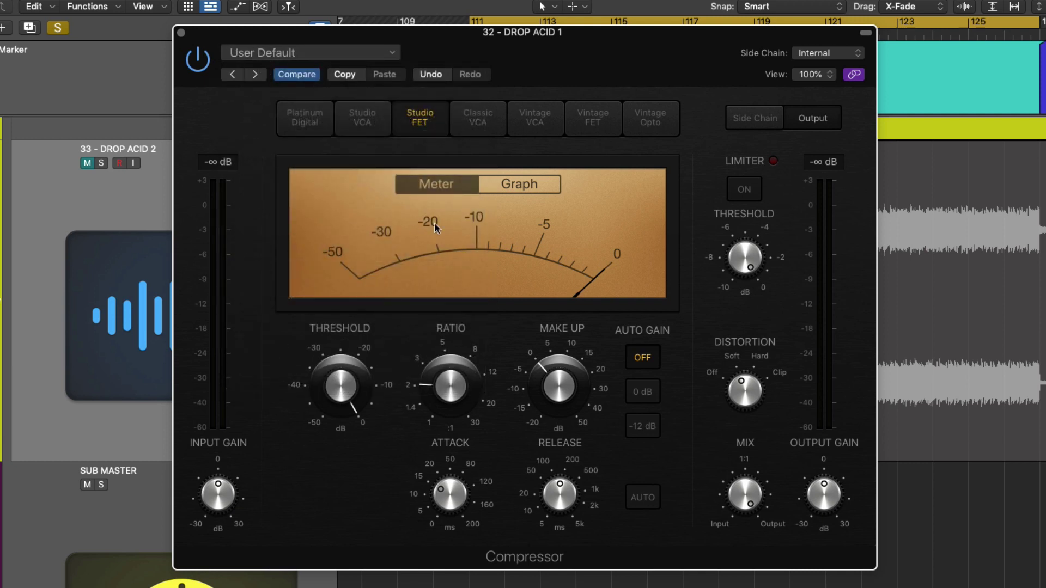
- Set the compressor's ratio to about 3.9:1 and lower its threshold to -21.5 dB while watching the graph during playback
{"action": "scroll", "coordinate": [903, 244], "scroll_direction": "up", "scroll_amount": 5}
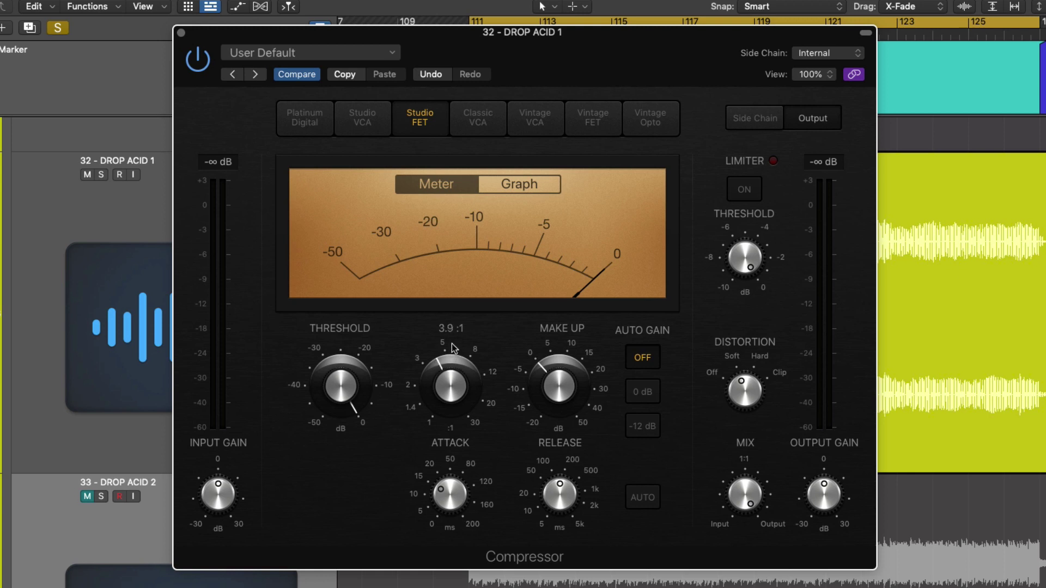
{"action": "left_click_drag", "start_coordinate": [452, 346], "coordinate": [452, 339]}
{"action": "left_click", "coordinate": [492, 187]}
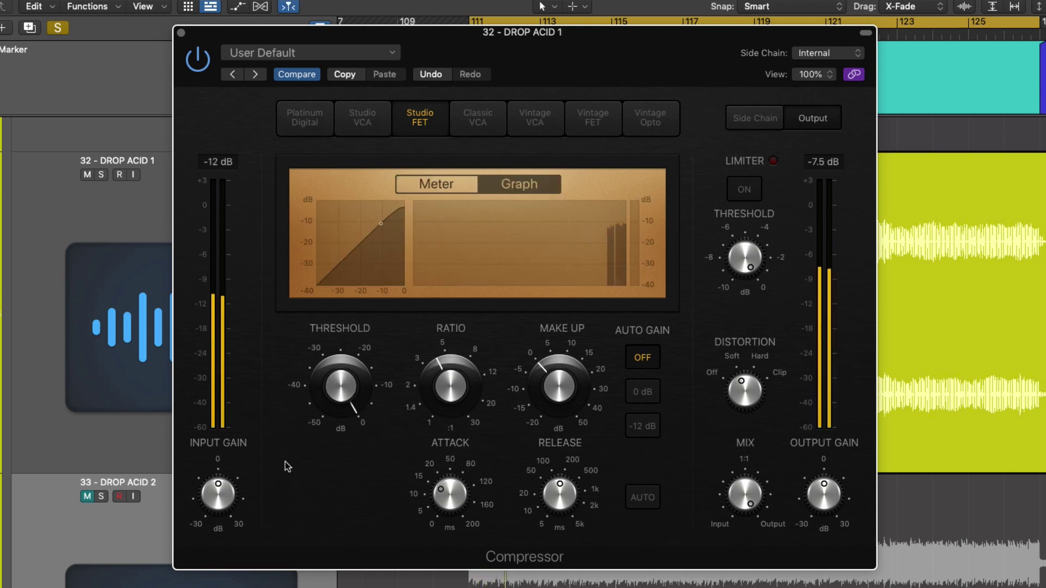
{"action": "mouse_move", "coordinate": [331, 389]}
{"action": "left_mouse_down"}
{"action": "mouse_move", "coordinate": [346, 440]}
{"action": "mouse_move", "coordinate": [351, 385]}
{"action": "left_mouse_up"}
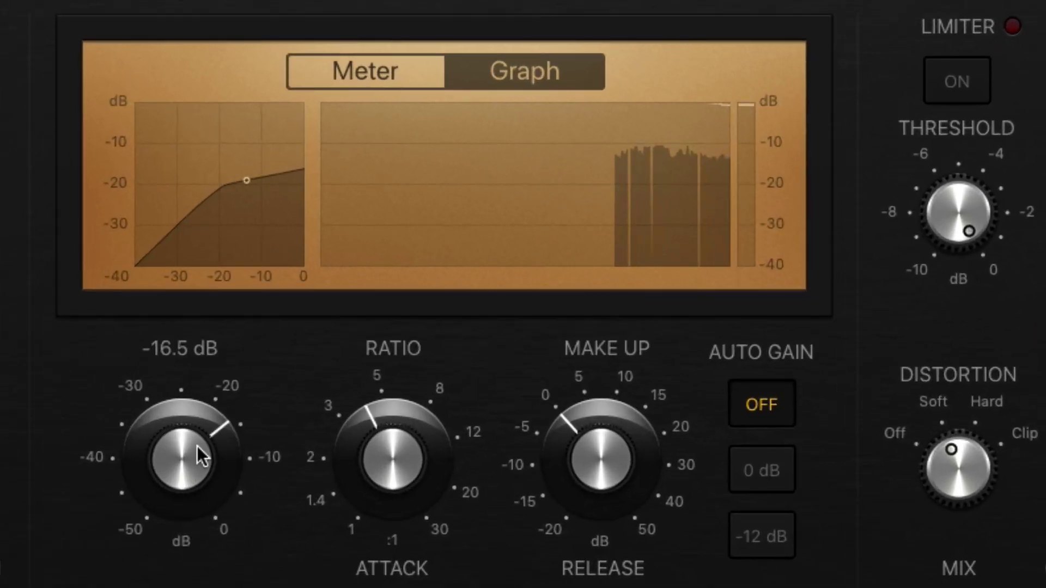
{"action": "mouse_move", "coordinate": [201, 458]}
{"action": "left_mouse_down"}
{"action": "mouse_move", "coordinate": [202, 471]}
{"action": "mouse_move", "coordinate": [186, 452]}
{"action": "left_mouse_up"}
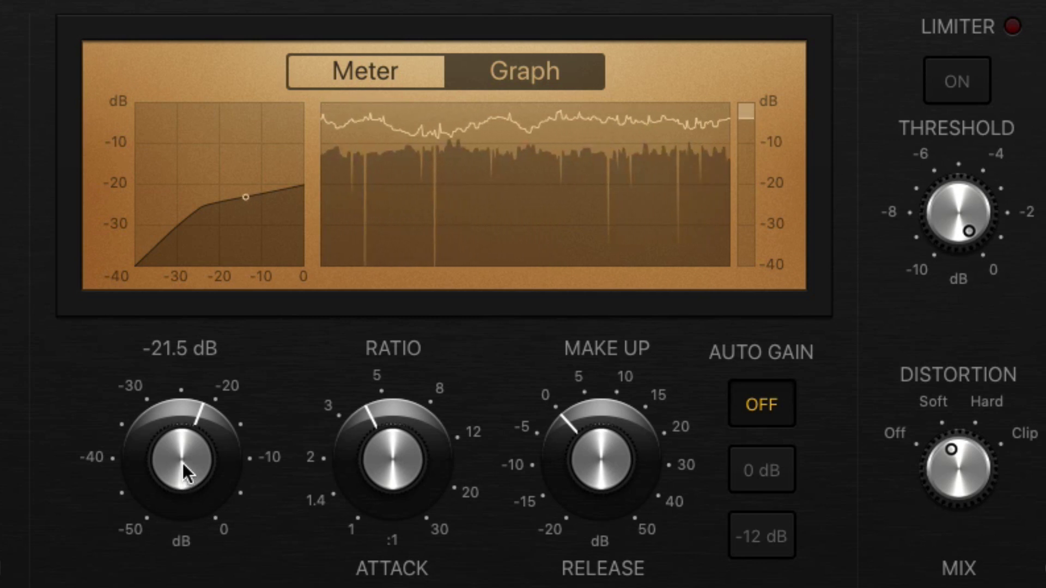
- Check the compressor's gain reduction in both the meter and graph views, then close it and stop playback
{"action": "left_click", "coordinate": [403, 60]}
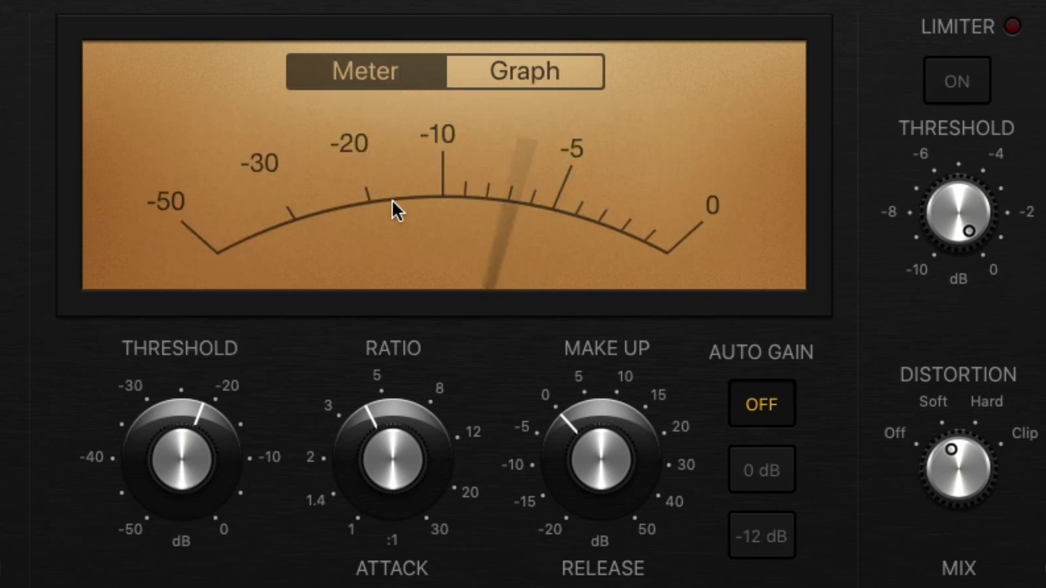
{"action": "left_click", "coordinate": [525, 65]}
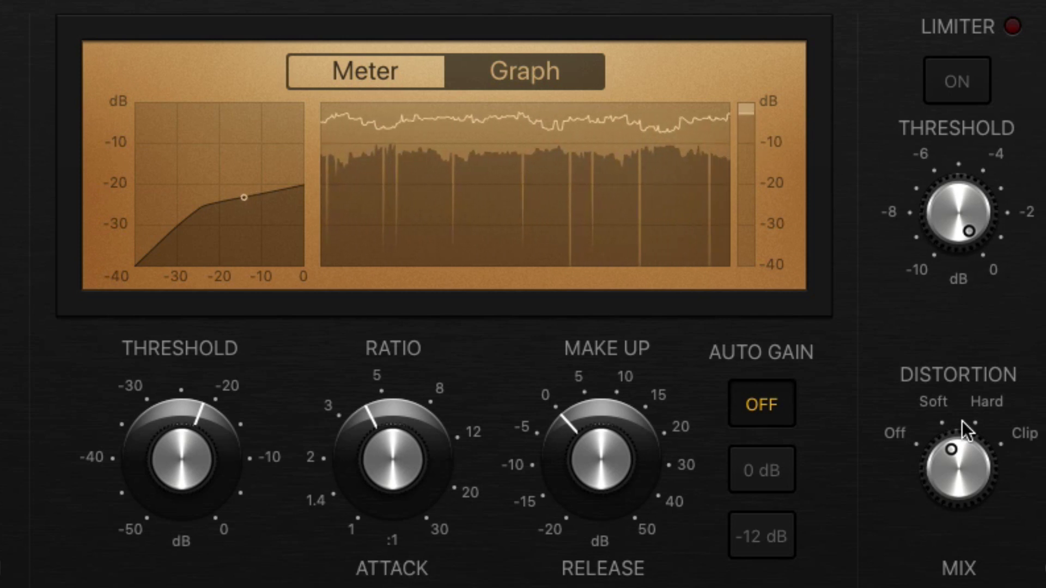
{"action": "mouse_move", "coordinate": [597, 420]}
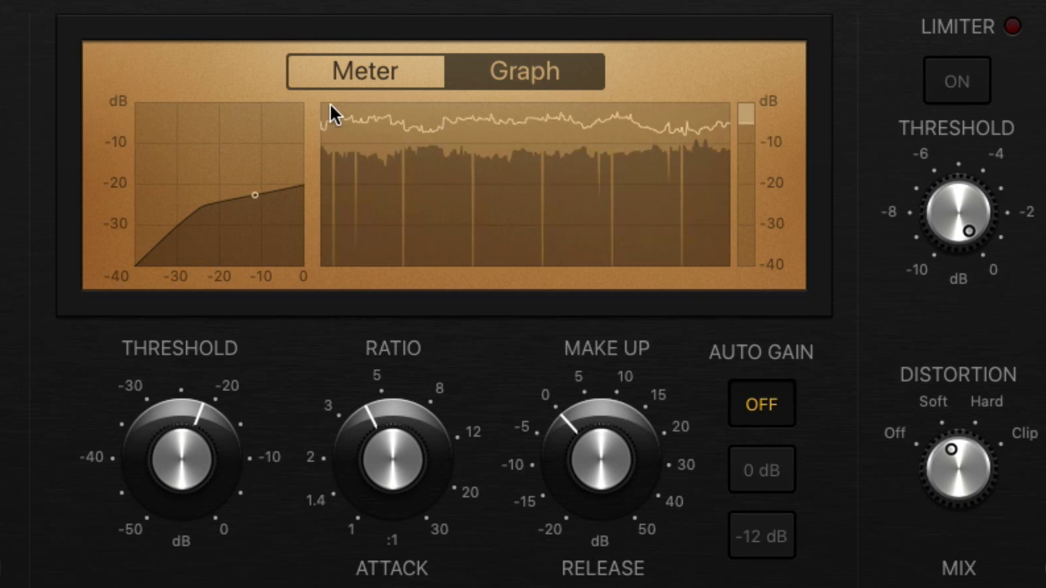
{"action": "left_click", "coordinate": [384, 85]}
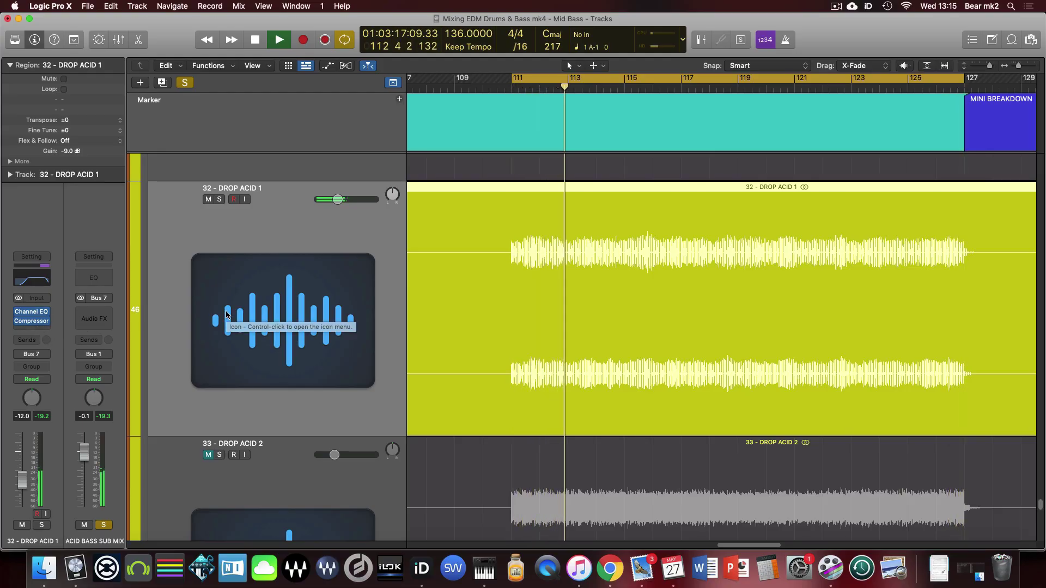
{"action": "key", "text": "space"}
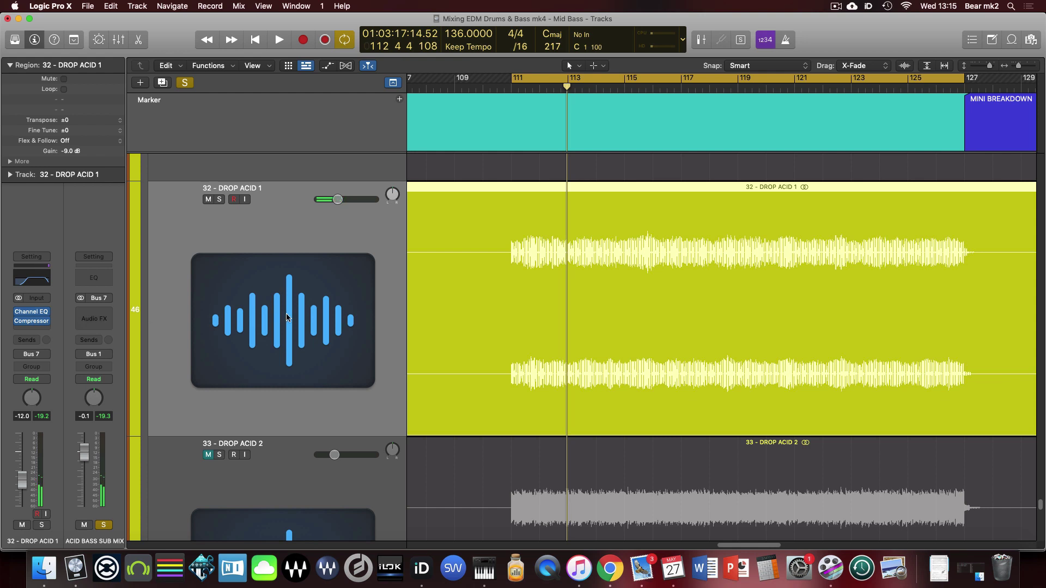
- Insert a bx_saturator after the Compressor on 32 - DROP ACID 1 and move its window clear of the tracks
{"action": "scroll", "coordinate": [287, 318], "scroll_direction": "down", "scroll_amount": 3}
{"action": "scroll", "coordinate": [287, 317], "scroll_direction": "up", "scroll_amount": 2}
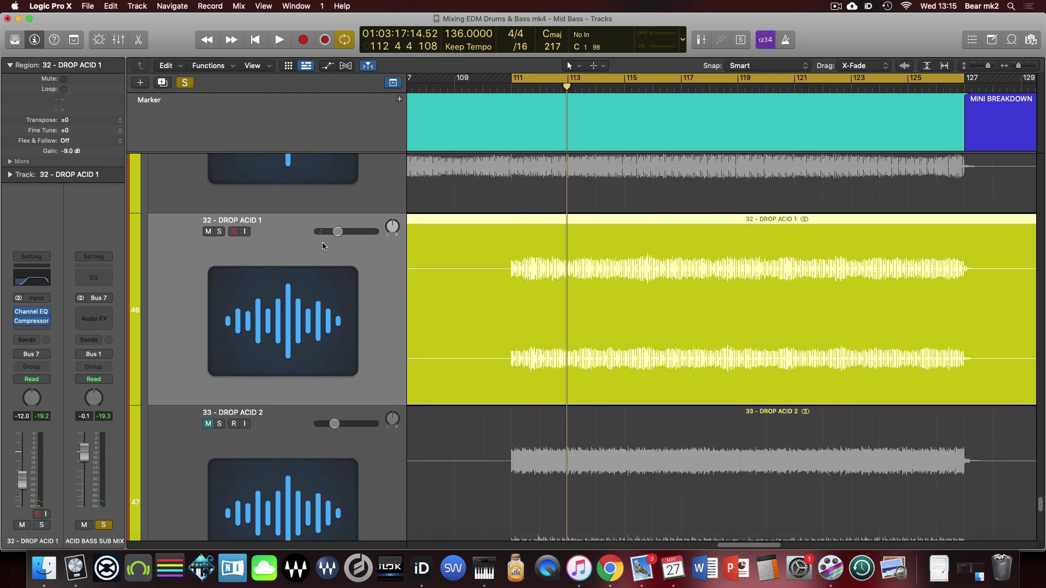
{"action": "scroll", "coordinate": [322, 246], "scroll_direction": "up", "scroll_amount": 3}
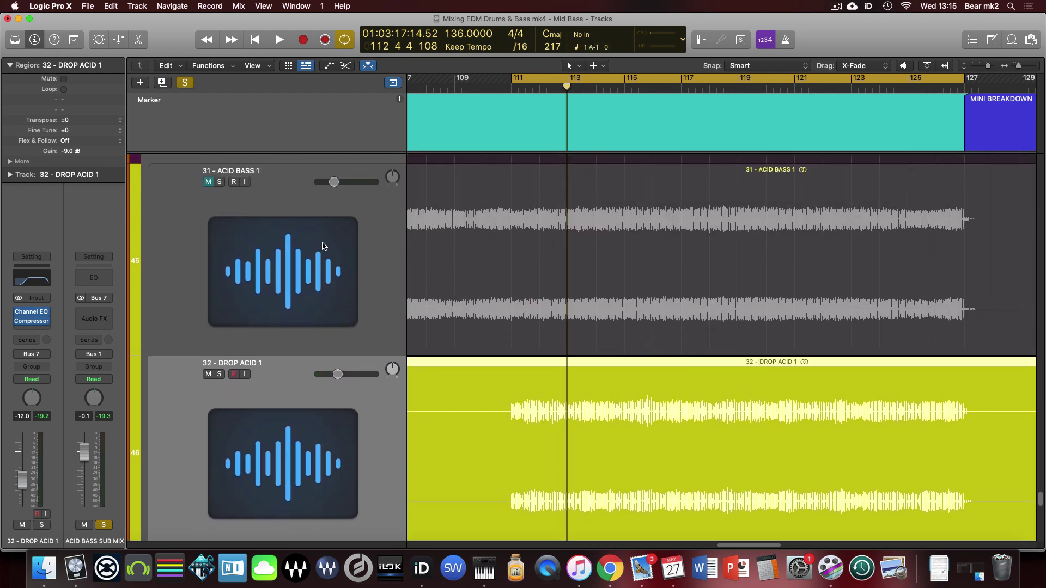
{"action": "scroll", "coordinate": [322, 246], "scroll_direction": "down", "scroll_amount": 1}
{"action": "scroll", "coordinate": [316, 238], "scroll_direction": "up", "scroll_amount": 1}
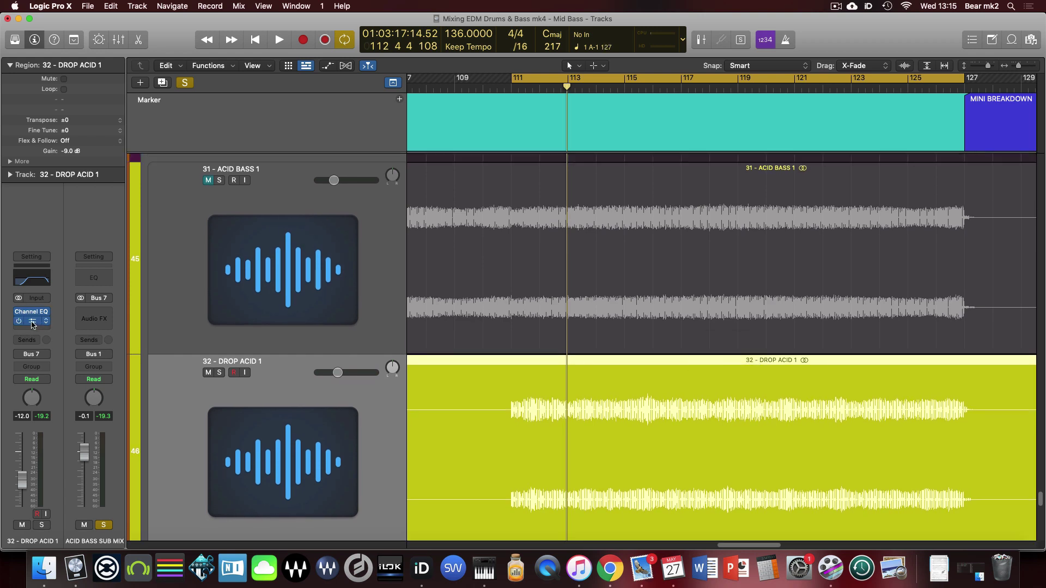
{"action": "left_click", "coordinate": [39, 332]}
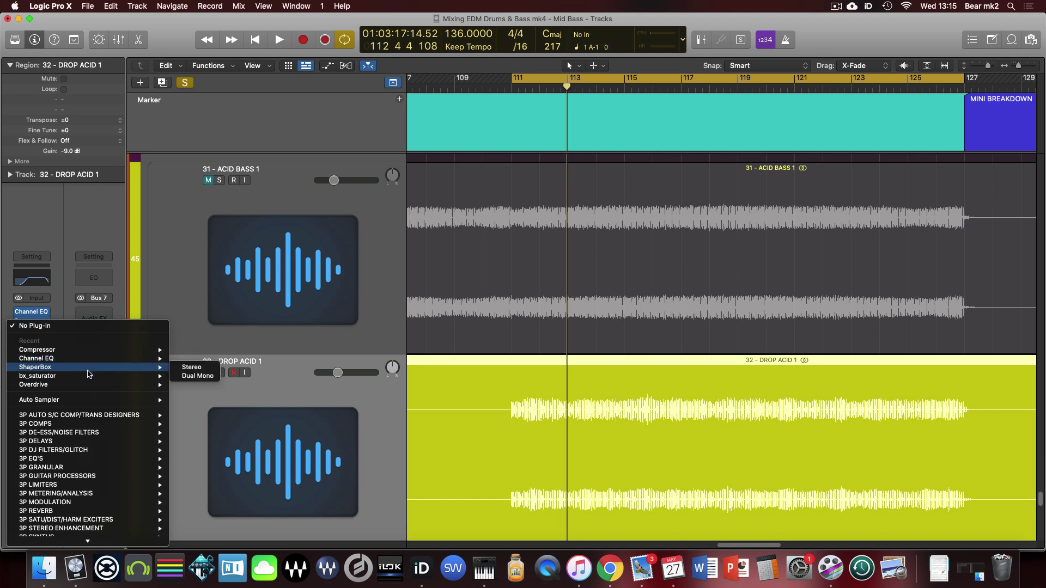
{"action": "mouse_move", "coordinate": [87, 380]}
{"action": "left_click", "coordinate": [210, 377]}
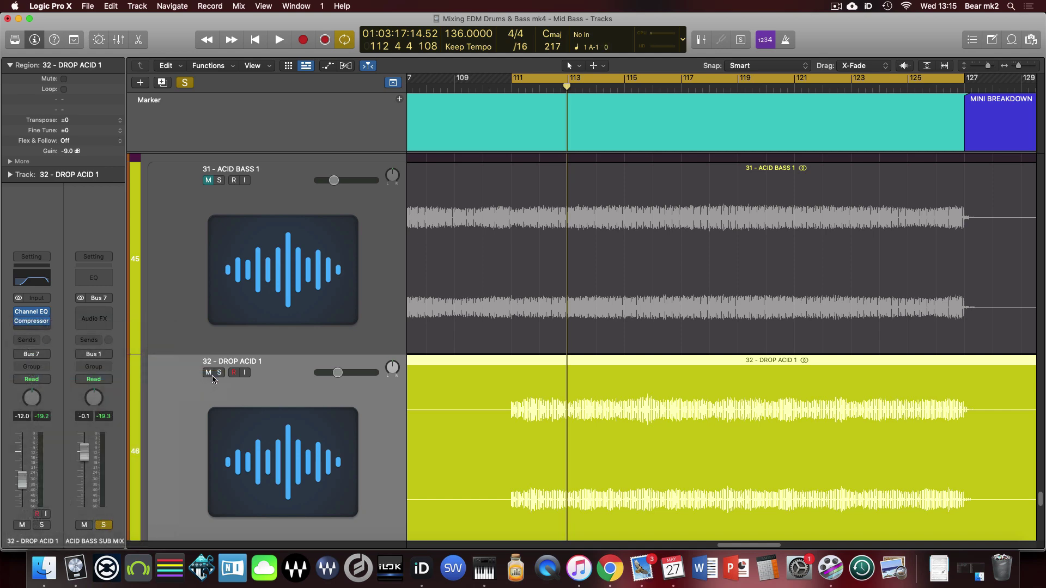
{"action": "left_click_drag", "start_coordinate": [517, 168], "coordinate": [516, 83]}
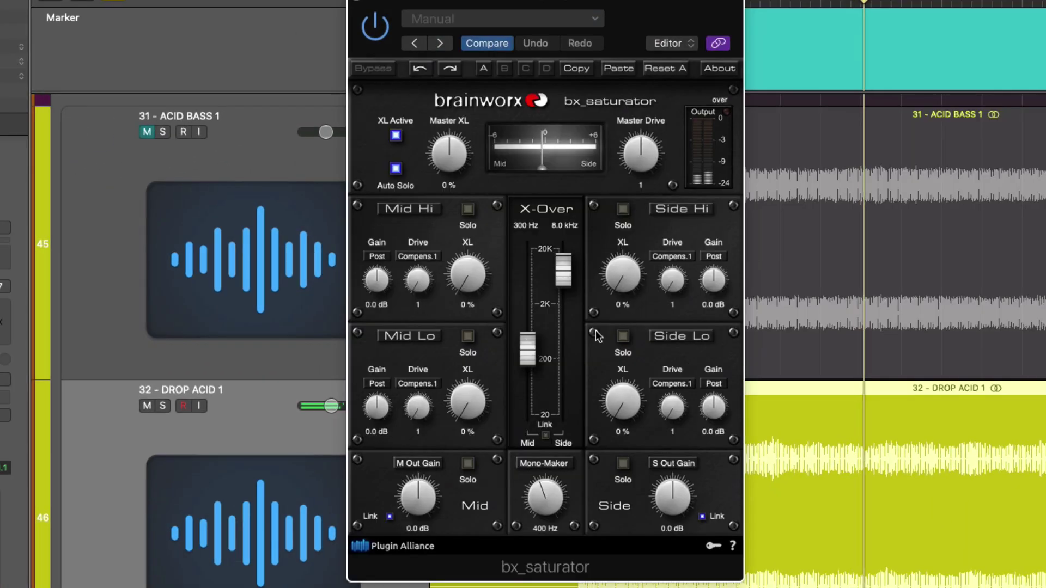
- Set the bx_saturator's Mono-Maker to 600 Hz and solo the Side signal
{"action": "left_click", "coordinate": [545, 528]}
{"action": "type", "text": "600"}
{"action": "key", "text": "Return"}
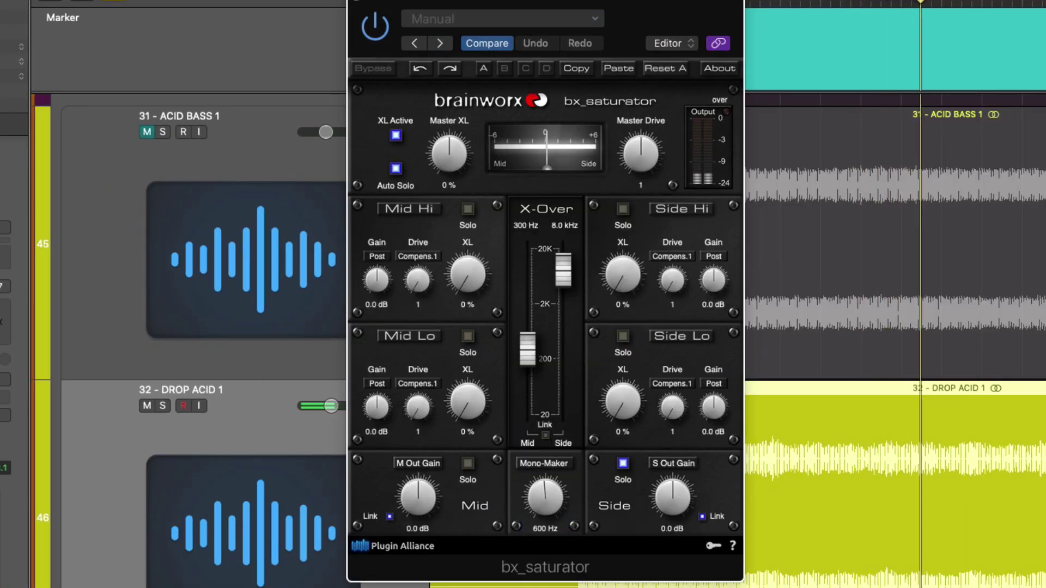
- Unlink the bx_saturator's Side output gain, raise S Out Gain to about 3.2 dB and turn off Auto Solo
{"action": "left_click", "coordinate": [702, 516]}
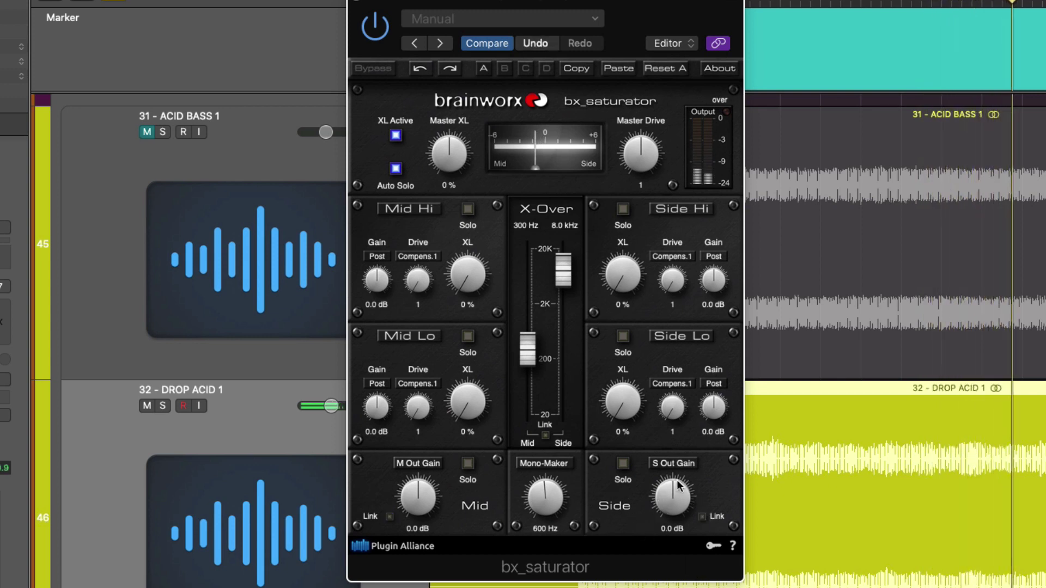
{"action": "scroll", "coordinate": [665, 493], "scroll_direction": "up", "scroll_amount": 3}
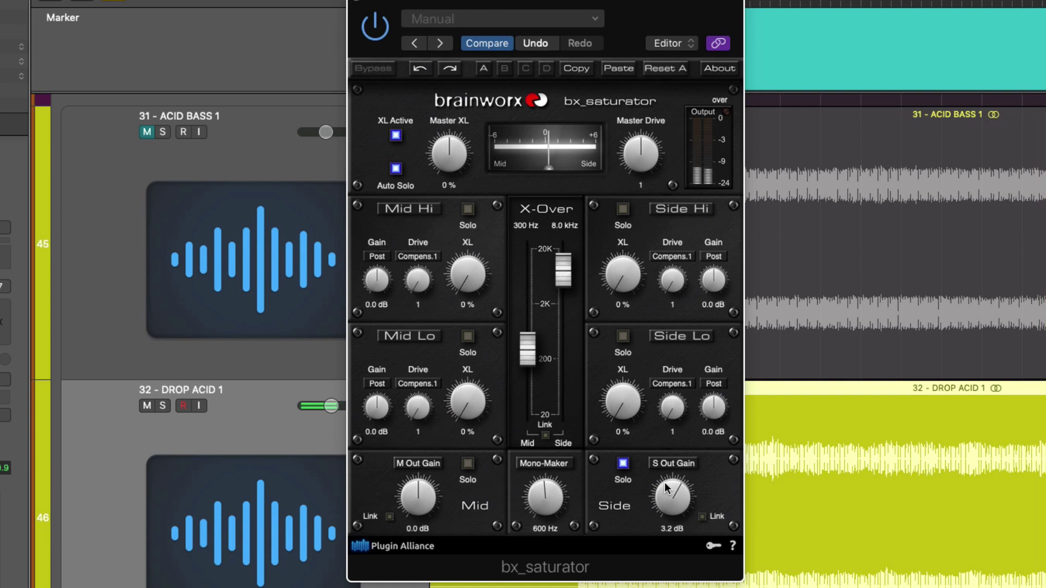
{"action": "scroll", "coordinate": [666, 489], "scroll_direction": "down", "scroll_amount": 1}
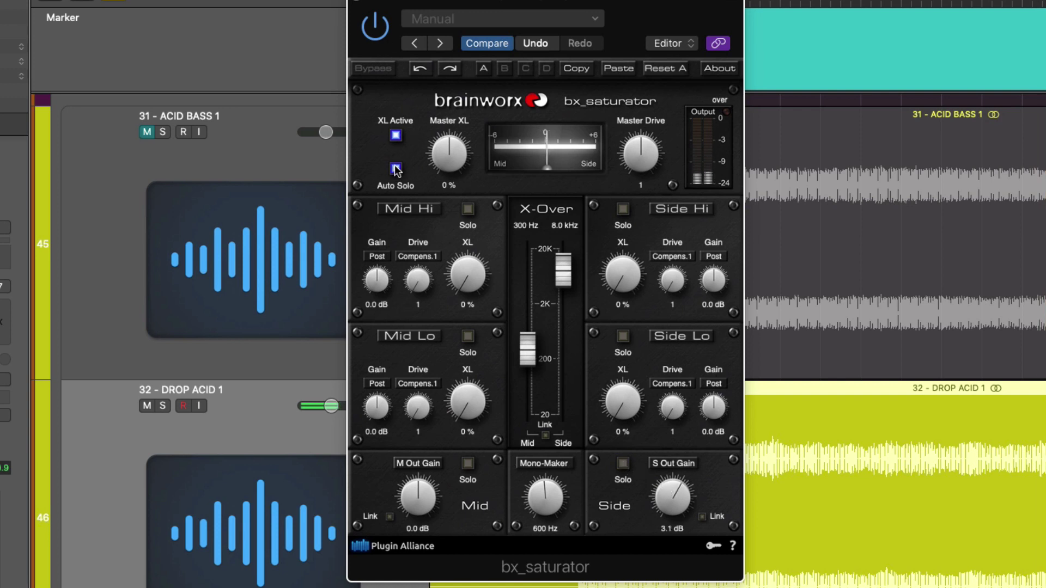
{"action": "scroll", "coordinate": [671, 494], "scroll_direction": "down", "scroll_amount": 5}
{"action": "scroll", "coordinate": [668, 509], "scroll_direction": "up", "scroll_amount": 3}
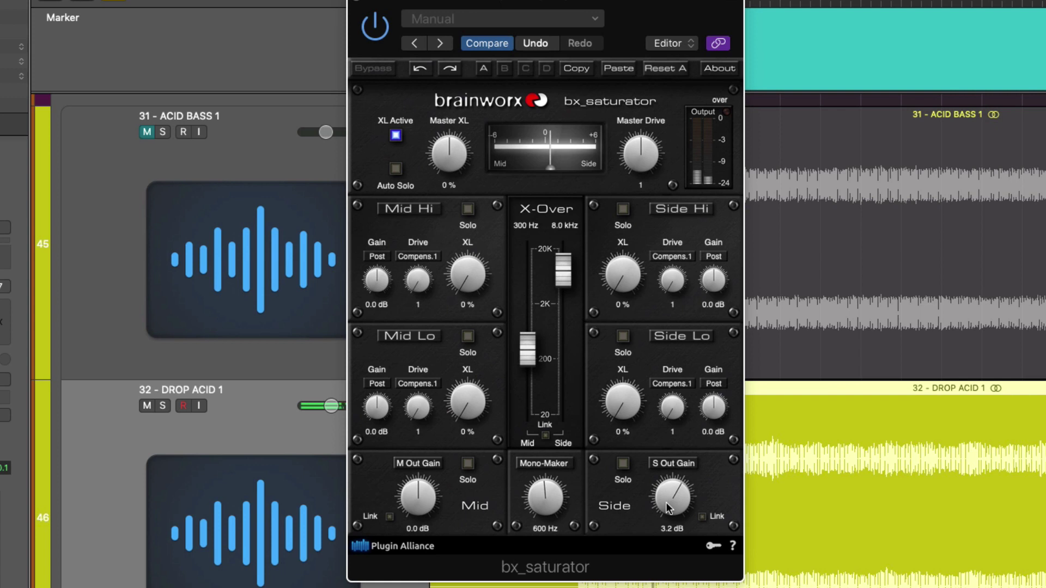
{"action": "left_click", "coordinate": [376, 26]}
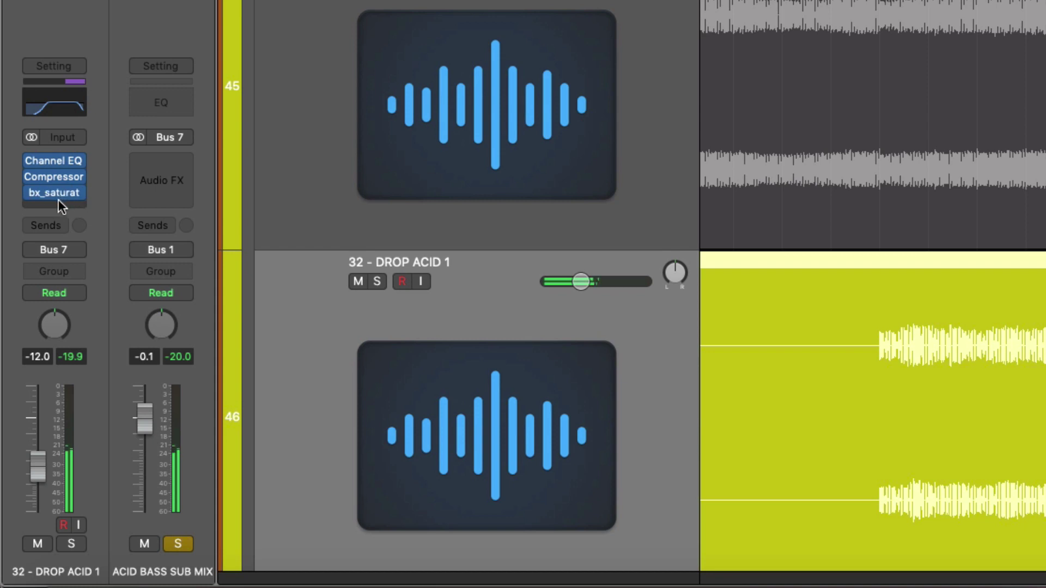
- Insert a stereo ShaperBox after the bx_saturator on 32 - DROP ACID 1 and move its low split up to 473 Hz
{"action": "left_click", "coordinate": [58, 202]}
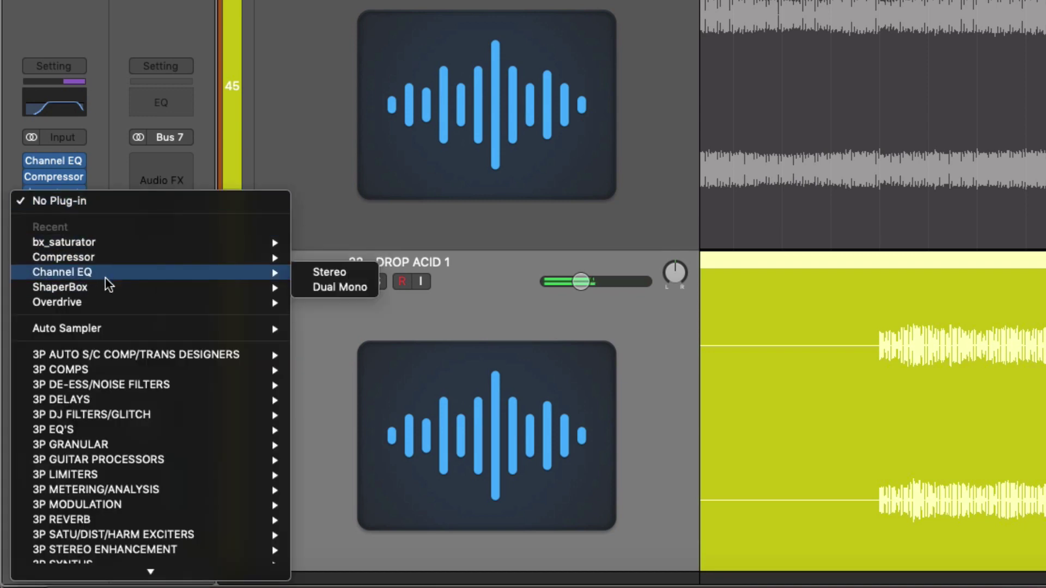
{"action": "mouse_move", "coordinate": [110, 293]}
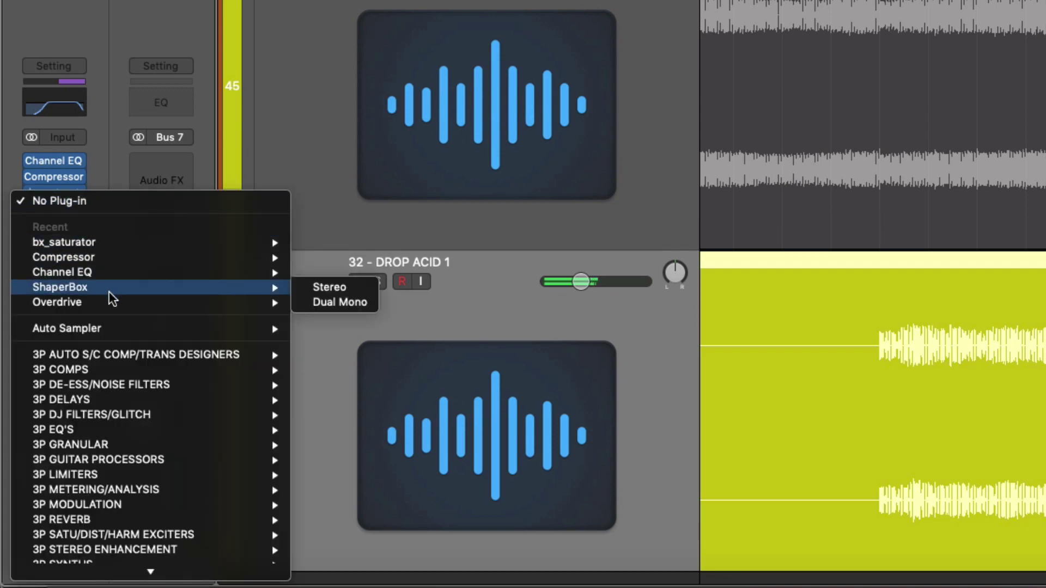
{"action": "left_click", "coordinate": [354, 285]}
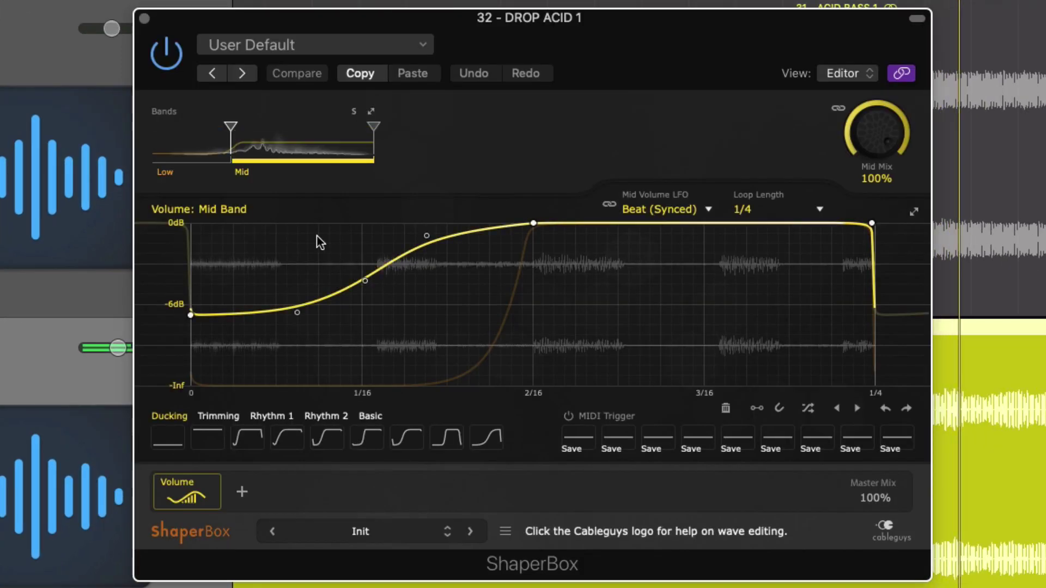
{"action": "mouse_move", "coordinate": [232, 130]}
{"action": "left_click_drag", "start_coordinate": [232, 131], "coordinate": [246, 131]}
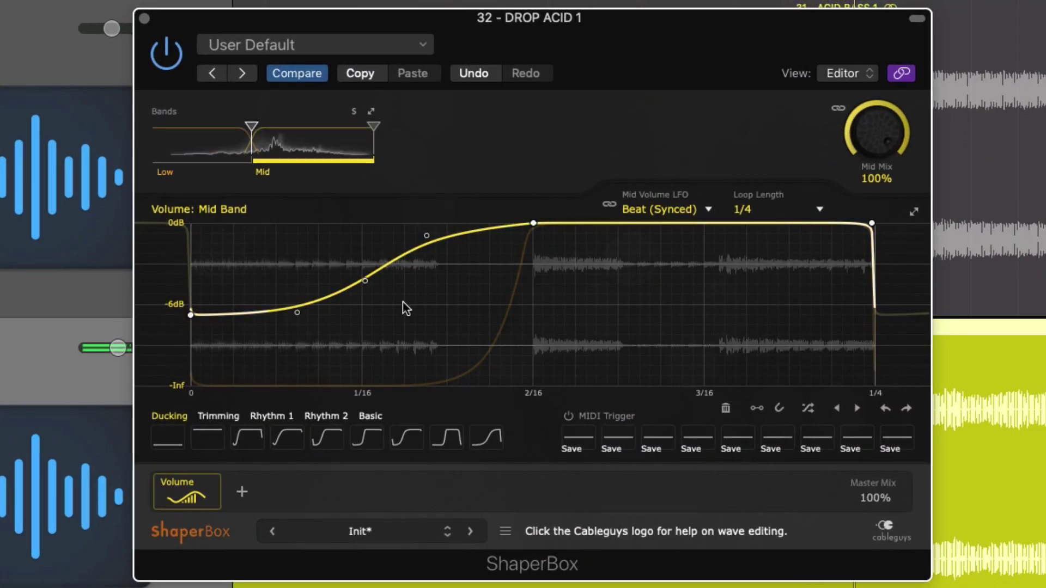
- Check ShaperBox's split frequency and its Low and Mid band volume curves, then close the plug-in
{"action": "mouse_move", "coordinate": [252, 129]}
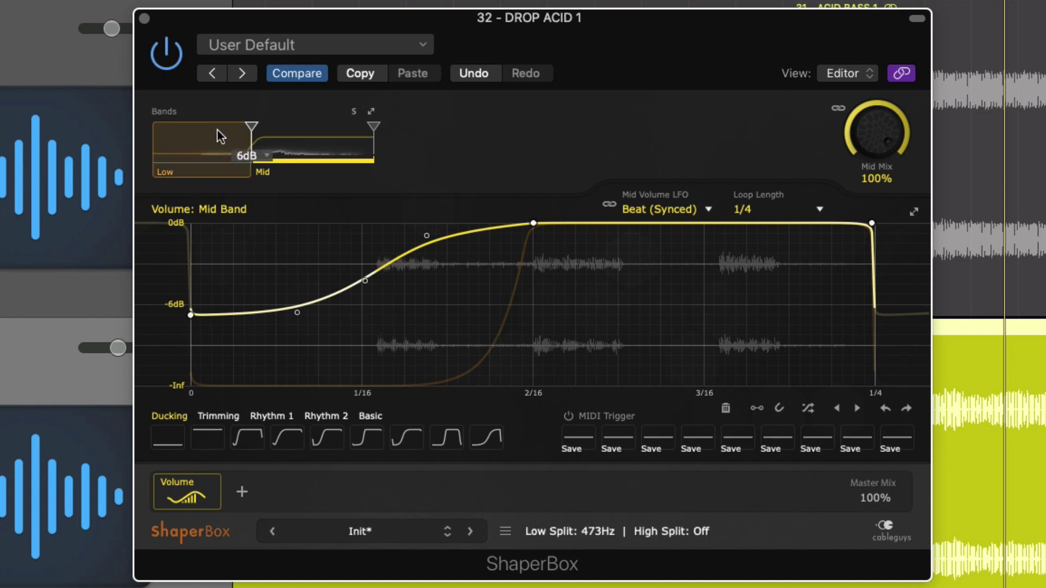
{"action": "left_click", "coordinate": [228, 155]}
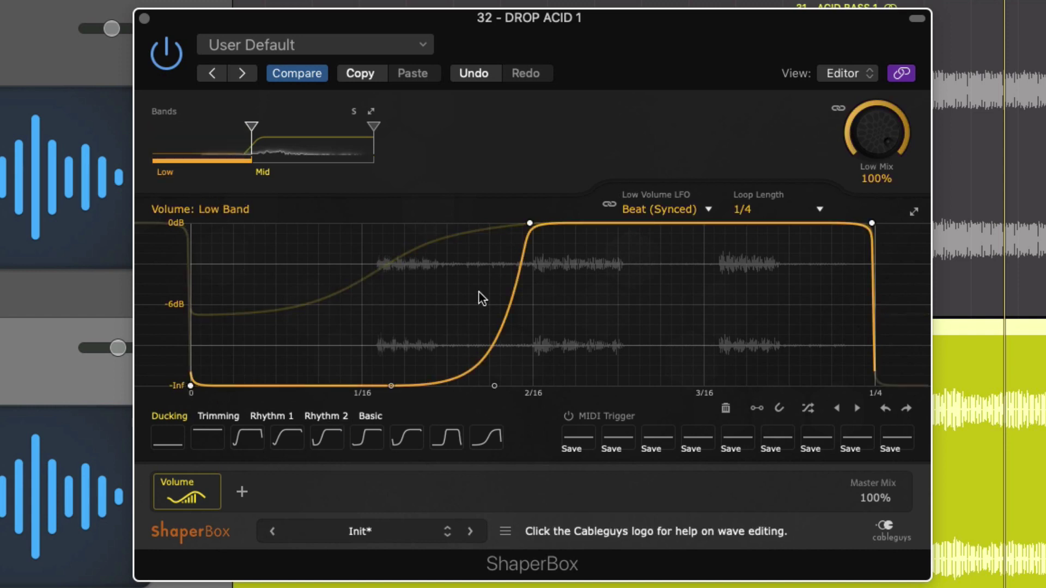
{"action": "left_click", "coordinate": [310, 145]}
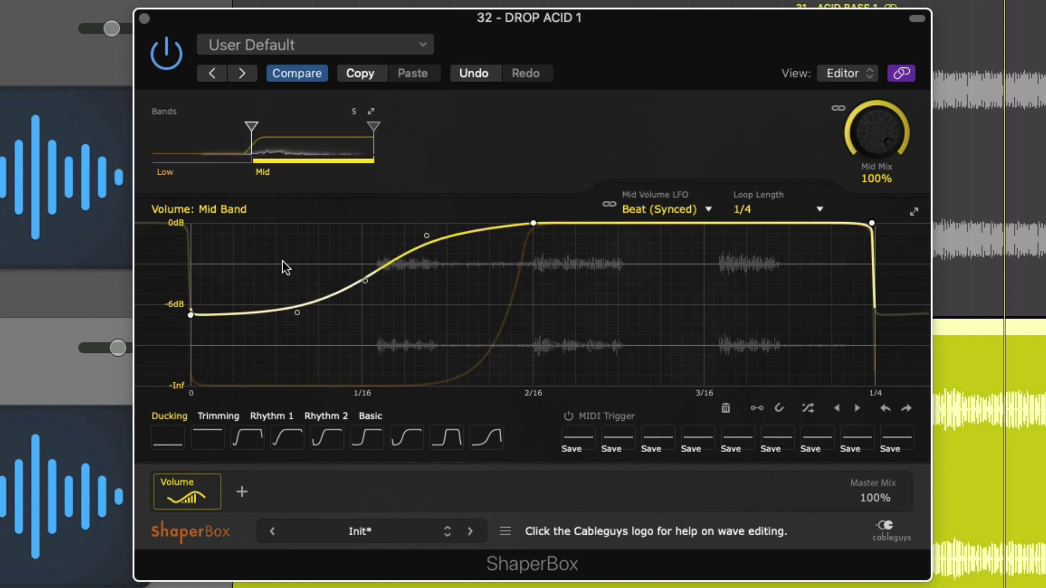
{"action": "left_click", "coordinate": [144, 18]}
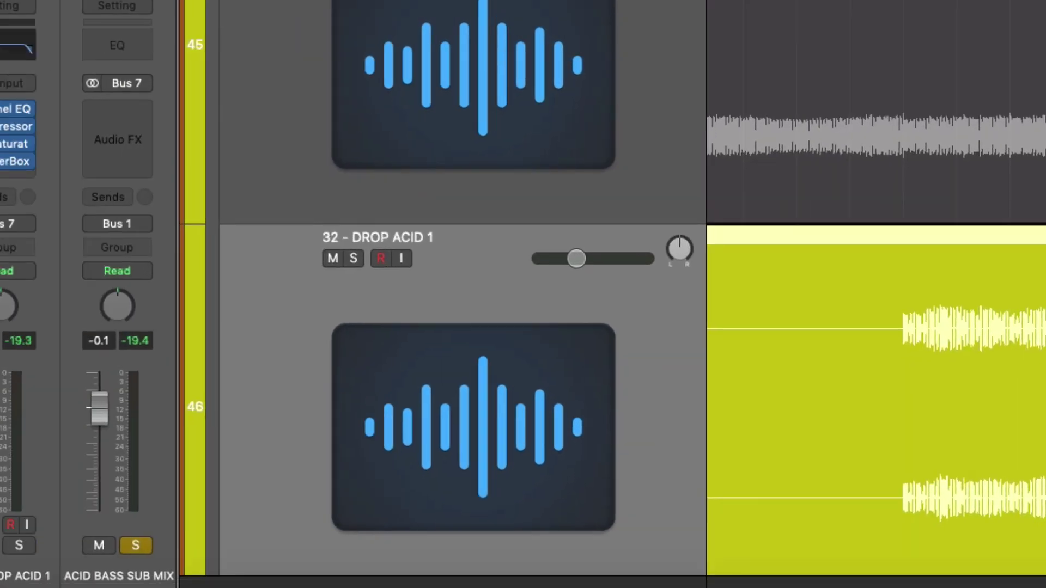
- Add a send to Bus 15 on the 32 - DROP ACID 1 channel
{"action": "left_click", "coordinate": [52, 184]}
{"action": "mouse_move", "coordinate": [60, 221]}
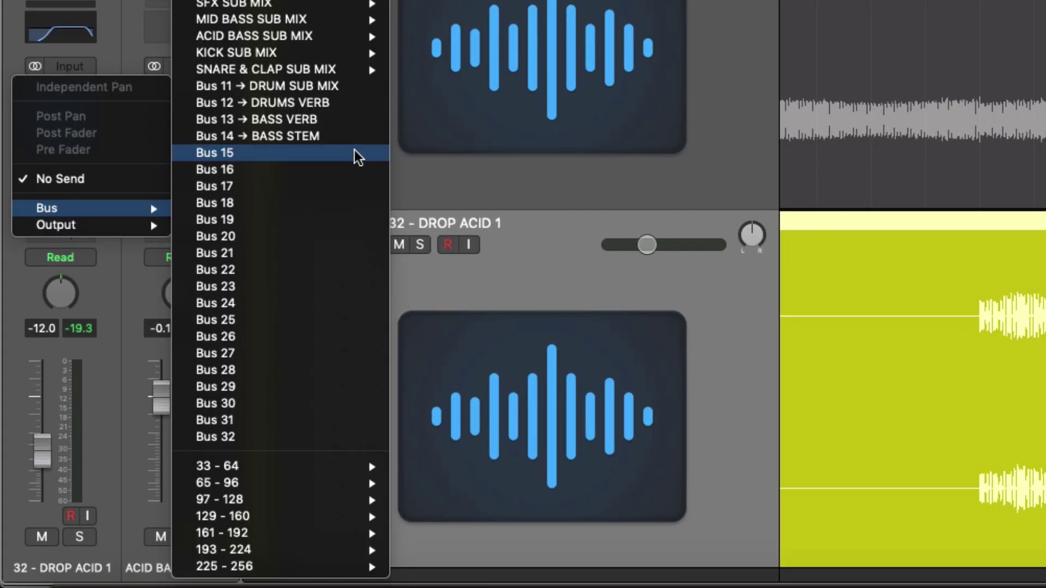
{"action": "left_click", "coordinate": [333, 153]}
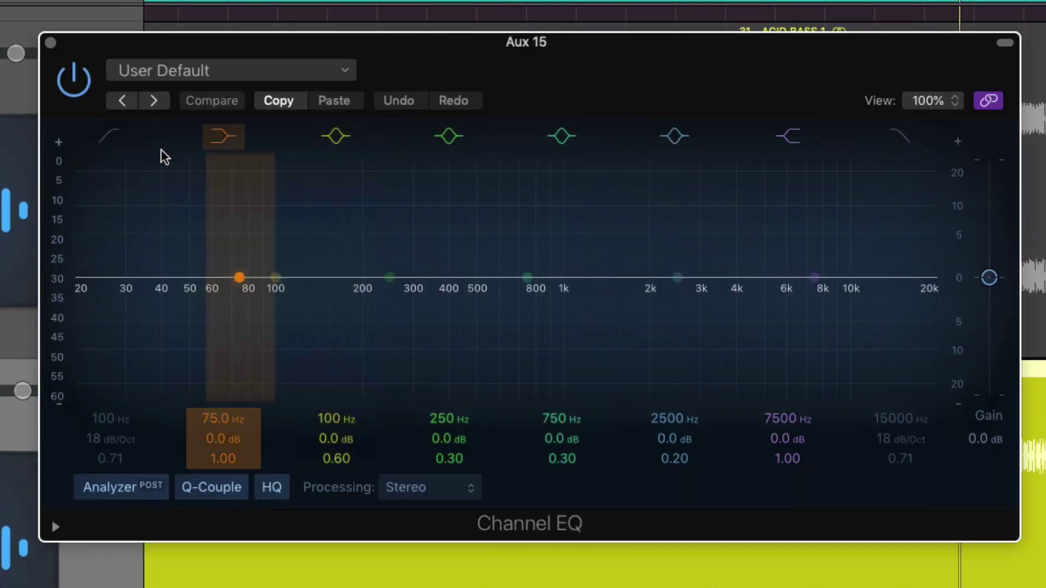
- In Aux 15's Channel EQ, enable a 394 Hz low cut at 24 dB/Oct and a 15200 Hz high cut, then close it
{"action": "left_click", "coordinate": [111, 137]}
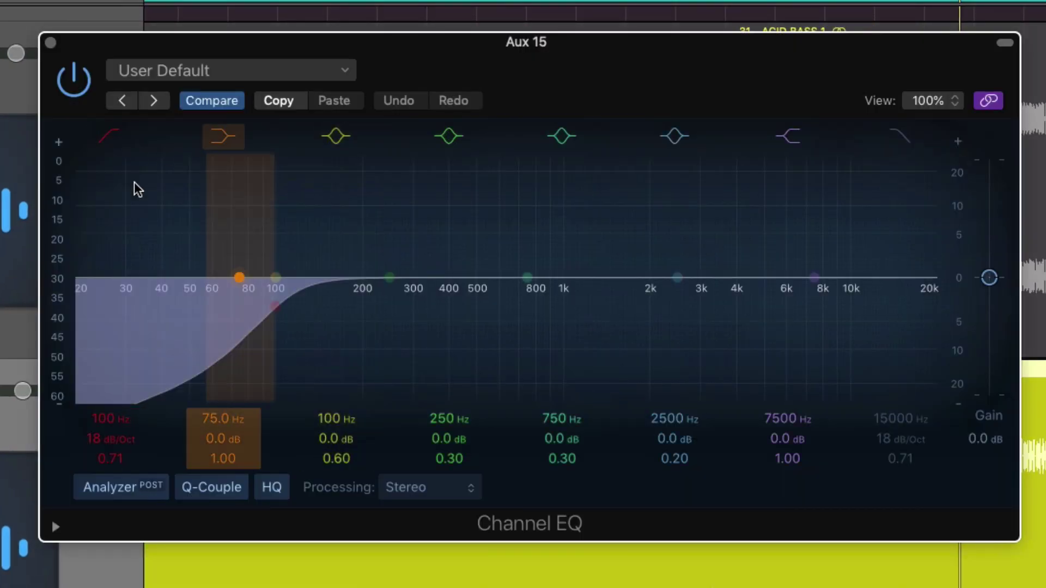
{"action": "mouse_move", "coordinate": [118, 419]}
{"action": "left_mouse_down"}
{"action": "mouse_move", "coordinate": [118, 379]}
{"action": "mouse_move", "coordinate": [111, 420]}
{"action": "left_mouse_up"}
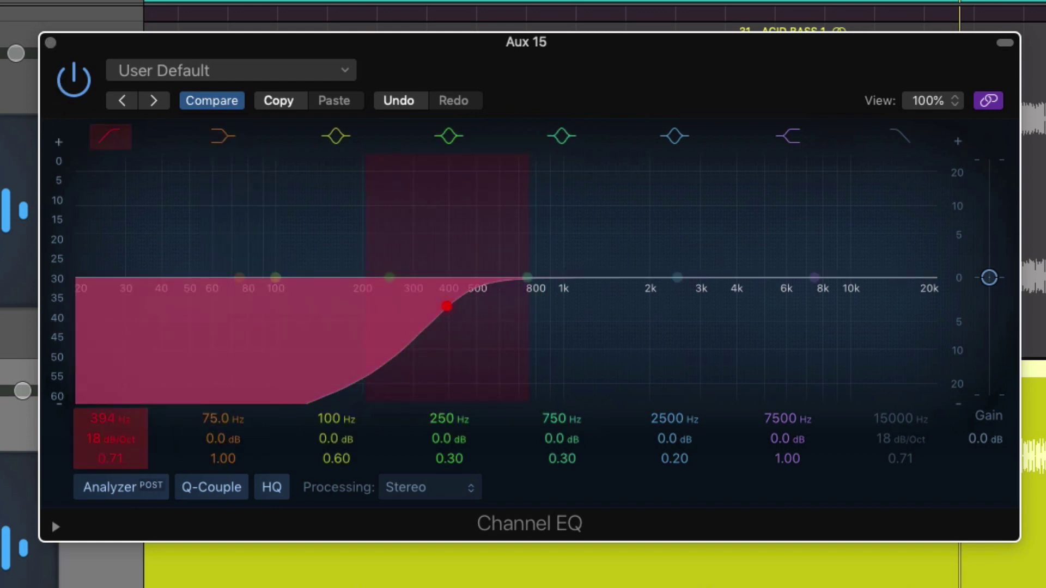
{"action": "left_click_drag", "start_coordinate": [89, 439], "coordinate": [90, 436]}
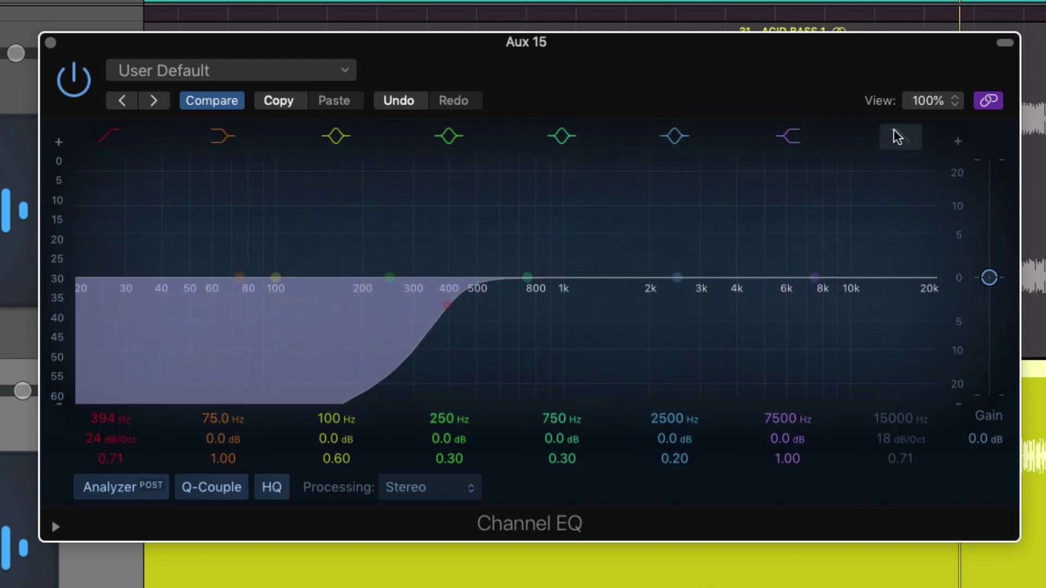
{"action": "left_click", "coordinate": [895, 136]}
{"action": "left_click_drag", "start_coordinate": [893, 415], "coordinate": [919, 389]}
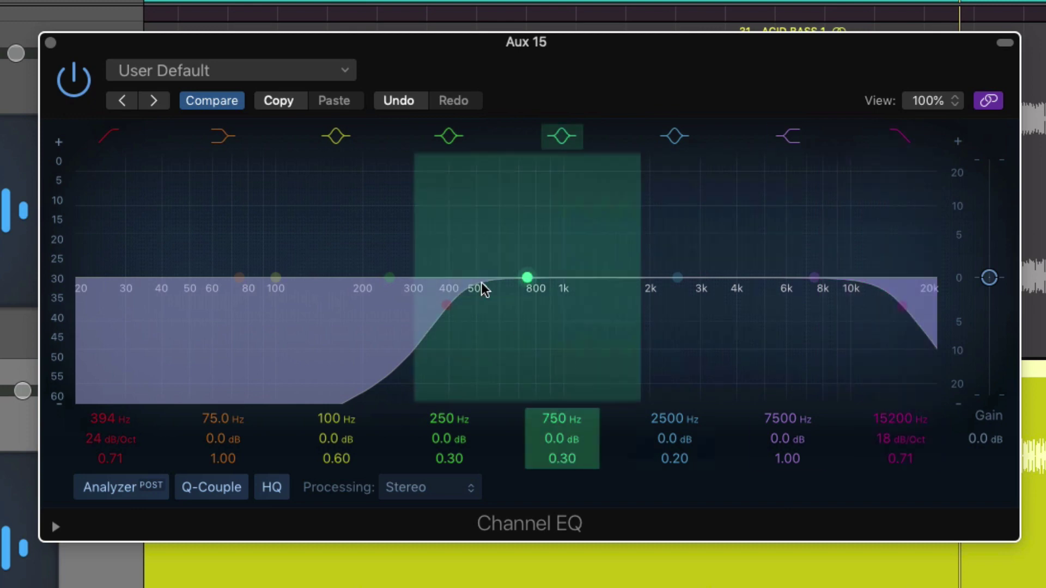
{"action": "left_click", "coordinate": [50, 42]}
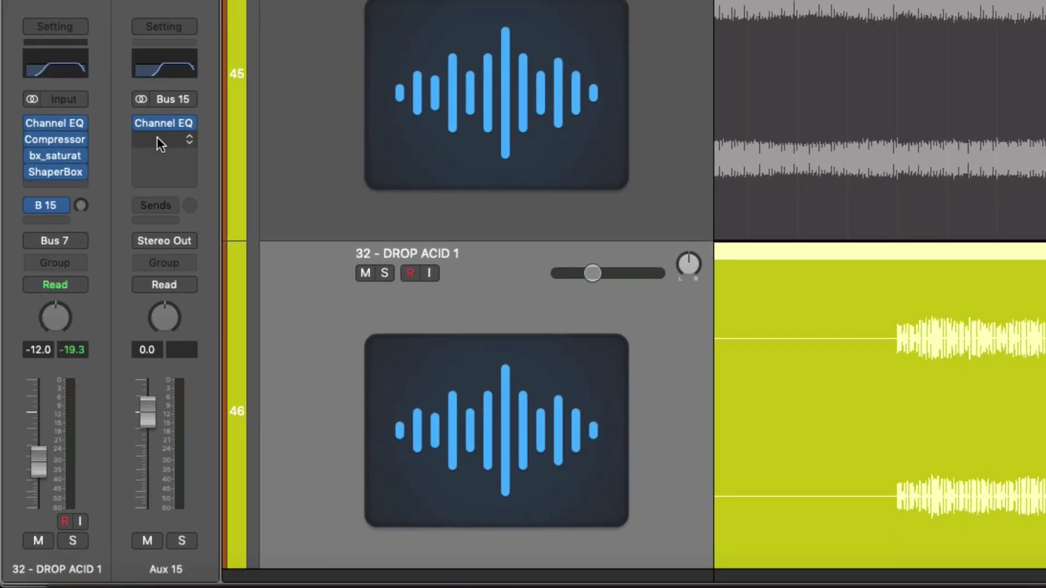
- Insert a stereo H-Delay after the Channel EQ on Aux 15, using a host-synced 1/8 D ping-pong delay
{"action": "left_click", "coordinate": [160, 139]}
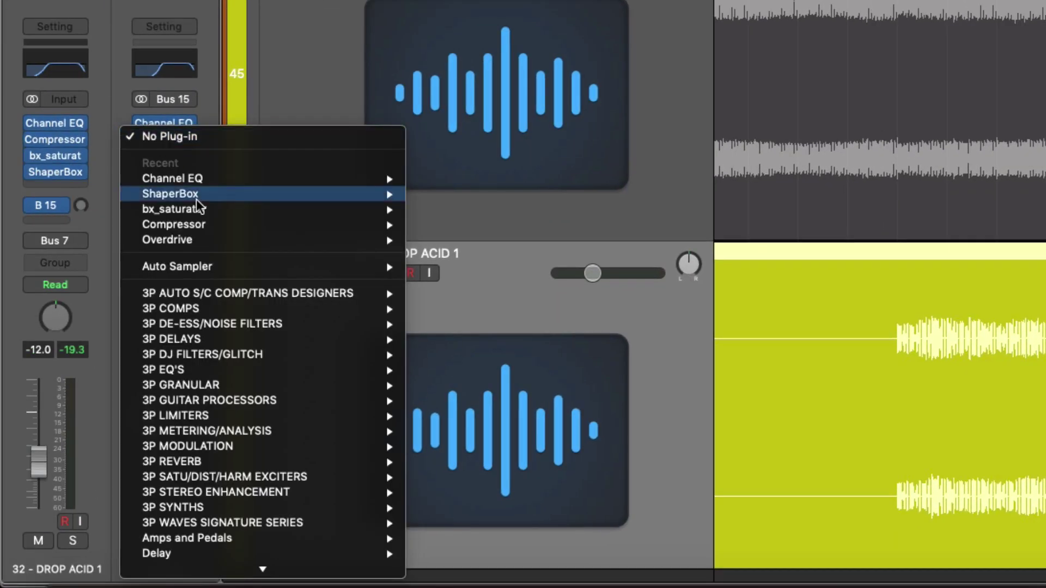
{"action": "scroll", "coordinate": [169, 207], "scroll_direction": "down", "scroll_amount": 5}
{"action": "mouse_move", "coordinate": [237, 222]}
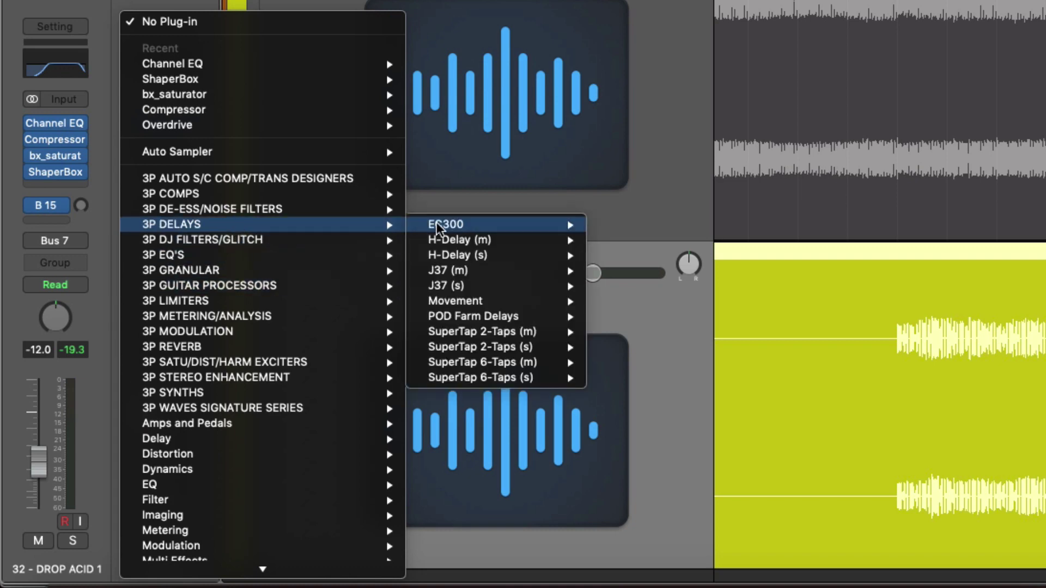
{"action": "mouse_move", "coordinate": [561, 256]}
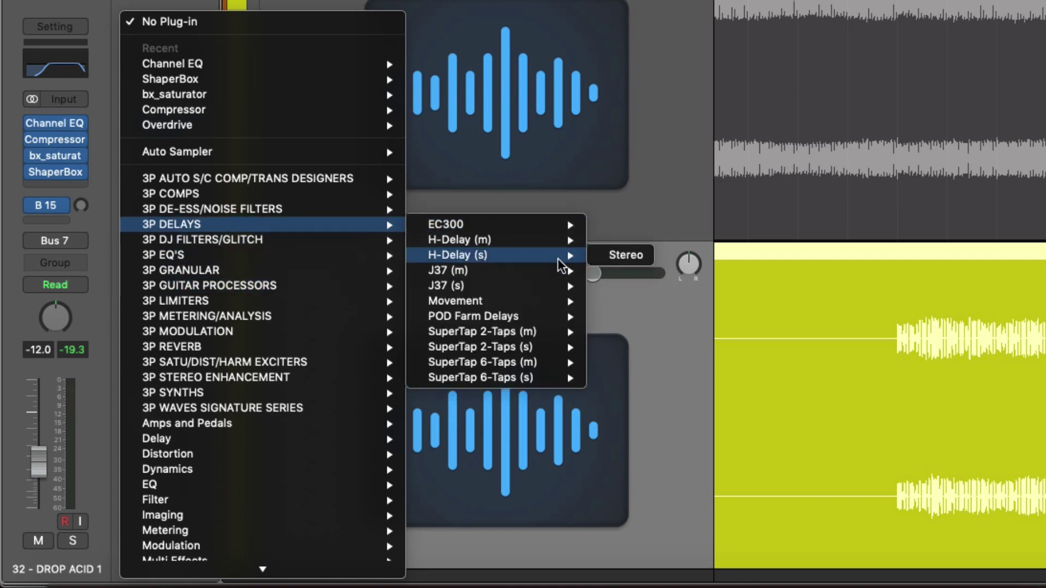
{"action": "left_click", "coordinate": [622, 256]}
{"action": "left_click", "coordinate": [944, 380]}
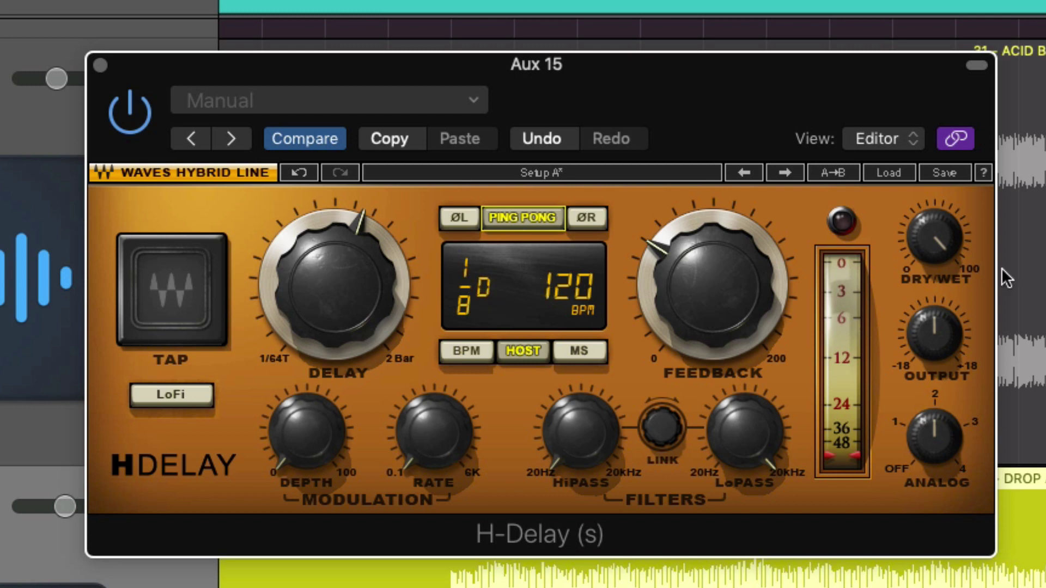
- Raise the H-Delay's HiPass filter and lower its LoPass filter to about 5.79 kHz
{"action": "left_click_drag", "start_coordinate": [542, 457], "coordinate": [542, 430]}
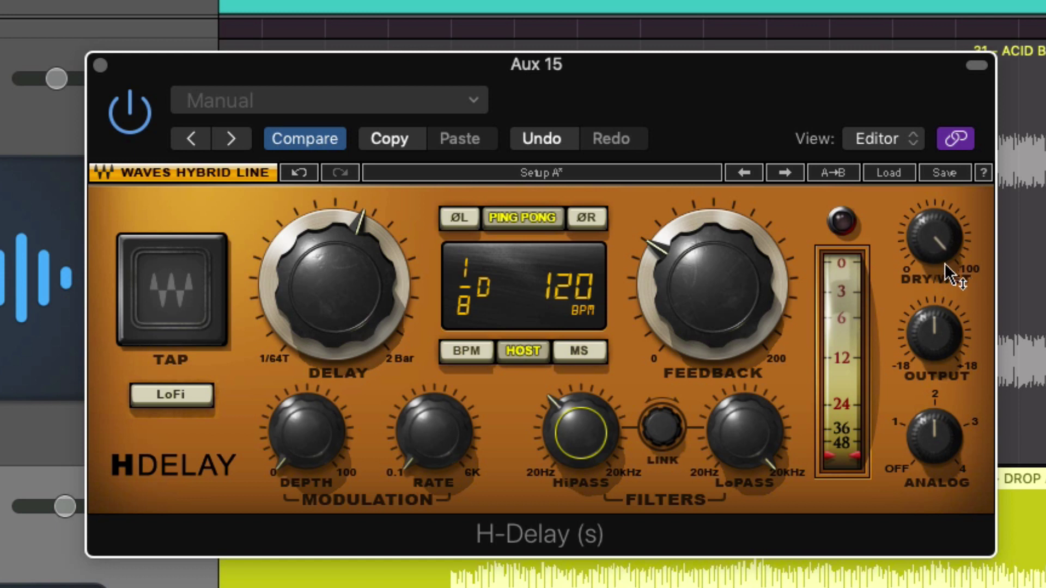
{"action": "left_click_drag", "start_coordinate": [742, 427], "coordinate": [742, 455]}
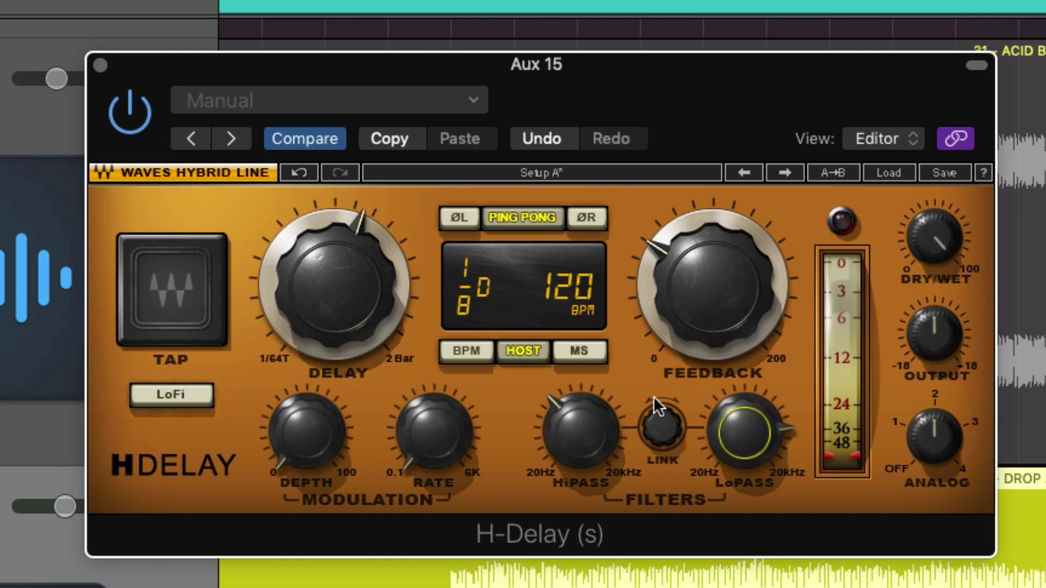
{"action": "left_click_drag", "start_coordinate": [743, 448], "coordinate": [743, 447]}
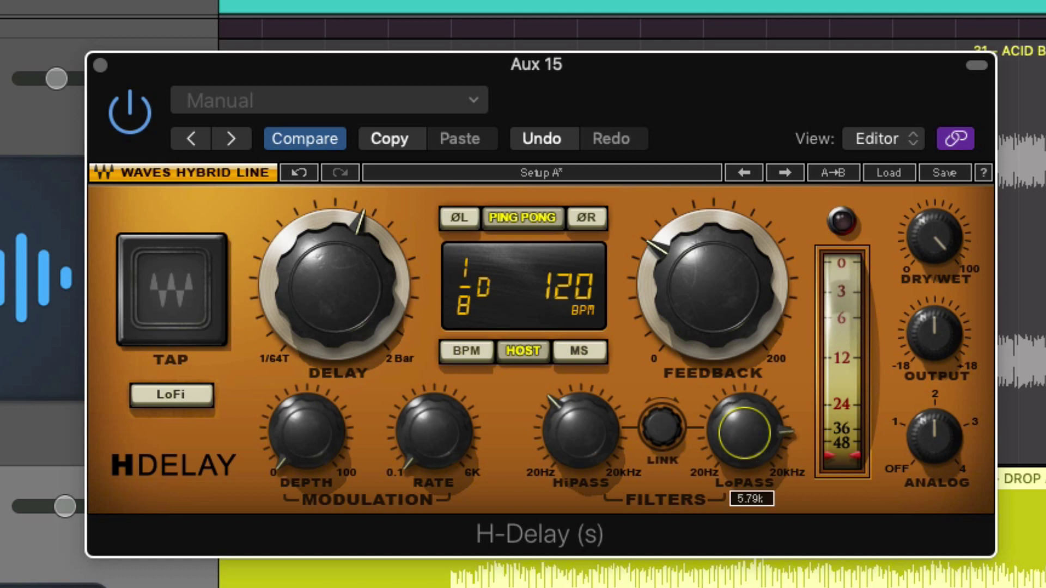
{"action": "left_click_drag", "start_coordinate": [743, 448], "coordinate": [743, 447]}
{"action": "left_click_drag", "start_coordinate": [565, 426], "coordinate": [556, 308]}
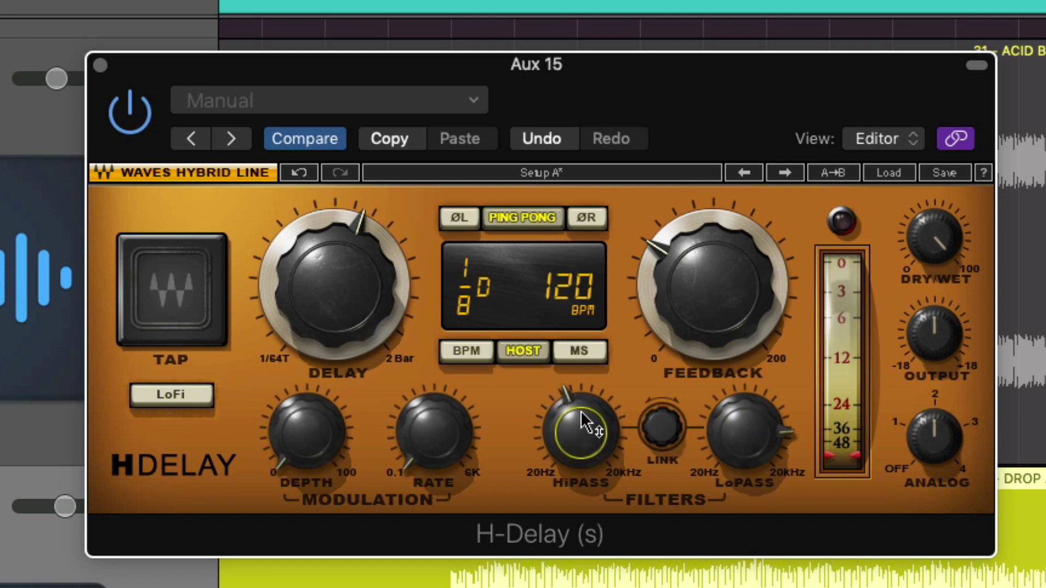
{"action": "left_click_drag", "start_coordinate": [581, 412], "coordinate": [581, 383]}
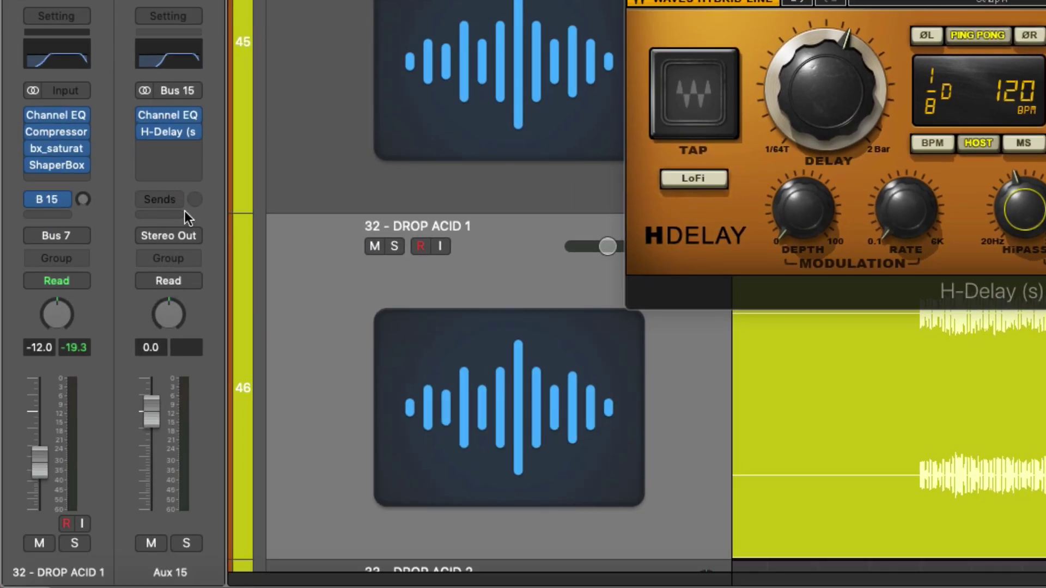
- Rename the Aux 15 channel as ACID DELAY
{"action": "double_click", "coordinate": [180, 576]}
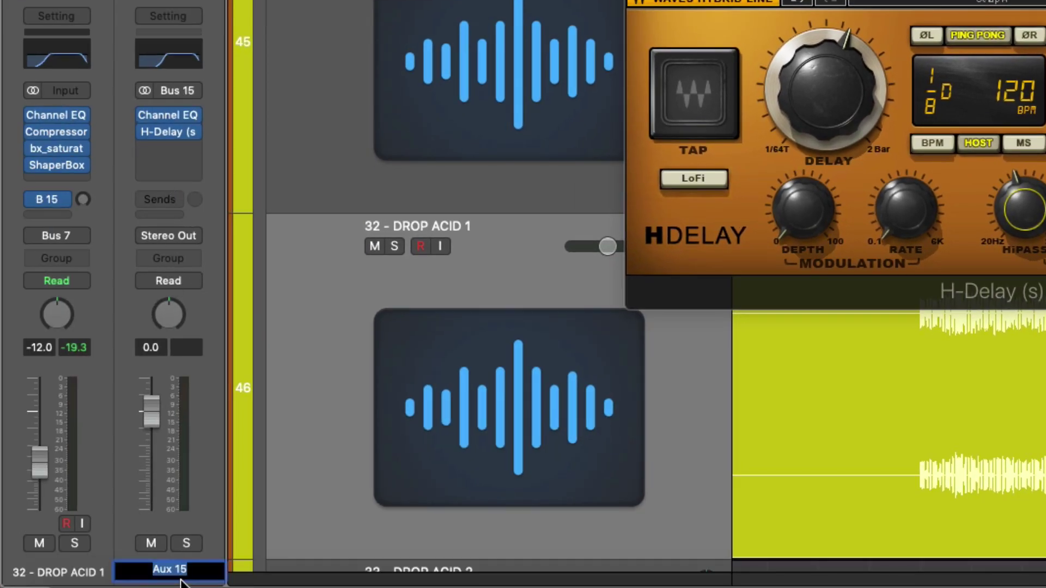
{"action": "type", "text": "ACID DELAY"}
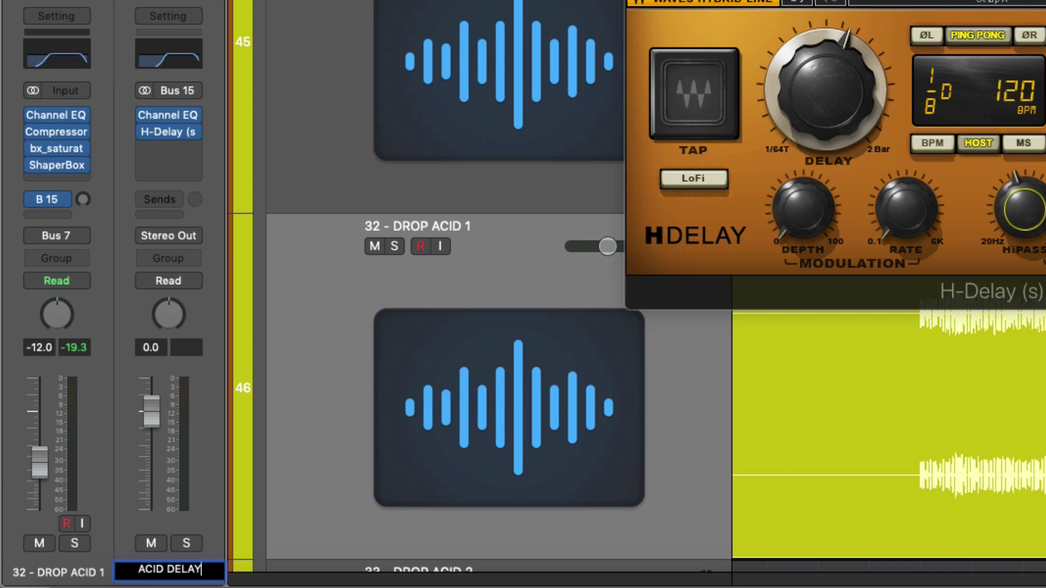
{"action": "key", "text": "Return"}
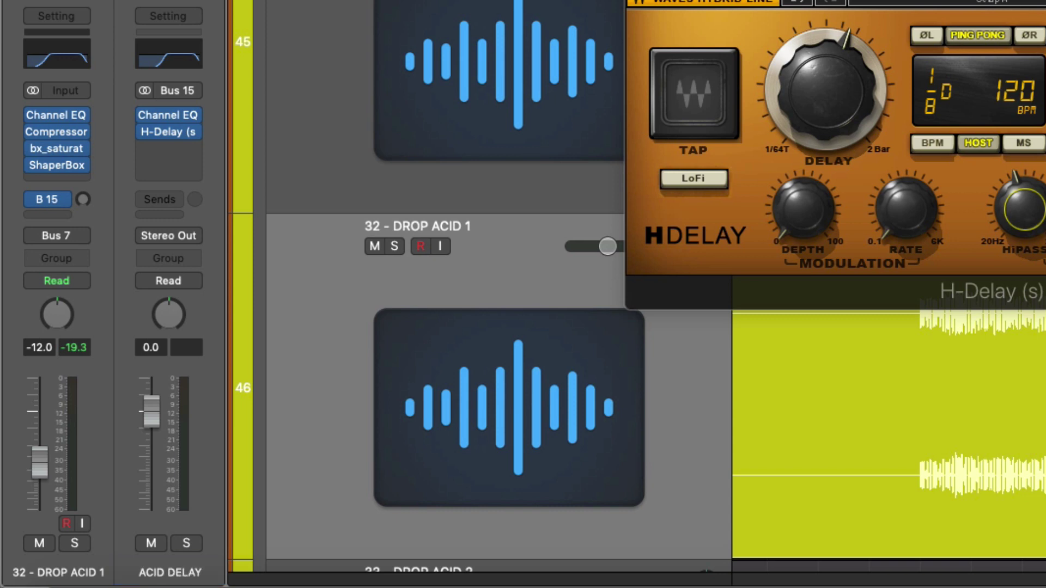
- Route the ACID DELAY channel's output to Bus 7, the ACID BASS SUB MIX
{"action": "left_click", "coordinate": [176, 235]}
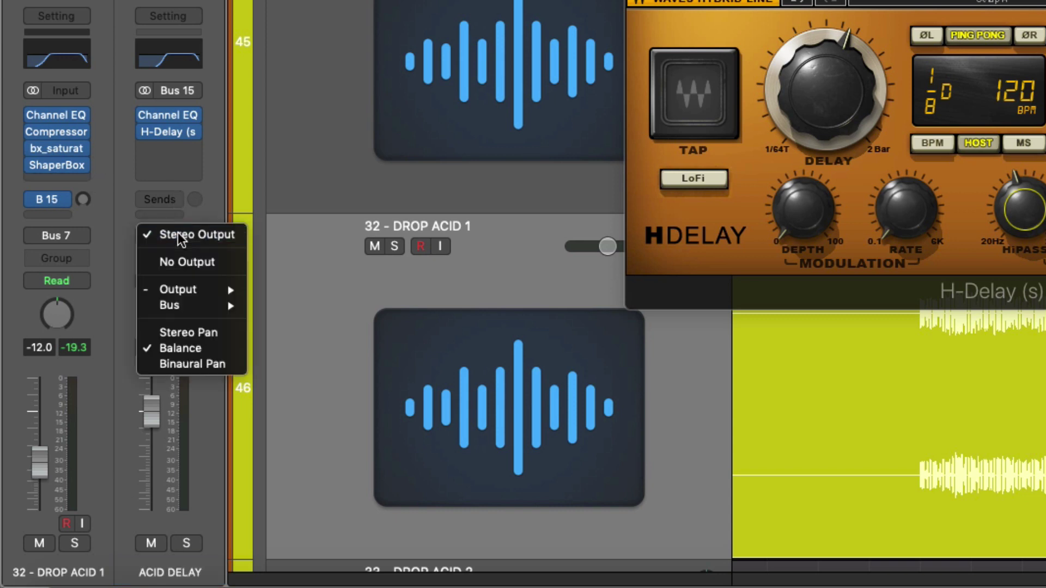
{"action": "mouse_move", "coordinate": [201, 290]}
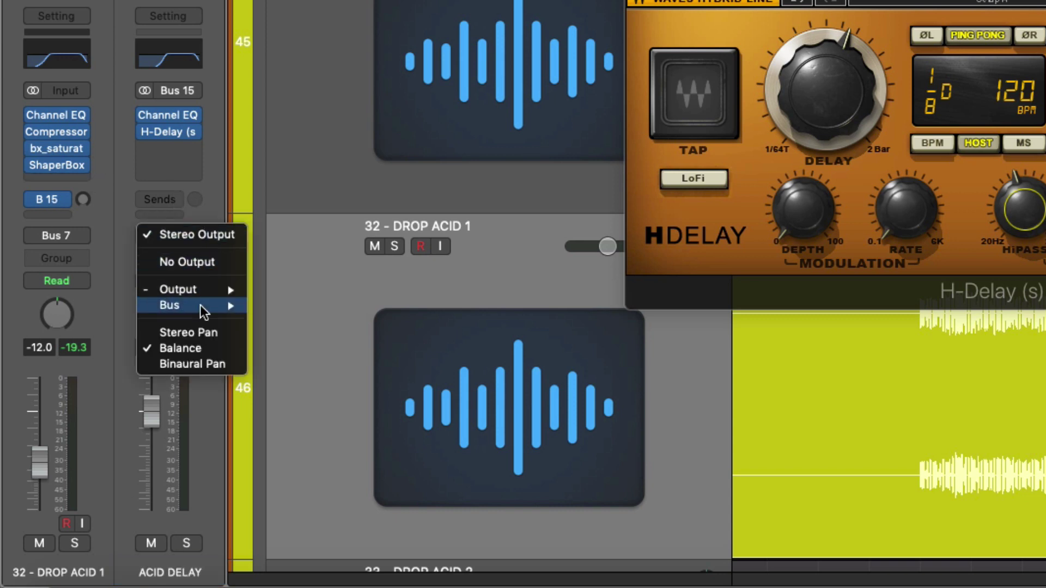
{"action": "mouse_move", "coordinate": [330, 77]}
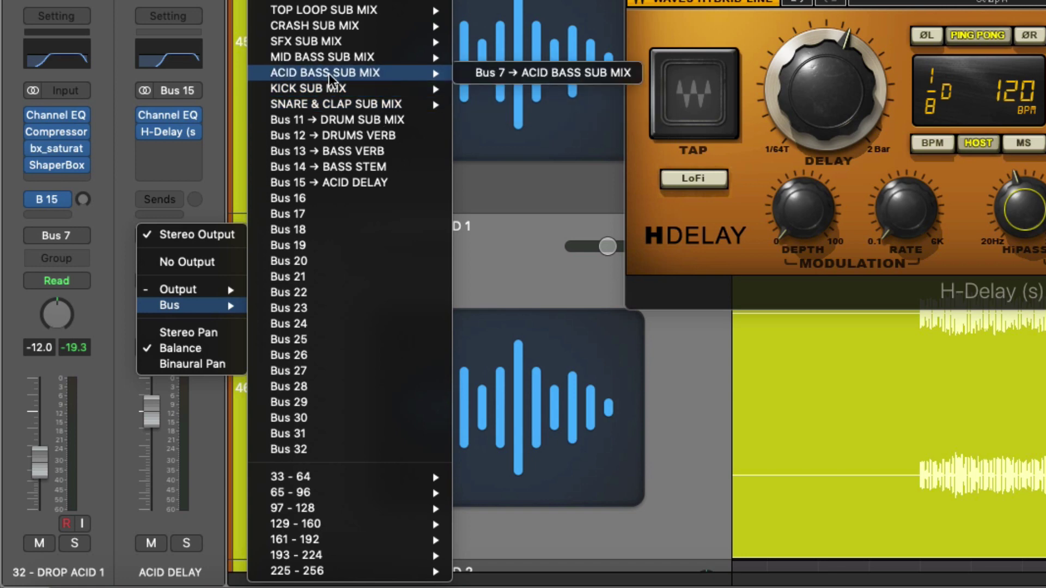
{"action": "left_click", "coordinate": [550, 72]}
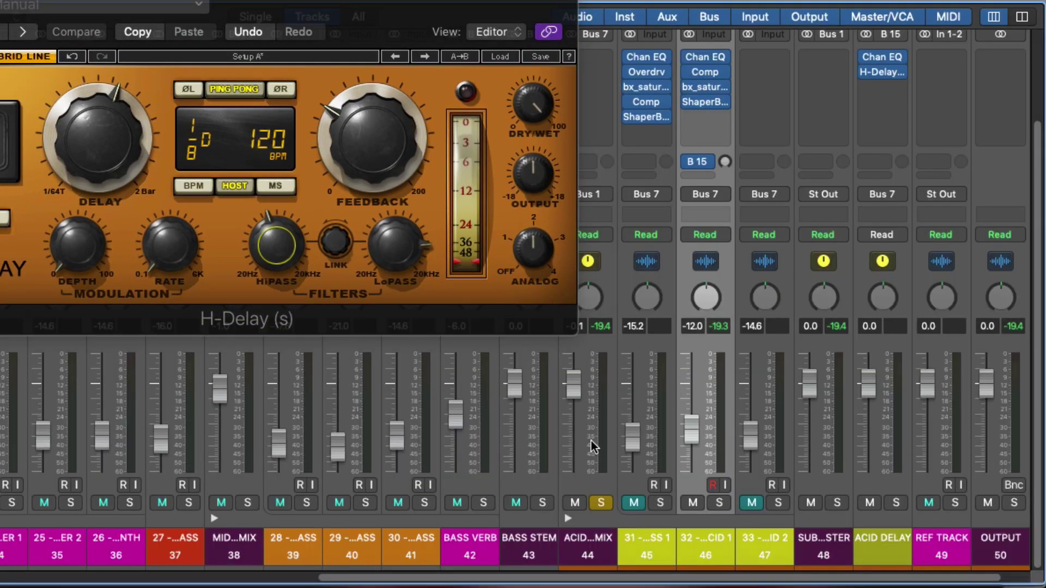
- Recolour the ACID DELAY channel strip magenta like the other effect channels, and close the H-Delay window
{"action": "left_click", "coordinate": [881, 532]}
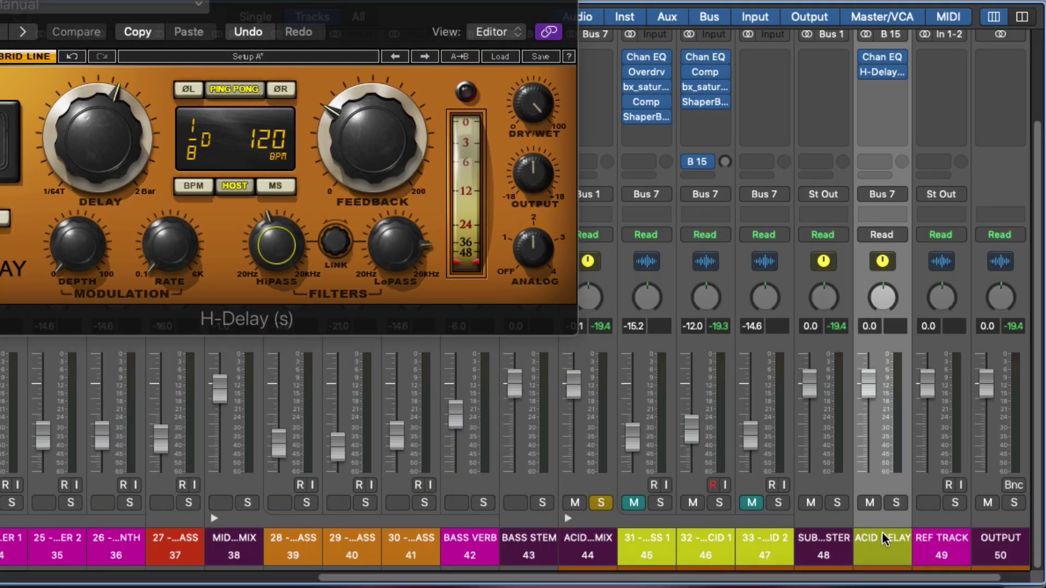
{"action": "key", "text": "alt+c"}
{"action": "left_click", "coordinate": [615, 51]}
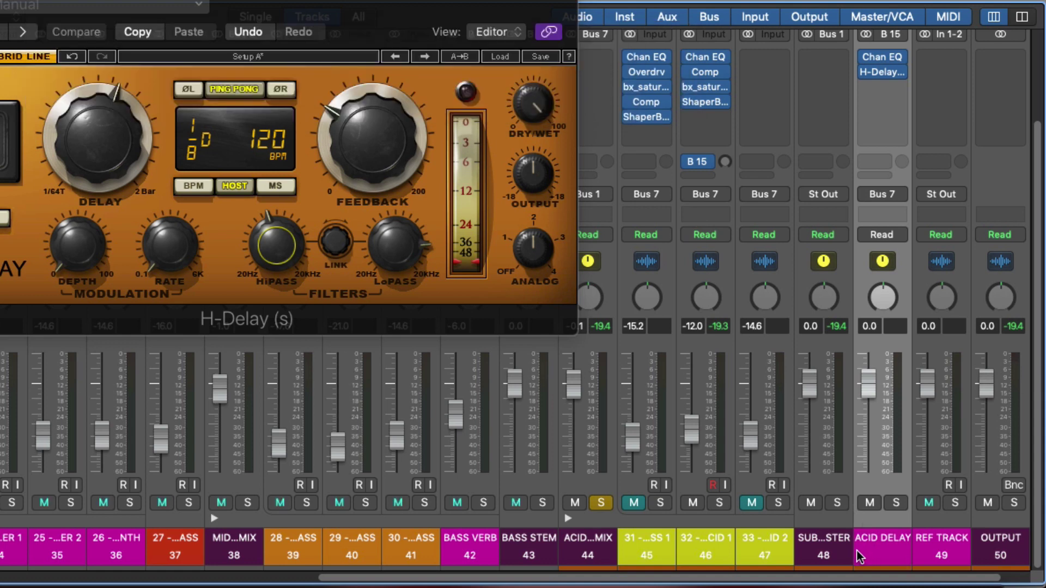
{"action": "left_click", "coordinate": [1, 1]}
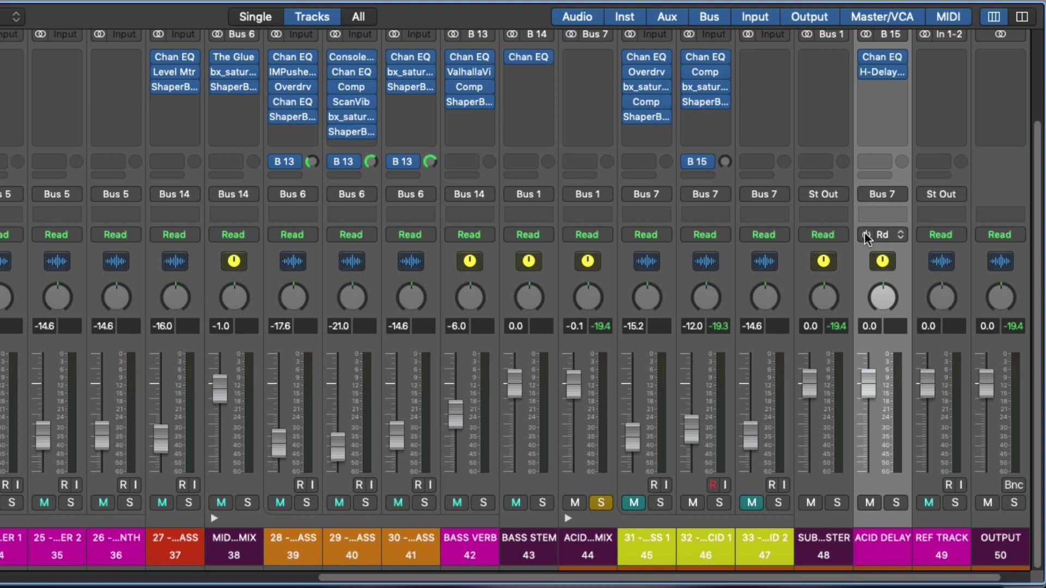
- Create an arrangement track for the ACID DELAY channel strip
{"action": "right_click", "coordinate": [883, 542]}
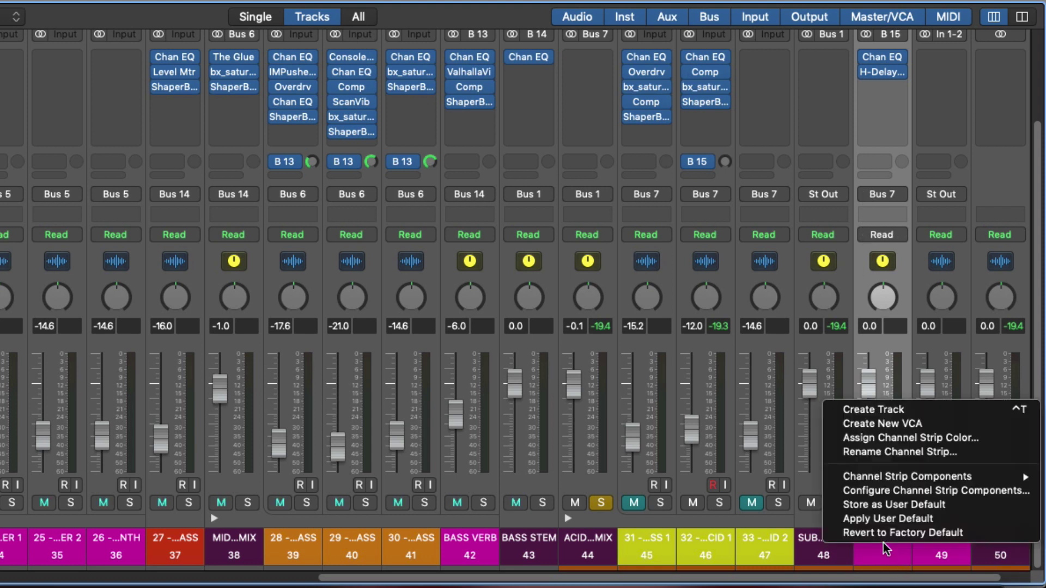
{"action": "left_click", "coordinate": [896, 409]}
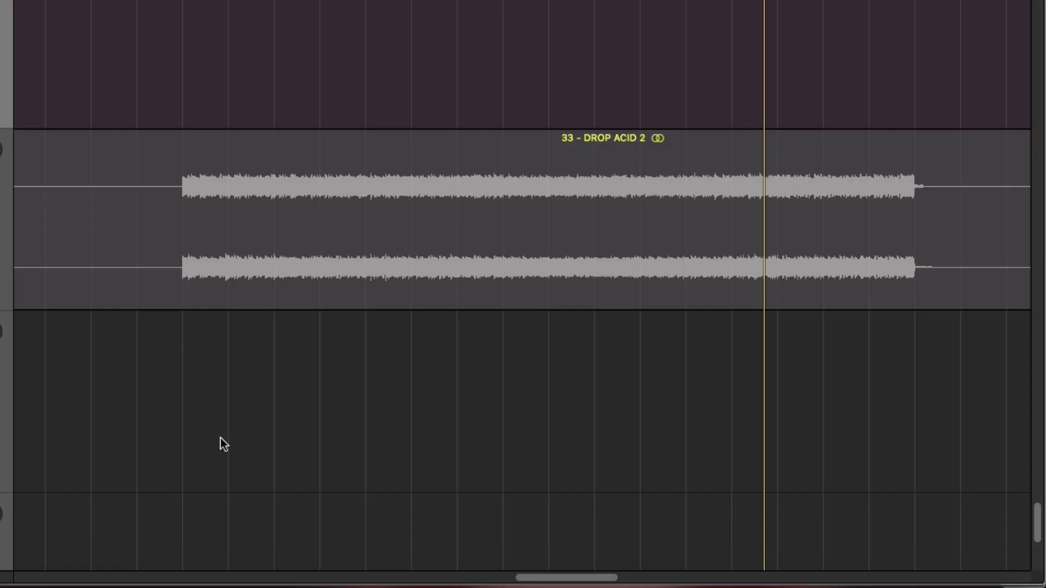
{"action": "scroll", "coordinate": [77, 356], "scroll_direction": "down", "scroll_amount": 3}
{"action": "scroll", "coordinate": [72, 332], "scroll_direction": "up", "scroll_amount": 4}
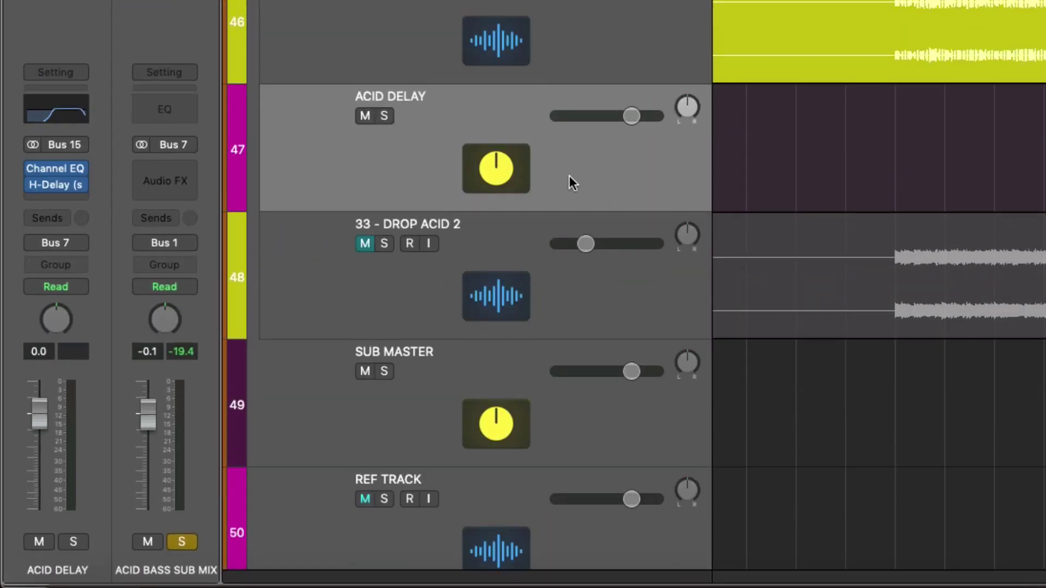
{"action": "scroll", "coordinate": [504, 261], "scroll_direction": "up", "scroll_amount": 3}
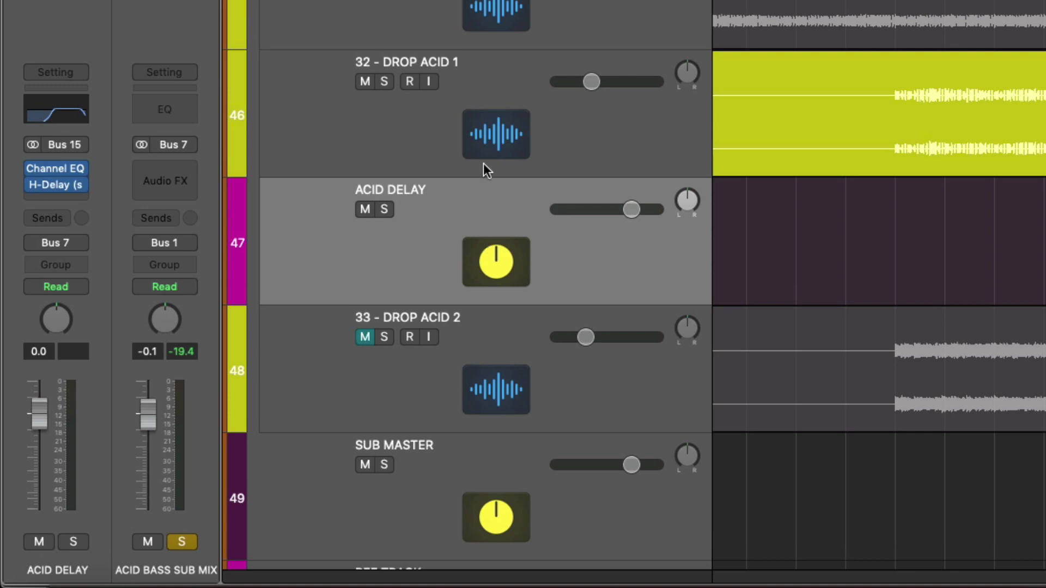
- Add a second send on 32 - DROP ACID 1 to Bus 16 and rename its new aux channel as ACID VERB
{"action": "left_click", "coordinate": [483, 163]}
{"action": "left_click", "coordinate": [28, 222]}
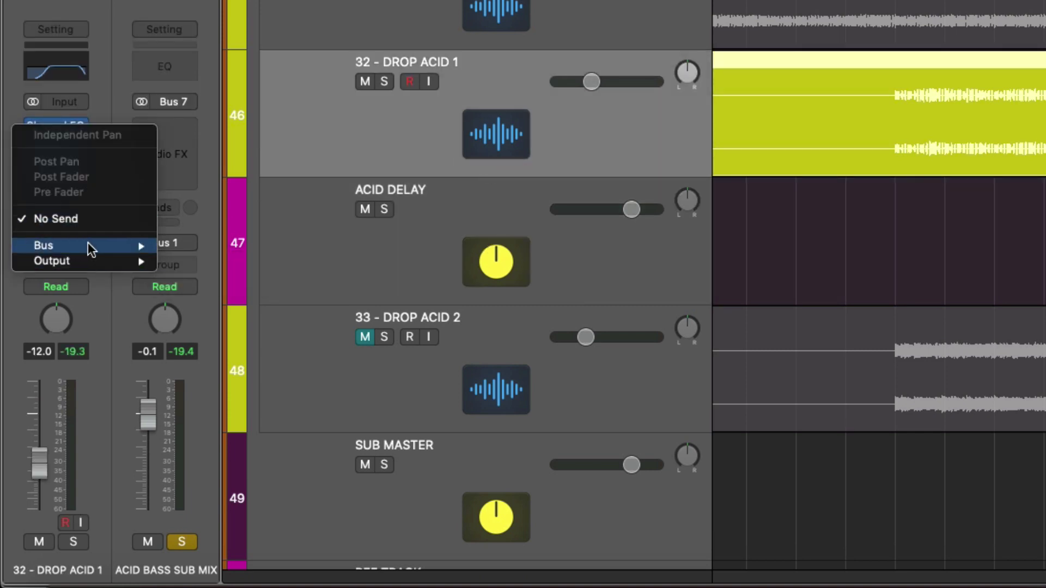
{"action": "mouse_move", "coordinate": [87, 243]}
{"action": "left_click", "coordinate": [239, 207]}
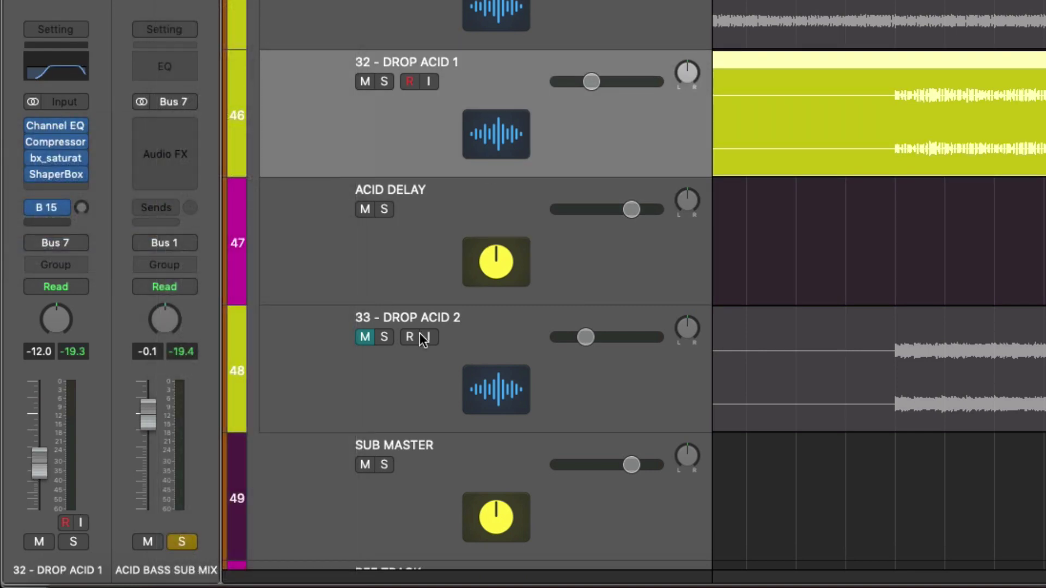
{"action": "double_click", "coordinate": [160, 570]}
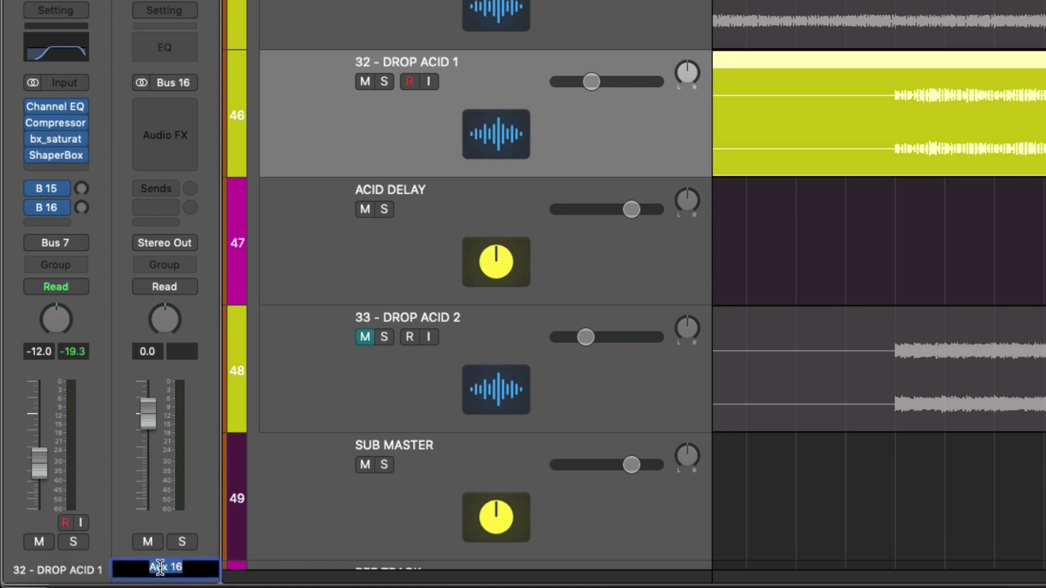
{"action": "type", "text": "ACID VERB"}
{"action": "key", "text": "Return"}
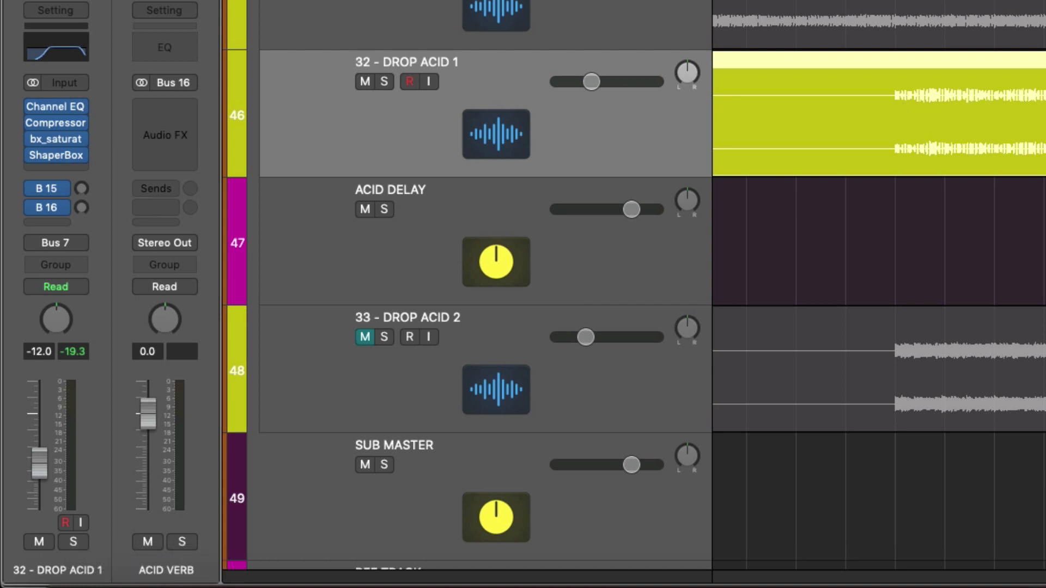
- Recolour the ACID VERB channel strip magenta to match ACID DELAY
{"action": "key", "text": "x"}
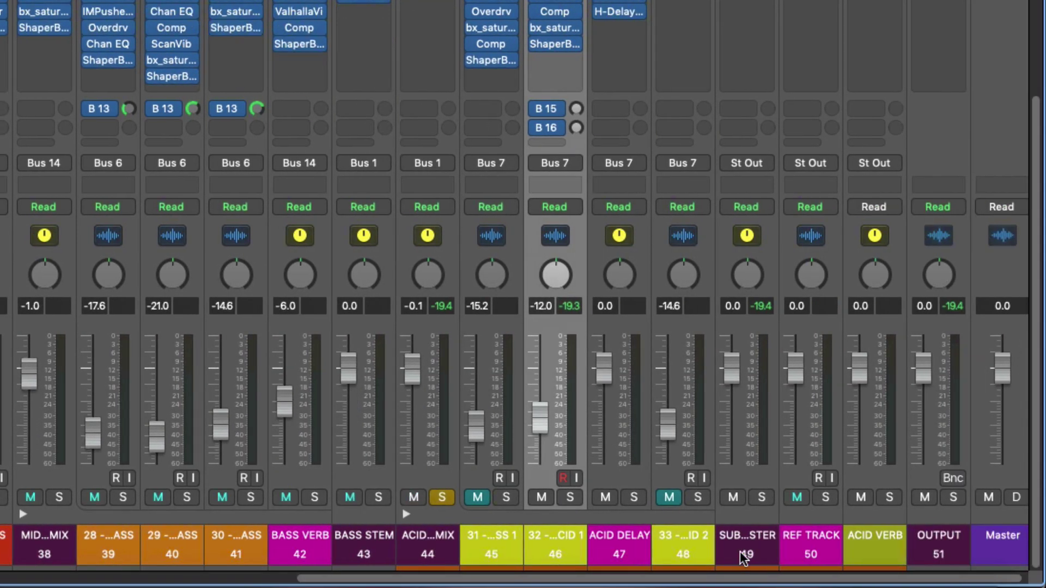
{"action": "left_click", "coordinate": [863, 547]}
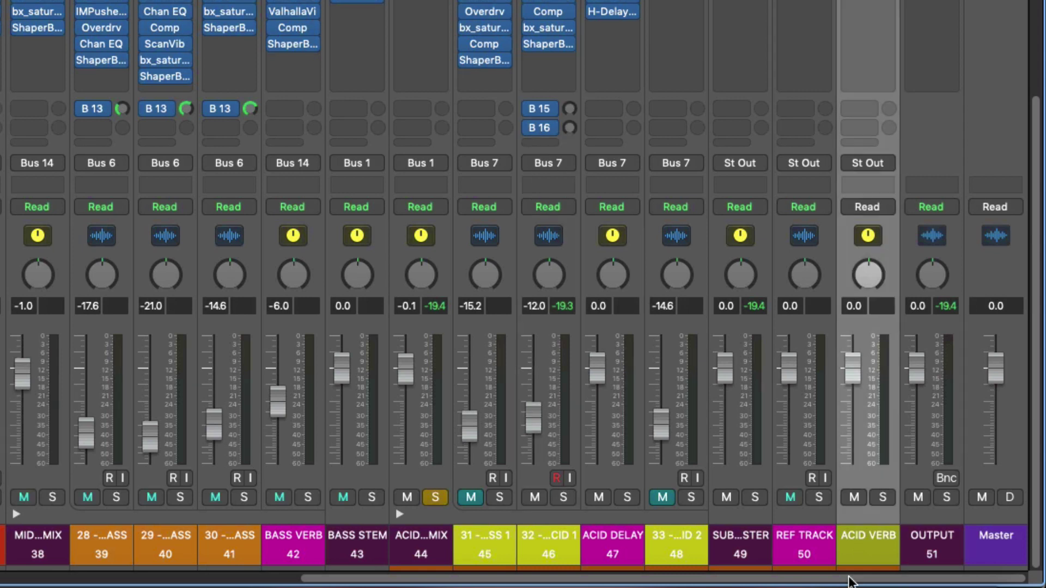
{"action": "key", "text": "alt+c"}
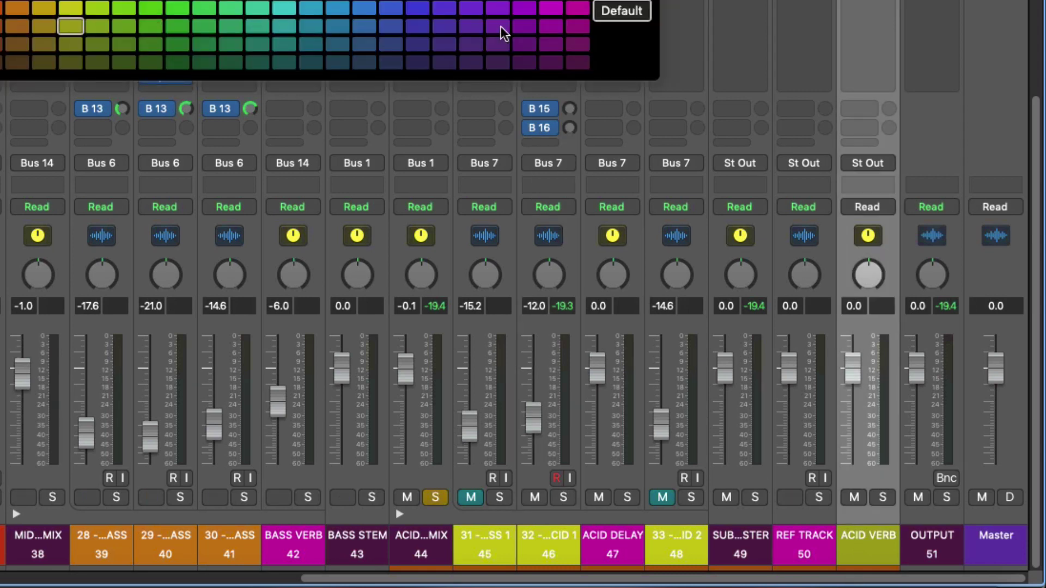
{"action": "left_click", "coordinate": [578, 9]}
{"action": "key", "text": "alt+c"}
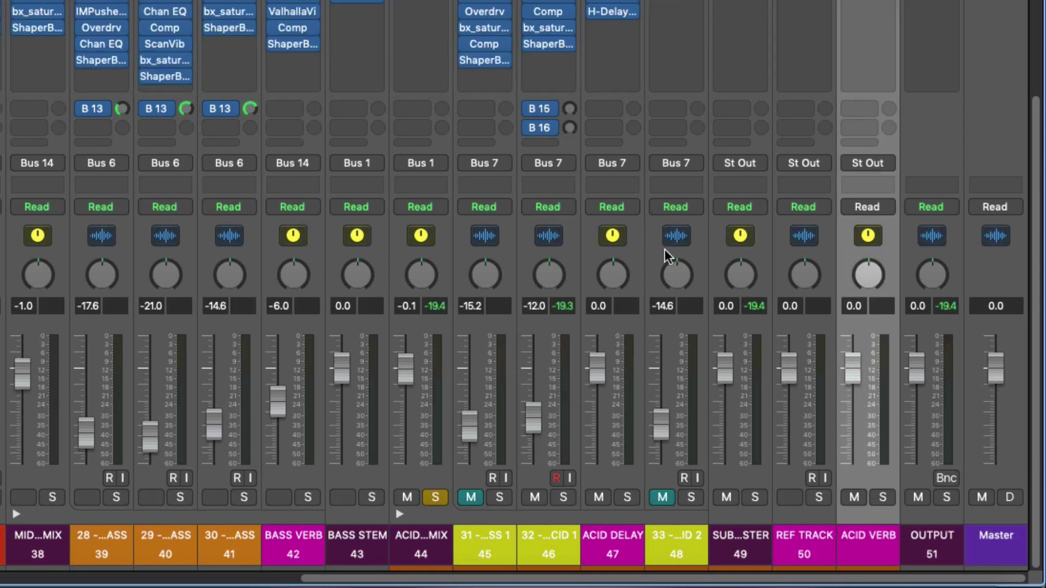
- Create an arrangement track for the ACID VERB channel strip and return to the track list
{"action": "right_click", "coordinate": [864, 529]}
{"action": "left_click", "coordinate": [900, 386]}
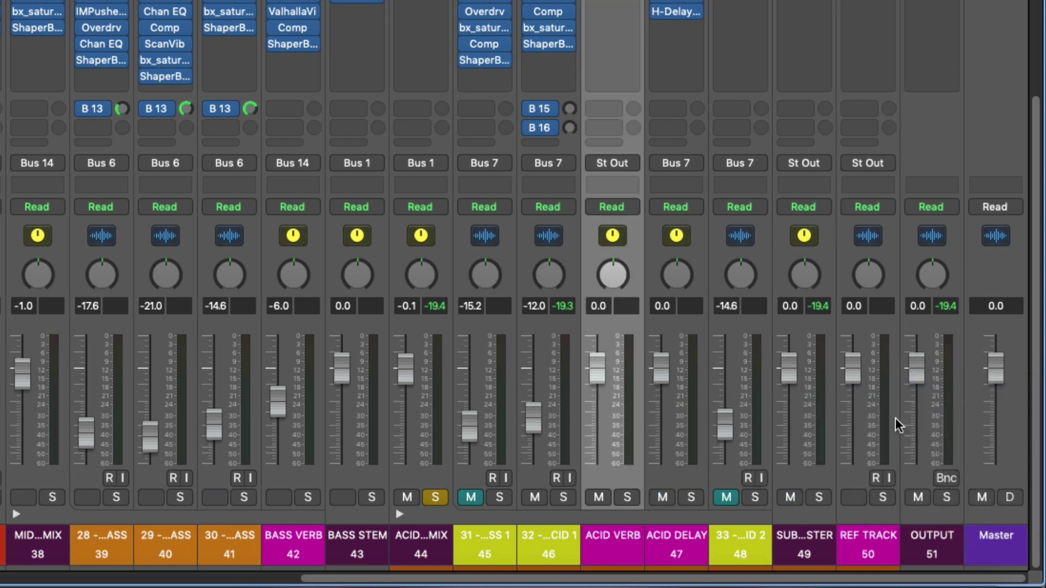
{"action": "key", "text": "x"}
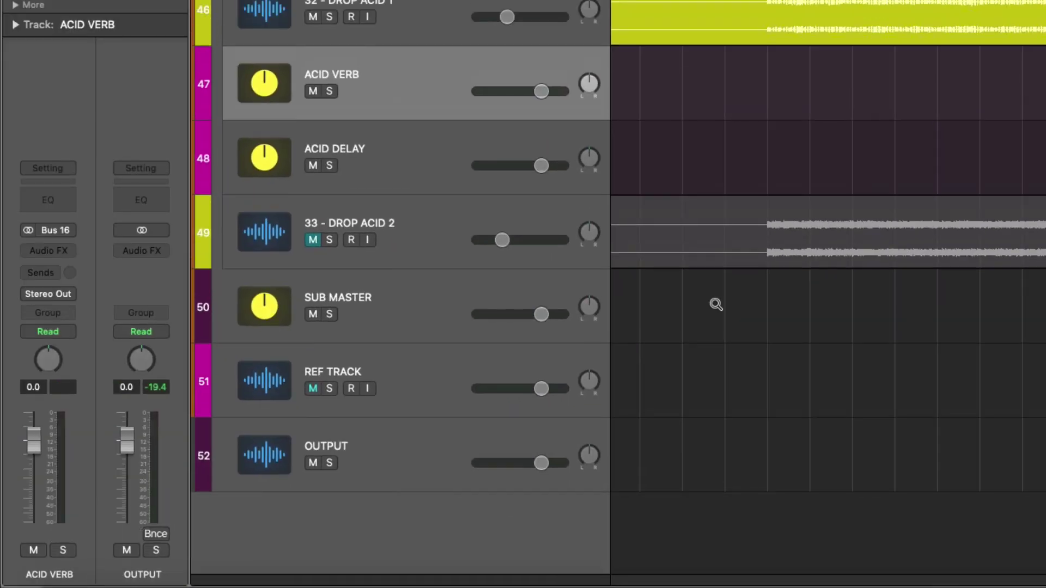
- Reorder the acid tracks so 33 - DROP ACID 2 follows DROP ACID 1, with ACID DELAY and ACID VERB beneath it
{"action": "scroll", "coordinate": [637, 240], "scroll_direction": "up", "scroll_amount": 3}
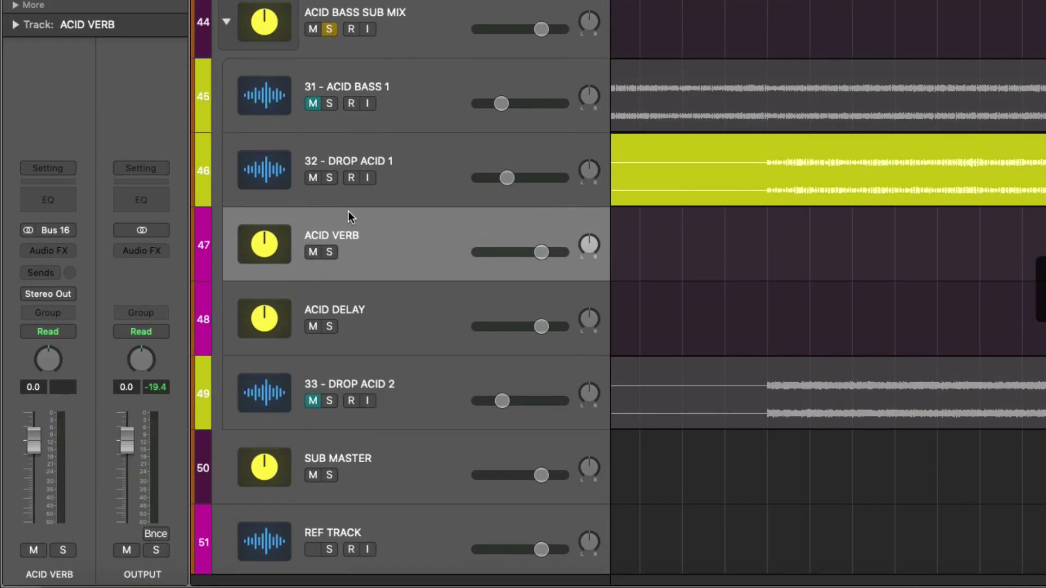
{"action": "left_click", "coordinate": [387, 328]}
{"action": "left_click_drag", "start_coordinate": [385, 232], "coordinate": [379, 268]}
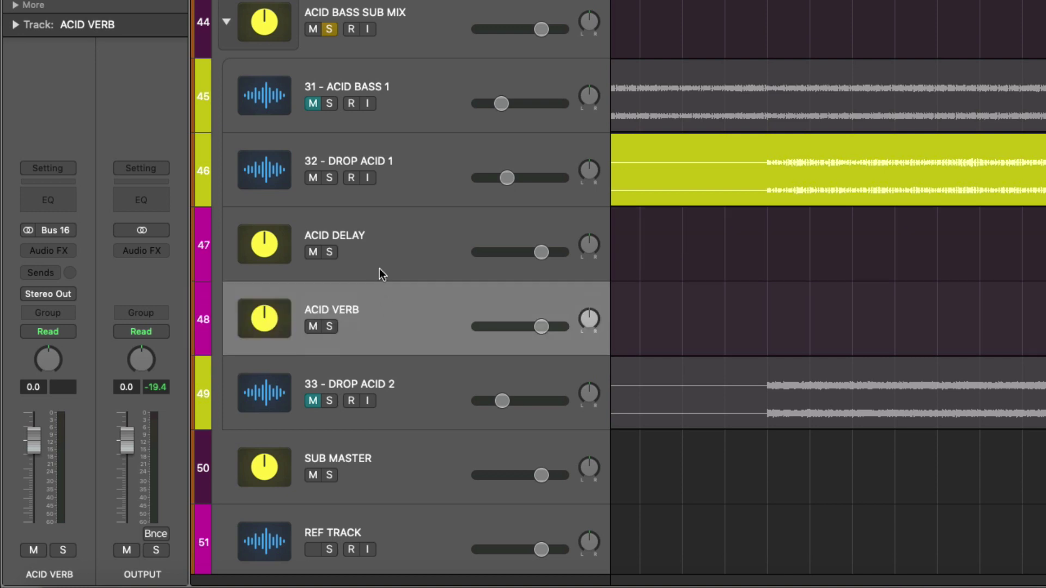
{"action": "left_click", "coordinate": [379, 268]}
{"action": "left_click", "coordinate": [394, 324]}
{"action": "left_click_drag", "start_coordinate": [401, 395], "coordinate": [385, 247]}
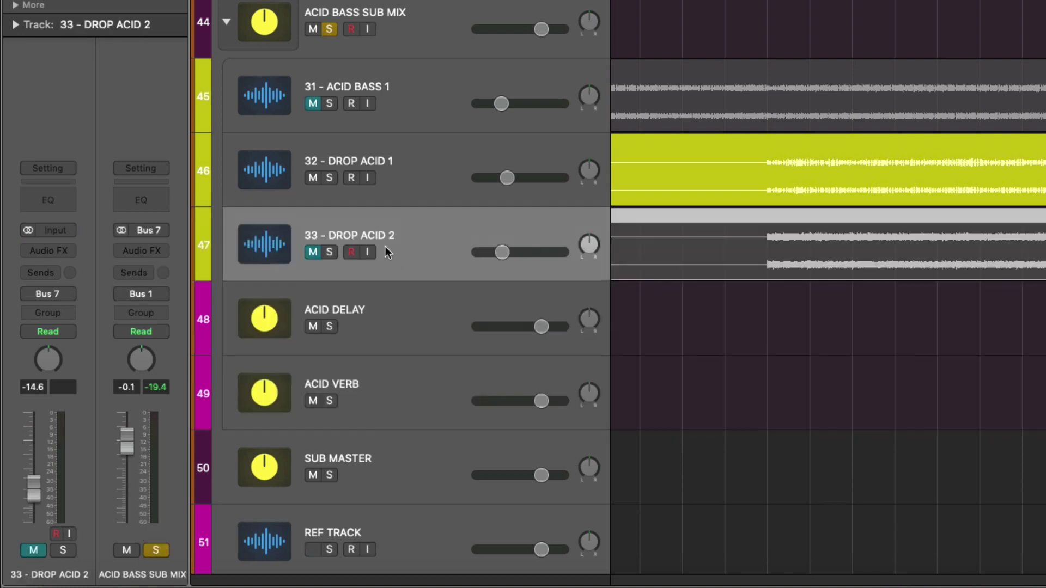
- Route the ACID VERB track's output to Bus 7, the ACID BASS SUB MIX
{"action": "left_click", "coordinate": [401, 314]}
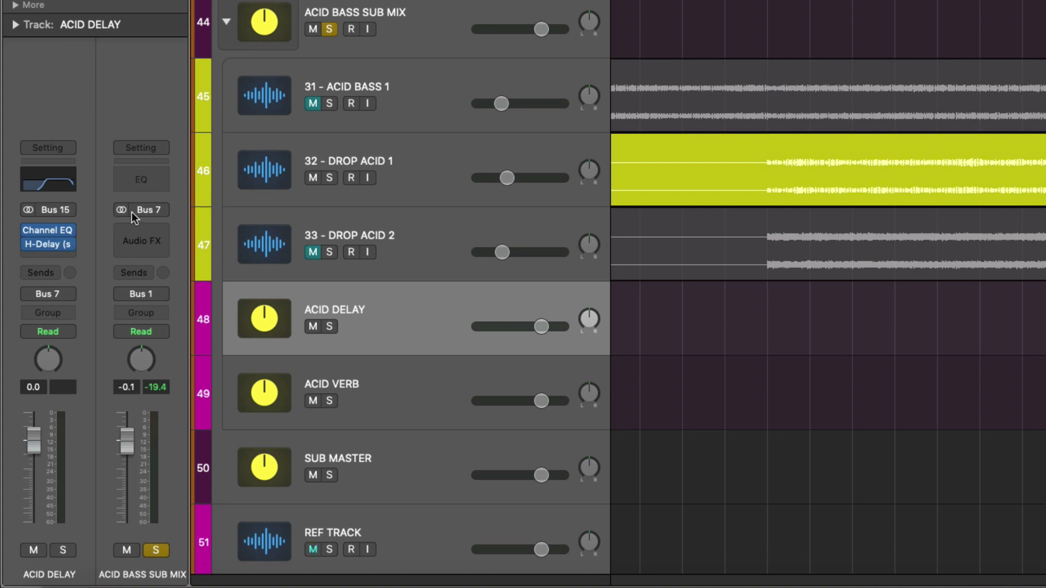
{"action": "left_click", "coordinate": [383, 400]}
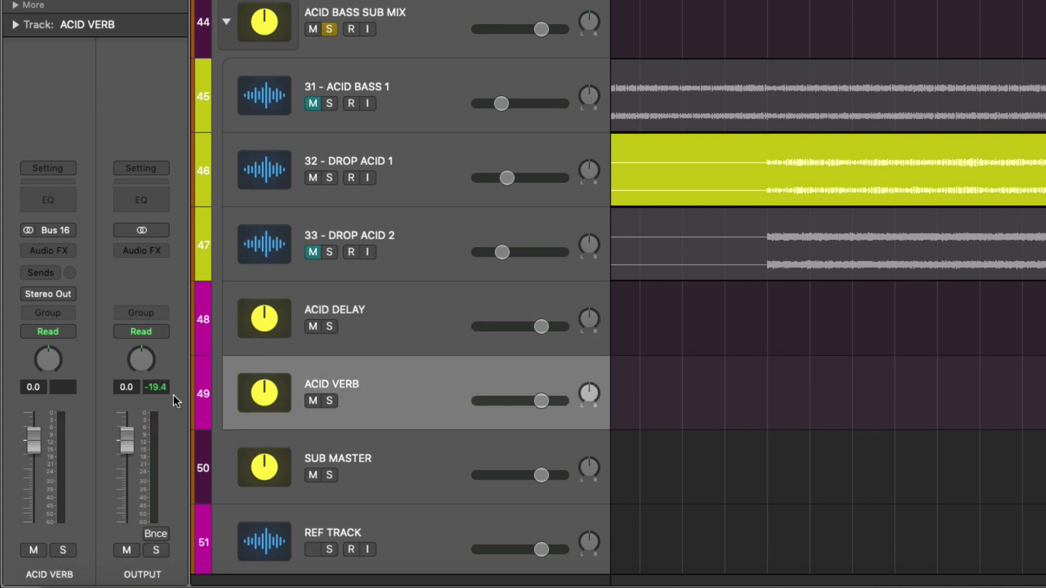
{"action": "left_click", "coordinate": [22, 296]}
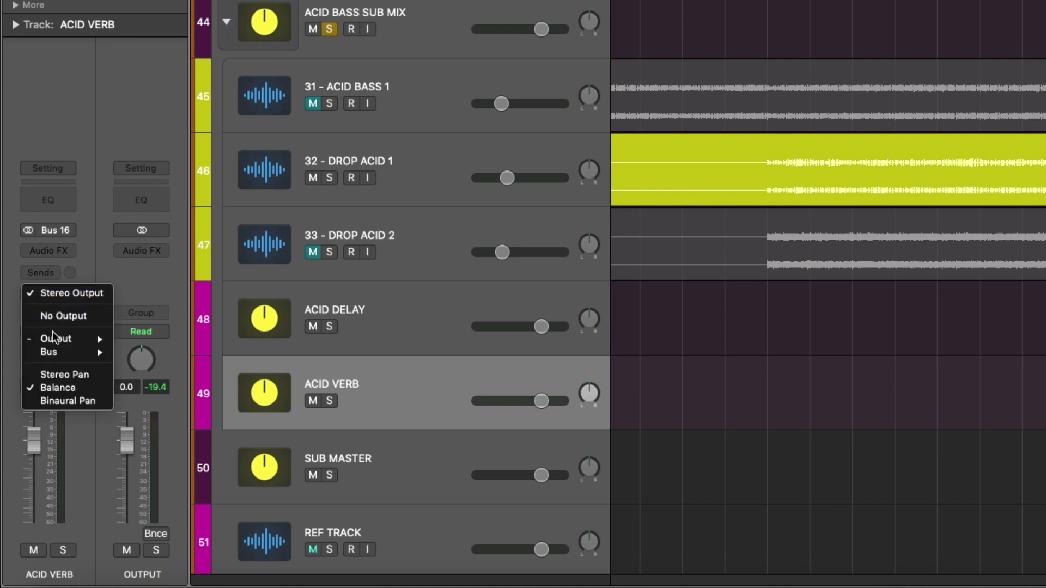
{"action": "mouse_move", "coordinate": [55, 342]}
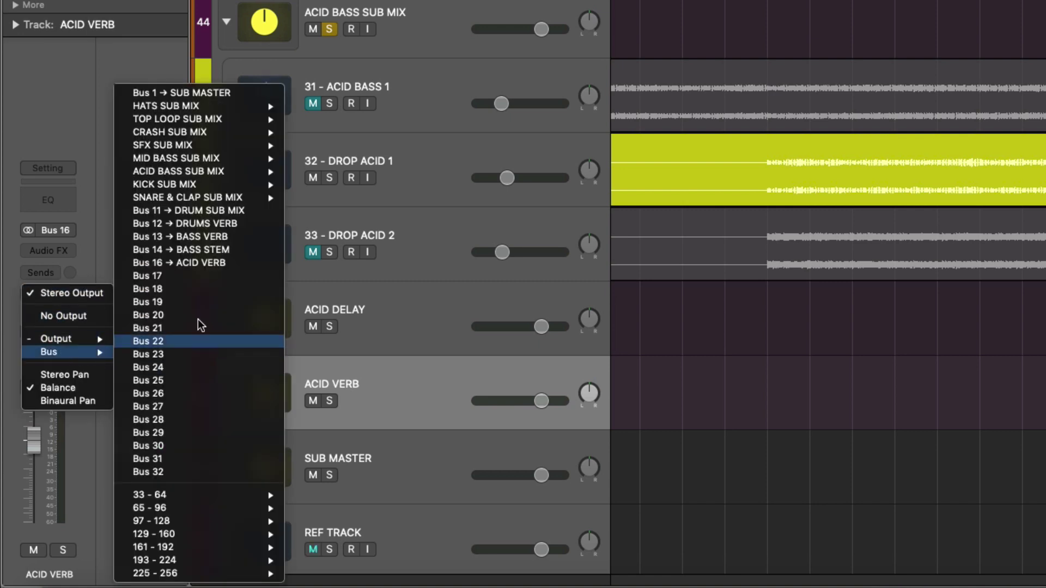
{"action": "mouse_move", "coordinate": [233, 188]}
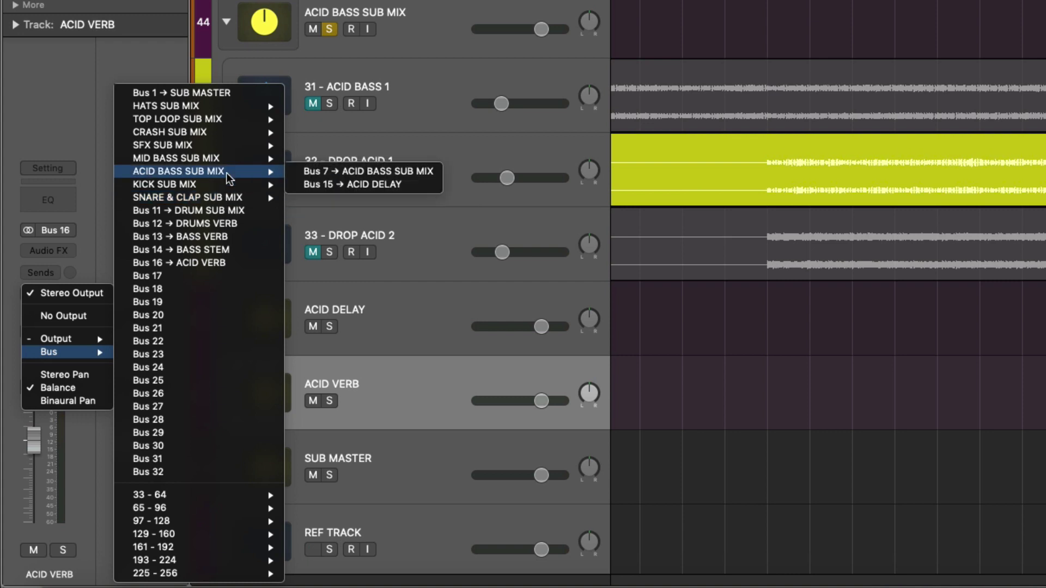
{"action": "left_click", "coordinate": [406, 171]}
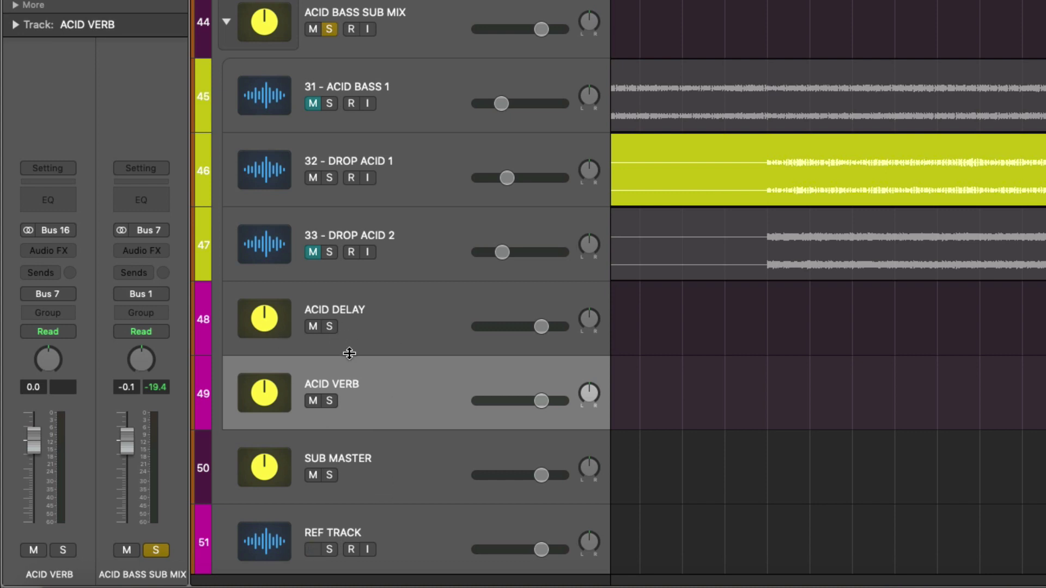
- In the enlarged mixer, copy ACID DELAY's Channel EQ to the first insert slot of ACID VERB
{"action": "left_click", "coordinate": [357, 327]}
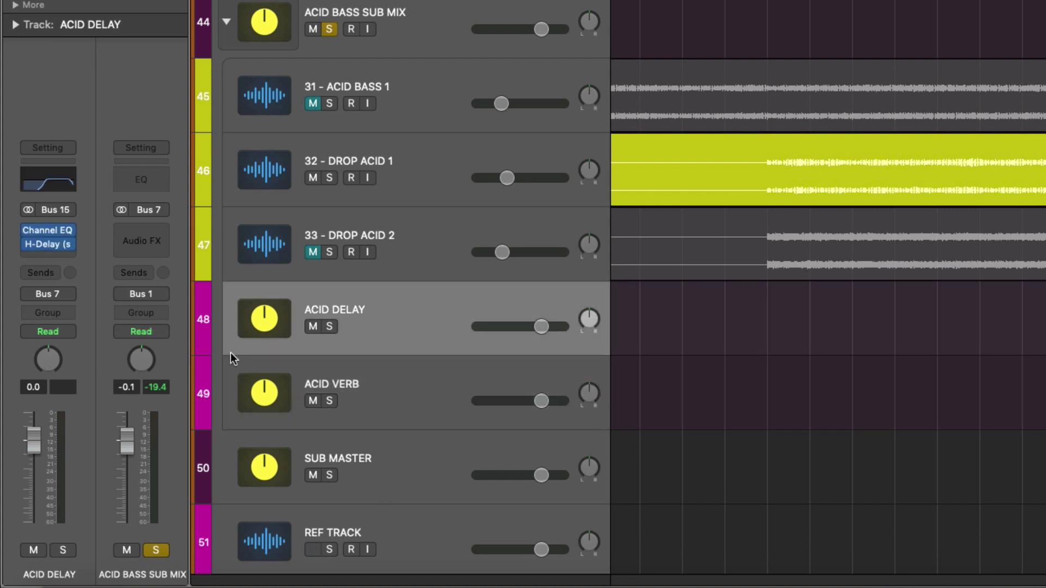
{"action": "key", "text": "x"}
{"action": "key", "text": "x"}
{"action": "key", "text": "x"}
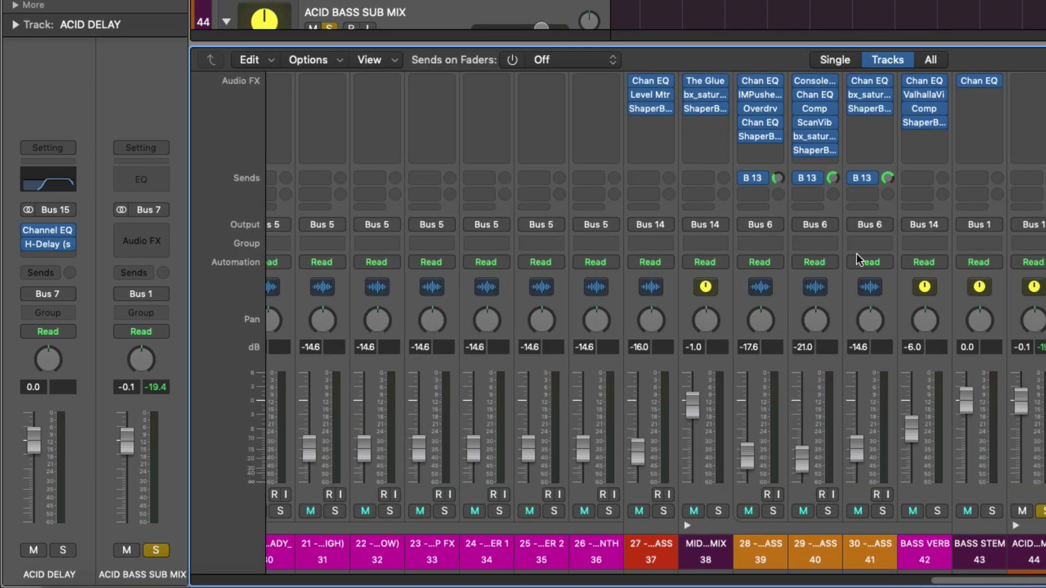
{"action": "scroll", "coordinate": [532, 348], "scroll_direction": "up", "scroll_amount": 3}
{"action": "scroll", "coordinate": [541, 340], "scroll_direction": "down", "scroll_amount": 3}
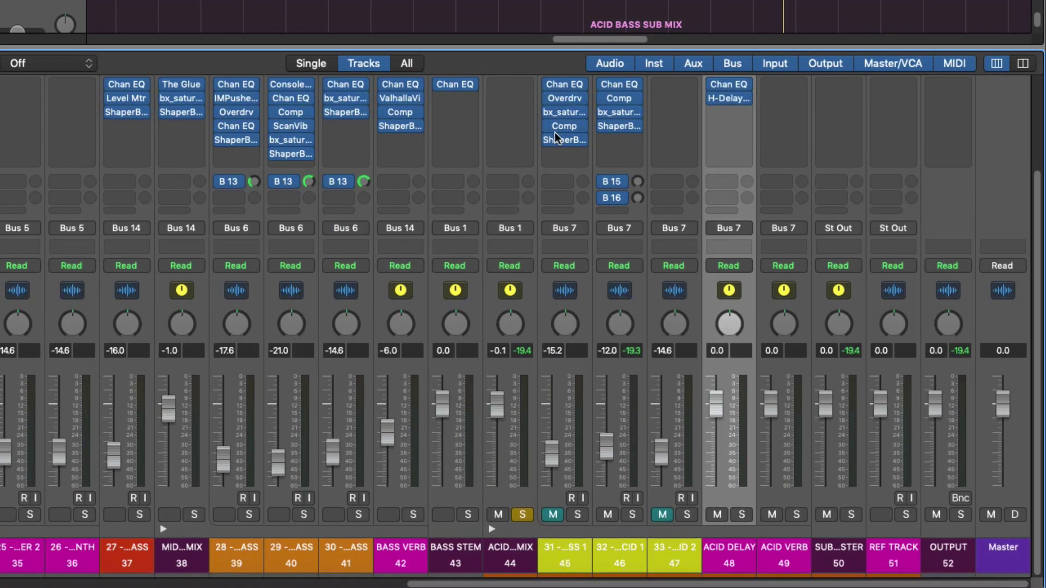
{"action": "left_click_drag", "start_coordinate": [542, 47], "coordinate": [542, 1]}
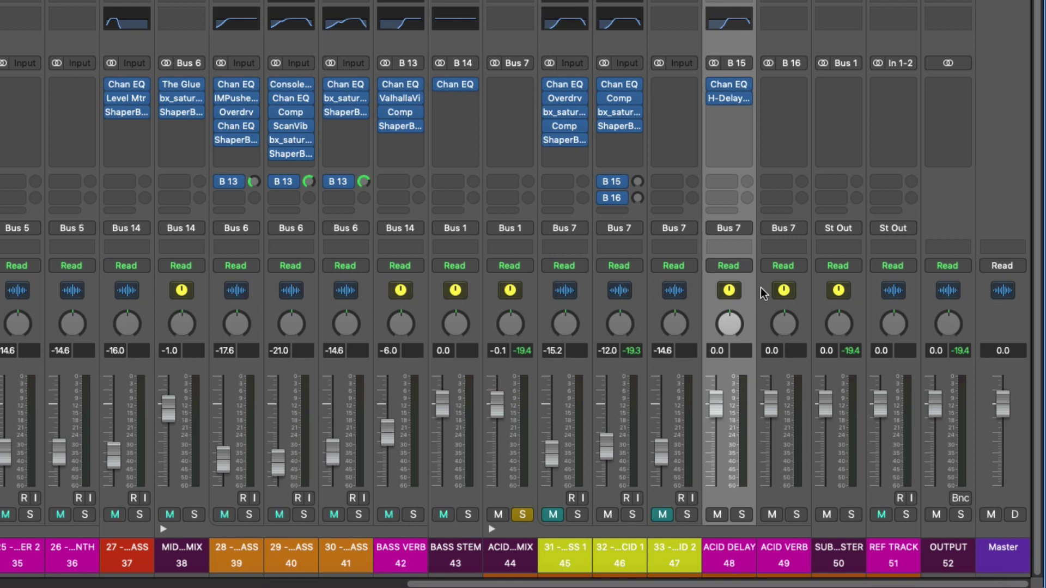
{"action": "left_click_drag", "start_coordinate": [730, 85], "coordinate": [774, 85]}
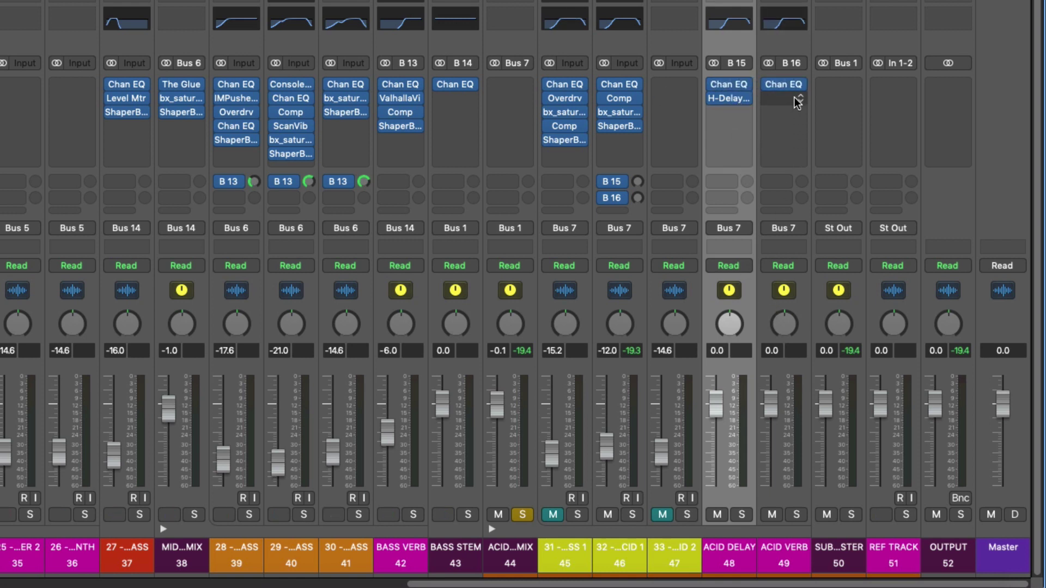
- Insert a stereo ValhallaVintageVerb in the second insert slot of ACID VERB, keep its default settings and close the plug-in window
{"action": "left_click", "coordinate": [797, 100]}
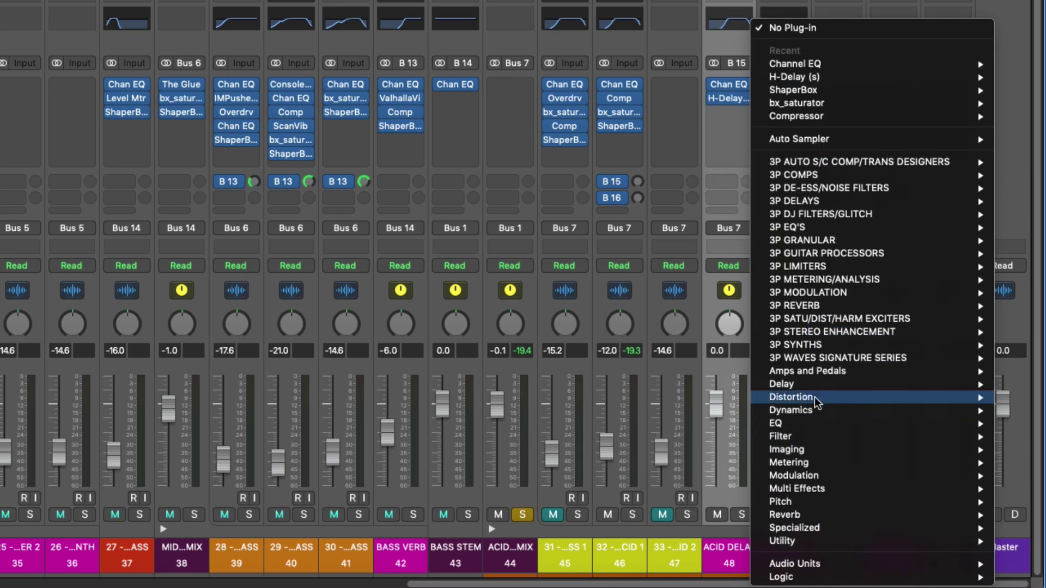
{"action": "mouse_move", "coordinate": [817, 307]}
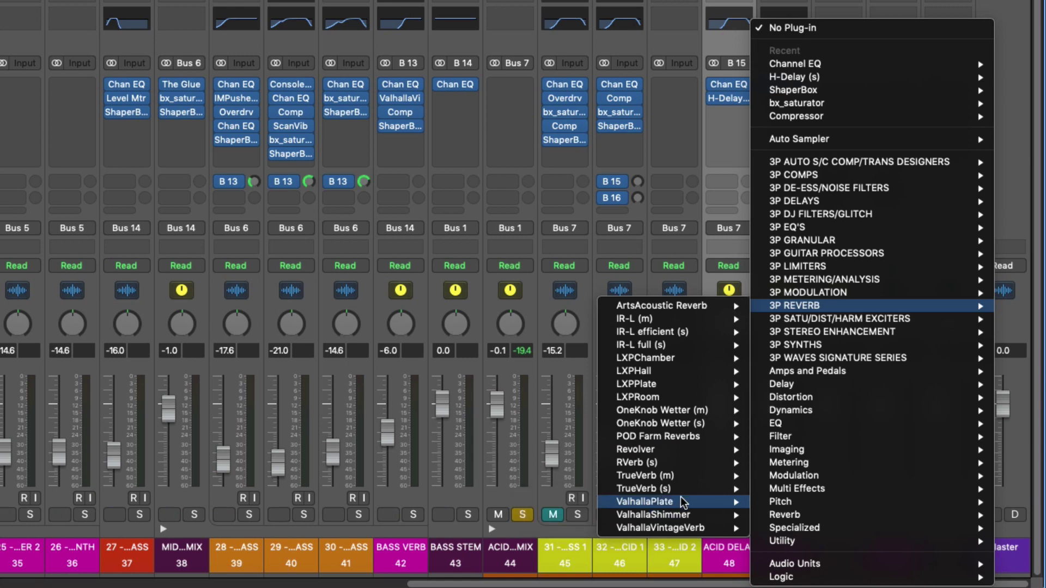
{"action": "mouse_move", "coordinate": [685, 528]}
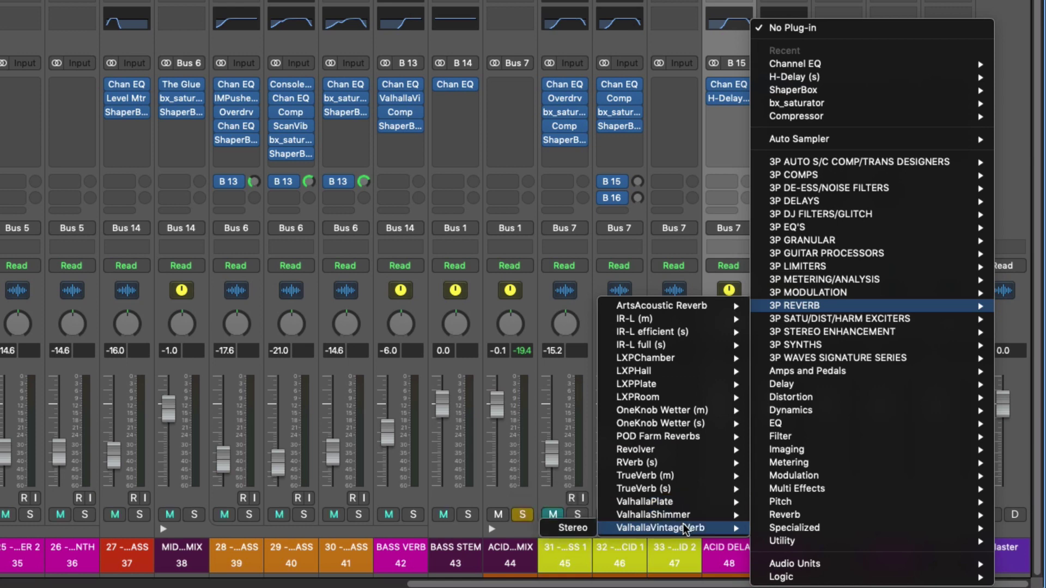
{"action": "left_click", "coordinate": [555, 528]}
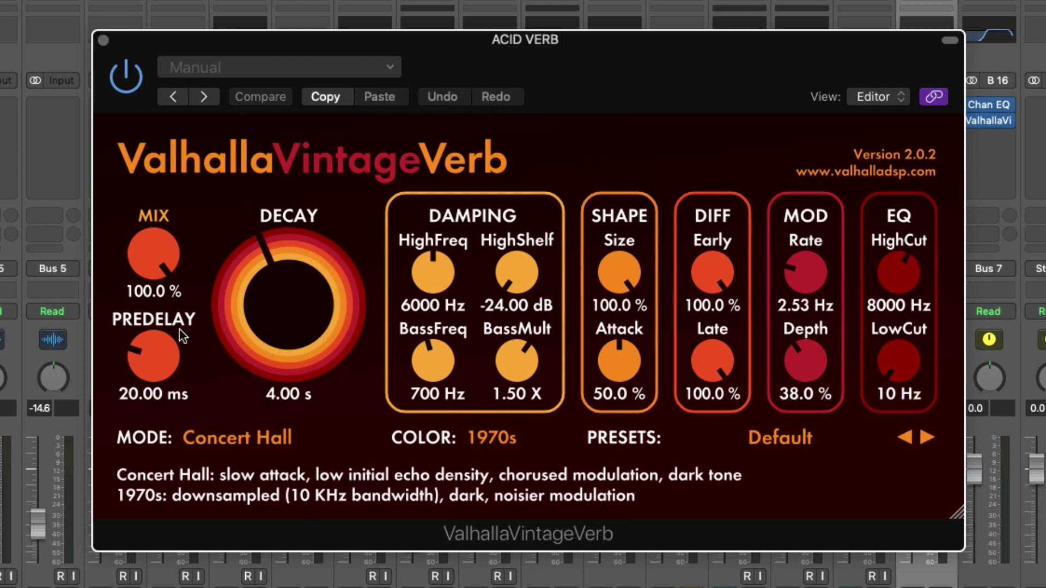
{"action": "left_click", "coordinate": [104, 40]}
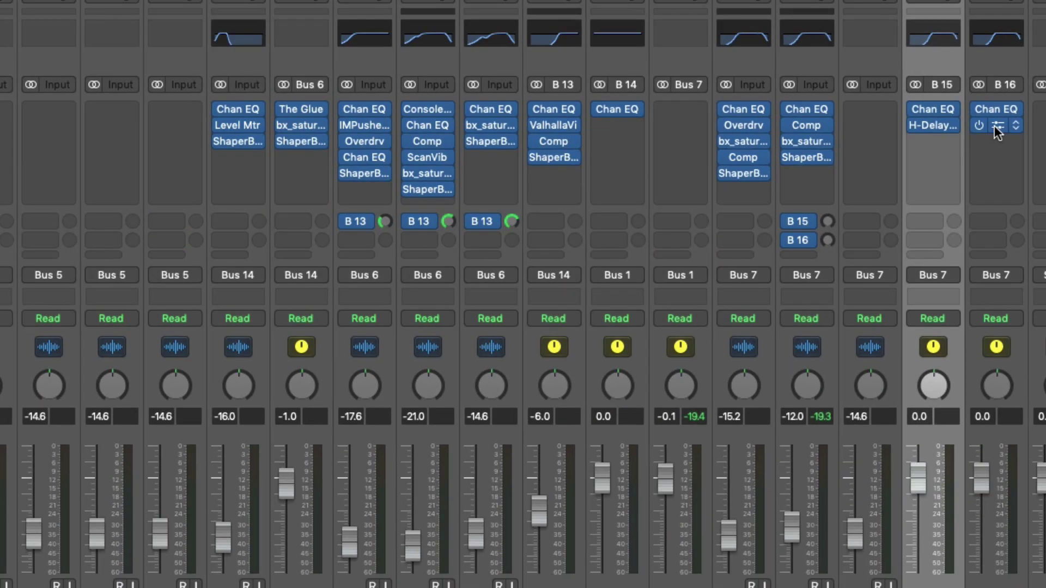
{"action": "left_click", "coordinate": [580, 286]}
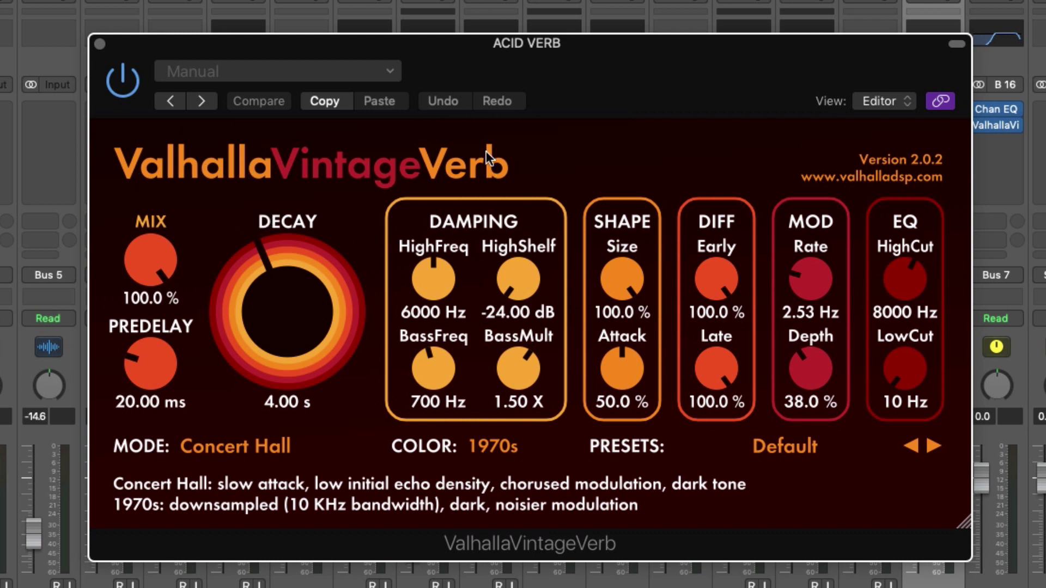
{"action": "left_click", "coordinate": [100, 43]}
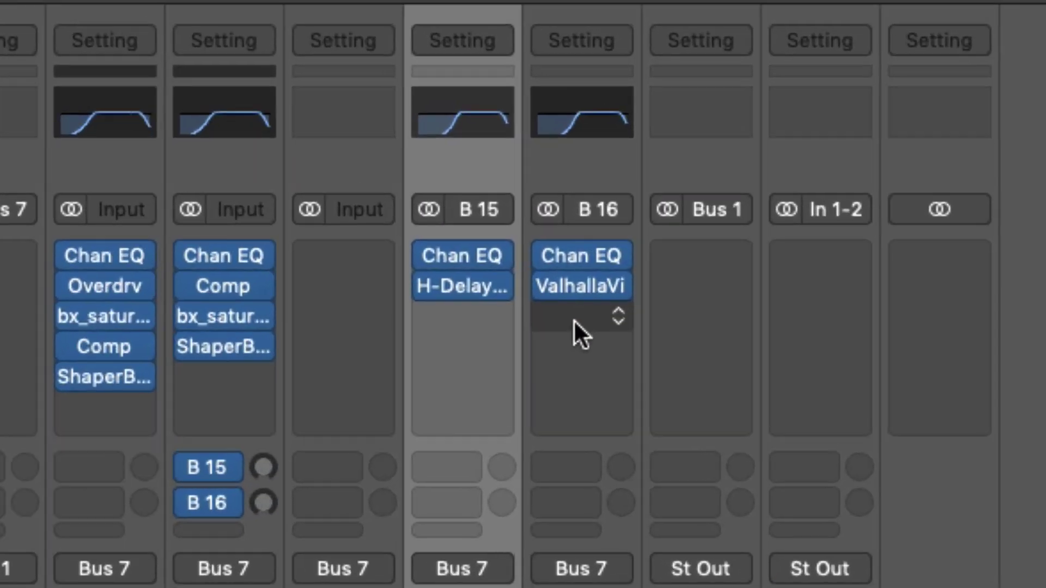
- Add a Channel EQ with a 200 Hz low cut after ValhallaVintageVerb on ACID VERB, and copy it to ACID DELAY's third insert slot
{"action": "left_click", "coordinate": [992, 144]}
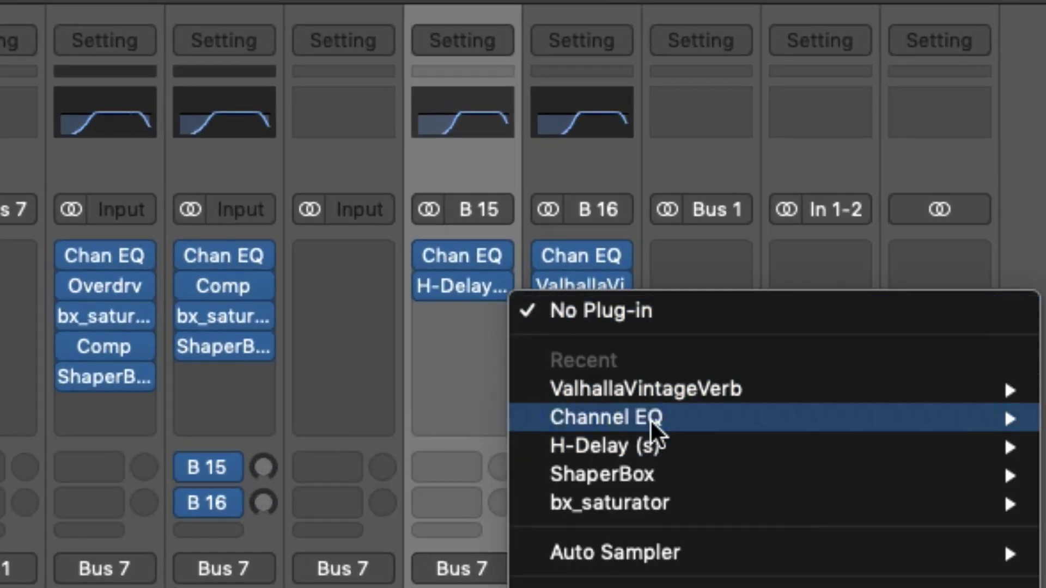
{"action": "mouse_move", "coordinate": [583, 420]}
{"action": "left_click", "coordinate": [404, 426]}
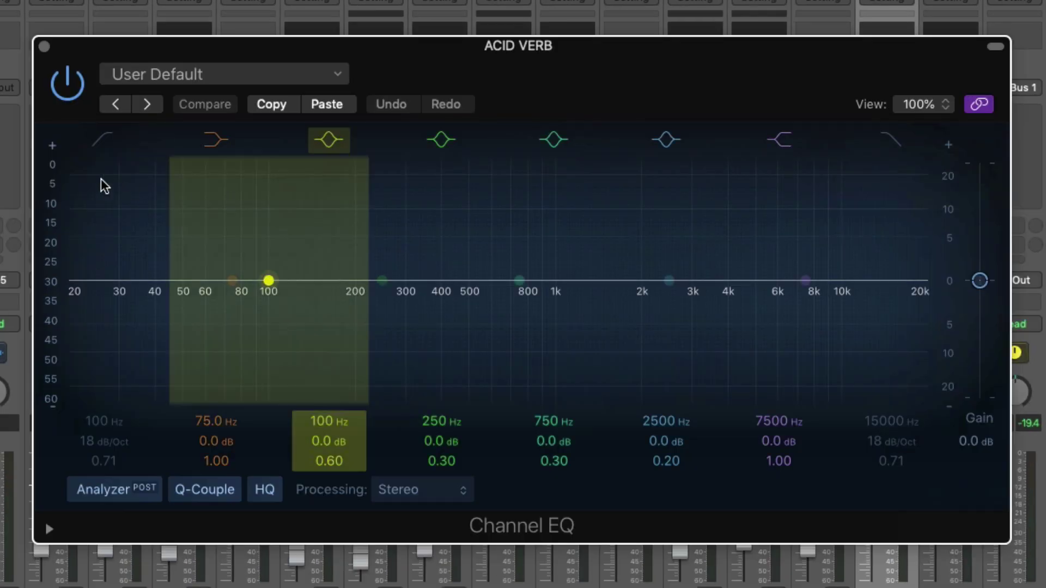
{"action": "left_click", "coordinate": [103, 140]}
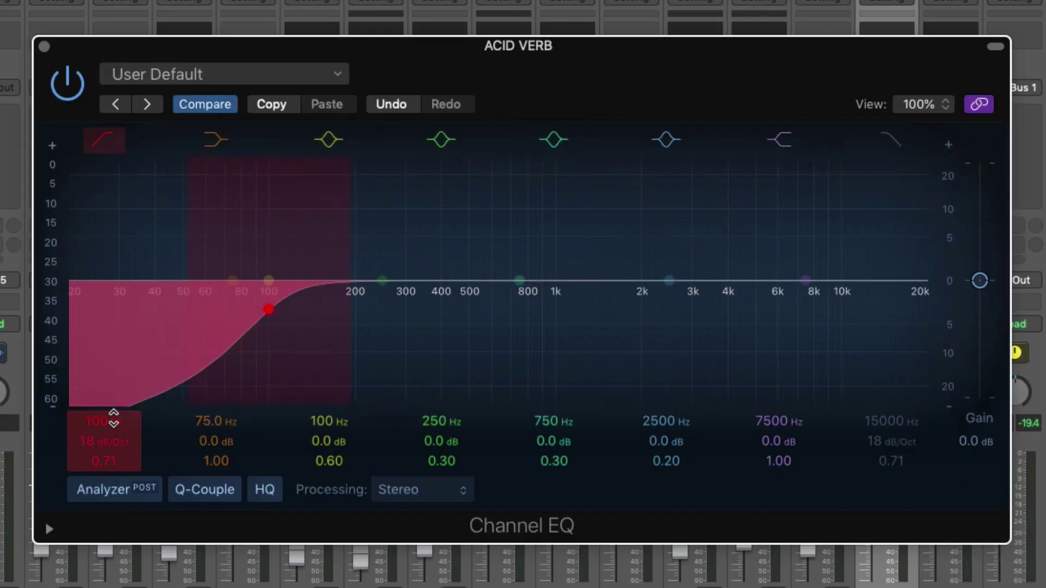
{"action": "type", "text": "200"}
{"action": "key", "text": "Return"}
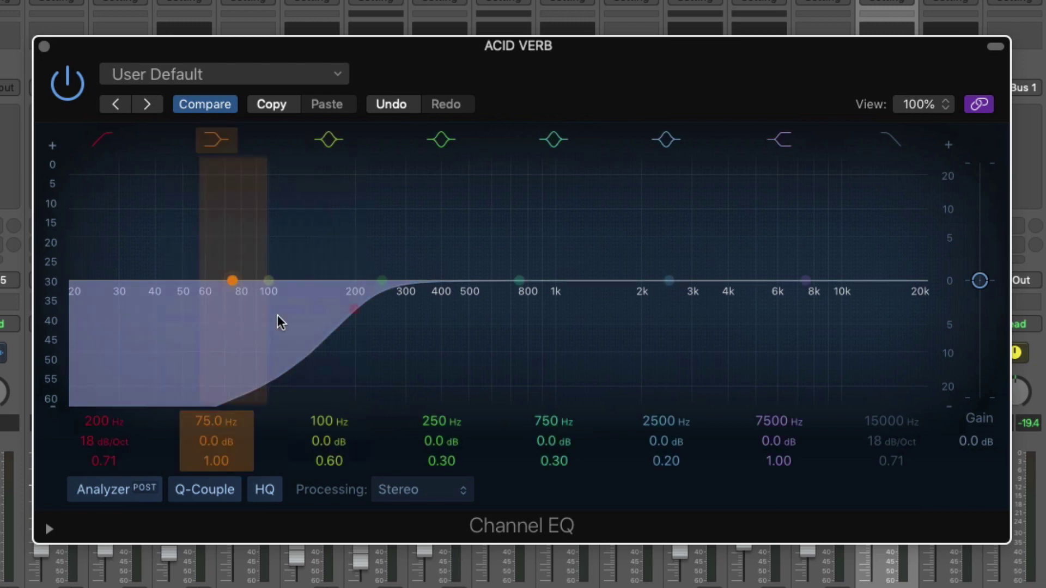
{"action": "left_click", "coordinate": [44, 47]}
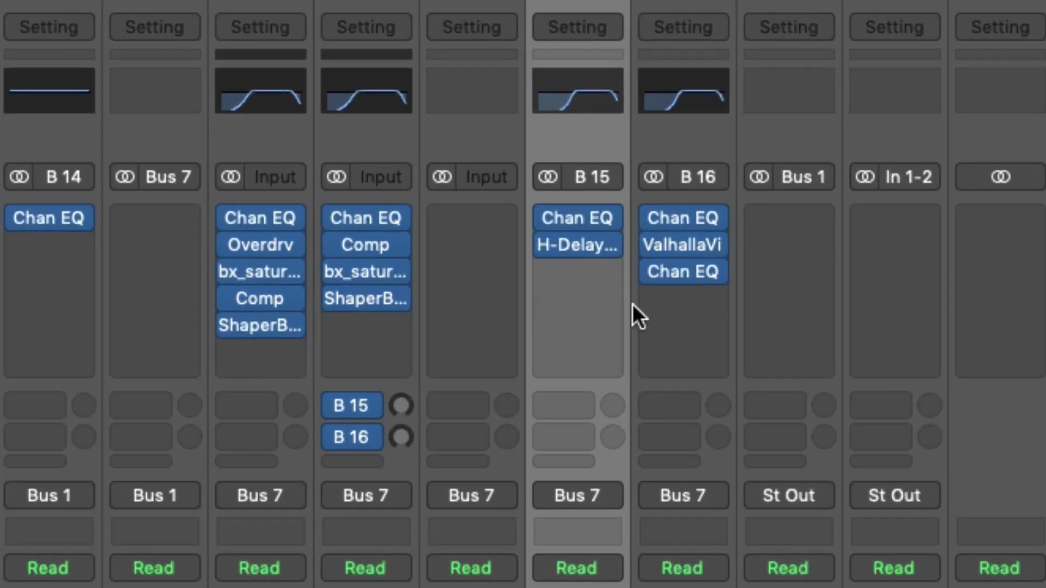
{"action": "left_click_drag", "start_coordinate": [681, 270], "coordinate": [593, 291]}
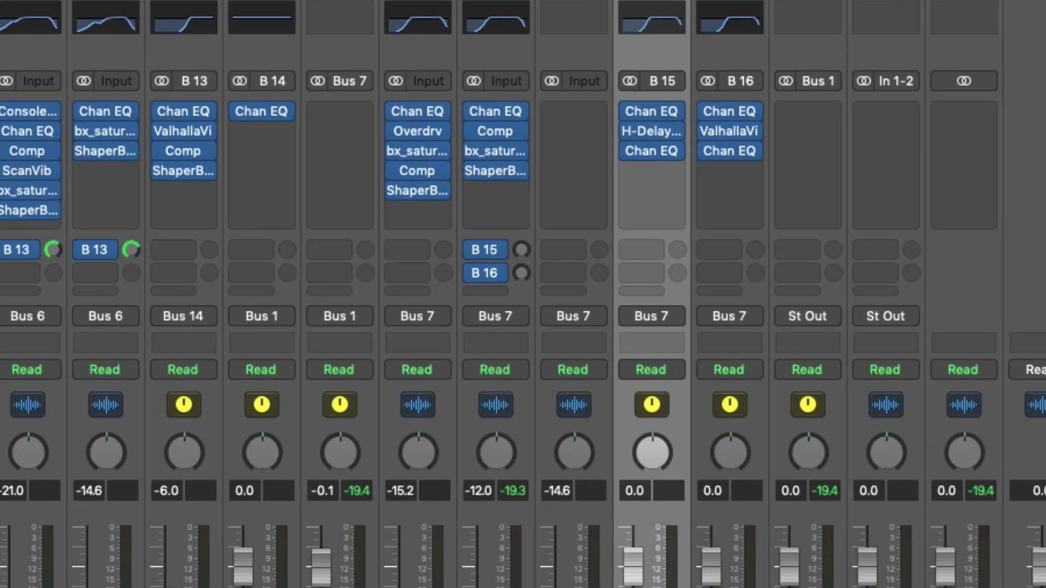
- Add sends on 33 - DROP ACID 2 to Bus 15 (ACID DELAY) and Bus 16 (ACID VERB)
{"action": "left_click", "coordinate": [650, 542]}
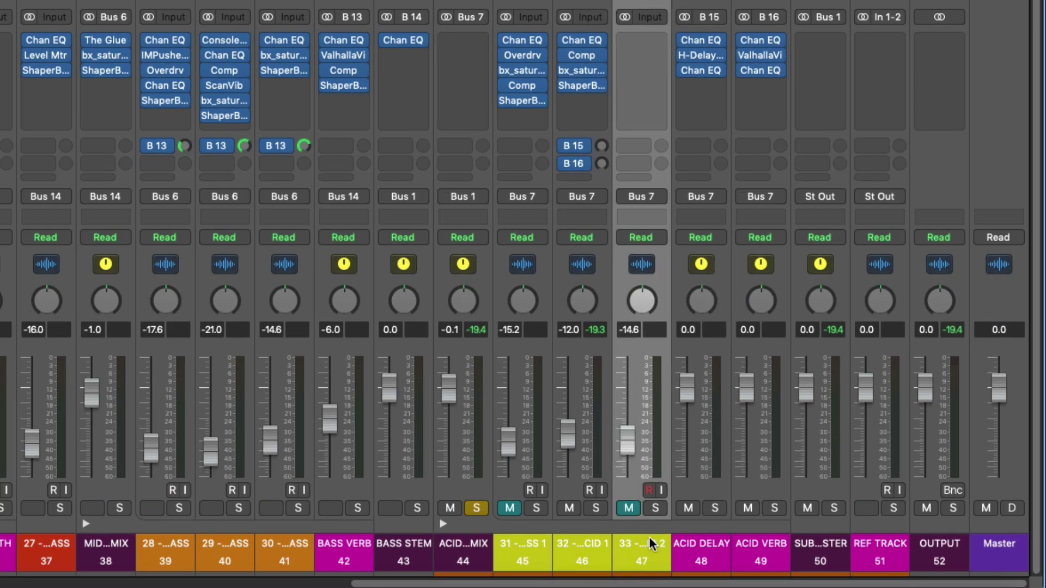
{"action": "left_click", "coordinate": [633, 146]}
{"action": "mouse_move", "coordinate": [637, 170]}
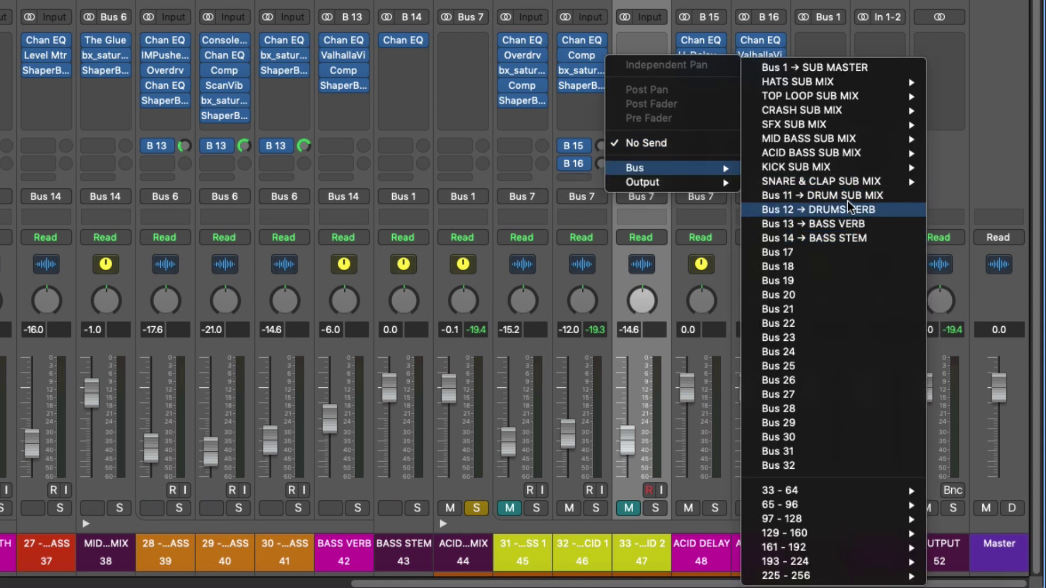
{"action": "mouse_move", "coordinate": [772, 157]}
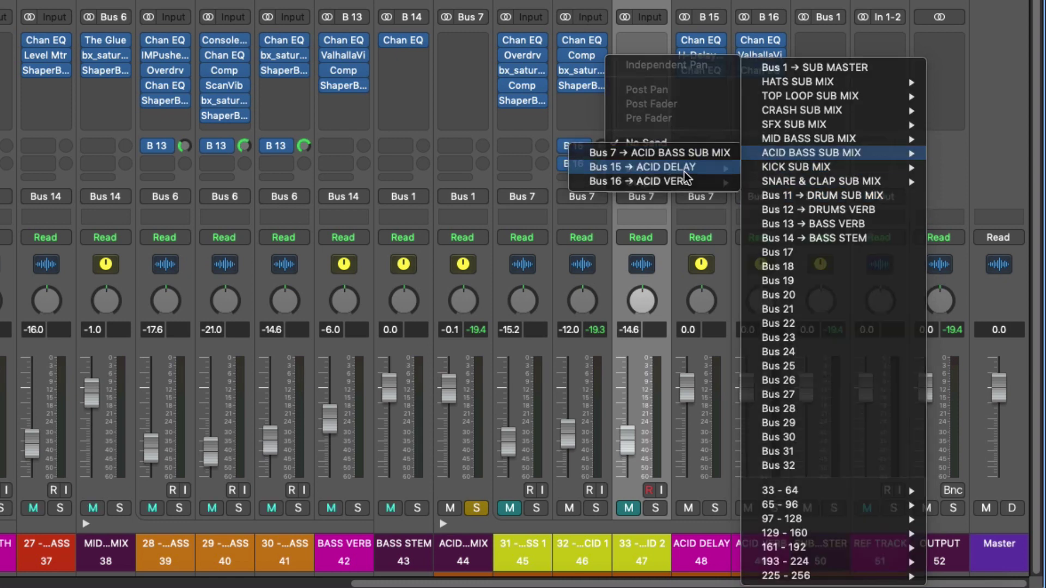
{"action": "left_click", "coordinate": [685, 168]}
{"action": "left_click", "coordinate": [639, 163]}
{"action": "mouse_move", "coordinate": [645, 185]}
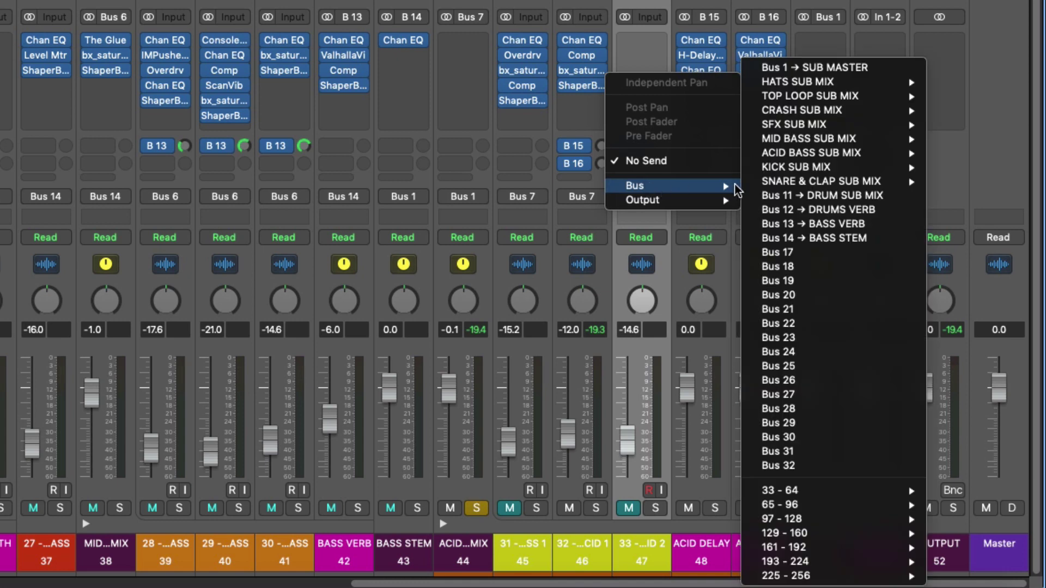
{"action": "mouse_move", "coordinate": [811, 155]}
{"action": "left_click", "coordinate": [676, 182]}
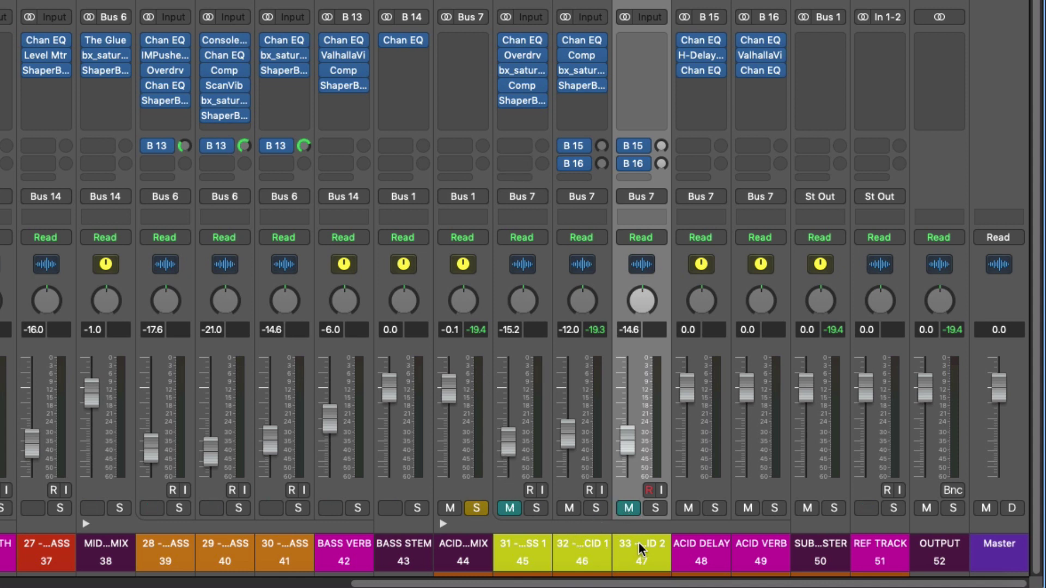
- During playback, raise DROP ACID 1's Bus 15 delay send to about -10 dB and bring up its Bus 16 reverb send
{"action": "key", "text": "x"}
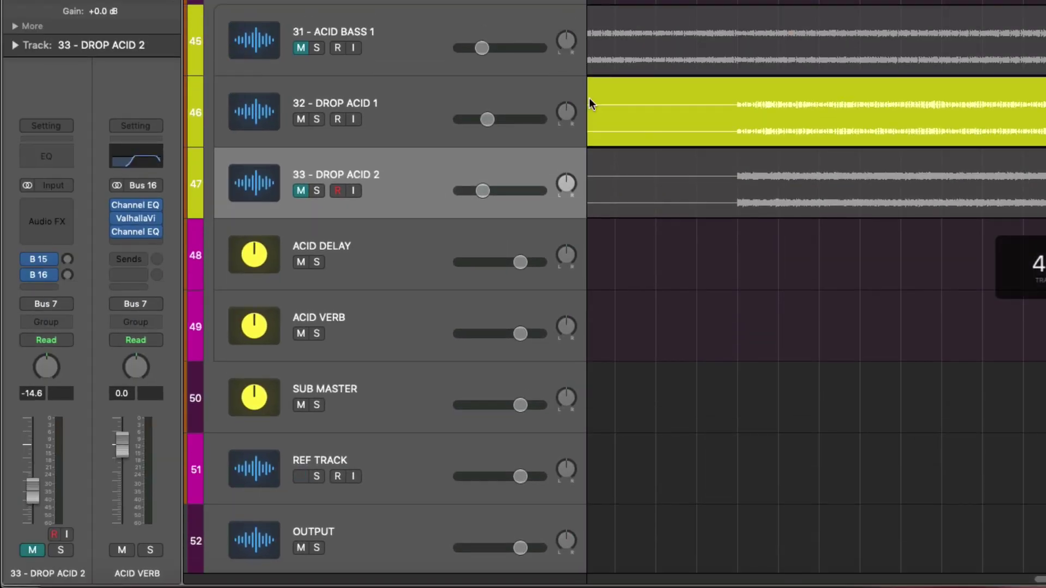
{"action": "key", "text": "space"}
{"action": "left_click", "coordinate": [412, 111]}
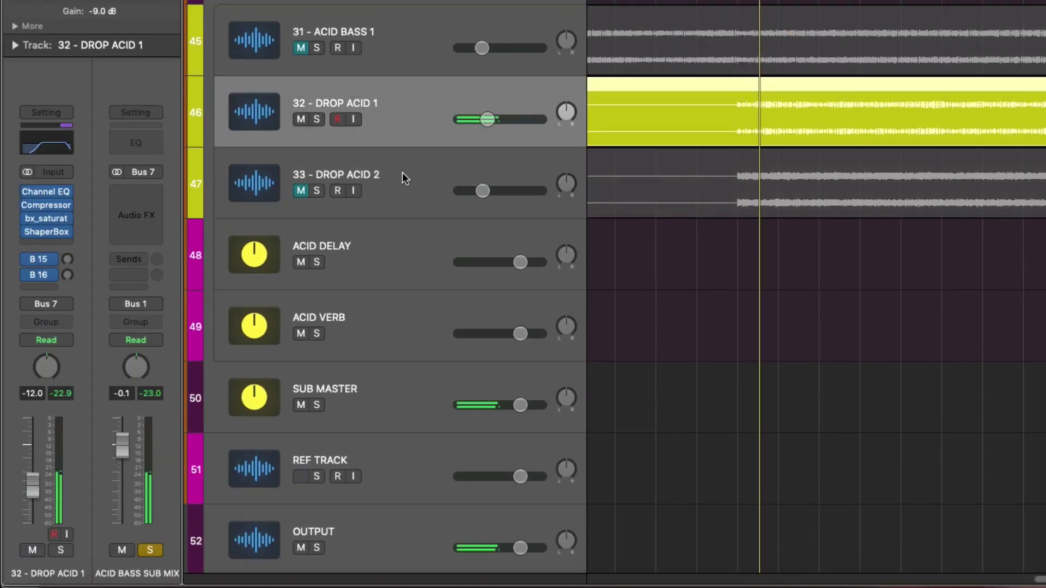
{"action": "left_click_drag", "start_coordinate": [66, 259], "coordinate": [57, 198]}
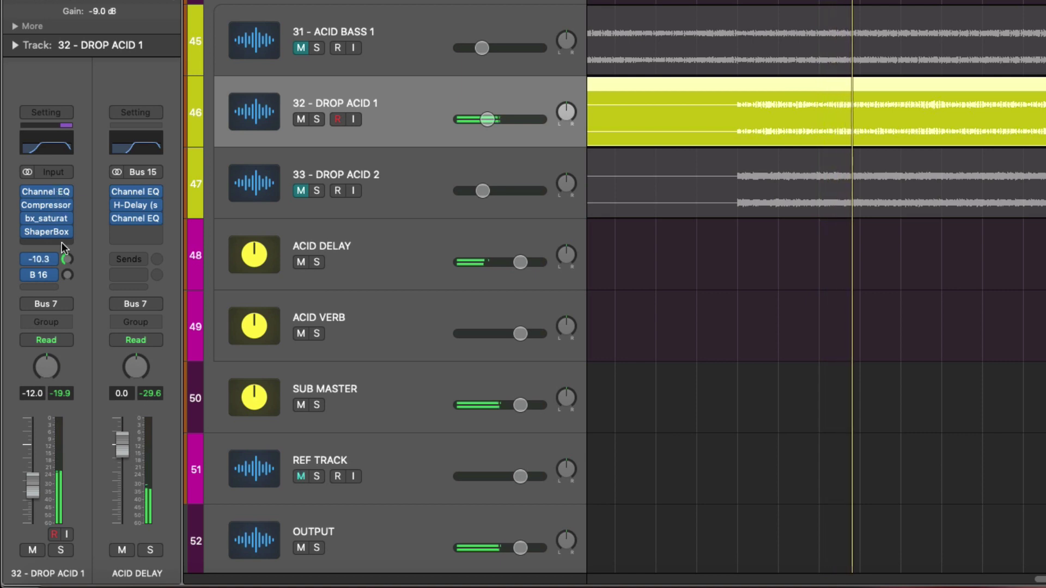
{"action": "left_click_drag", "start_coordinate": [66, 254], "coordinate": [62, 212]}
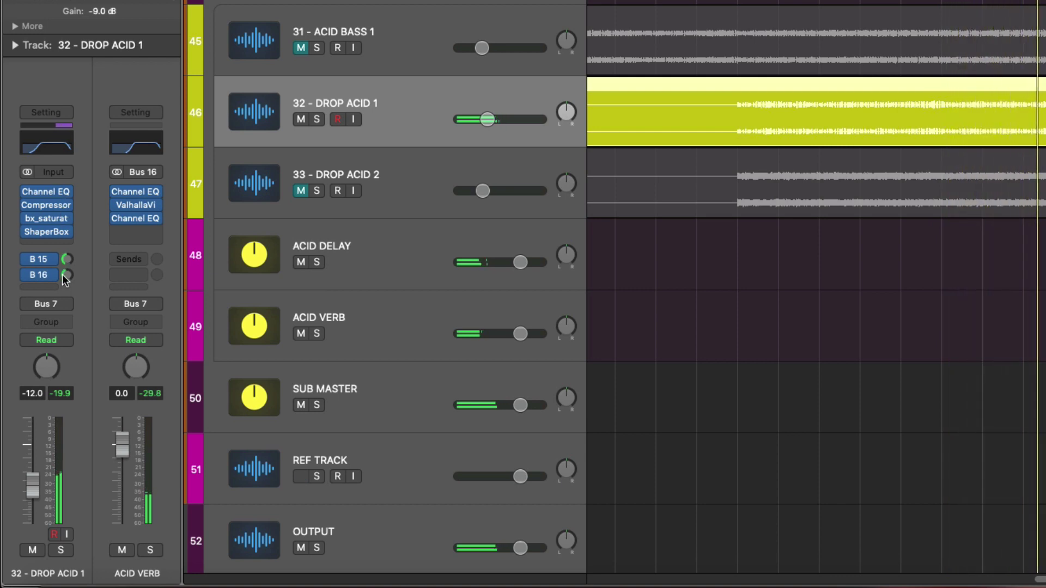
{"action": "scroll", "coordinate": [409, 174], "scroll_direction": "up", "scroll_amount": 2}
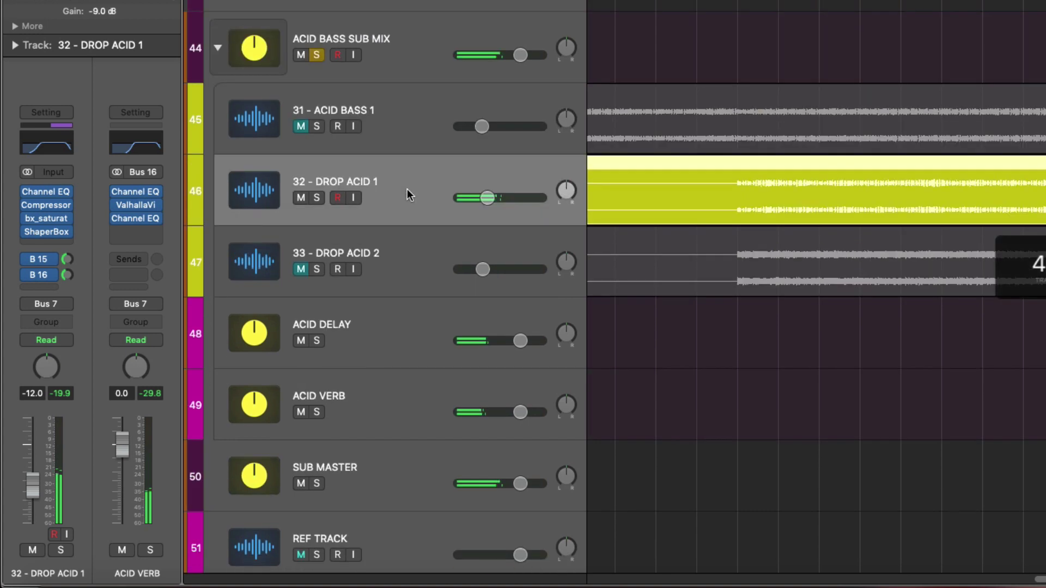
{"action": "scroll", "coordinate": [407, 196], "scroll_direction": "down", "scroll_amount": 2}
- Select the ACID DELAY and ACID VERB tracks and copy ShaperBox to the fourth insert slot of both in the mixer
{"action": "left_click", "coordinate": [393, 275]}
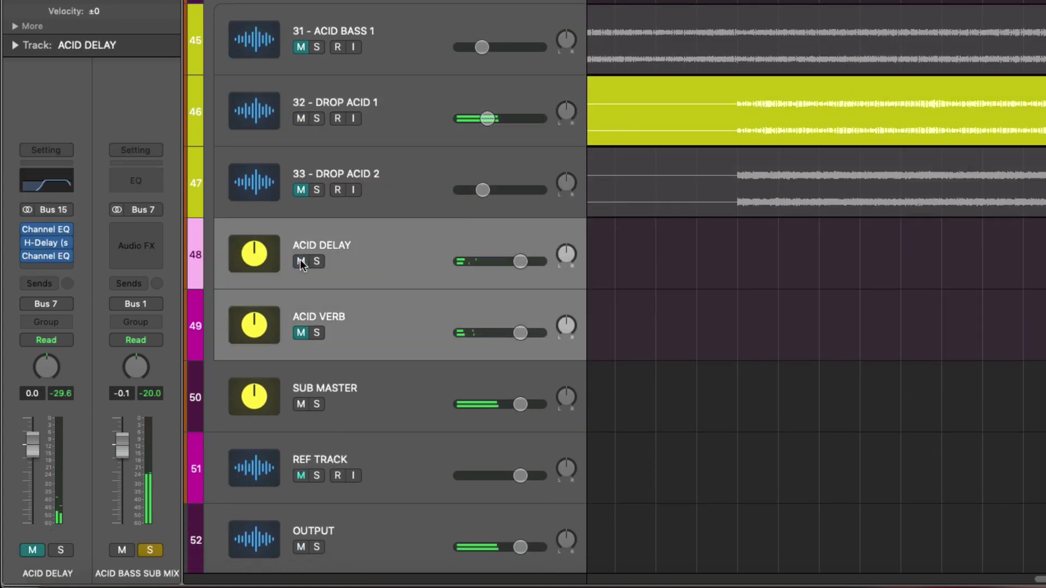
{"action": "key", "text": "x"}
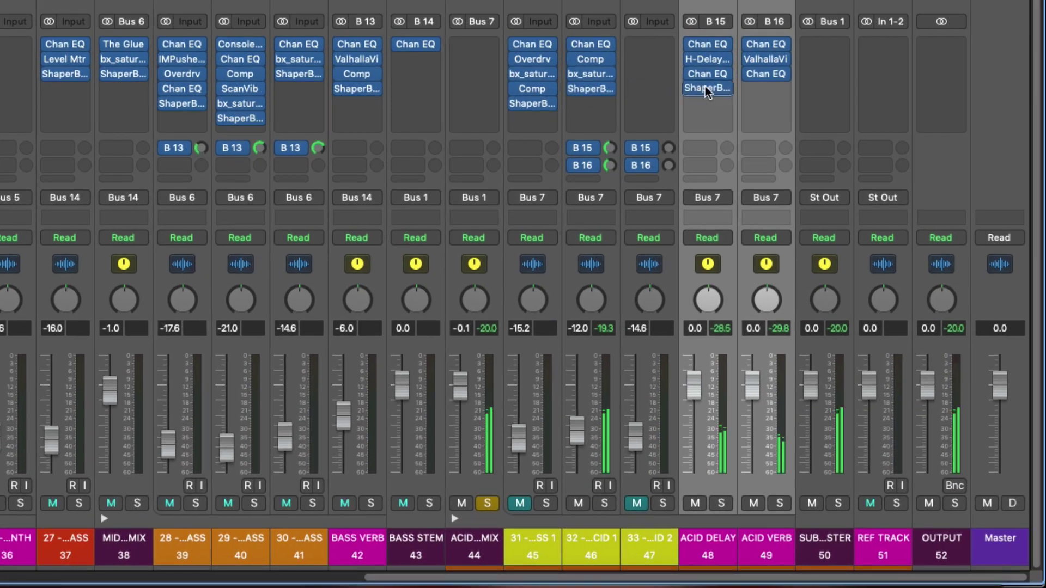
{"action": "left_click_drag", "start_coordinate": [705, 88], "coordinate": [758, 86]}
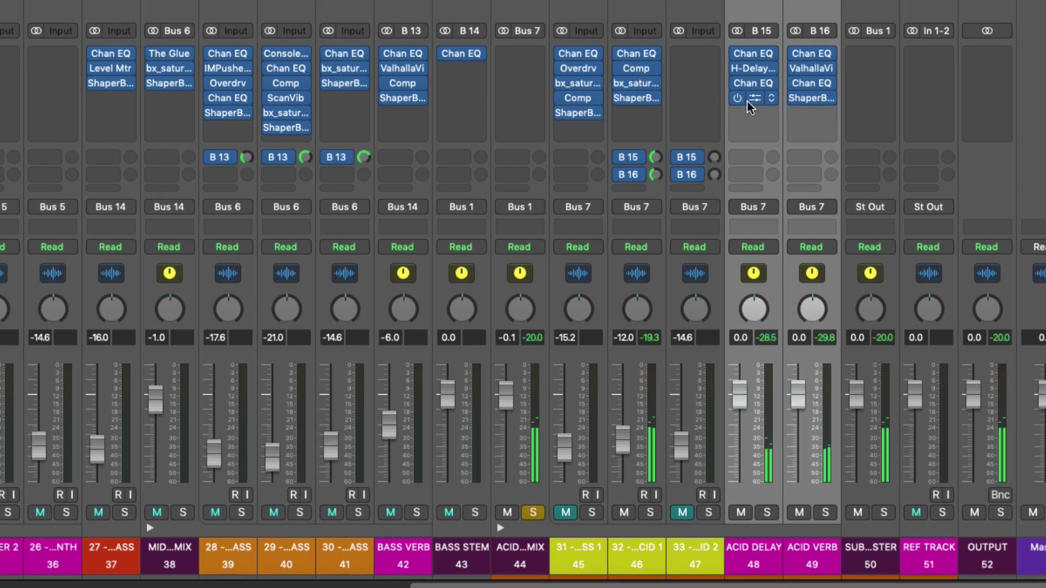
- Lower the low split of ACID DELAY's ShaperBox to 381 Hz and close the plug-in window
{"action": "left_click", "coordinate": [747, 100]}
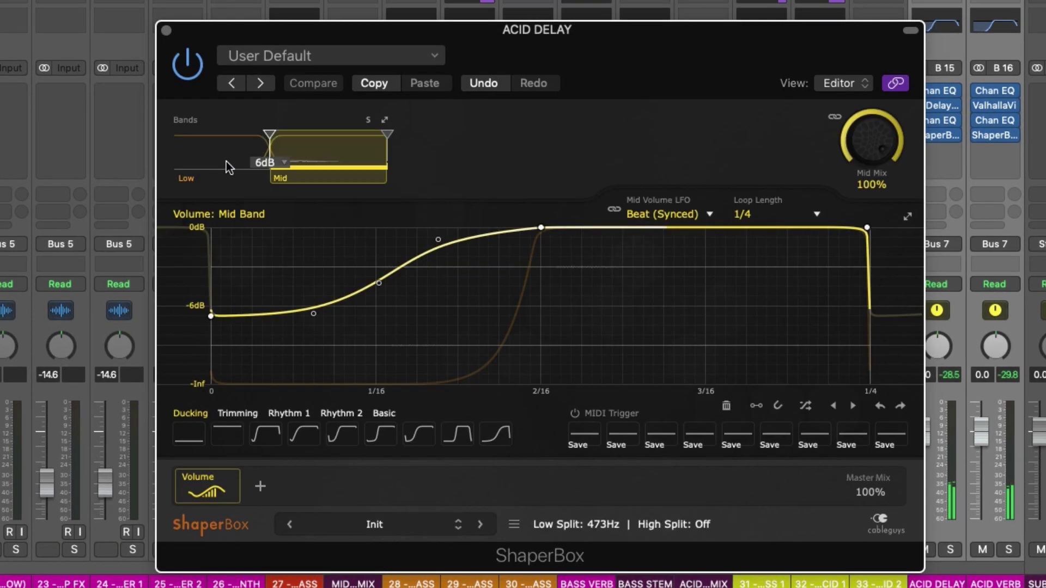
{"action": "left_click_drag", "start_coordinate": [271, 138], "coordinate": [264, 138]}
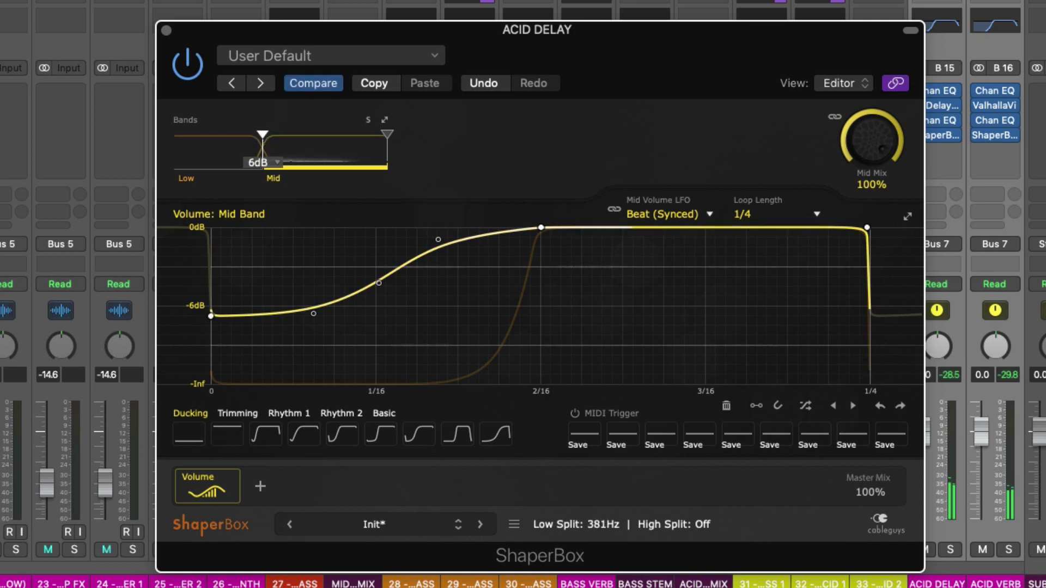
{"action": "left_click", "coordinate": [166, 30]}
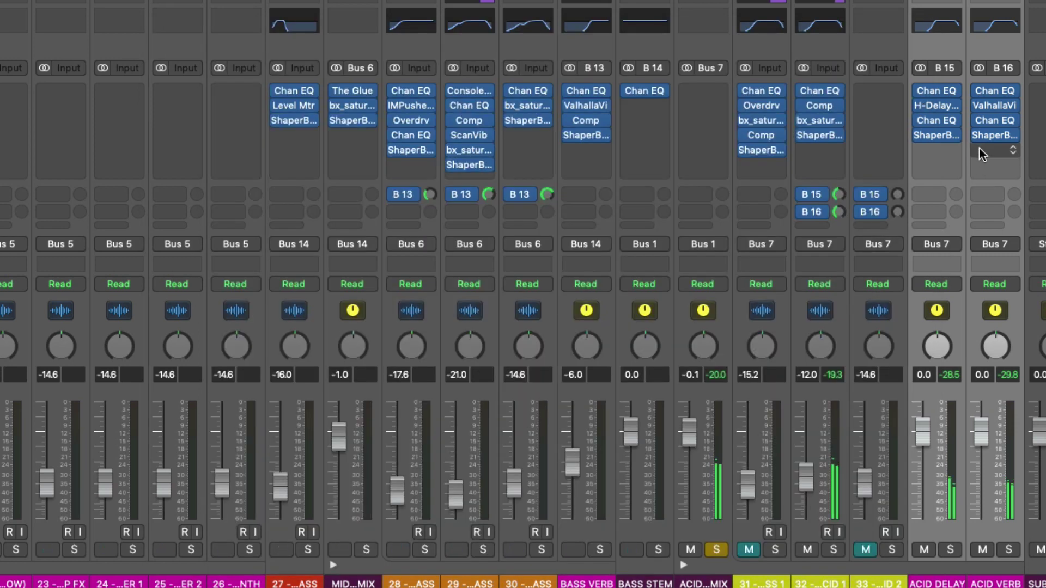
{"action": "left_click", "coordinate": [1009, 136]}
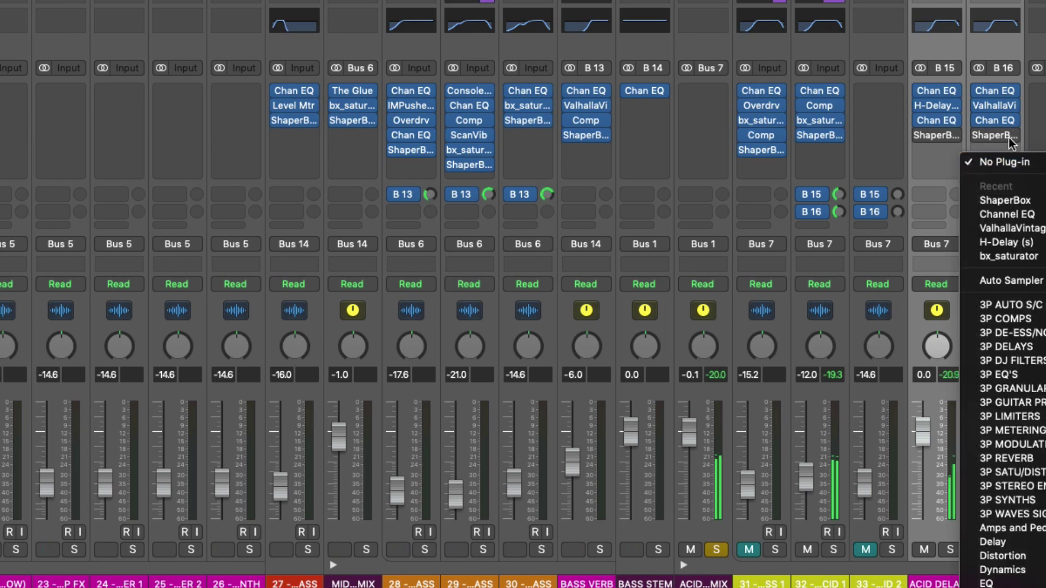
{"action": "left_click", "coordinate": [974, 144]}
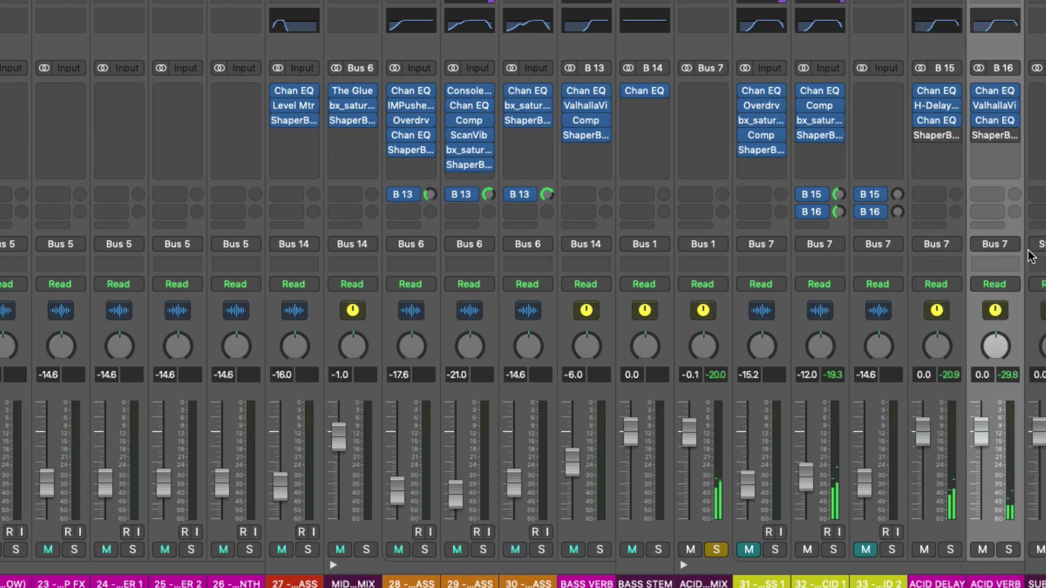
{"action": "left_click", "coordinate": [1005, 135]}
{"action": "left_click", "coordinate": [1034, 30]}
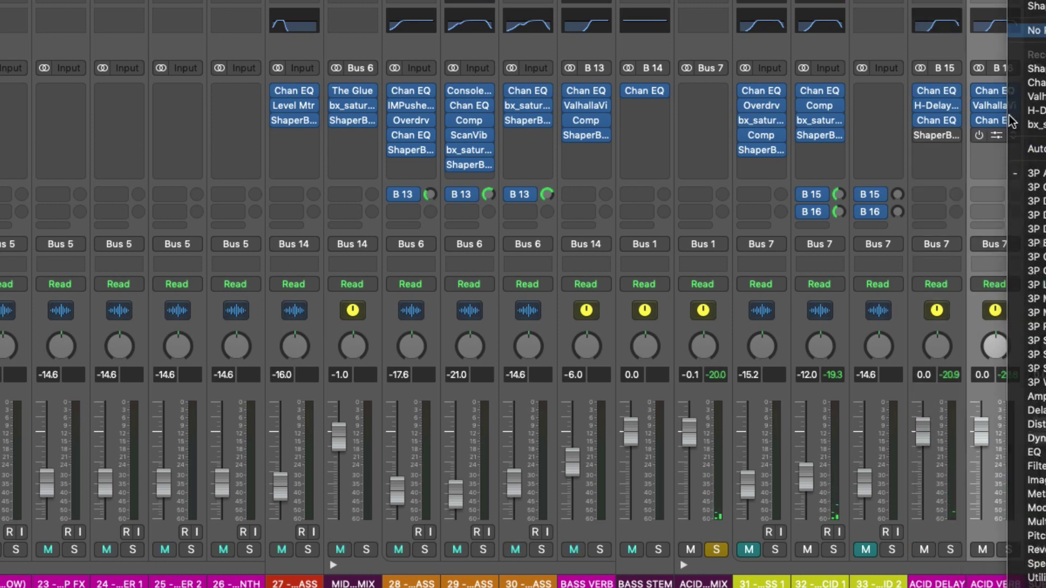
{"action": "key", "text": "super+z"}
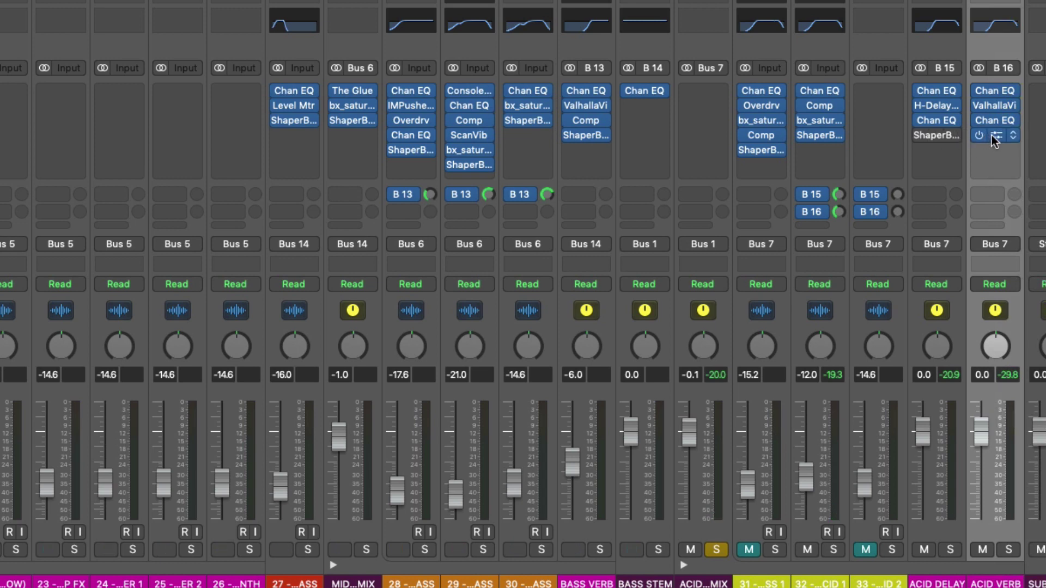
- Set the low split of ACID VERB's ShaperBox to 381 Hz, matching ACID DELAY, and close the plug-in window
{"action": "left_click", "coordinate": [1001, 140]}
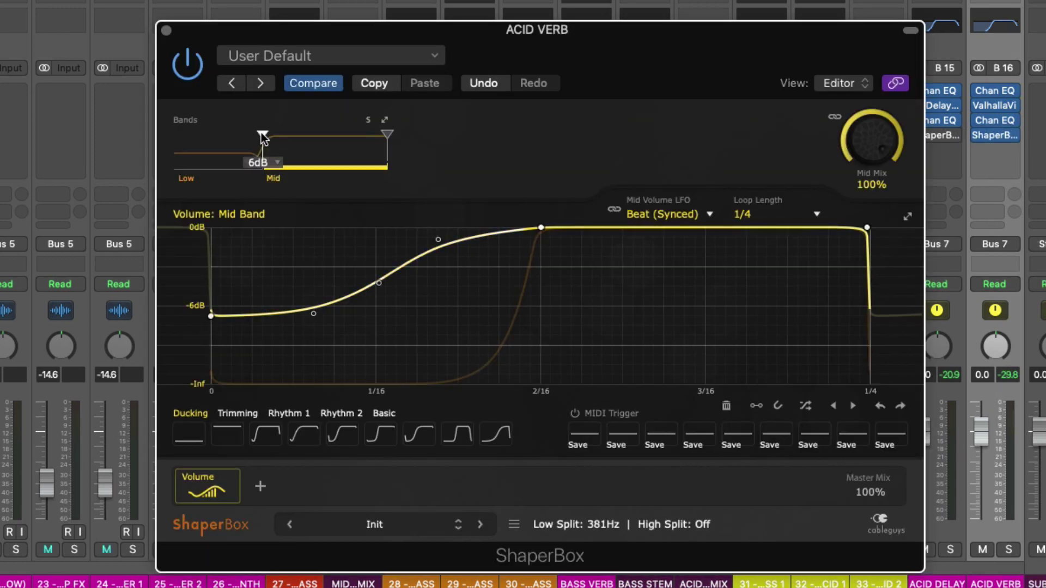
{"action": "left_click", "coordinate": [166, 30]}
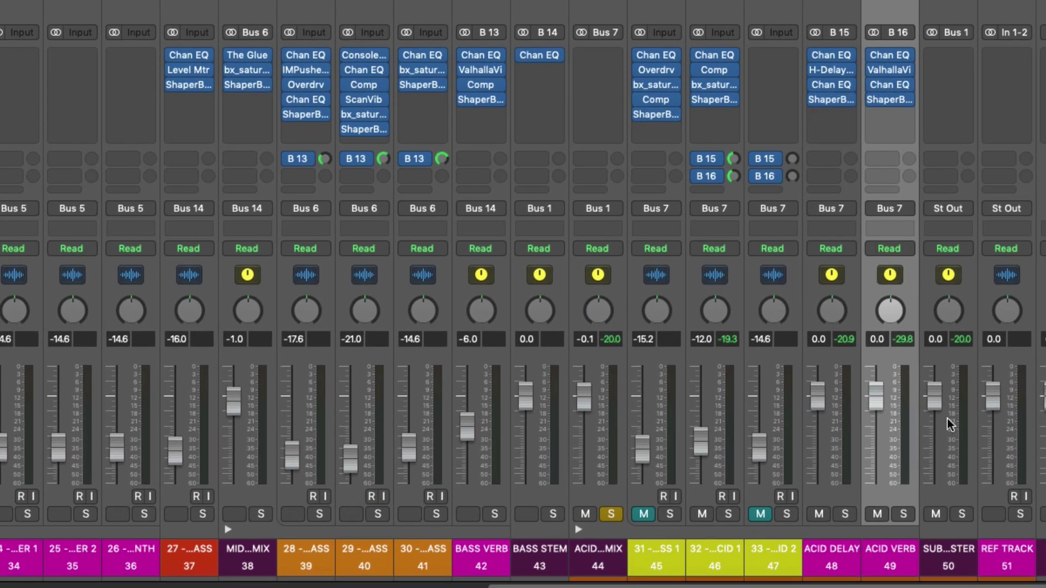
- During playback, select ACID DELAY and ACID VERB and mute and unmute them together to compare the sound without effects
{"action": "key", "text": "space"}
{"action": "left_click_drag", "start_coordinate": [828, 554], "coordinate": [864, 555]}
{"action": "left_click", "coordinate": [878, 514]}
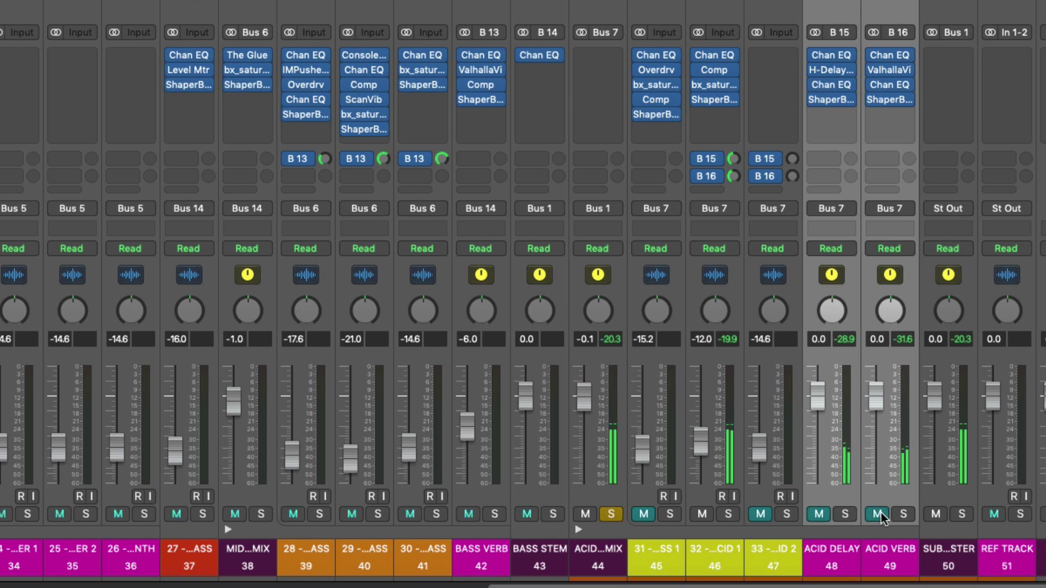
{"action": "left_click", "coordinate": [879, 514]}
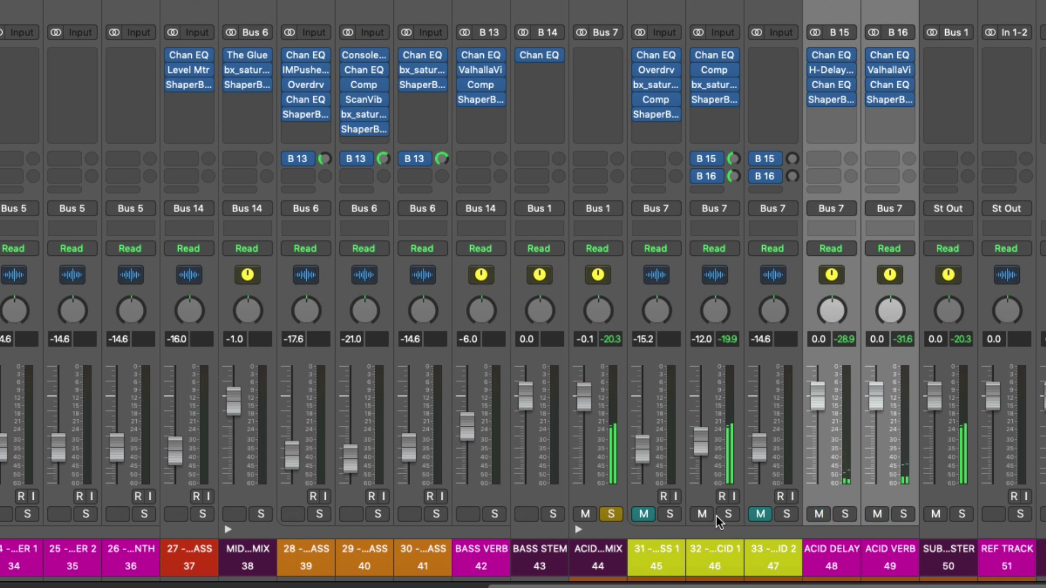
- Switch playback from DROP ACID 1 to DROP ACID 2 using their mutes and select the DROP ACID 2 channel strip
{"action": "key", "text": "x"}
{"action": "scroll", "coordinate": [299, 276], "scroll_direction": "up", "scroll_amount": 3}
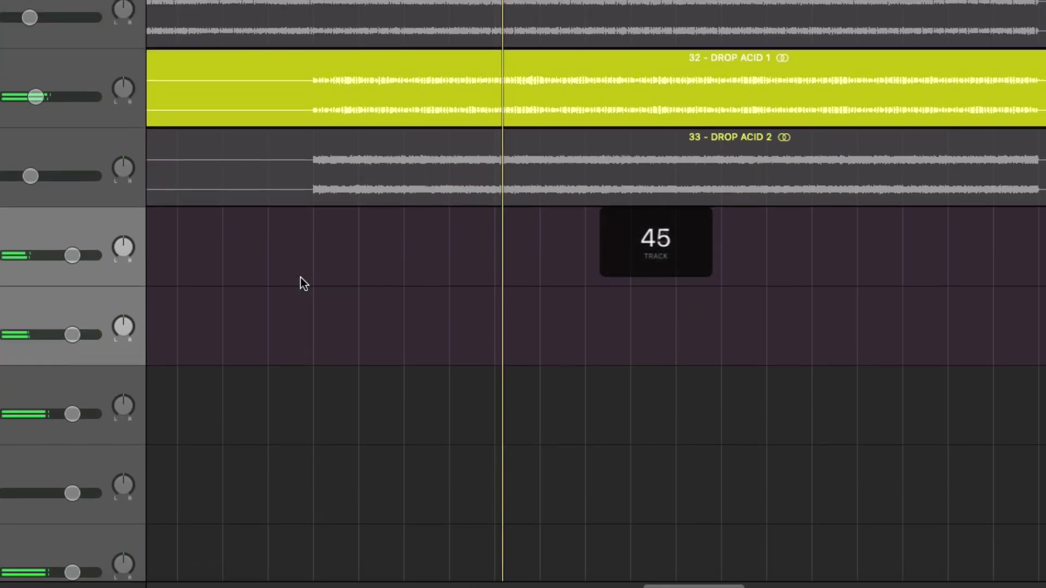
{"action": "key", "text": "x"}
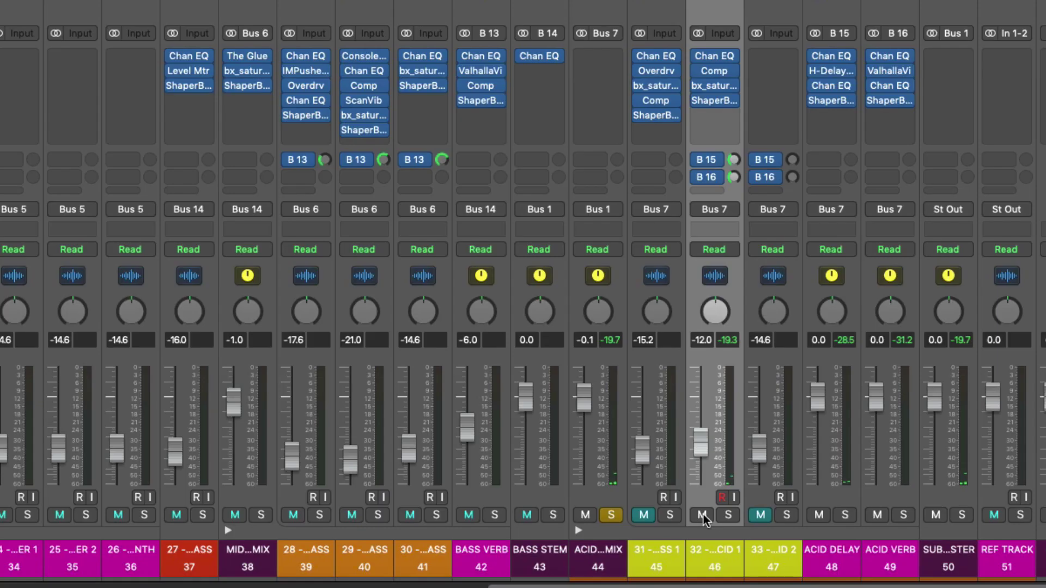
{"action": "left_click", "coordinate": [759, 515]}
{"action": "left_click", "coordinate": [702, 515]}
{"action": "left_click", "coordinate": [769, 554]}
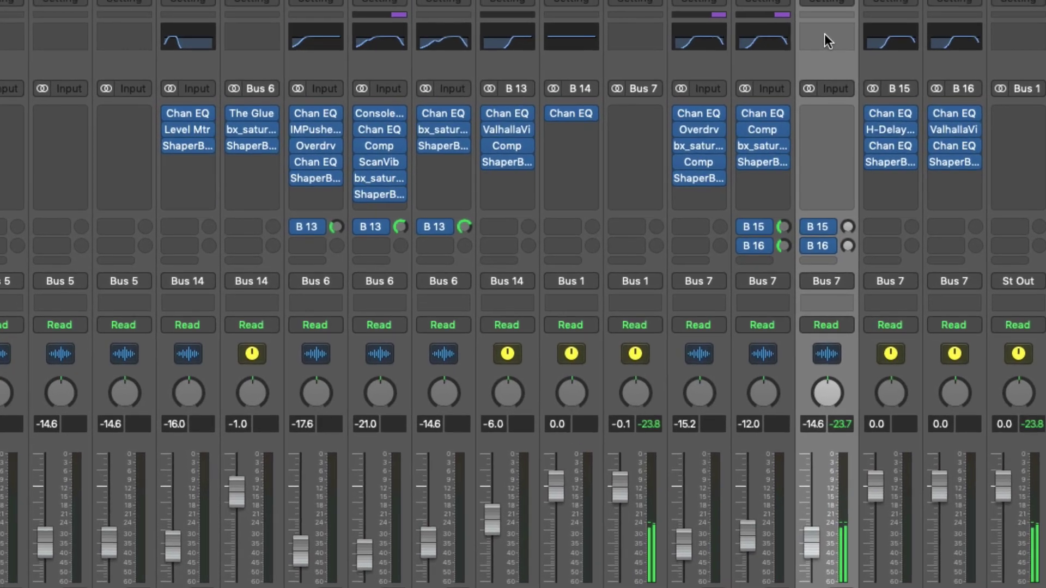
- Add a Channel EQ to DROP ACID 2 with a low cut at 260 Hz and a high cut at 13800 Hz
{"action": "left_click", "coordinate": [773, 12]}
{"action": "left_click_drag", "start_coordinate": [66, 303], "coordinate": [119, 170]}
{"action": "key", "text": "super+z"}
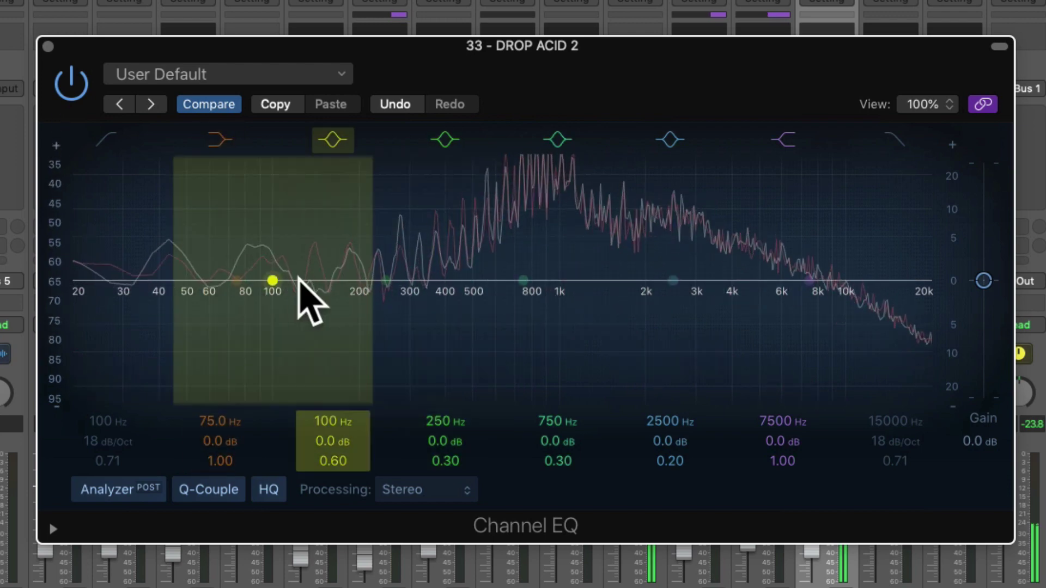
{"action": "left_click", "coordinate": [103, 141]}
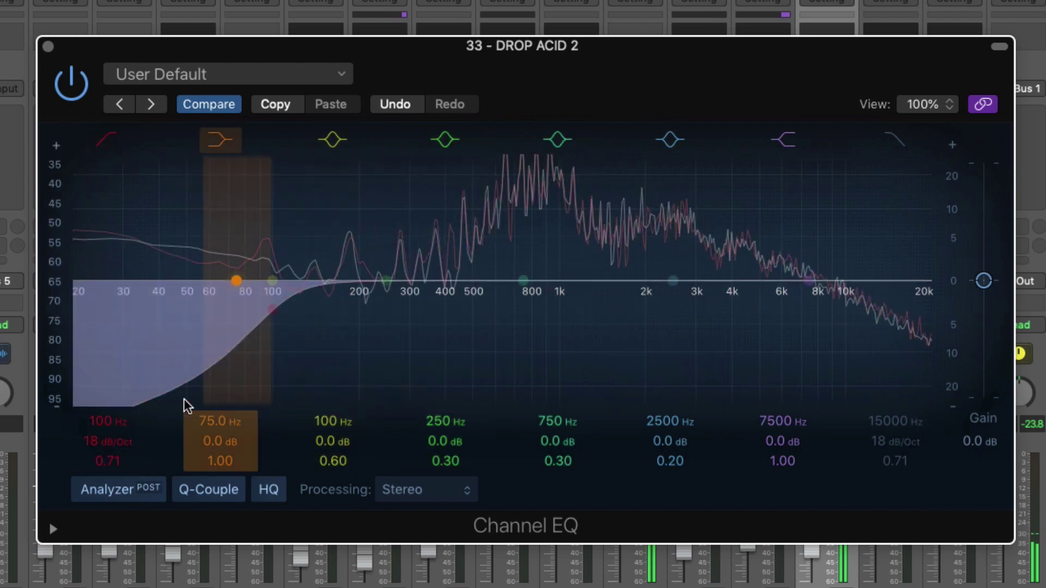
{"action": "left_click_drag", "start_coordinate": [108, 429], "coordinate": [108, 403]}
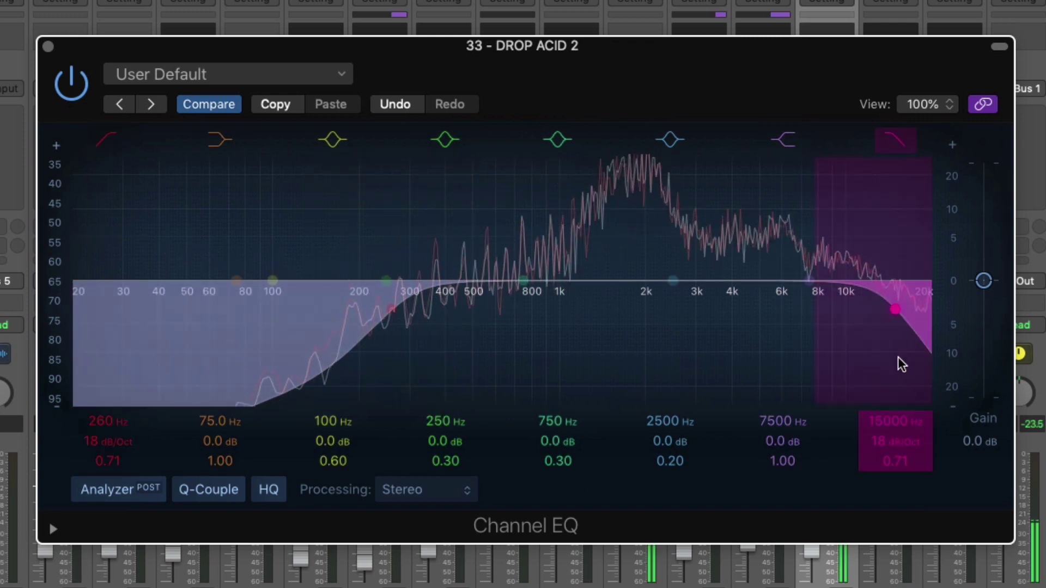
{"action": "mouse_move", "coordinate": [897, 422]}
{"action": "left_mouse_down"}
{"action": "mouse_move", "coordinate": [898, 435]}
{"action": "mouse_move", "coordinate": [898, 416]}
{"action": "left_mouse_up"}
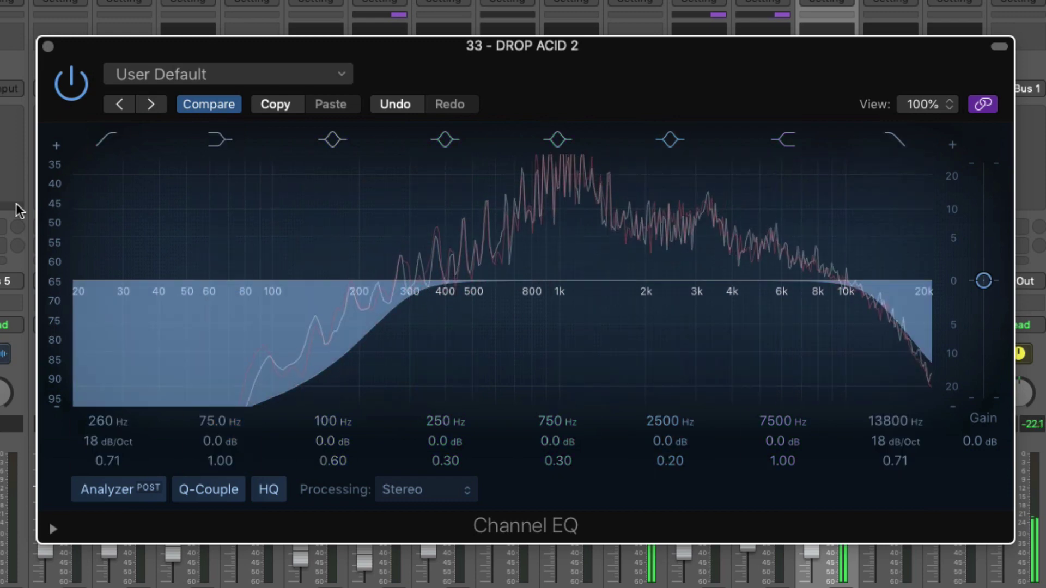
- Reset the EQ's low-shelf gain to 0.0 dB, shift the analyzer scale to the 20–80 range and close the plug-in window
{"action": "left_click_drag", "start_coordinate": [65, 217], "coordinate": [71, 273]}
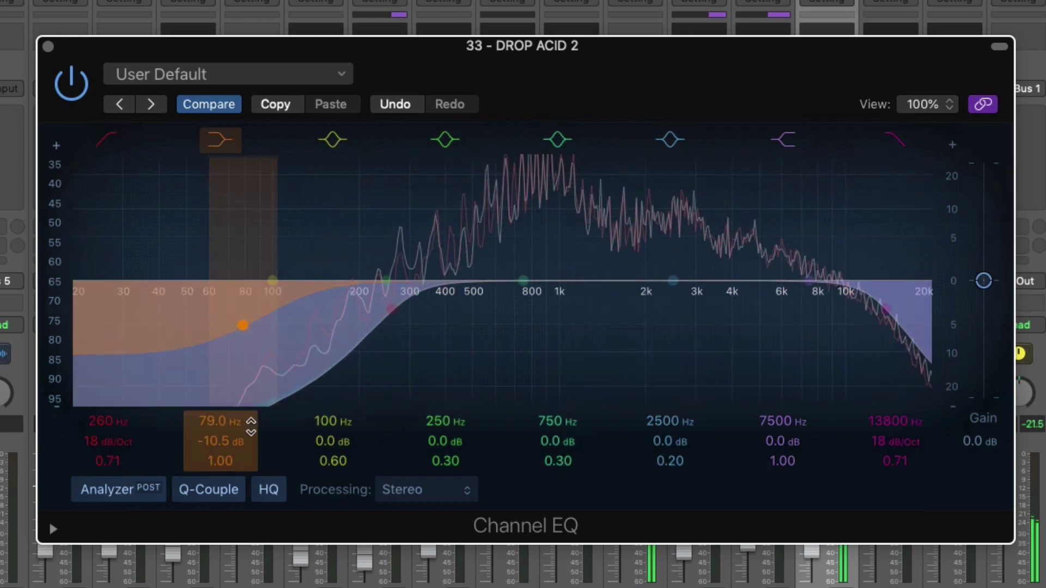
{"action": "left_click", "coordinate": [207, 440], "text": "alt"}
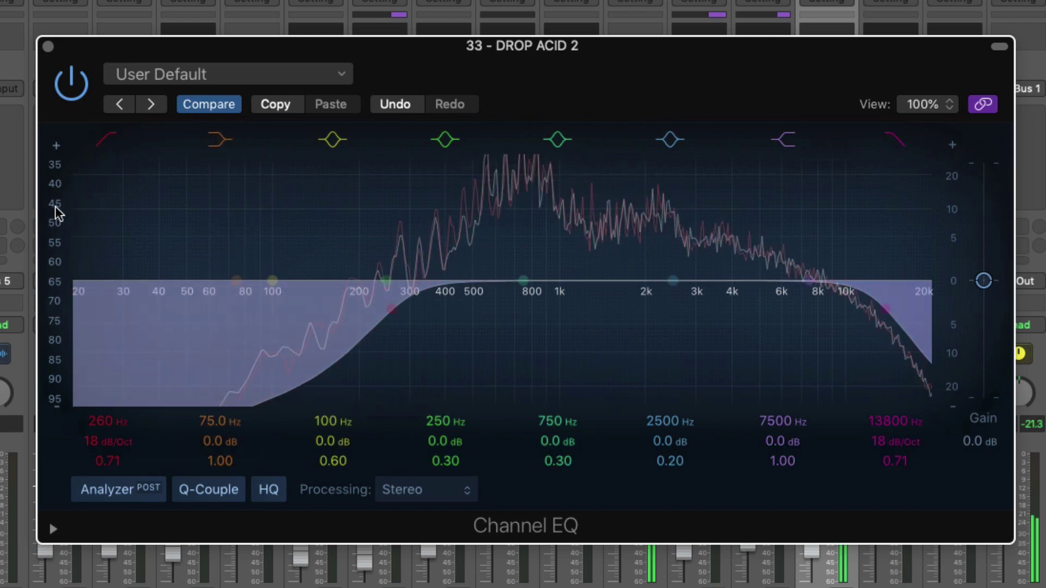
{"action": "left_click_drag", "start_coordinate": [55, 206], "coordinate": [58, 258]}
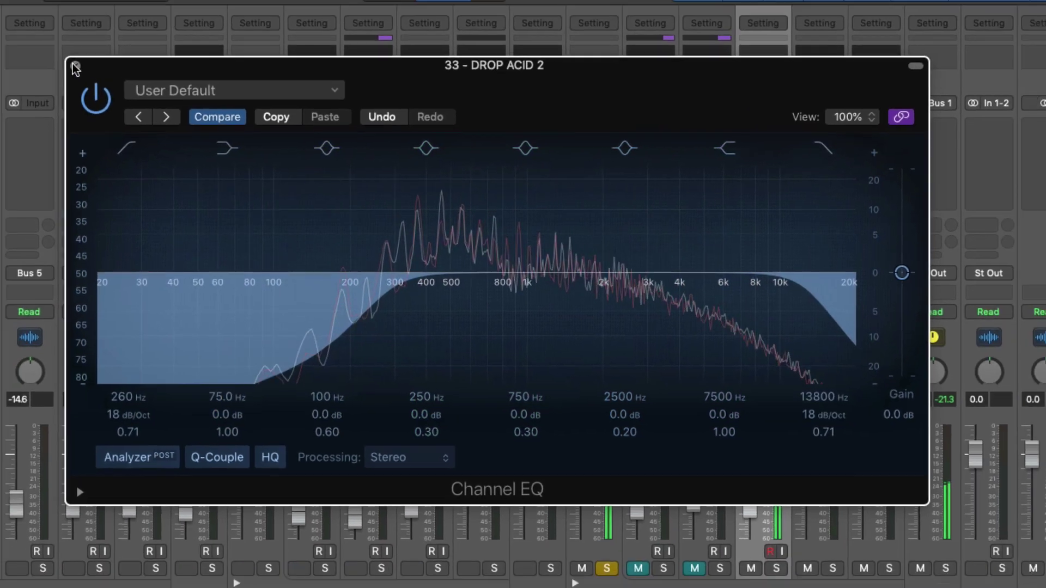
{"action": "left_click", "coordinate": [47, 47]}
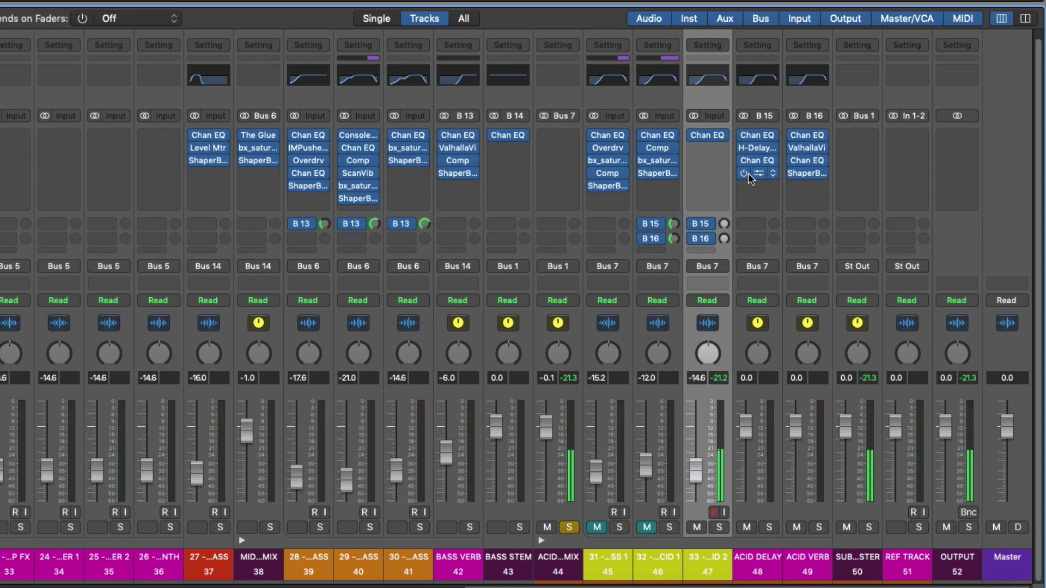
- Insert Scanner Vibrato in DROP ACID 2's second insert slot
{"action": "left_click", "coordinate": [706, 148]}
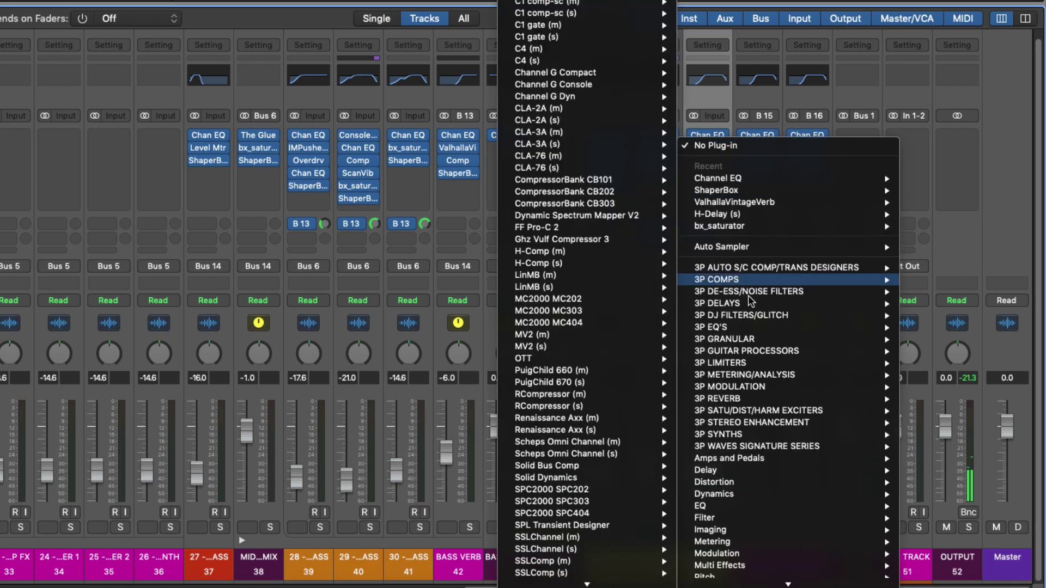
{"action": "mouse_move", "coordinate": [789, 497]}
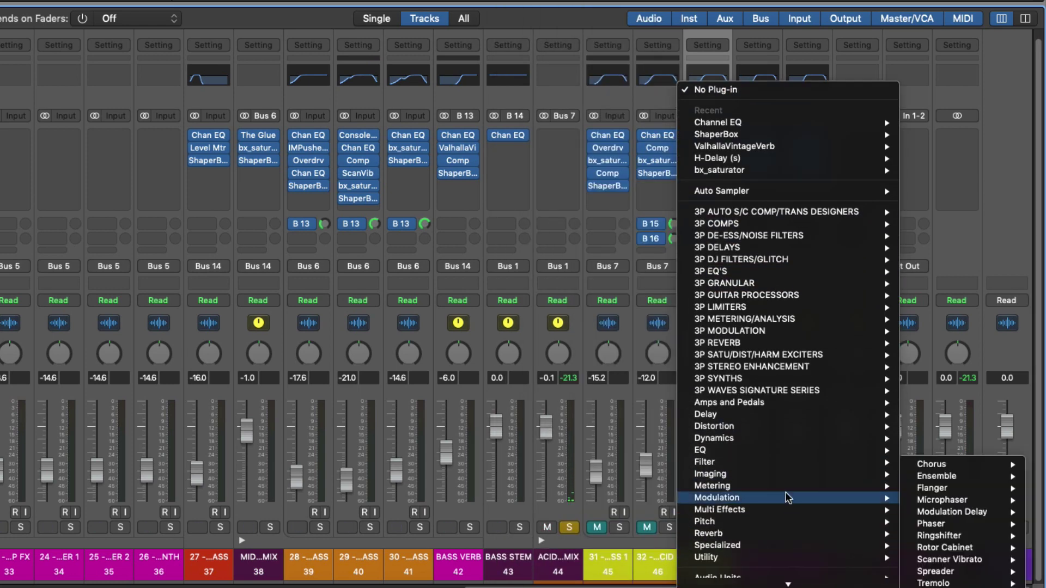
{"action": "mouse_move", "coordinate": [972, 564]}
{"action": "left_click", "coordinate": [860, 559]}
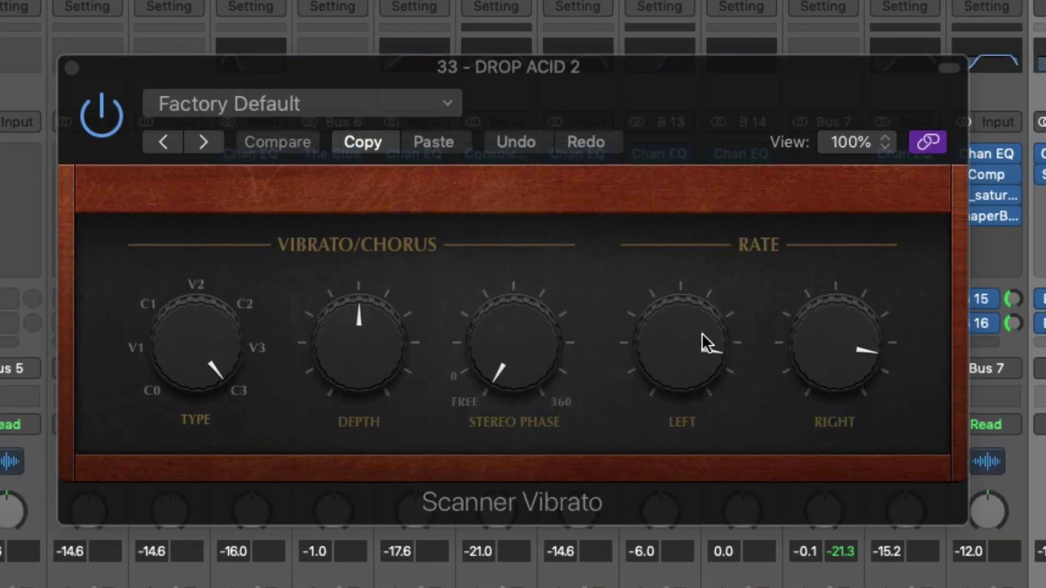
- Raise Scanner Vibrato's depth above 0.70 while trying slower left and right rates
{"action": "left_click_drag", "start_coordinate": [701, 335], "coordinate": [700, 551]}
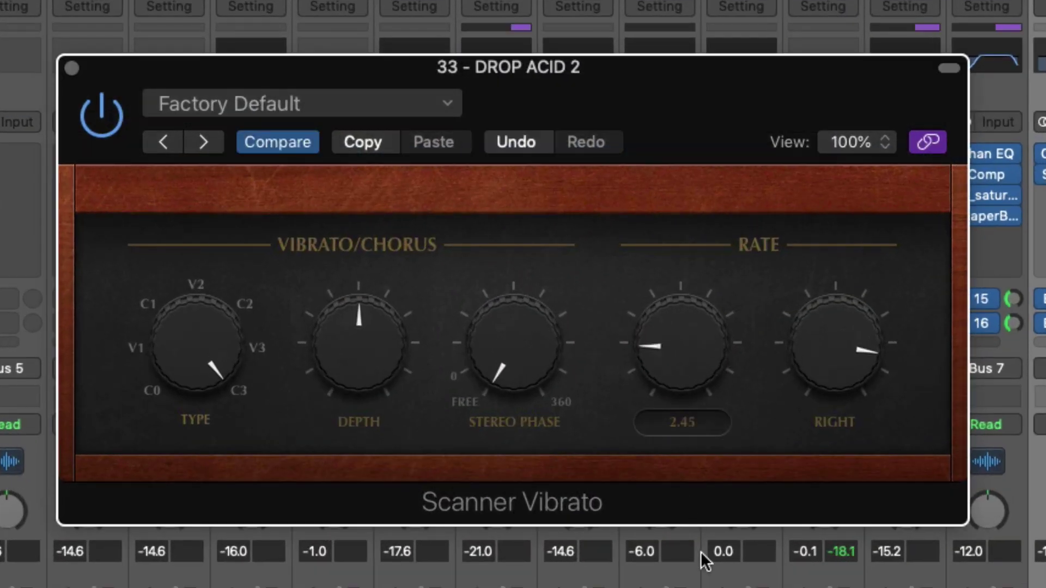
{"action": "left_click_drag", "start_coordinate": [874, 381], "coordinate": [801, 461]}
{"action": "left_click_drag", "start_coordinate": [671, 354], "coordinate": [670, 391]}
{"action": "left_click_drag", "start_coordinate": [839, 366], "coordinate": [831, 380]}
{"action": "left_click_drag", "start_coordinate": [354, 346], "coordinate": [356, 228]}
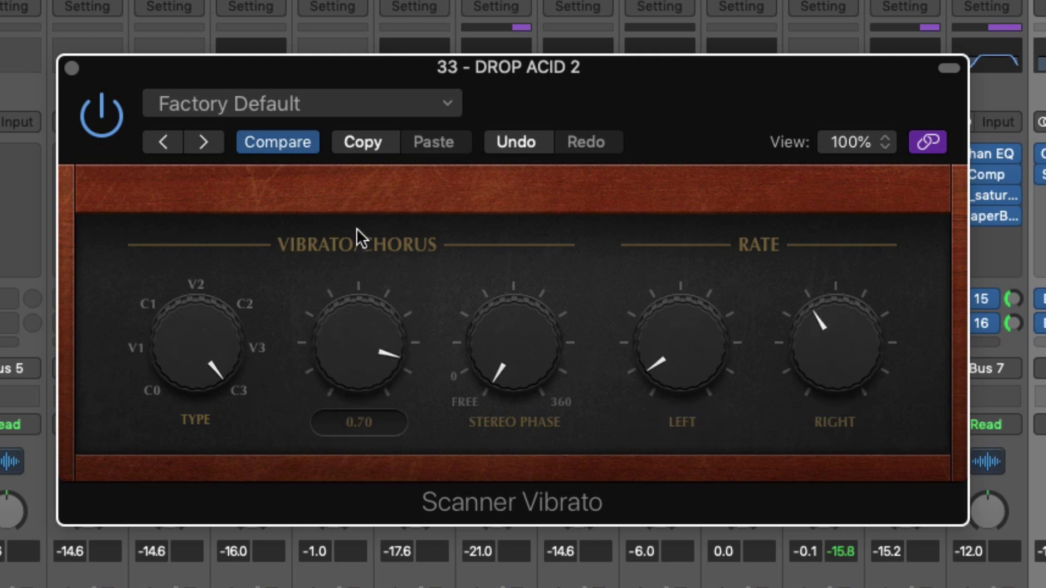
{"action": "left_click_drag", "start_coordinate": [850, 308], "coordinate": [852, 285]}
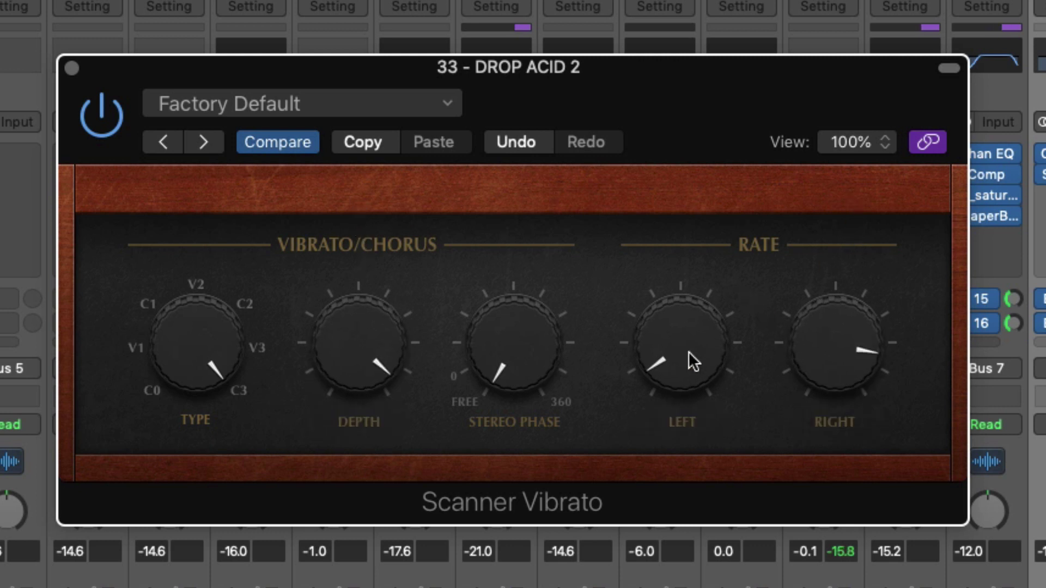
- Set Scanner Vibrato's left rate to about 5.70 and fine-tune the right rate to a faster value
{"action": "left_click_drag", "start_coordinate": [688, 351], "coordinate": [672, 154]}
{"action": "left_click_drag", "start_coordinate": [864, 354], "coordinate": [762, 346]}
{"action": "left_click_drag", "start_coordinate": [681, 343], "coordinate": [678, 329]}
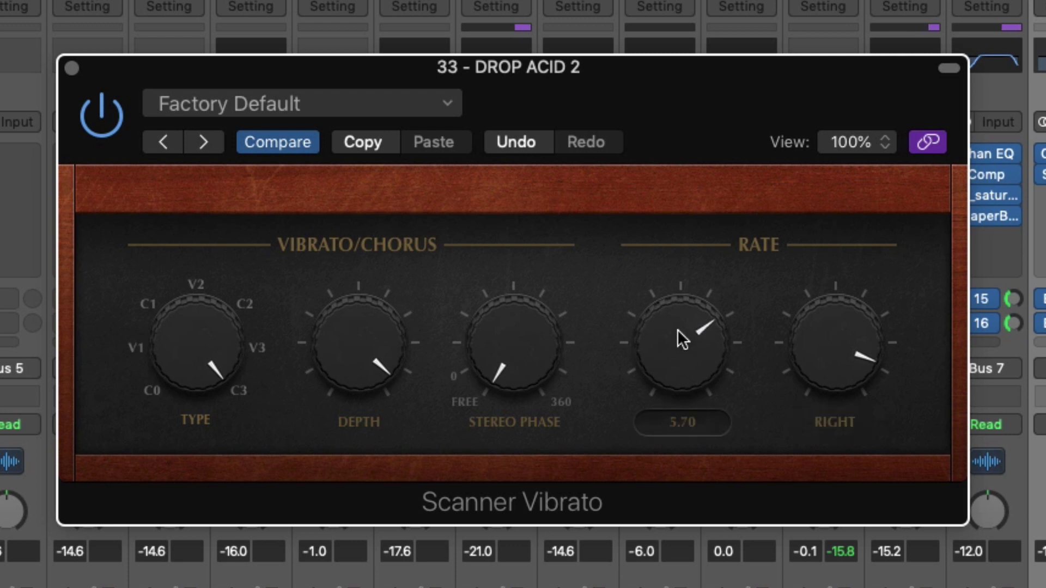
{"action": "left_click_drag", "start_coordinate": [847, 326], "coordinate": [844, 332]}
{"action": "left_click_drag", "start_coordinate": [692, 349], "coordinate": [693, 346]}
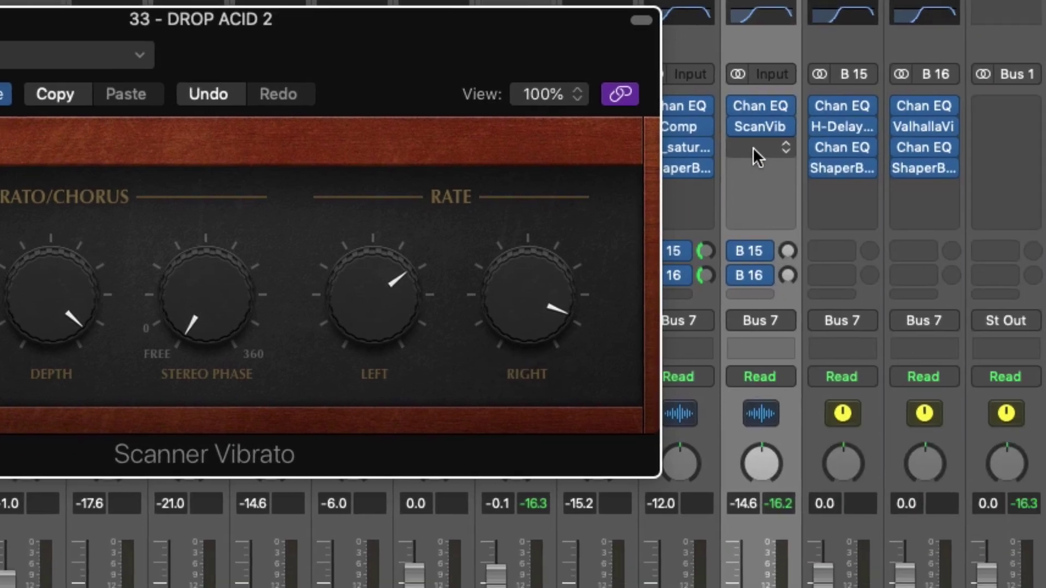
- Insert bx_saturator in DROP ACID 2's third insert slot and unlink its Mid and Side output gains
{"action": "left_click", "coordinate": [754, 148]}
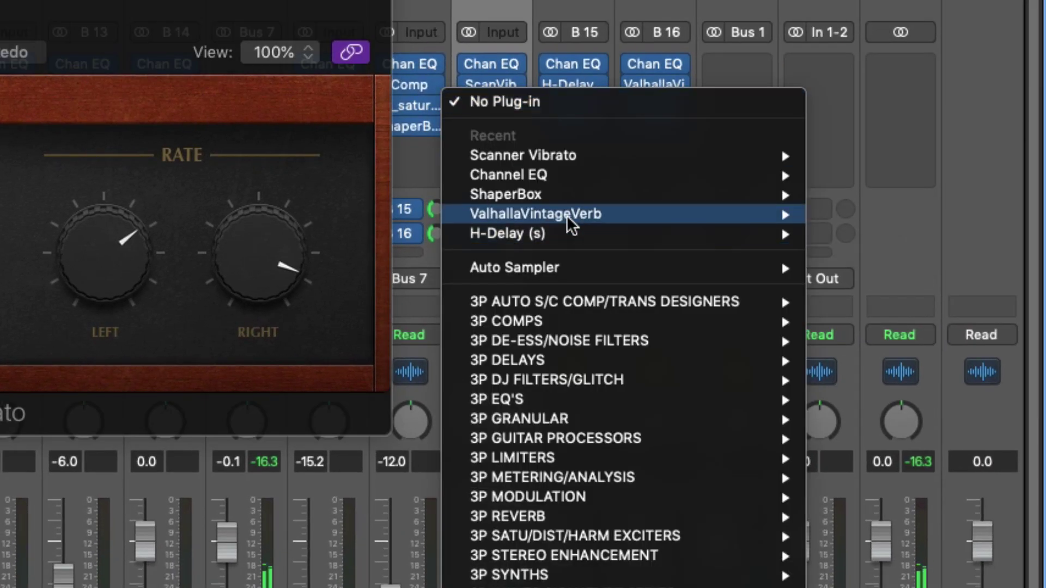
{"action": "mouse_move", "coordinate": [555, 197]}
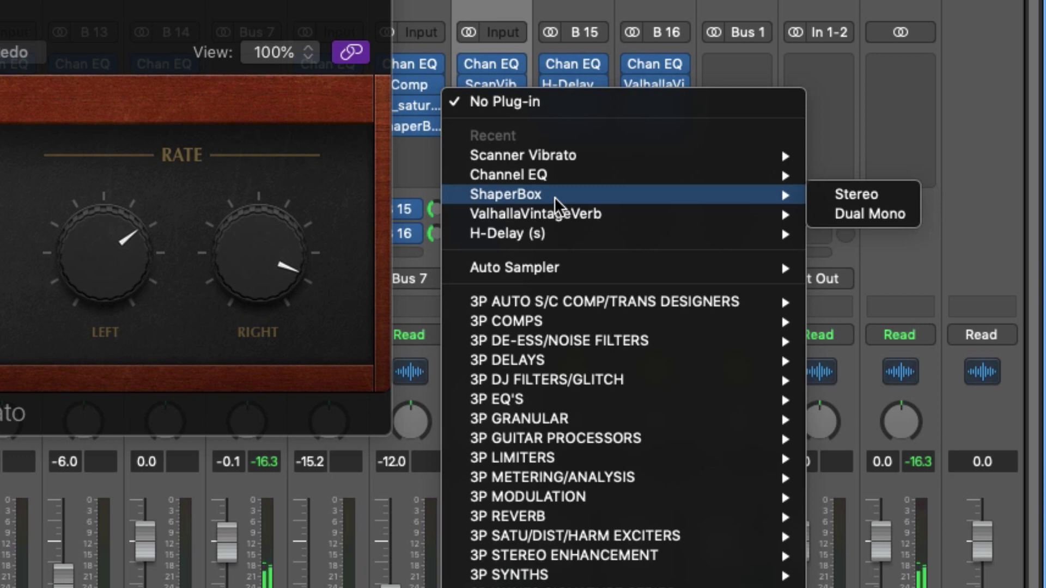
{"action": "scroll", "coordinate": [563, 439], "scroll_direction": "down", "scroll_amount": 3}
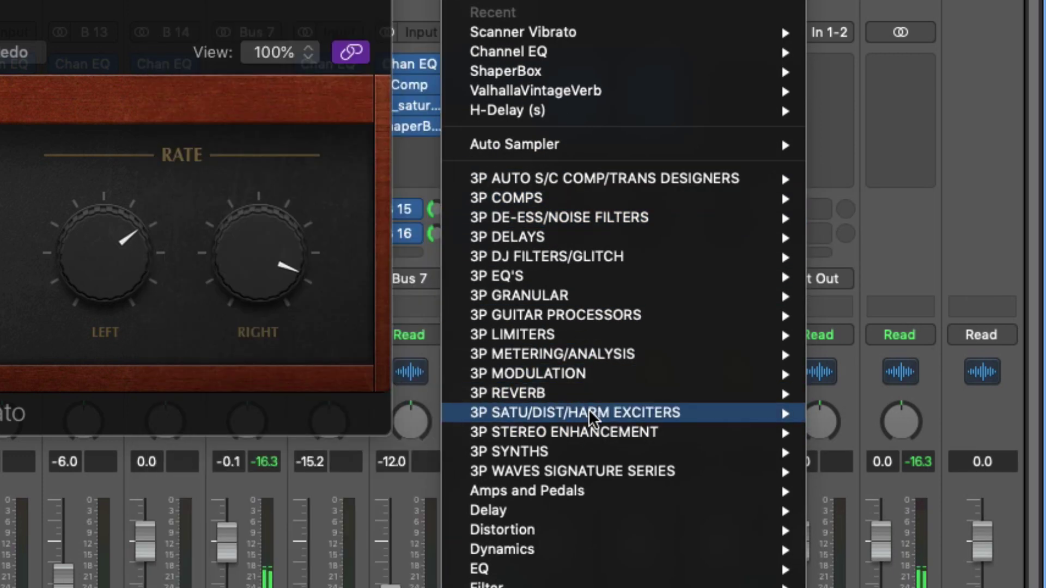
{"action": "mouse_move", "coordinate": [588, 414]}
{"action": "mouse_move", "coordinate": [588, 431]}
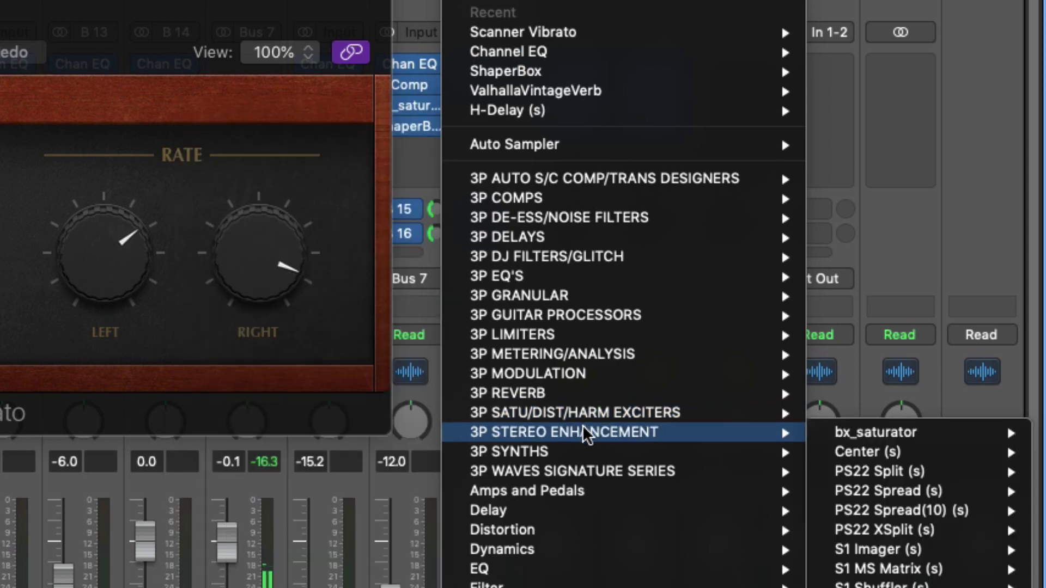
{"action": "mouse_move", "coordinate": [821, 432]}
{"action": "left_click", "coordinate": [724, 435]}
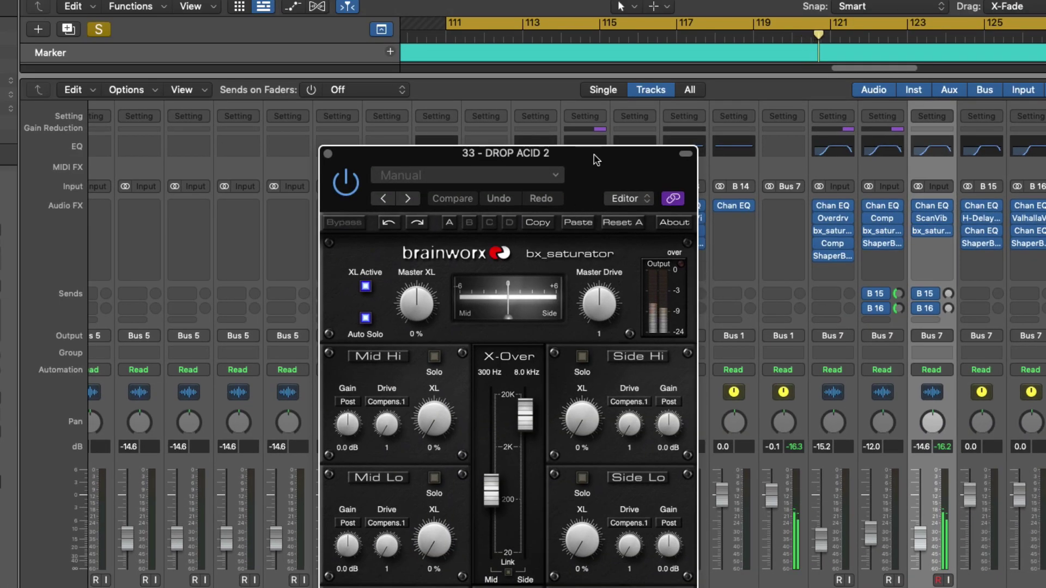
{"action": "left_click_drag", "start_coordinate": [596, 159], "coordinate": [623, 27]}
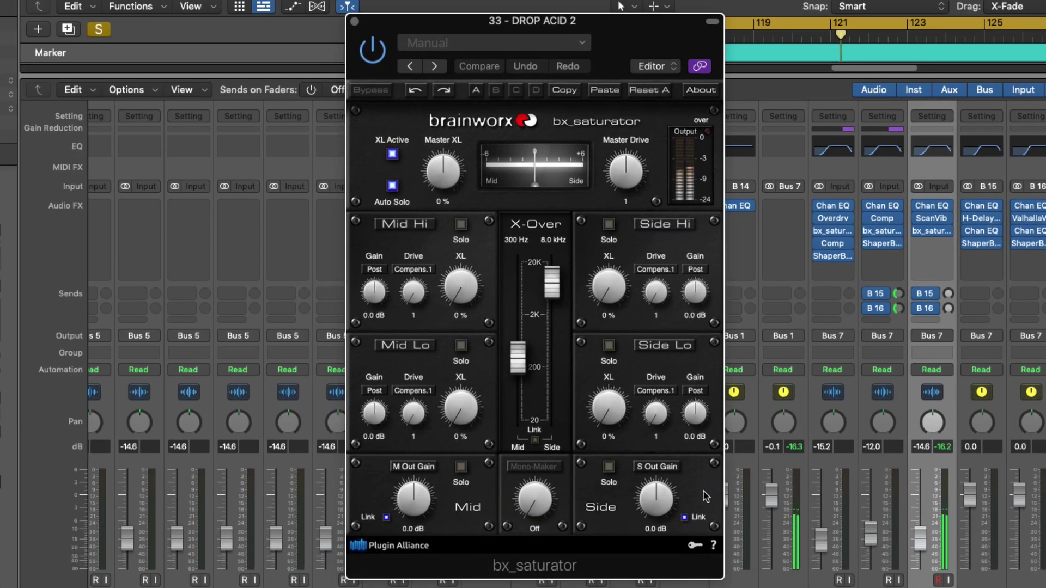
{"action": "left_click", "coordinate": [552, 514]}
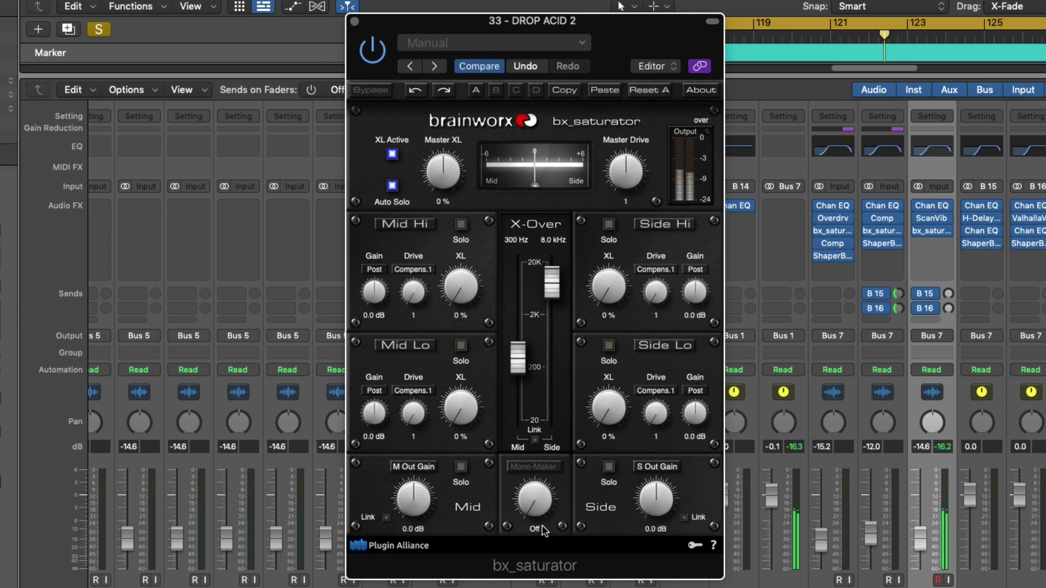
- Reopen DROP ACID 2's Channel EQ to check the low-cut frequency against the spectrum, and close it
{"action": "left_click", "coordinate": [933, 200]}
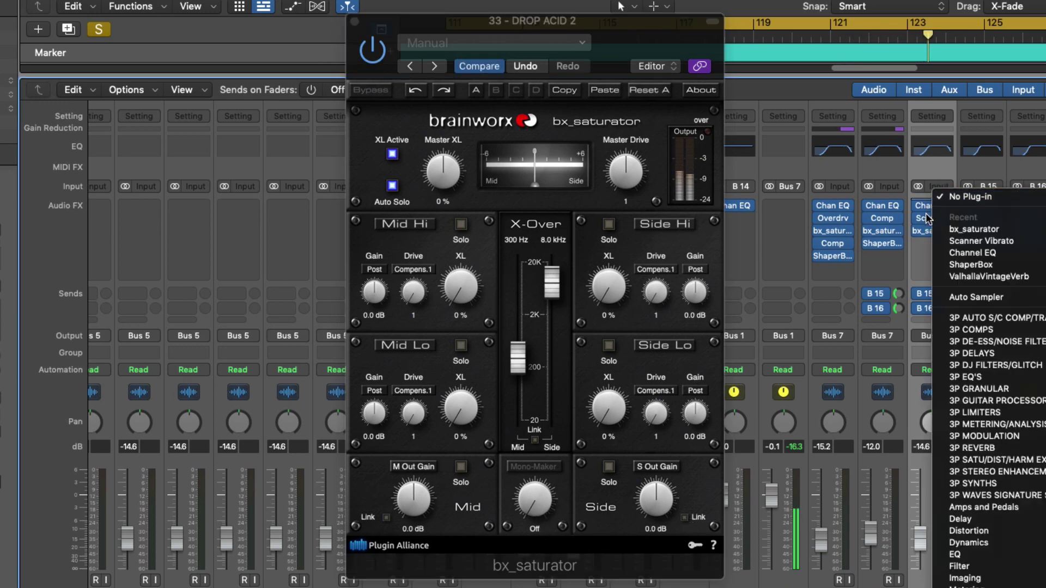
{"action": "left_click", "coordinate": [933, 200]}
{"action": "left_click", "coordinate": [936, 209]}
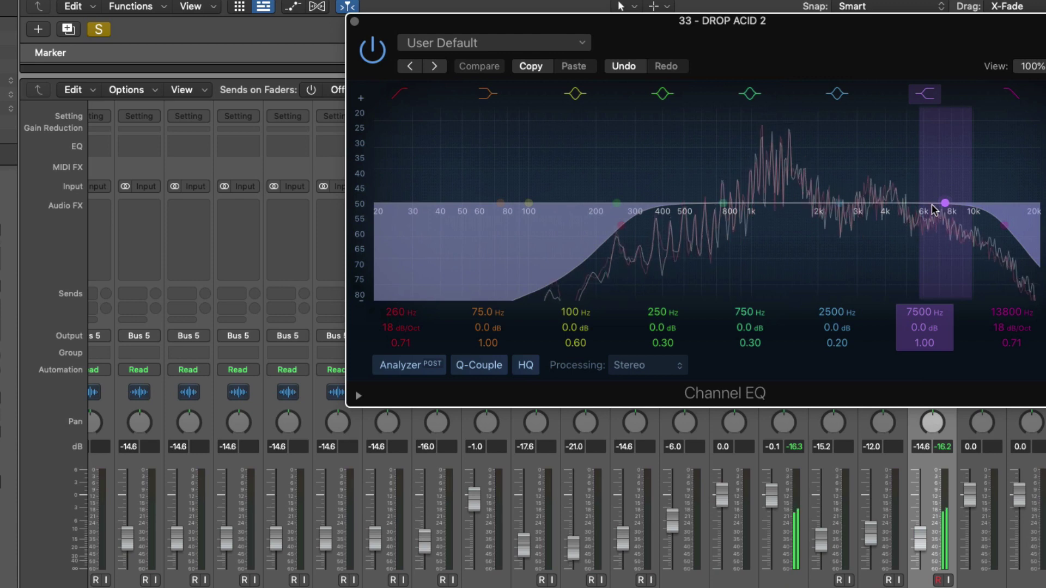
{"action": "left_click_drag", "start_coordinate": [679, 47], "coordinate": [670, 77]}
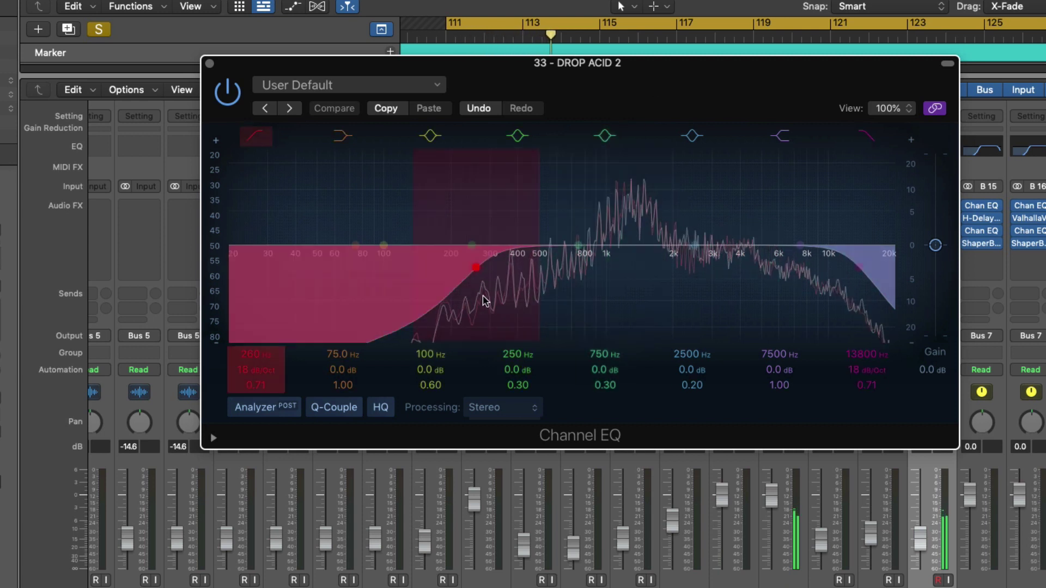
{"action": "left_click", "coordinate": [209, 63]}
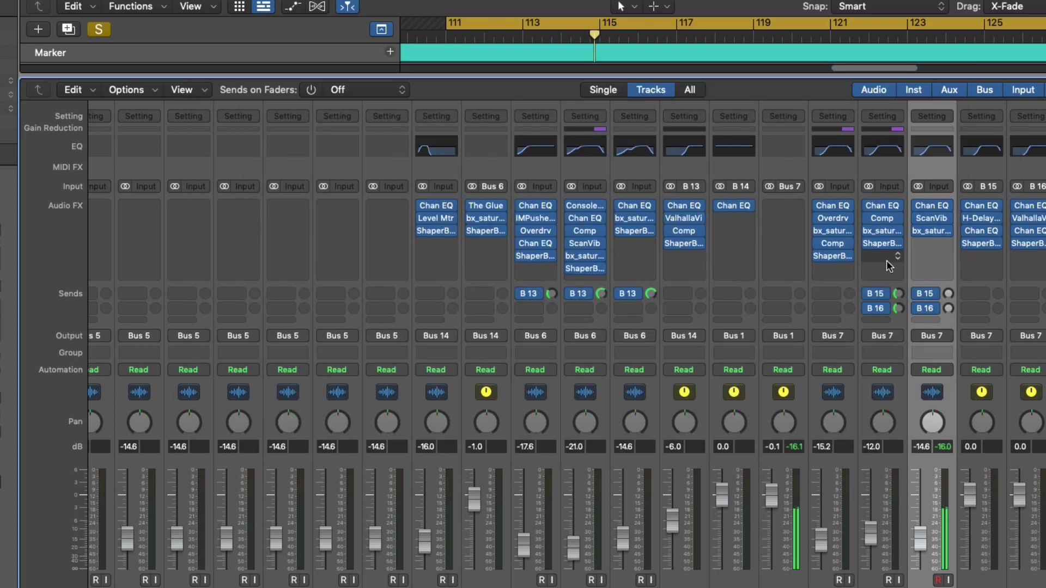
- Reopen DROP ACID 2's bx_saturator and set the Mono-Maker to 500 Hz
{"action": "left_click", "coordinate": [930, 231]}
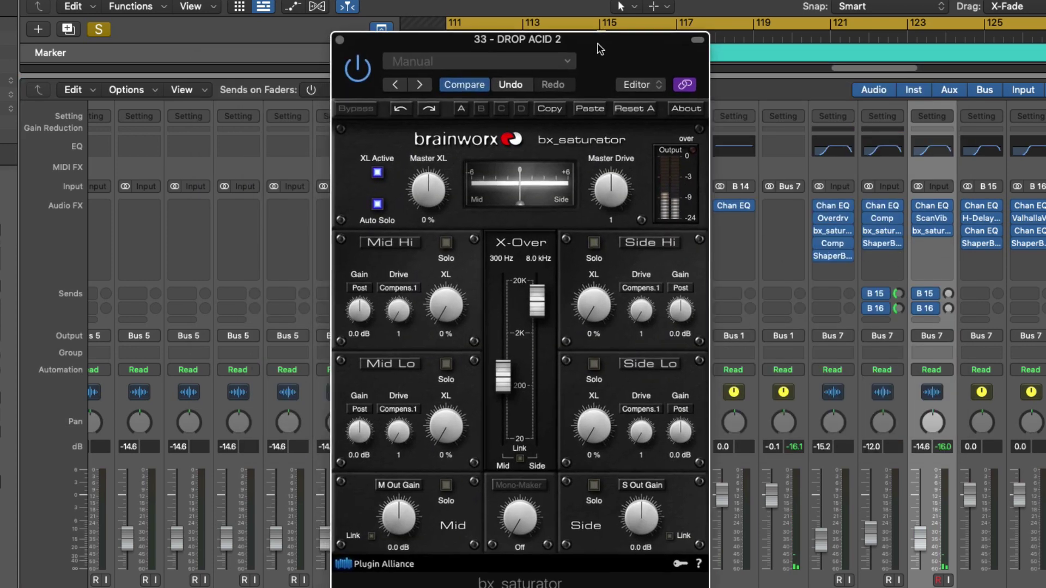
{"action": "double_click", "coordinate": [532, 530]}
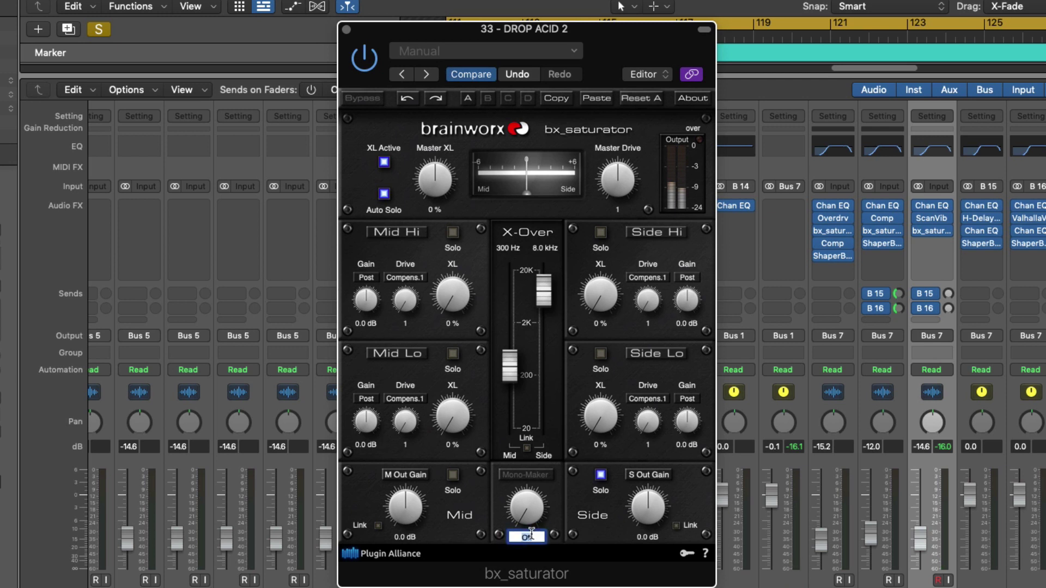
{"action": "type", "text": "500"}
{"action": "key", "text": "Return"}
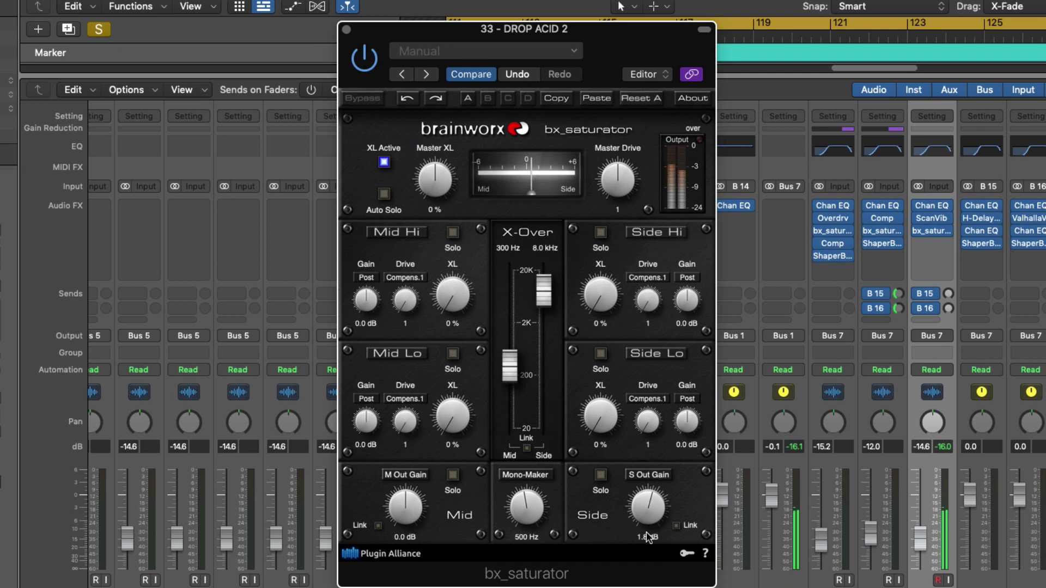
- Set the bx_saturator's Side output gain to 2 dB on DROP ACID 2 during playback and close the plug-in
{"action": "key", "text": "Return"}
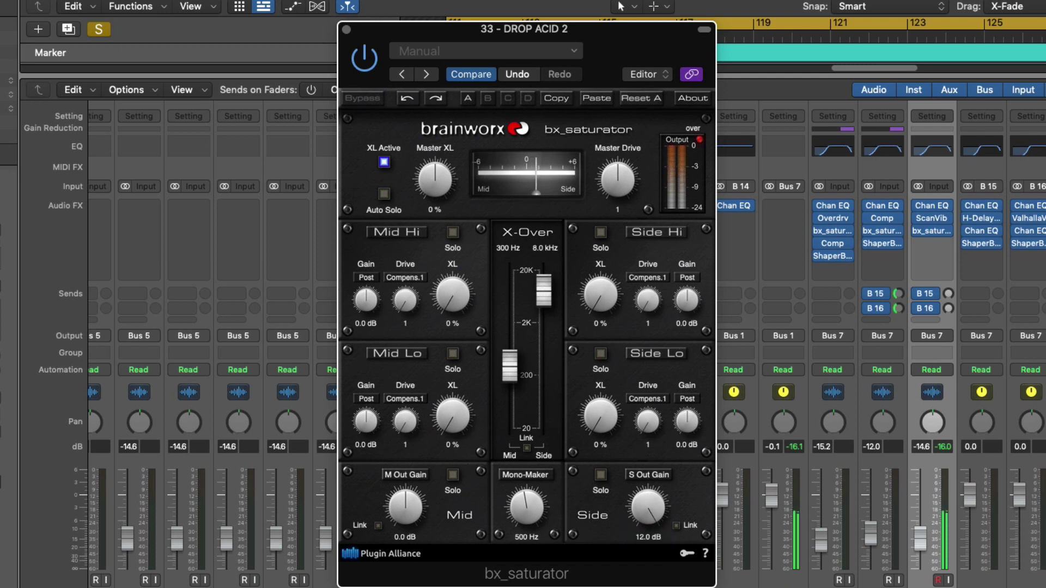
{"action": "left_click", "coordinate": [641, 538]}
{"action": "type", "text": "2"}
{"action": "key", "text": "Return"}
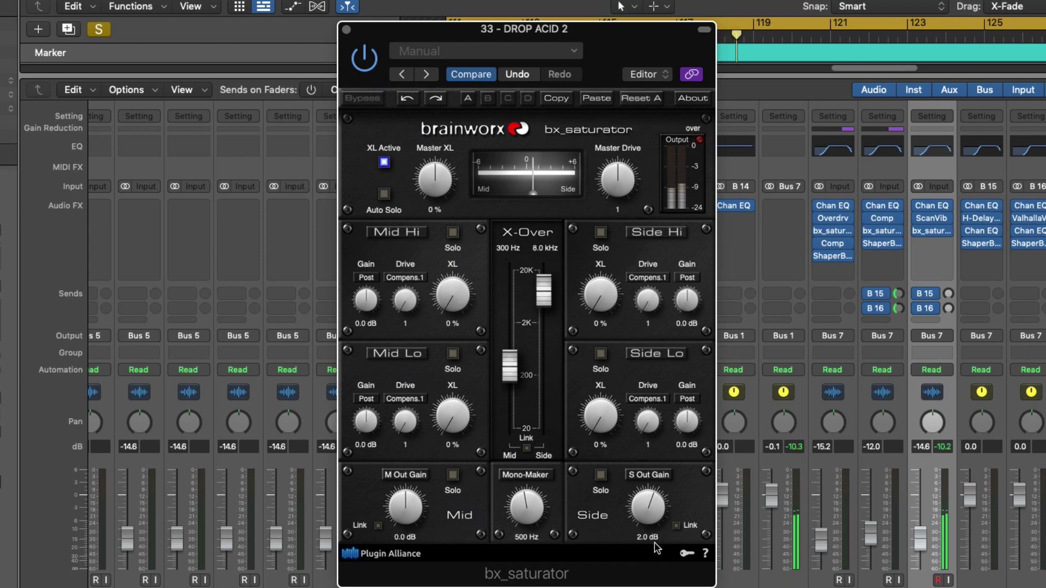
{"action": "left_click", "coordinate": [700, 142]}
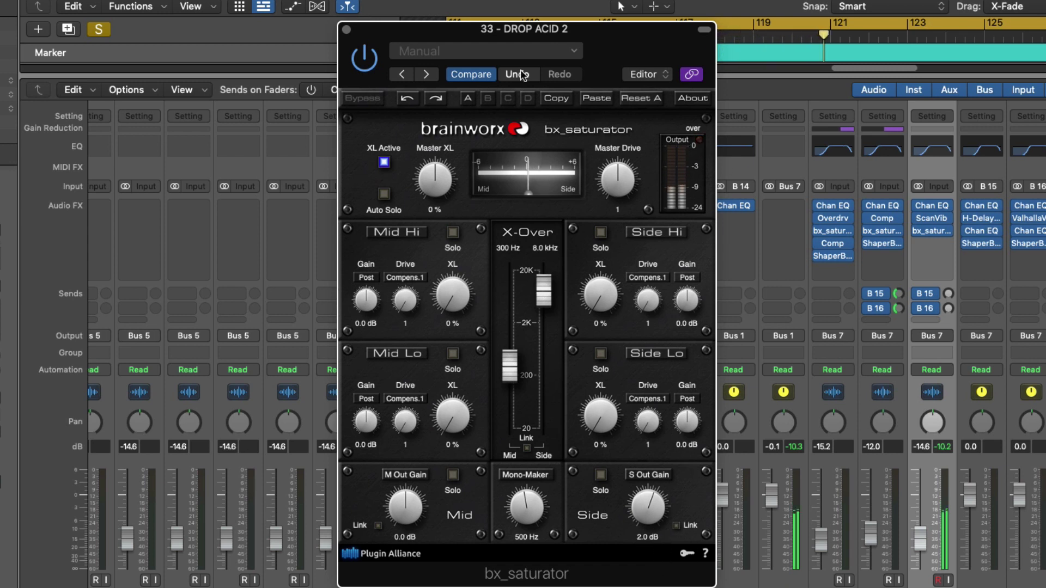
{"action": "left_click", "coordinate": [347, 29]}
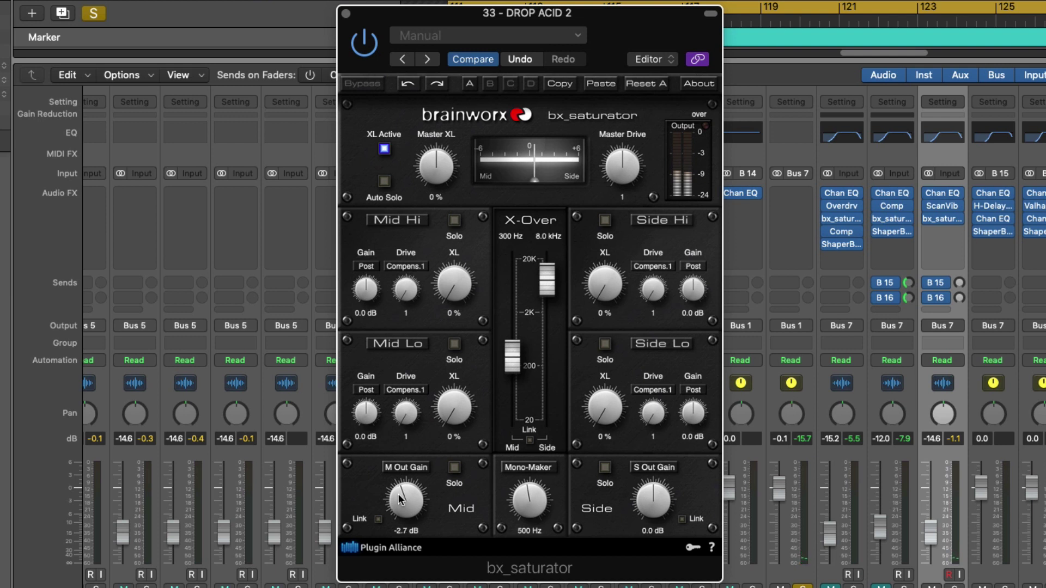
- Set the bx_saturator's Mid output gain to -2 dB on DROP ACID 2
{"action": "left_click", "coordinate": [404, 529]}
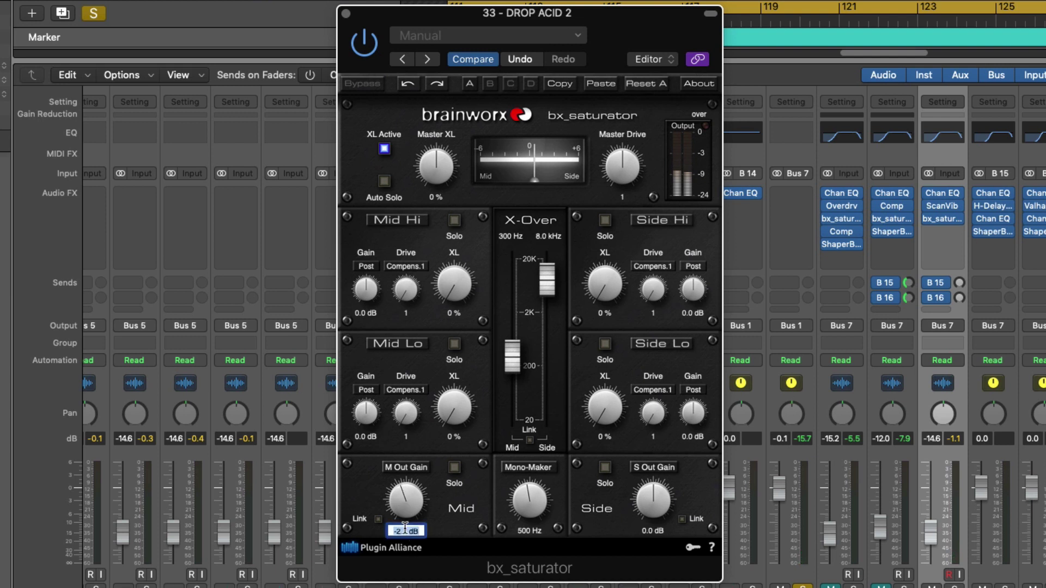
{"action": "type", "text": "-2"}
{"action": "key", "text": "Return"}
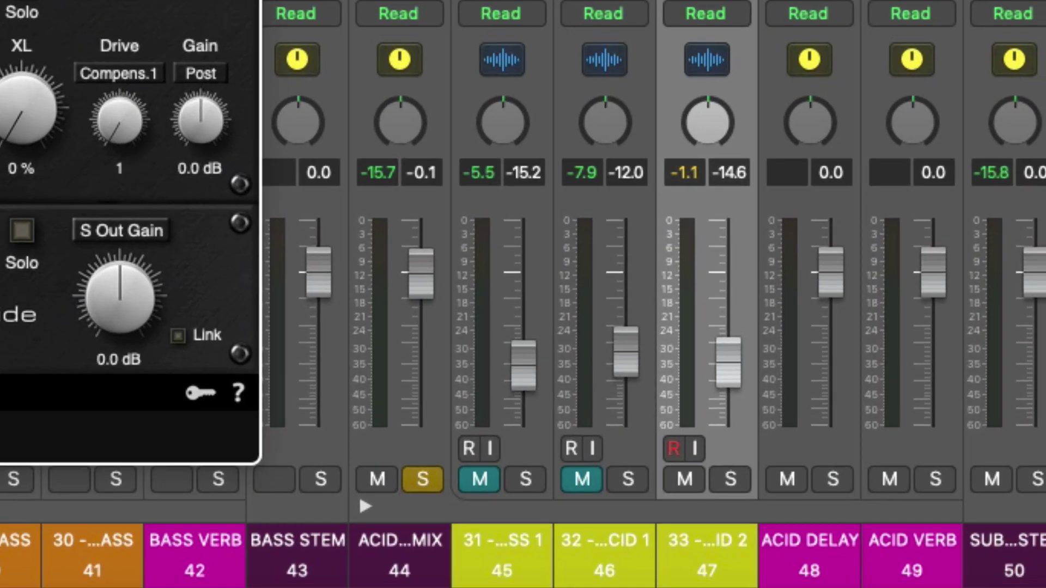
- Clear the mixer's peak readings, play the section to check DROP ACID 2's level, and close bx_saturator
{"action": "left_click", "coordinate": [686, 173]}
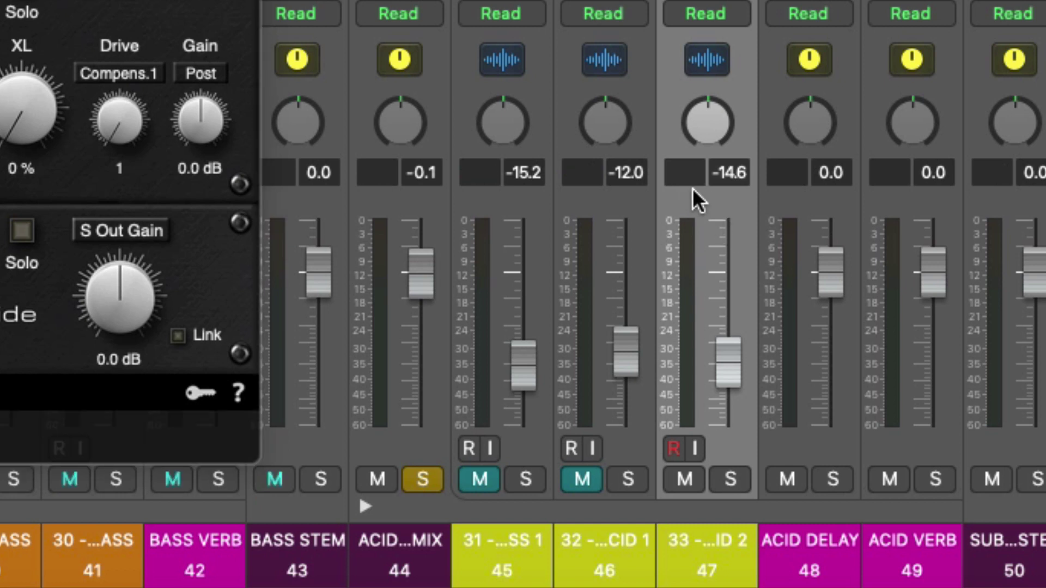
{"action": "key", "text": "space"}
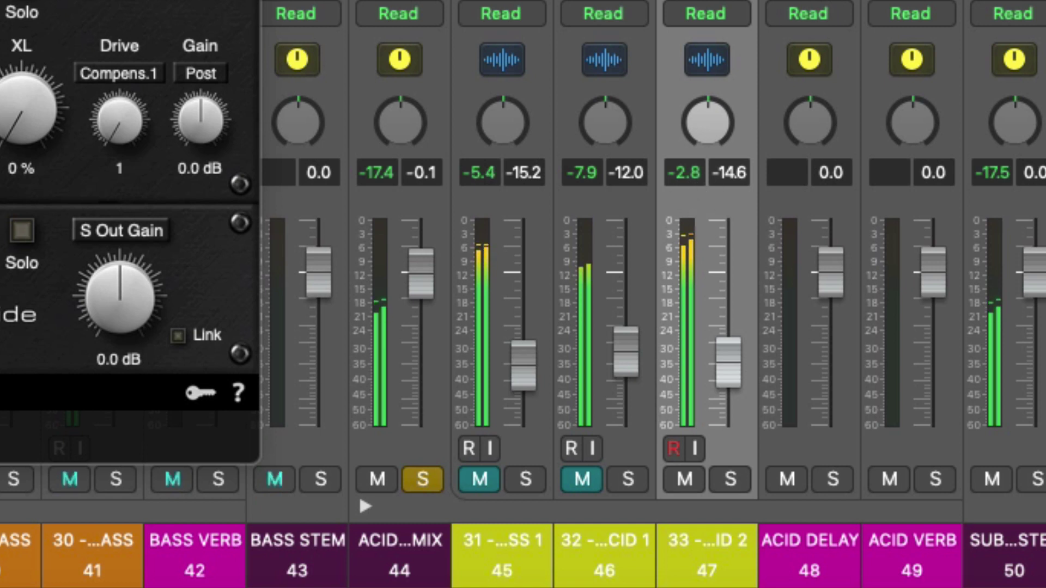
{"action": "key", "text": "super+w"}
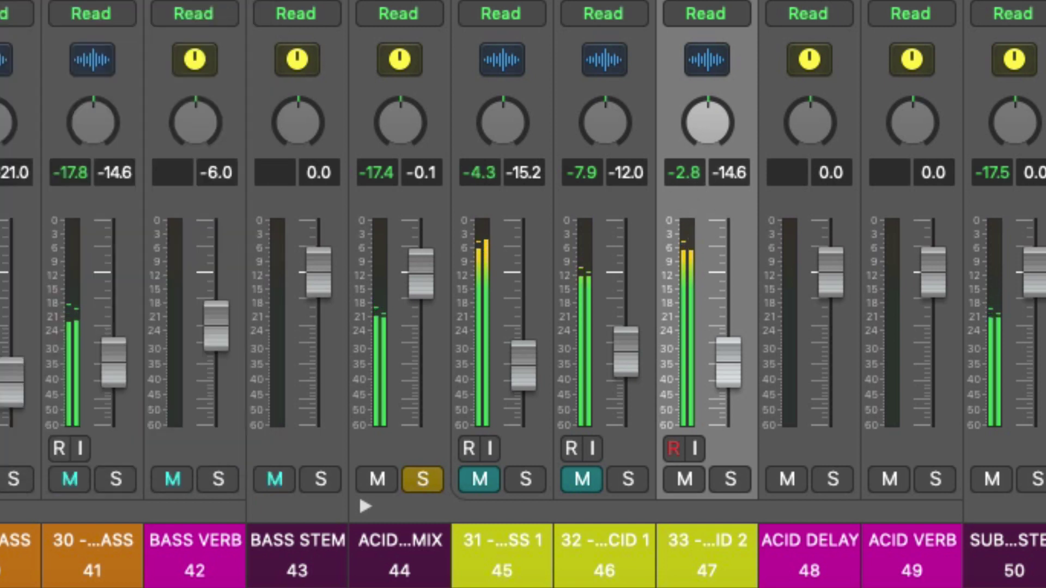
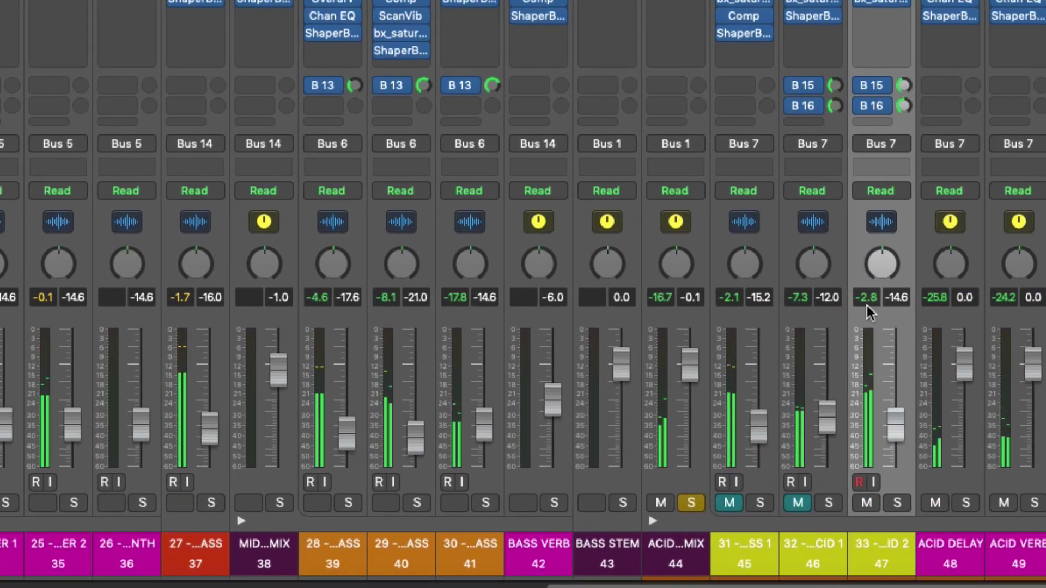
- Bypass DROP ACID 2's Bus 15 and Bus 16 sends and close the mixer
{"action": "left_click", "coordinate": [863, 85]}
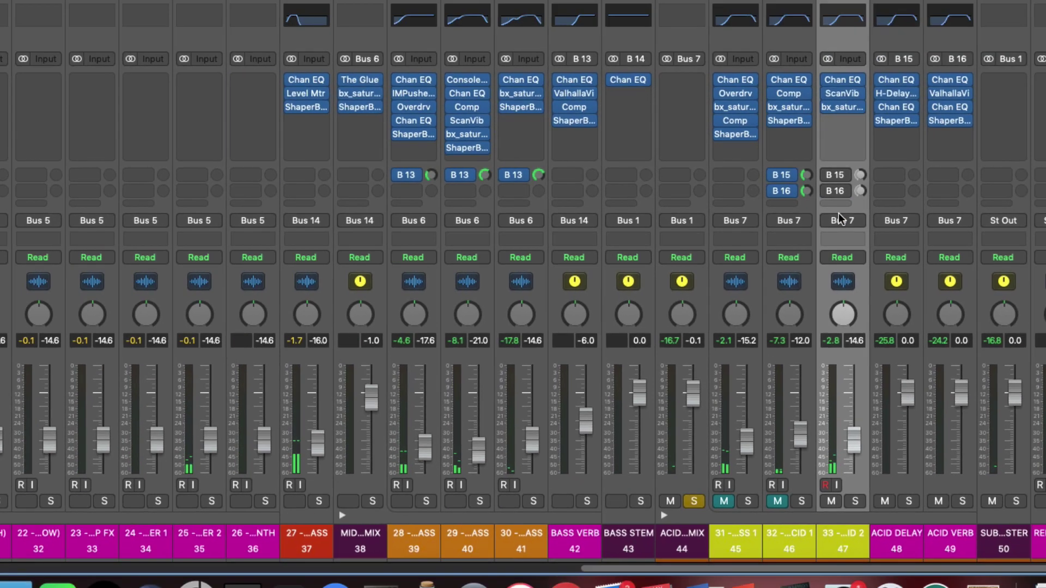
{"action": "key", "text": "x"}
{"action": "scroll", "coordinate": [594, 276], "scroll_direction": "up", "scroll_amount": 5}
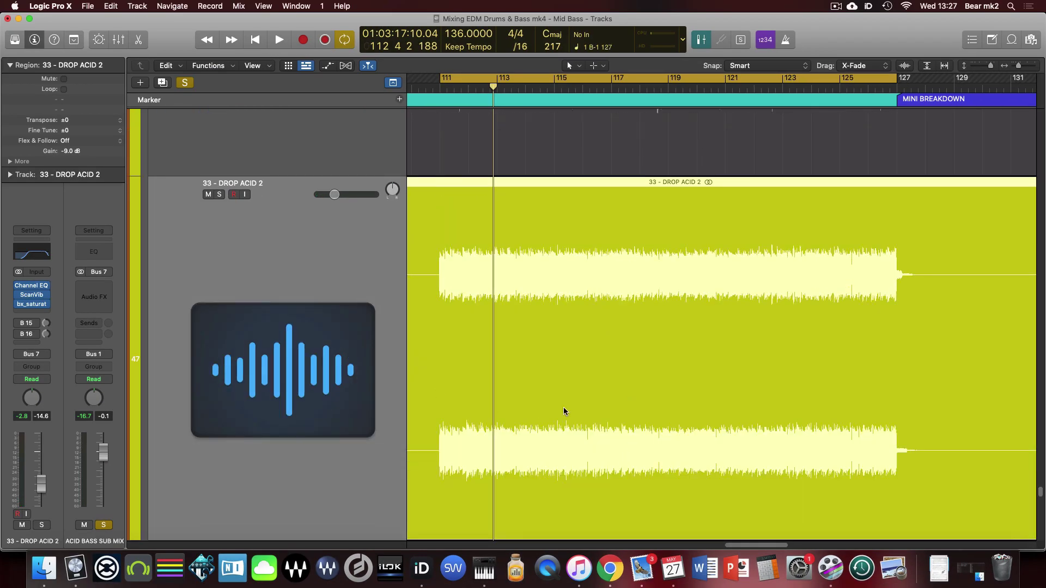
{"action": "scroll", "coordinate": [564, 411], "scroll_direction": "up", "scroll_amount": 5}
{"action": "scroll", "coordinate": [556, 271], "scroll_direction": "down", "scroll_amount": 5}
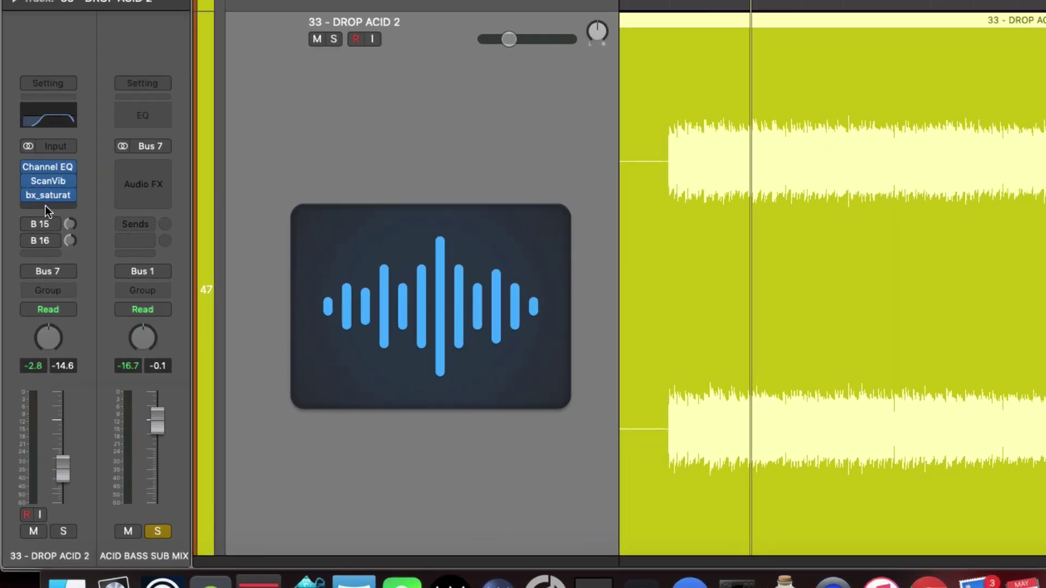
- Insert a stereo Compressor after bx_saturator on DROP ACID 2 and reposition its window slightly lower
{"action": "left_click", "coordinate": [30, 314]}
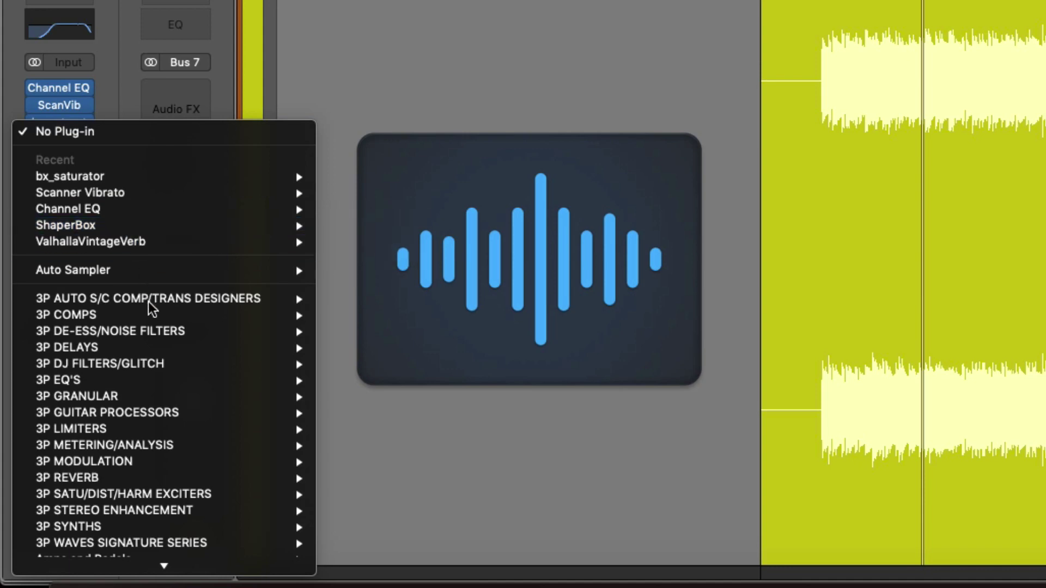
{"action": "scroll", "coordinate": [163, 354], "scroll_direction": "down", "scroll_amount": 5}
{"action": "mouse_move", "coordinate": [172, 357]}
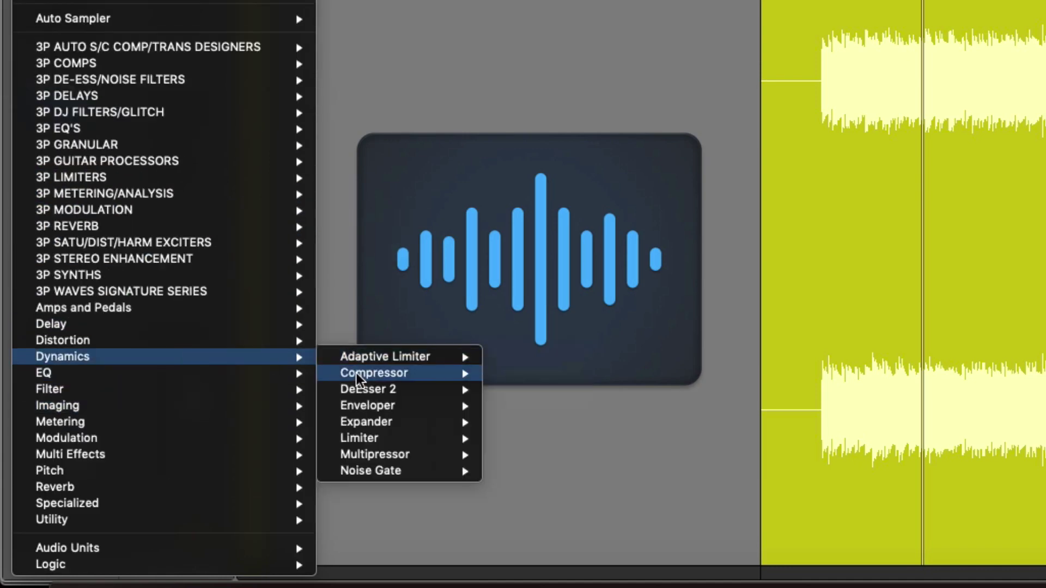
{"action": "mouse_move", "coordinate": [455, 365]}
{"action": "left_click", "coordinate": [537, 373]}
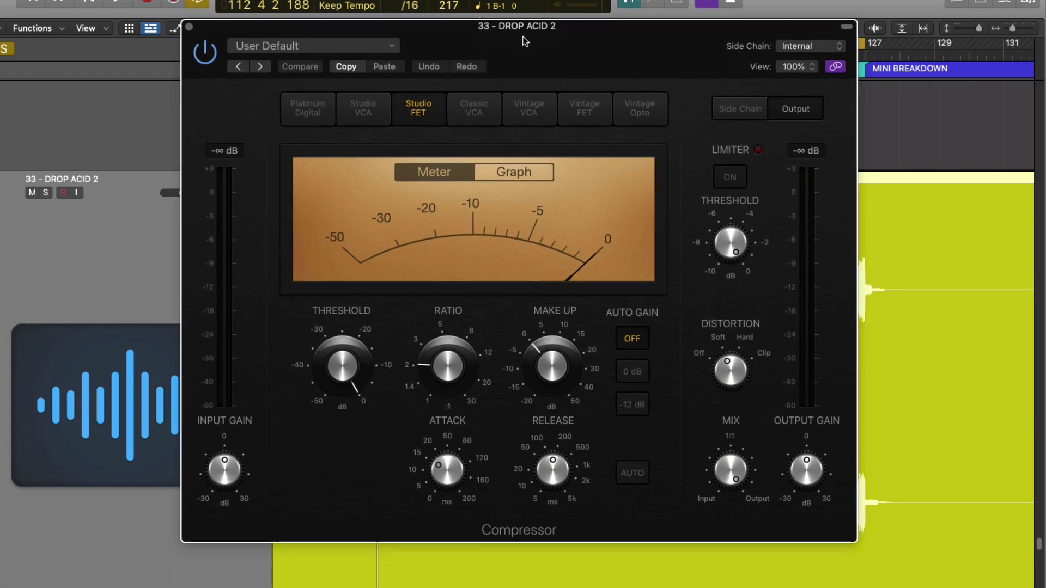
{"action": "left_click_drag", "start_coordinate": [525, 41], "coordinate": [524, 59]}
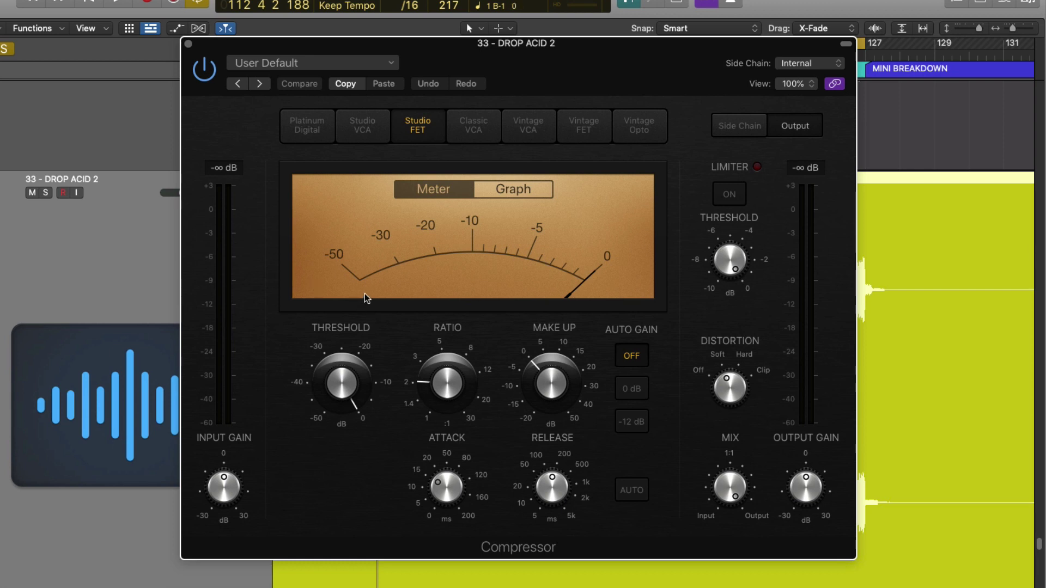
- Set the compressor's ratio to 4.1:1 and its threshold to -10 dB during playback
{"action": "left_click_drag", "start_coordinate": [352, 406], "coordinate": [348, 396]}
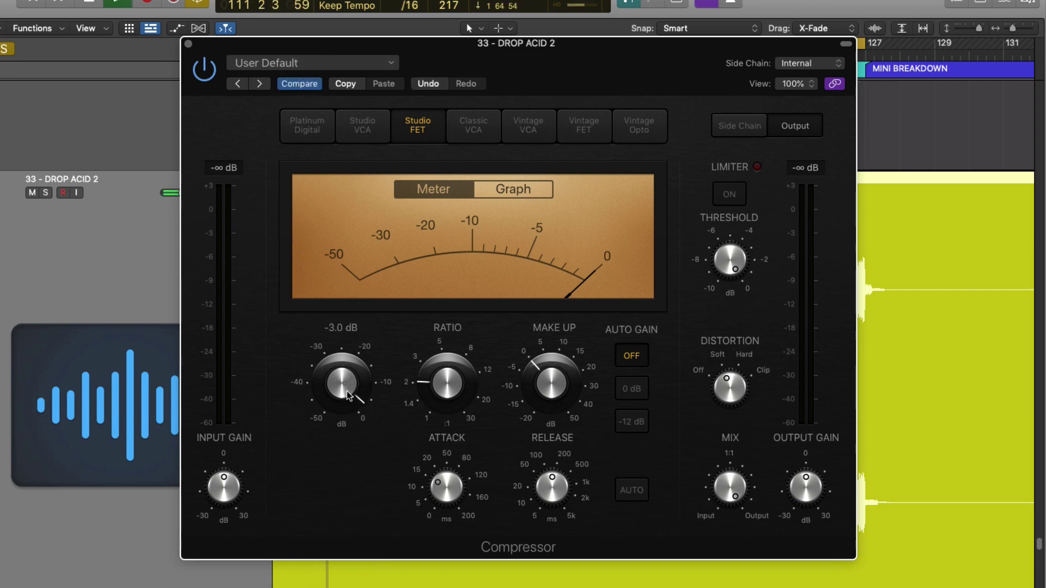
{"action": "left_click_drag", "start_coordinate": [459, 385], "coordinate": [456, 343]}
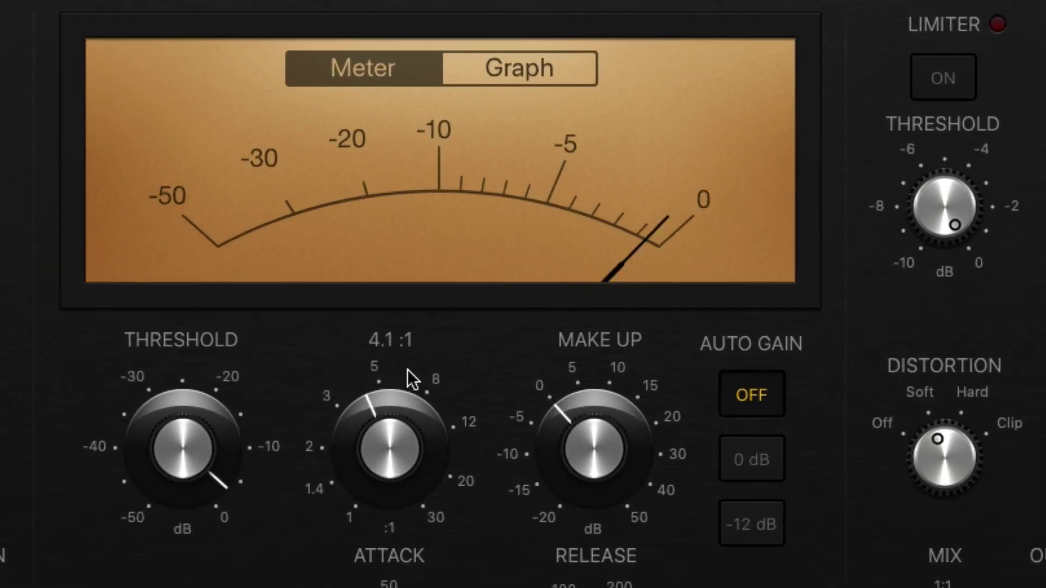
{"action": "left_click_drag", "start_coordinate": [148, 442], "coordinate": [155, 486]}
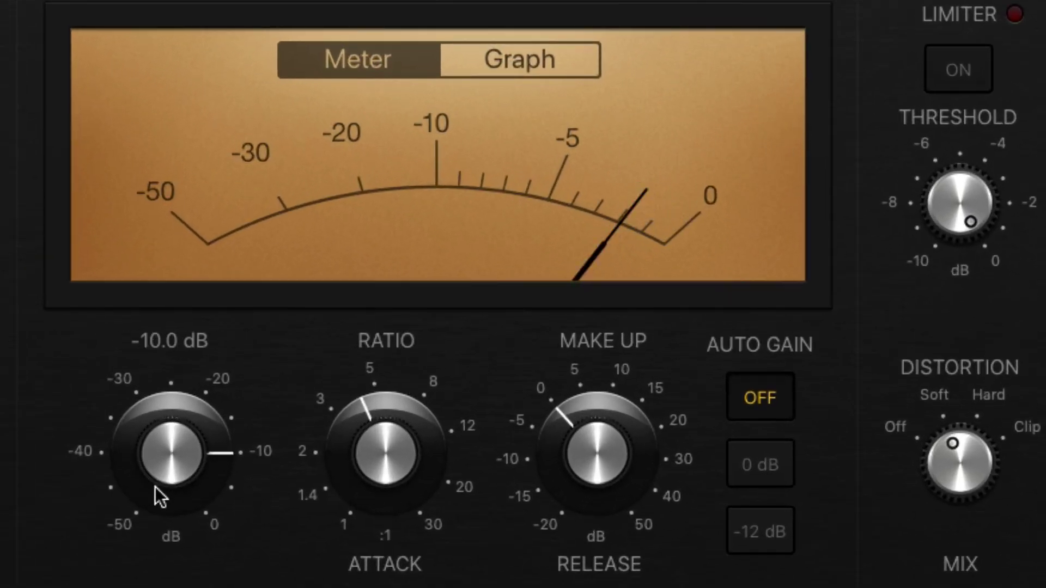
- Lower the compressor's threshold to -11.5 dB using the gain-reduction graph, and return to the meter display
{"action": "left_click", "coordinate": [520, 59]}
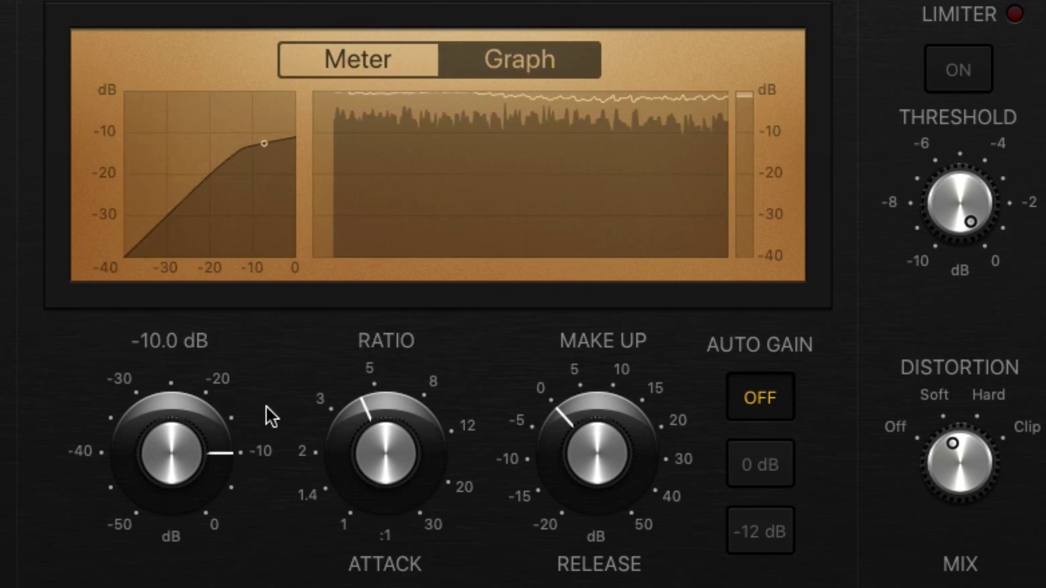
{"action": "left_click_drag", "start_coordinate": [164, 431], "coordinate": [161, 433]}
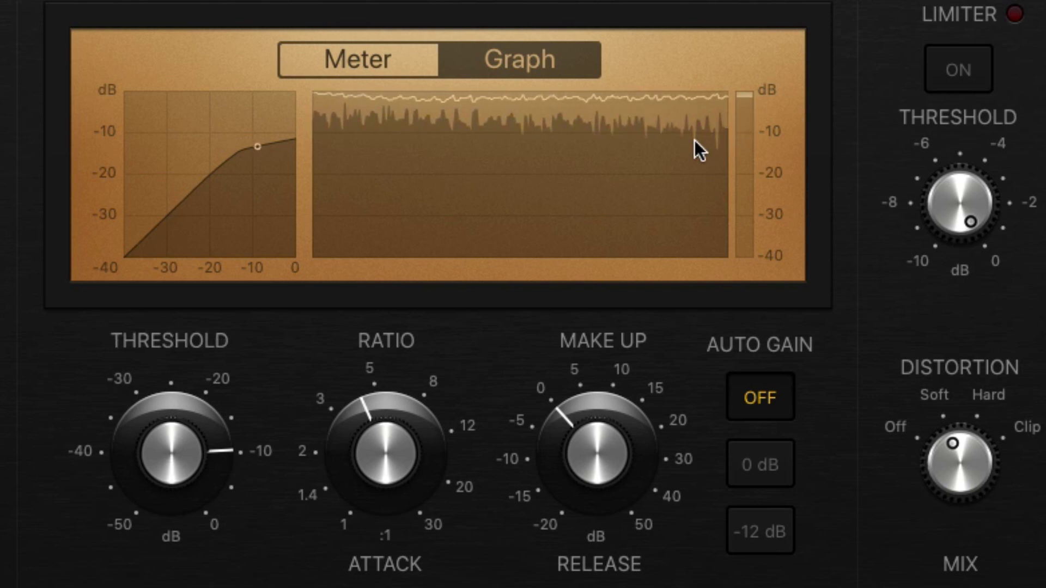
{"action": "mouse_move", "coordinate": [154, 452]}
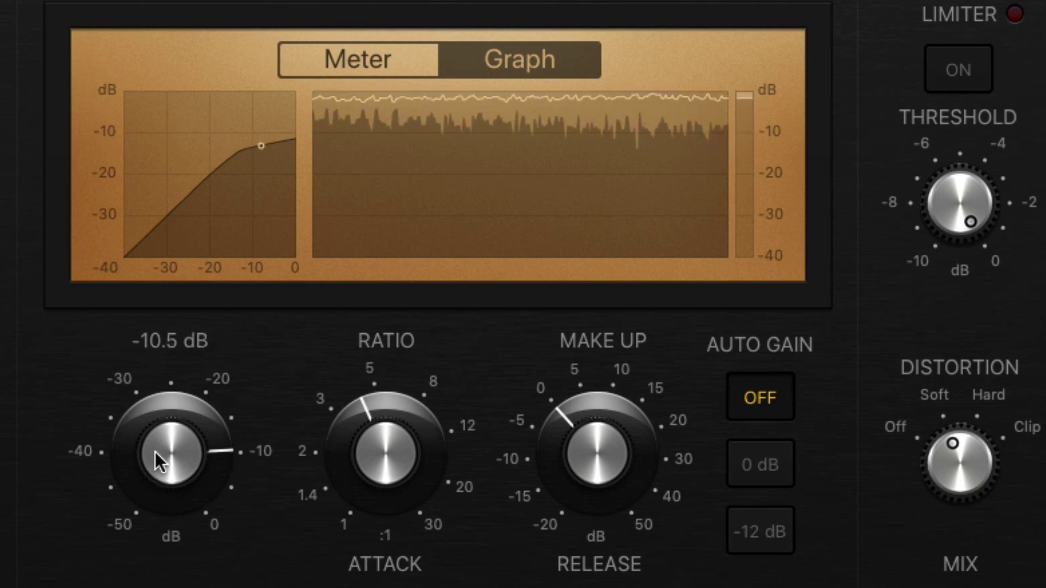
{"action": "left_click_drag", "start_coordinate": [155, 452], "coordinate": [191, 442]}
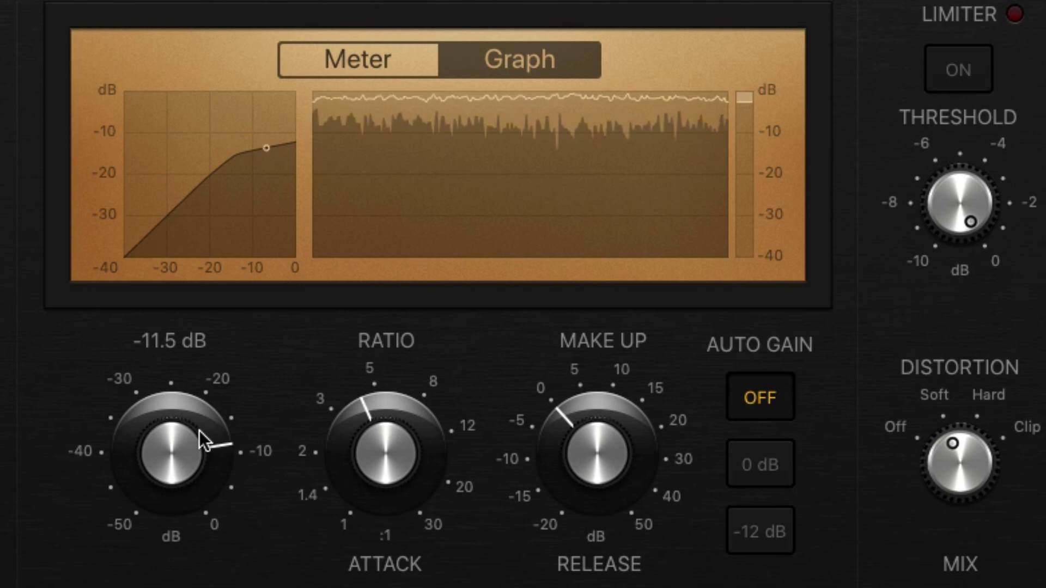
{"action": "left_click", "coordinate": [433, 57]}
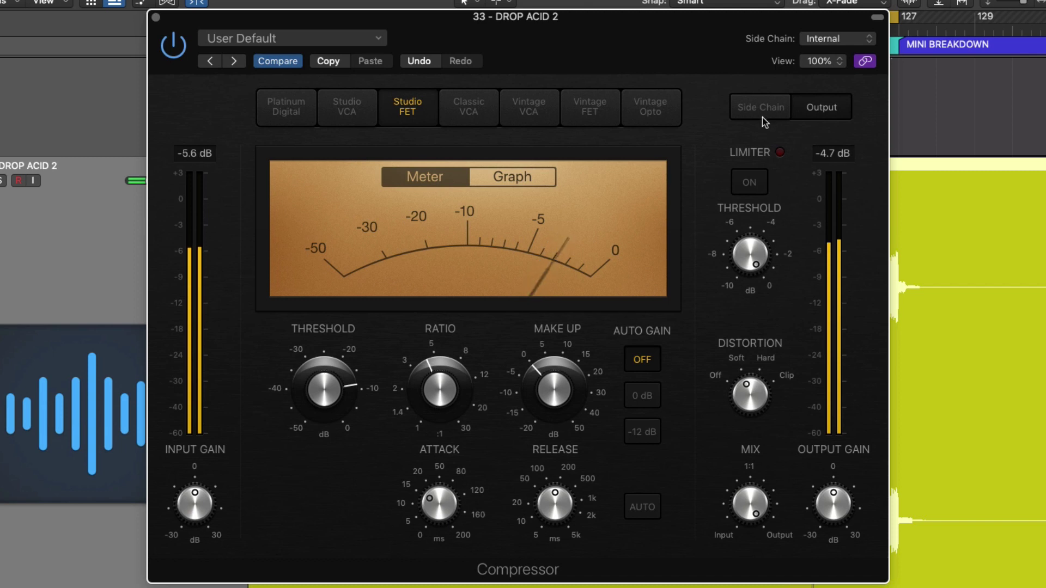
- Inspect the compressor's side-chain detection settings and return to the Output view, closing the plug-in and bringing it back
{"action": "left_click", "coordinate": [760, 107]}
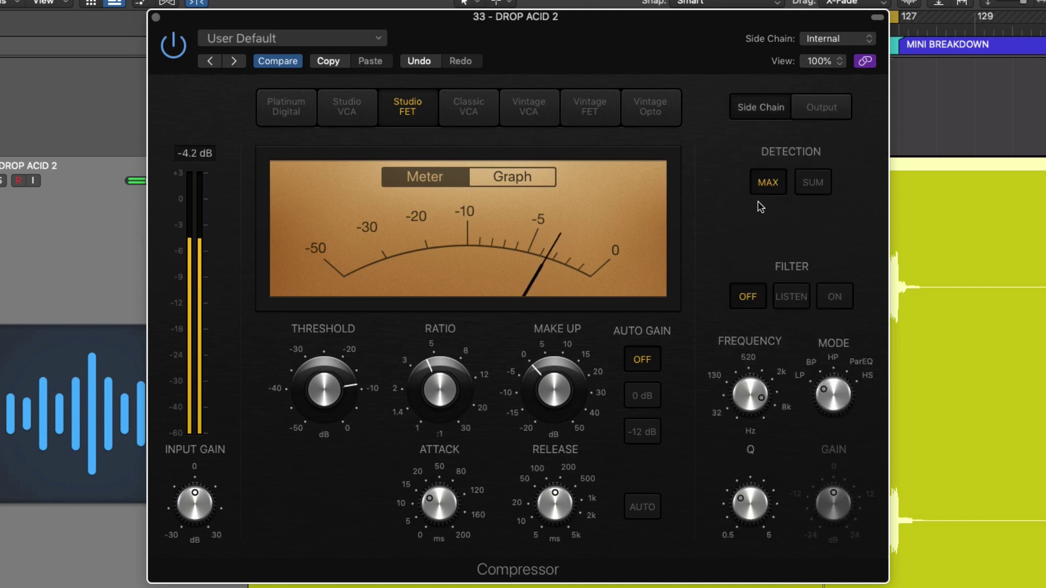
{"action": "left_click", "coordinate": [822, 108]}
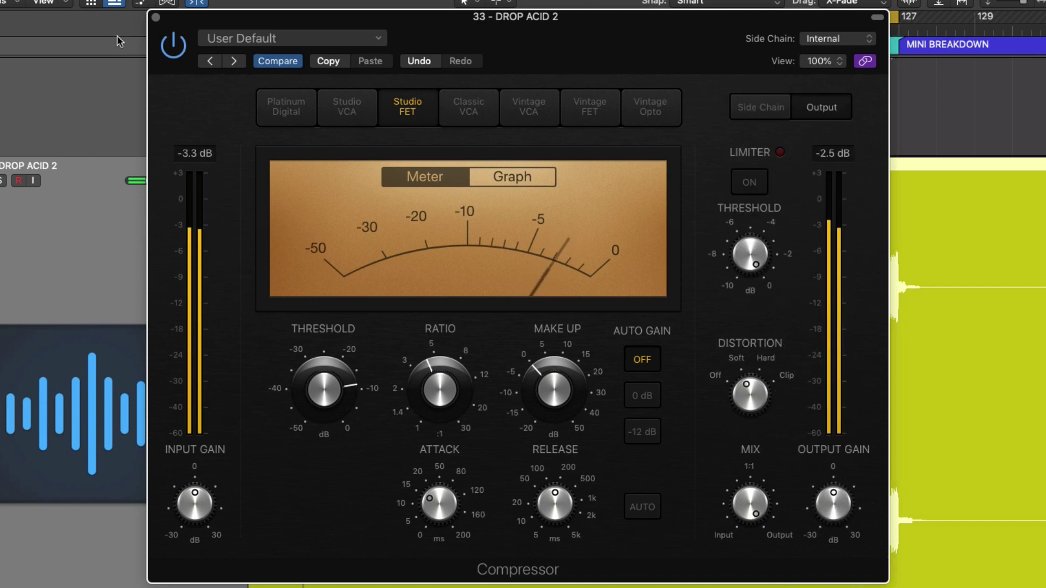
{"action": "left_click", "coordinate": [156, 19]}
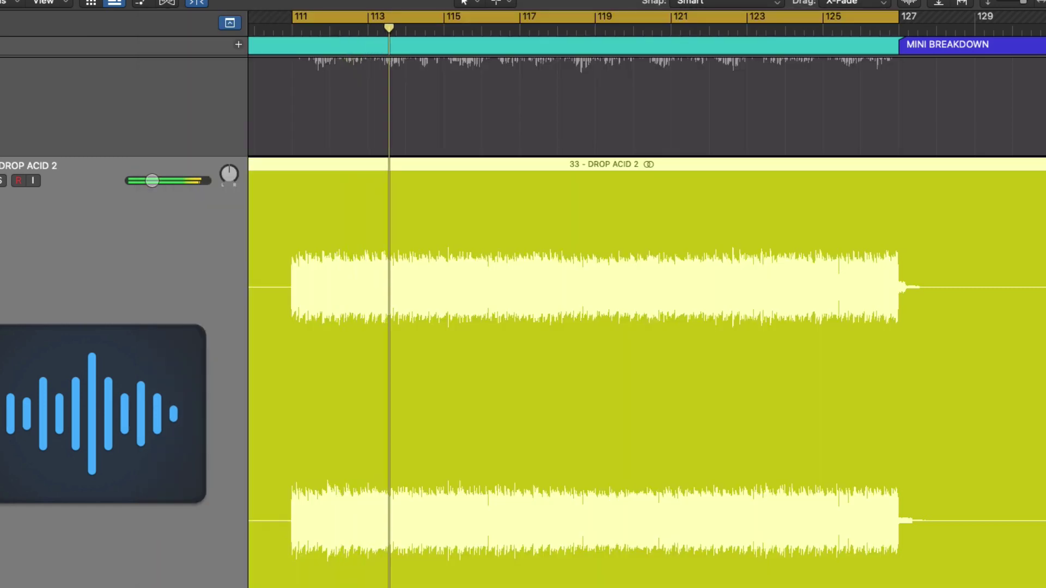
{"action": "key", "text": "v"}
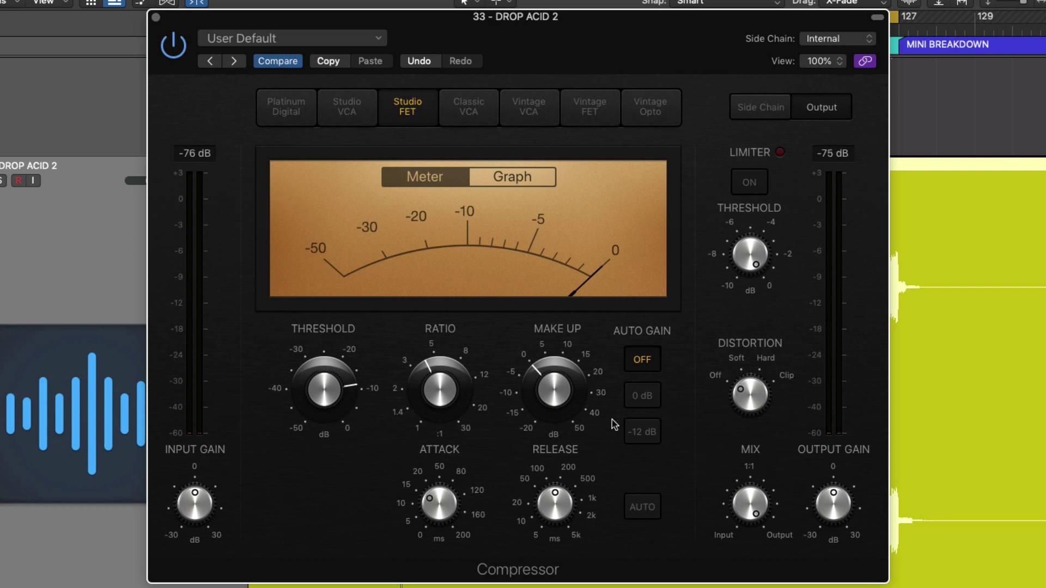
- Lower the compressor's output gain to about -2 dB while playing DROP ACID 2, and close the plug-in
{"action": "key", "text": "space"}
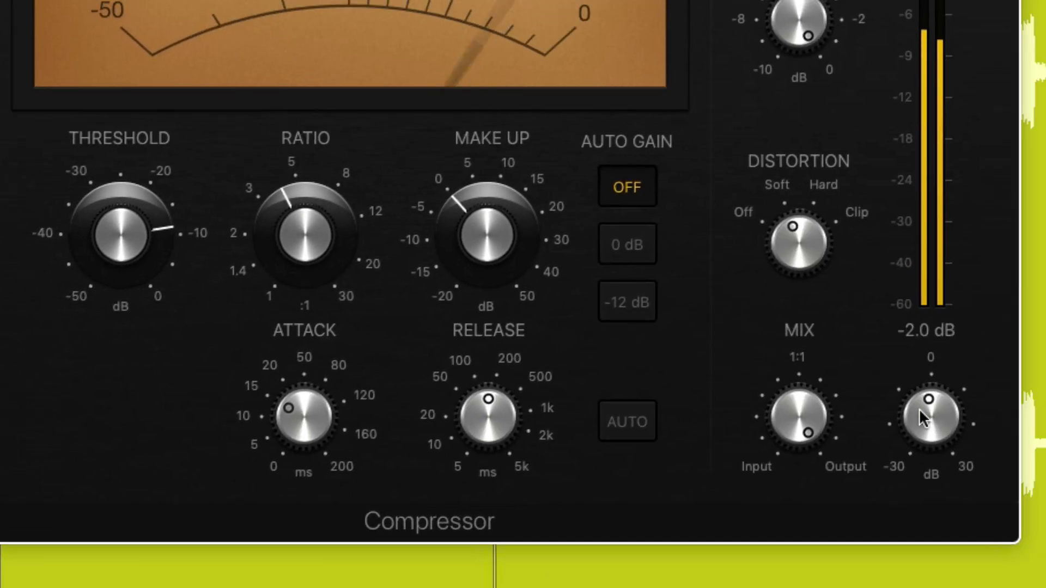
{"action": "left_click_drag", "start_coordinate": [920, 409], "coordinate": [920, 413]}
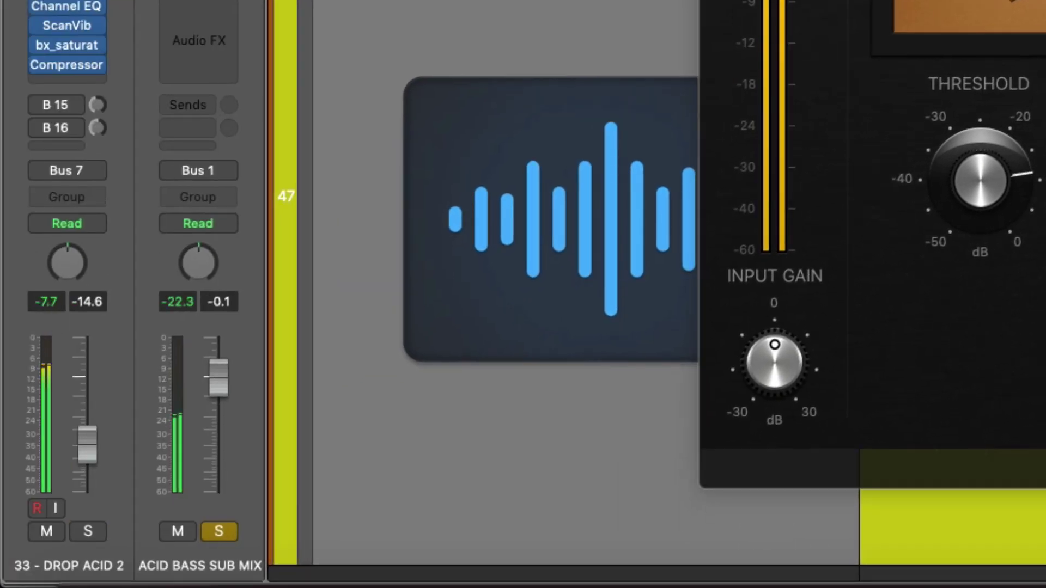
{"action": "key", "text": "ctrl+p"}
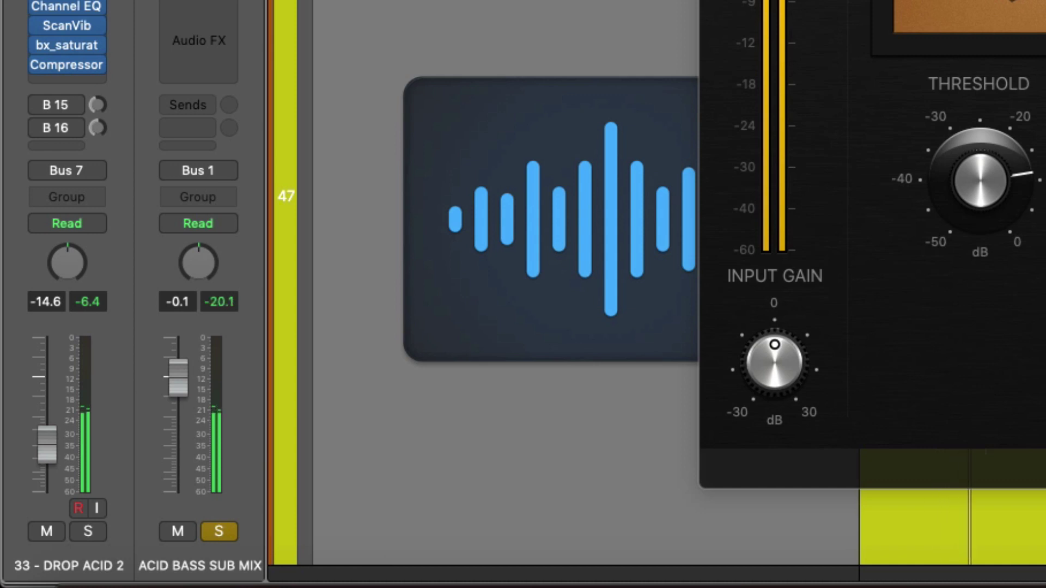
{"action": "key", "text": "super+w"}
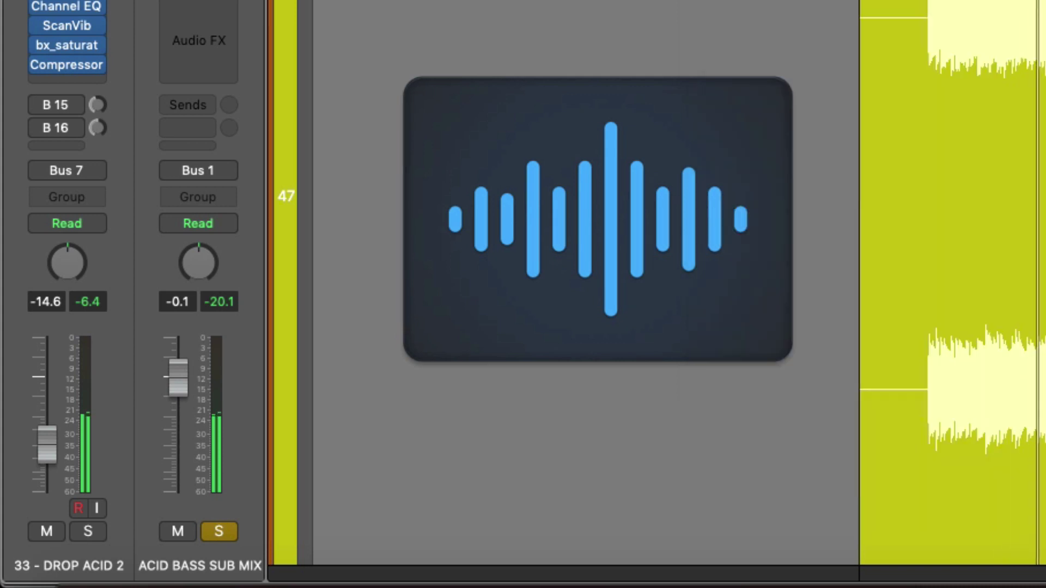
- Insert a stereo ShaperBox after the Compressor on DROP ACID 2, using the User Default setting
{"action": "scroll", "coordinate": [316, 44], "scroll_direction": "down", "scroll_amount": 1}
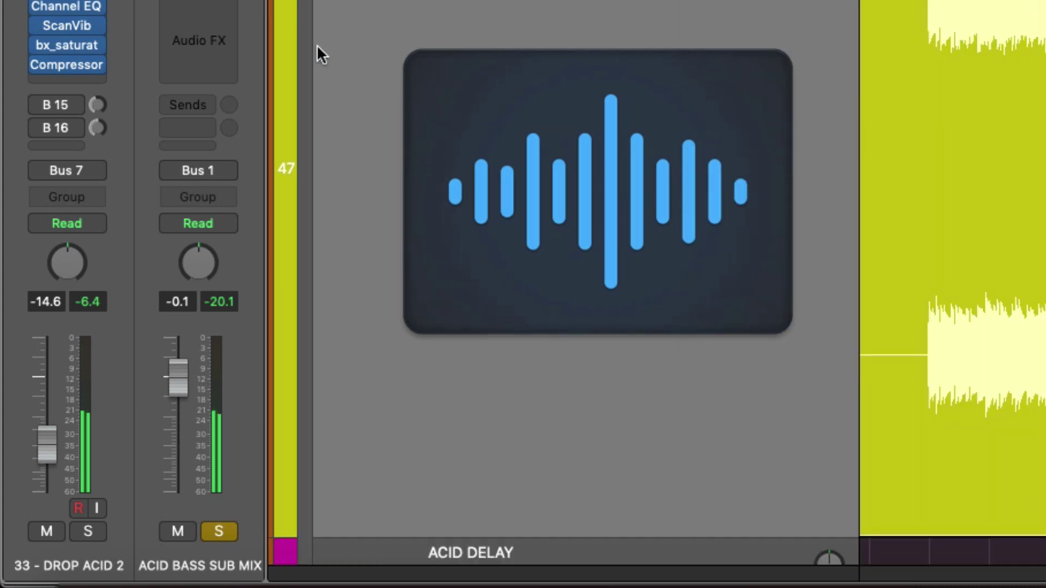
{"action": "left_click", "coordinate": [69, 76]}
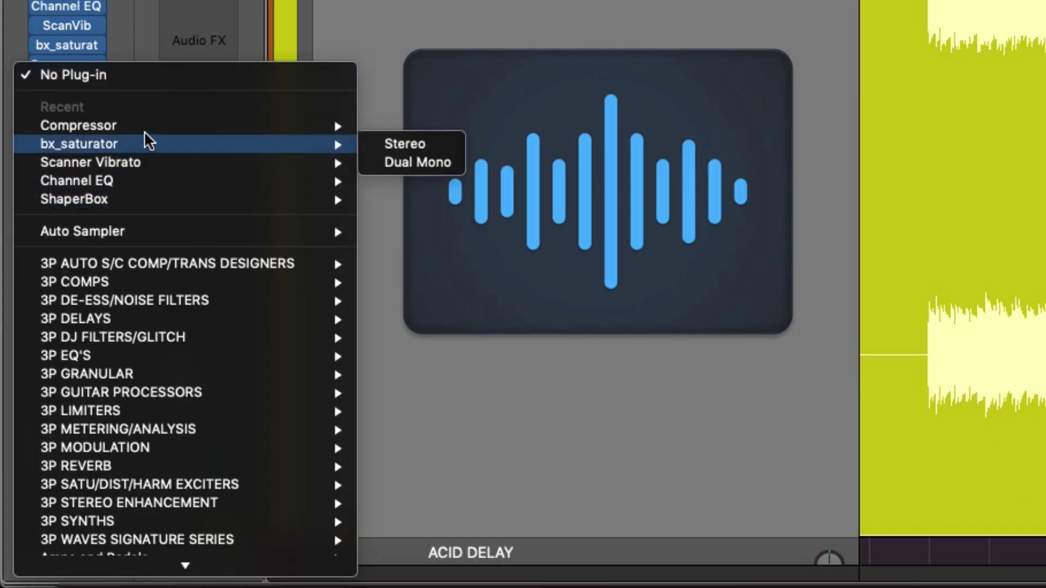
{"action": "mouse_move", "coordinate": [187, 209]}
{"action": "left_click", "coordinate": [435, 200]}
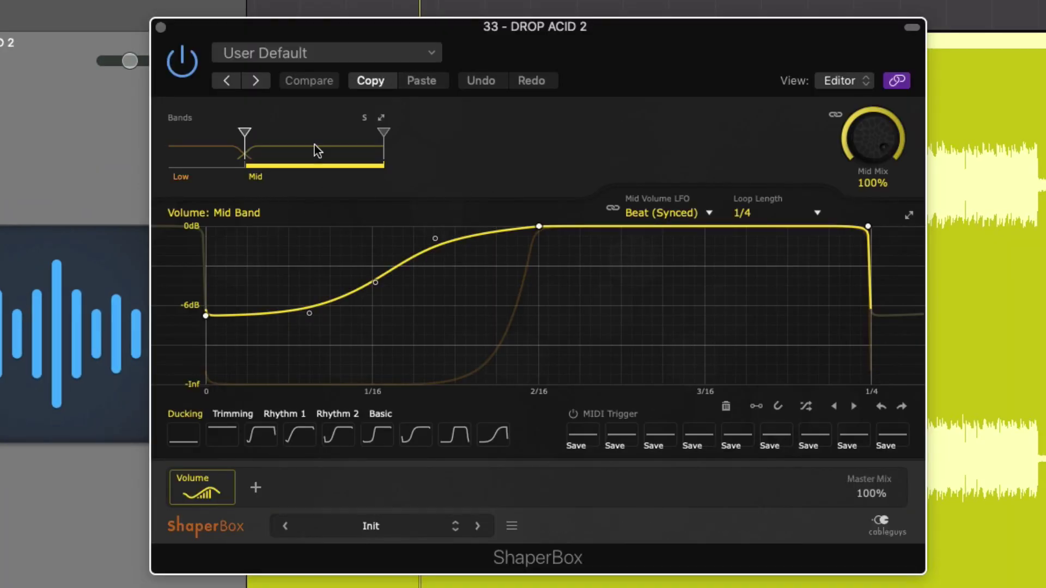
{"action": "left_click", "coordinate": [295, 53]}
{"action": "left_click", "coordinate": [690, 102]}
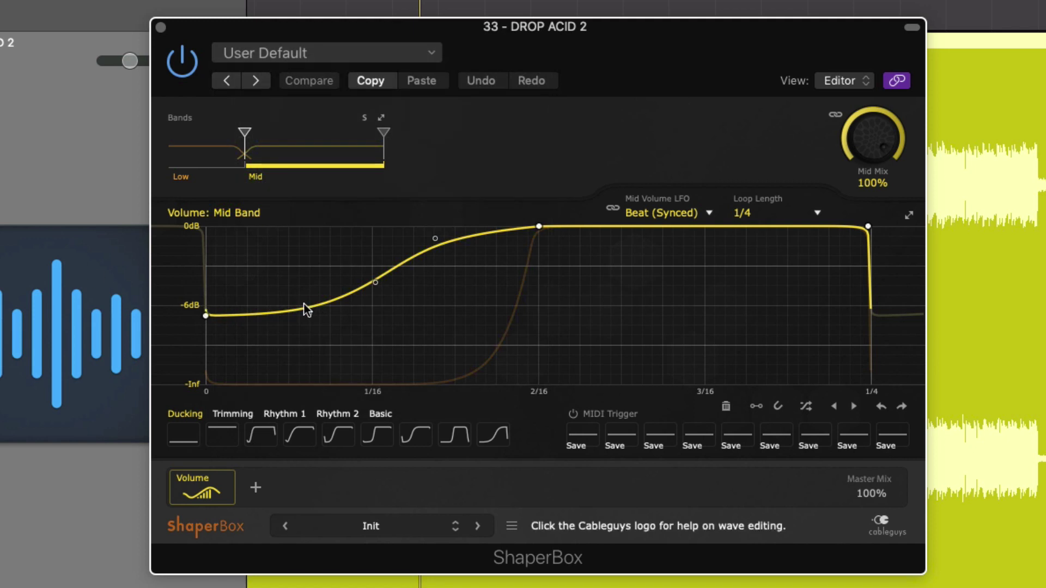
- Check ShaperBox's low band curve on DROP ACID 2 and raise the low split to about 450 Hz
{"action": "left_click", "coordinate": [196, 141]}
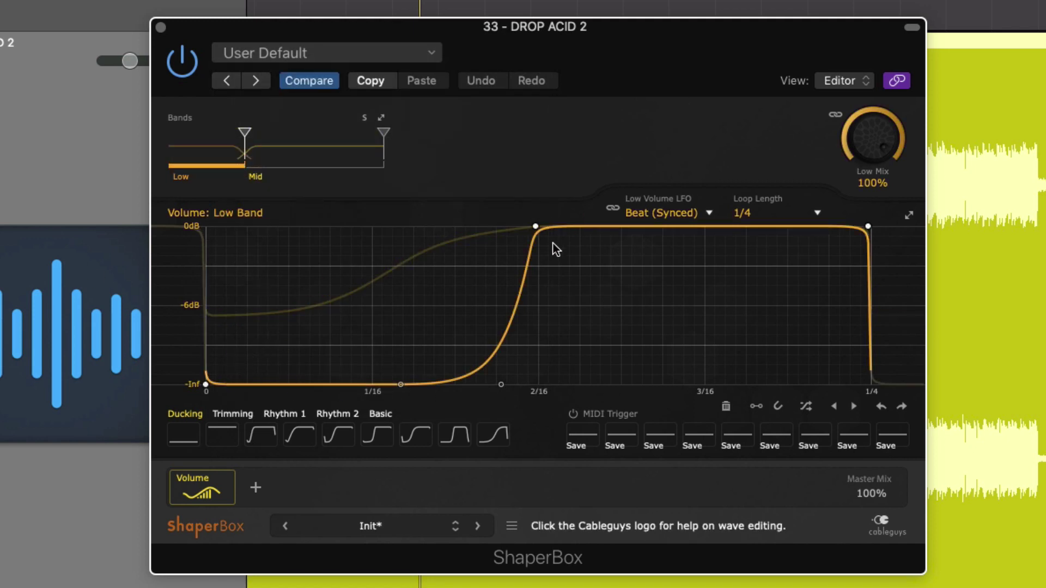
{"action": "mouse_move", "coordinate": [244, 134]}
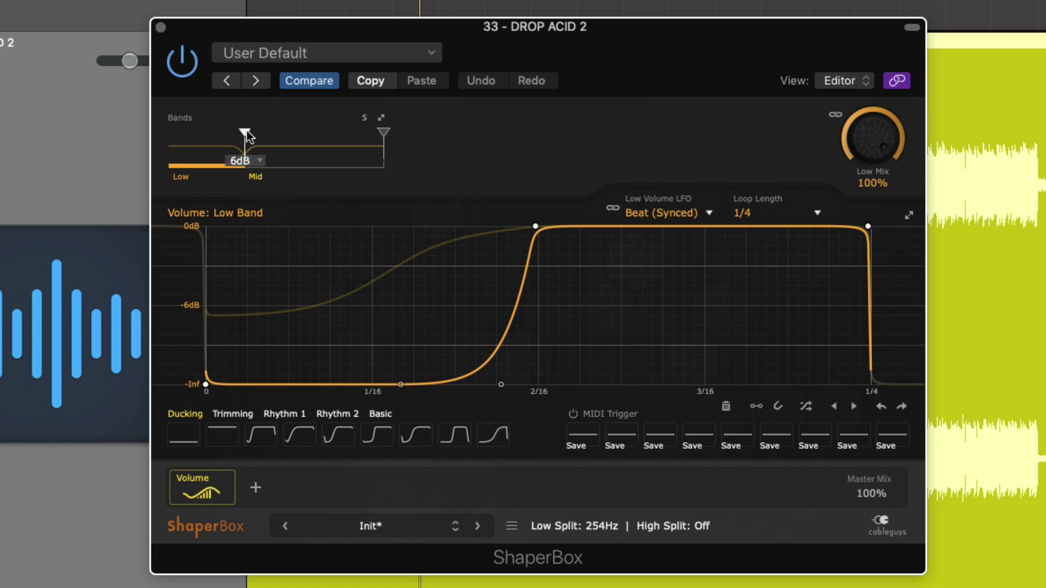
{"action": "left_click_drag", "start_coordinate": [248, 133], "coordinate": [254, 133]}
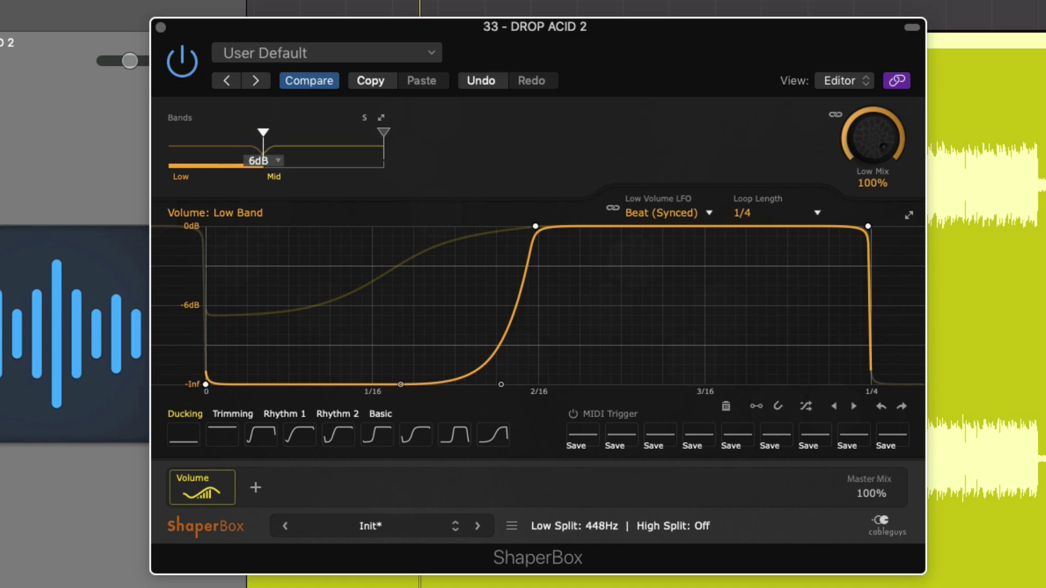
{"action": "mouse_move", "coordinate": [262, 136]}
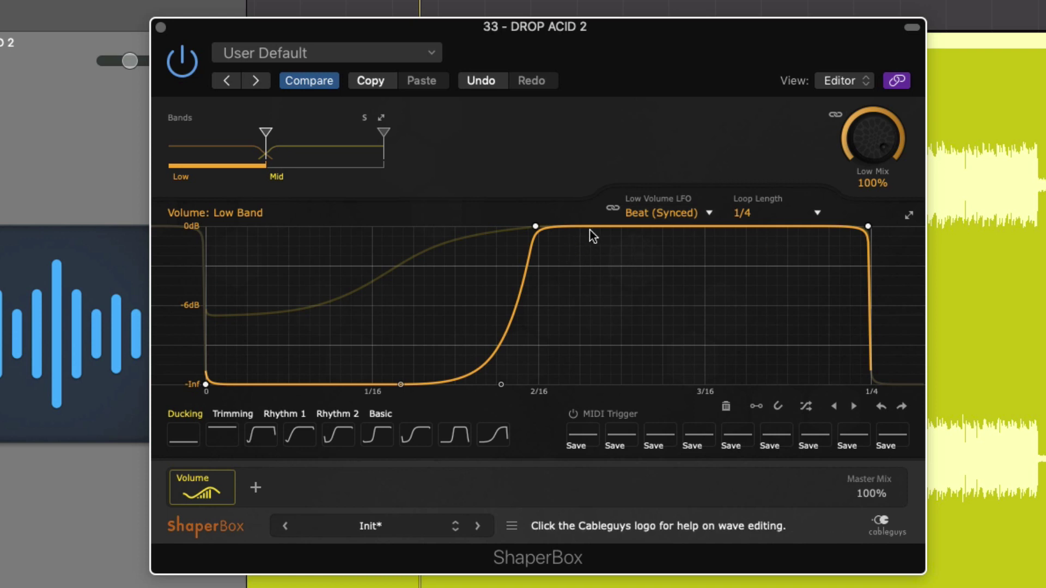
{"action": "left_click", "coordinate": [321, 141]}
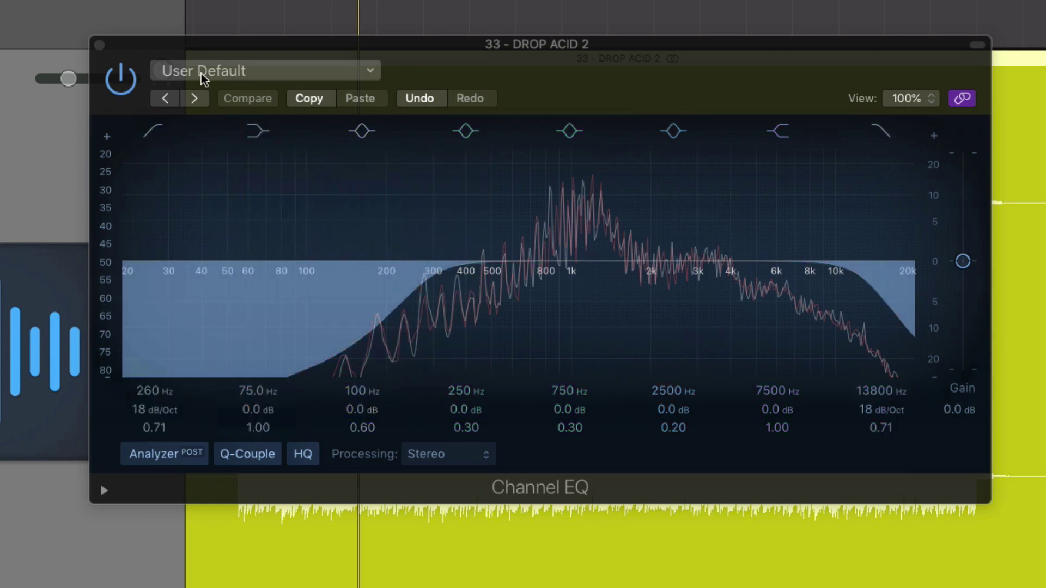
- Reduce the track heights, pull the DROP ACID 1 and DROP ACID 2 faders fully down, and move the EQ window clear of the track list
{"action": "left_click", "coordinate": [99, 44]}
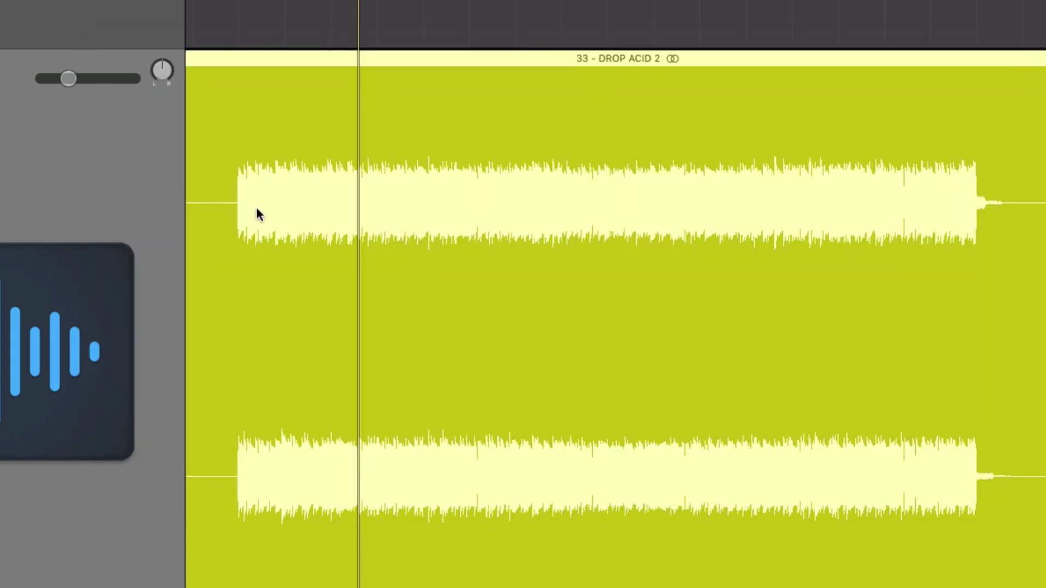
{"action": "scroll", "coordinate": [256, 208], "scroll_direction": "down", "scroll_amount": 10}
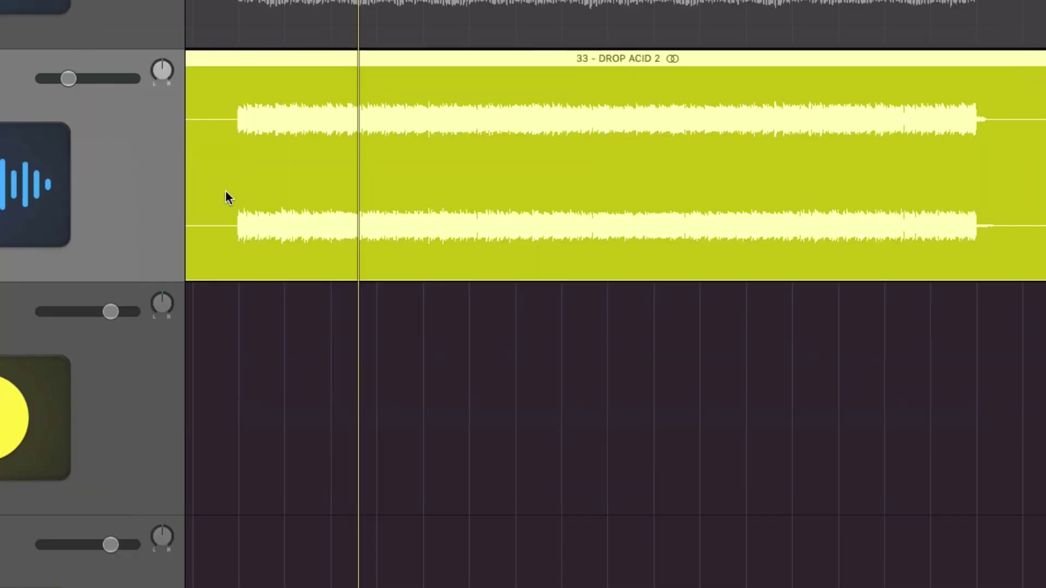
{"action": "scroll", "coordinate": [220, 193], "scroll_direction": "up", "scroll_amount": 5}
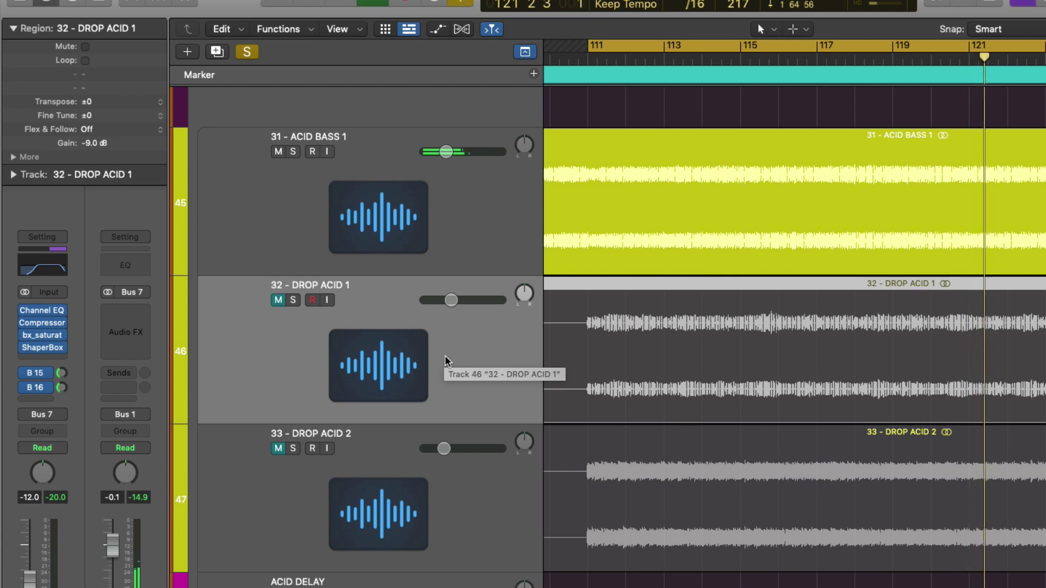
{"action": "key", "text": "v"}
{"action": "key", "text": "Down"}
{"action": "left_click_drag", "start_coordinate": [533, 173], "coordinate": [671, 145]}
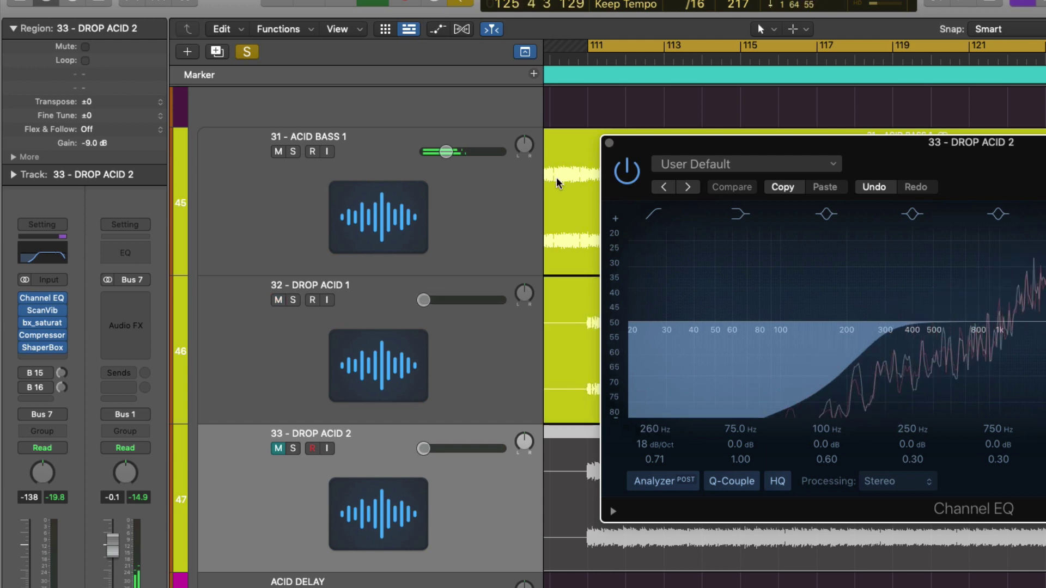
- Raise DROP ACID 1's fader to about -13 dB, muting and unmuting the track to judge it against ACID BASS 1
{"action": "key", "text": "Up"}
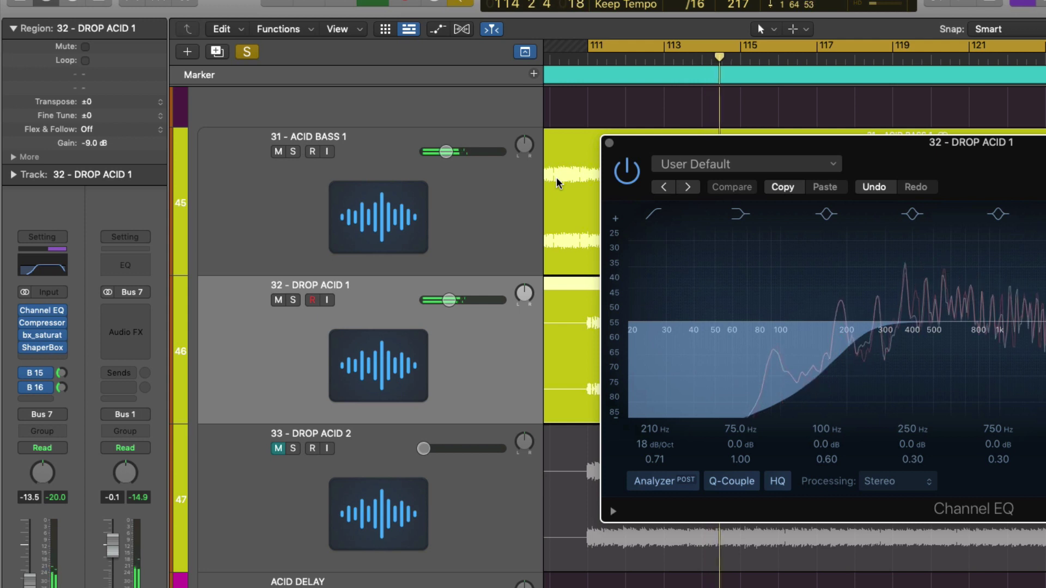
{"action": "key", "text": "ctrl+m"}
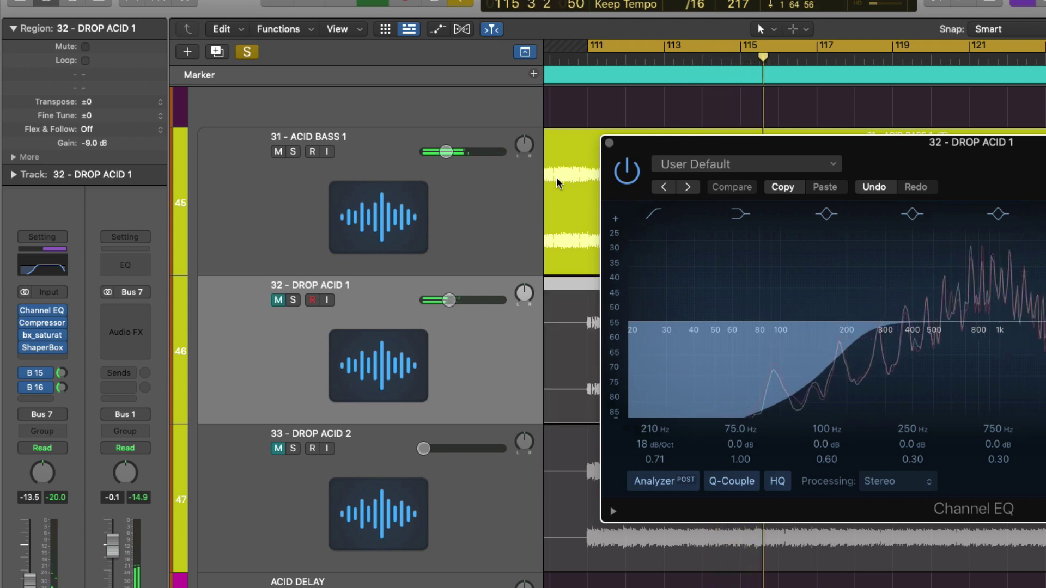
{"action": "key", "text": "ctrl+m"}
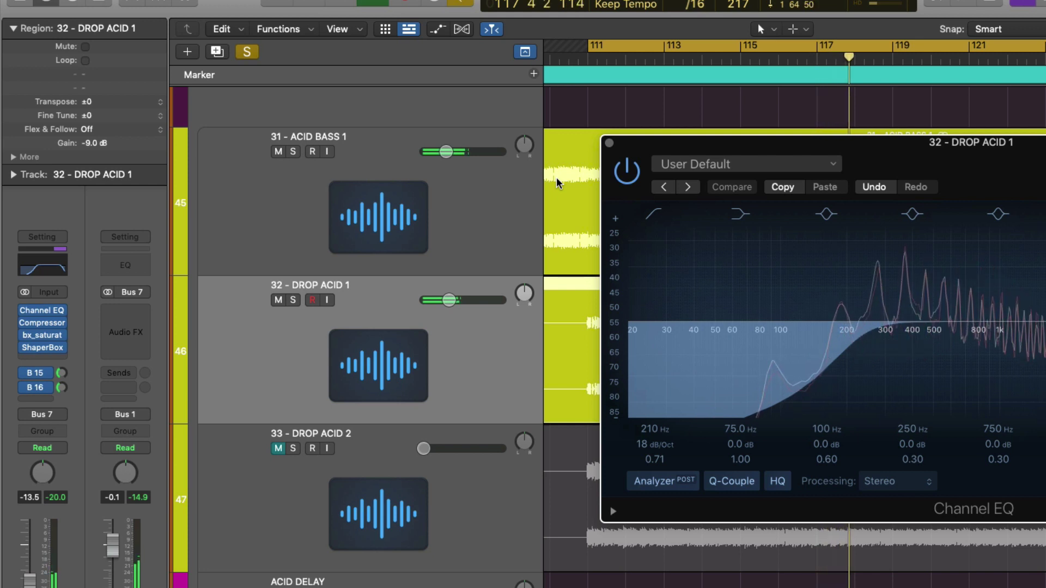
{"action": "key", "text": "ctrl+m"}
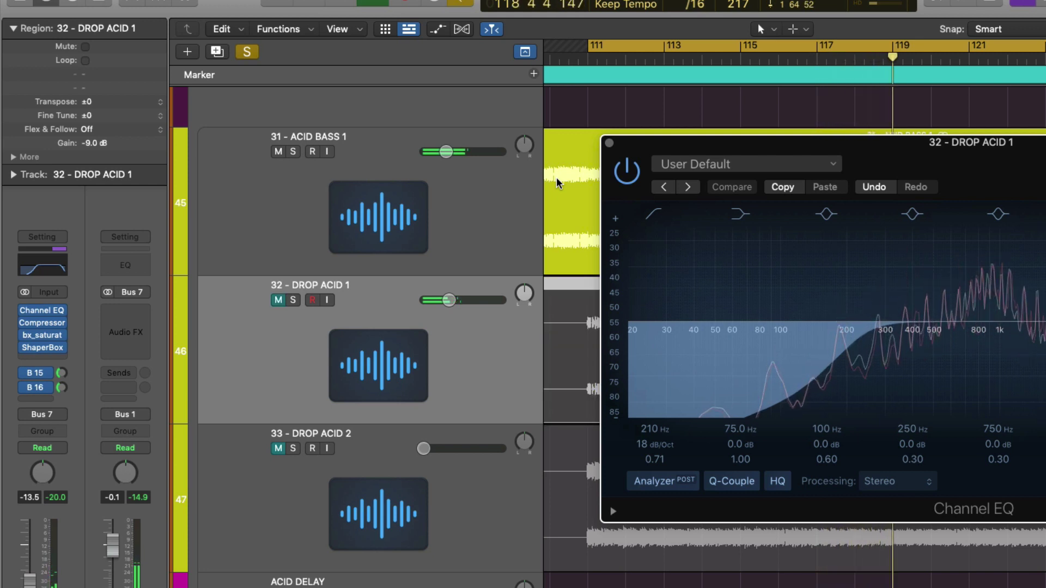
{"action": "key", "text": "ctrl+m"}
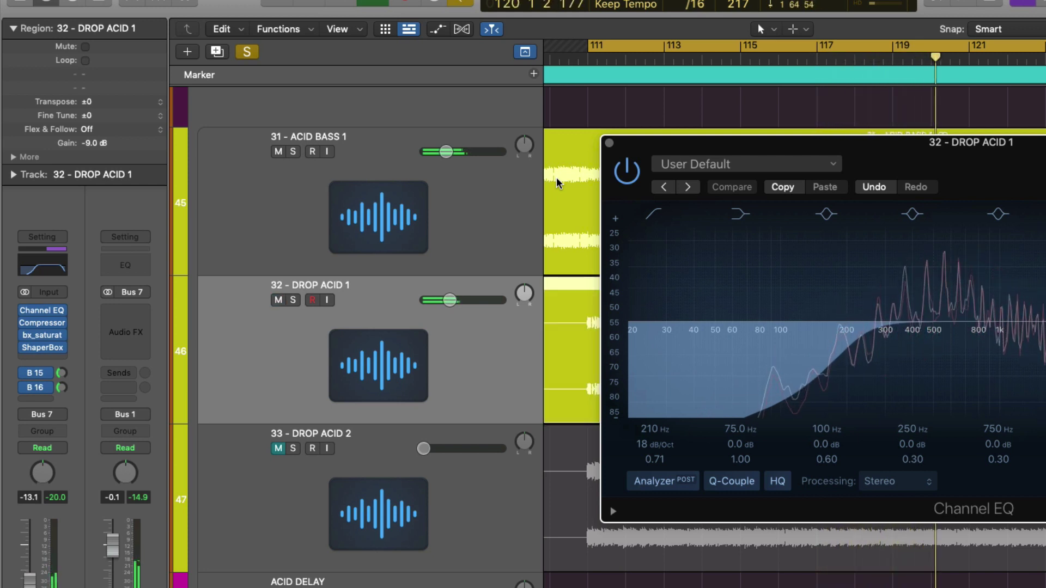
- Bring DROP ACID 2 into the balance with its fader at -20.0 dB and shrink the track heights
{"action": "key", "text": "Down"}
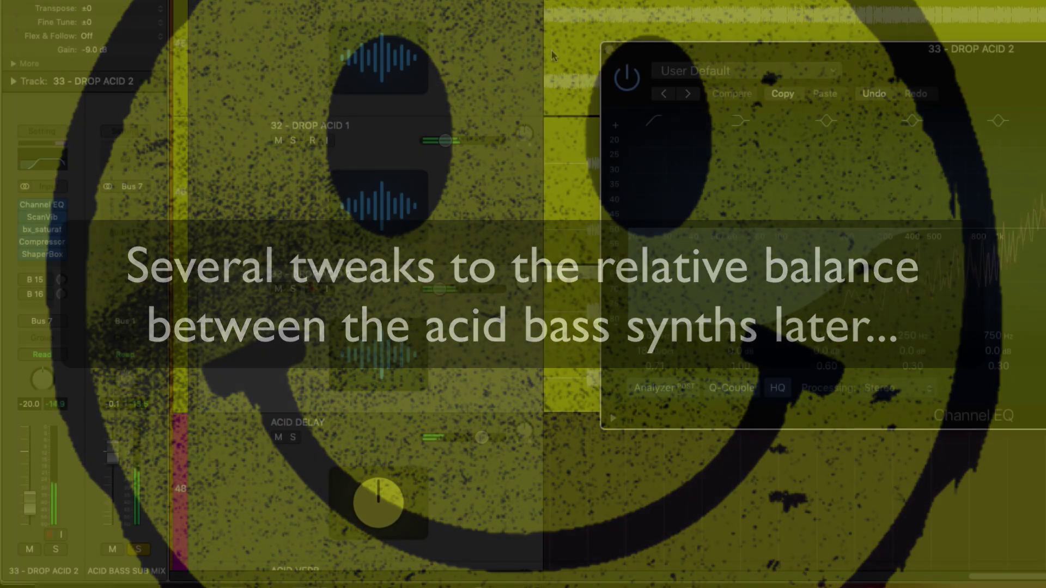
{"action": "key", "text": "super+Up"}
{"action": "key", "text": "super+Up"}
{"action": "key", "text": "super+Up"}
{"action": "key", "text": "super+Up"}
{"action": "key", "text": "super+Up"}
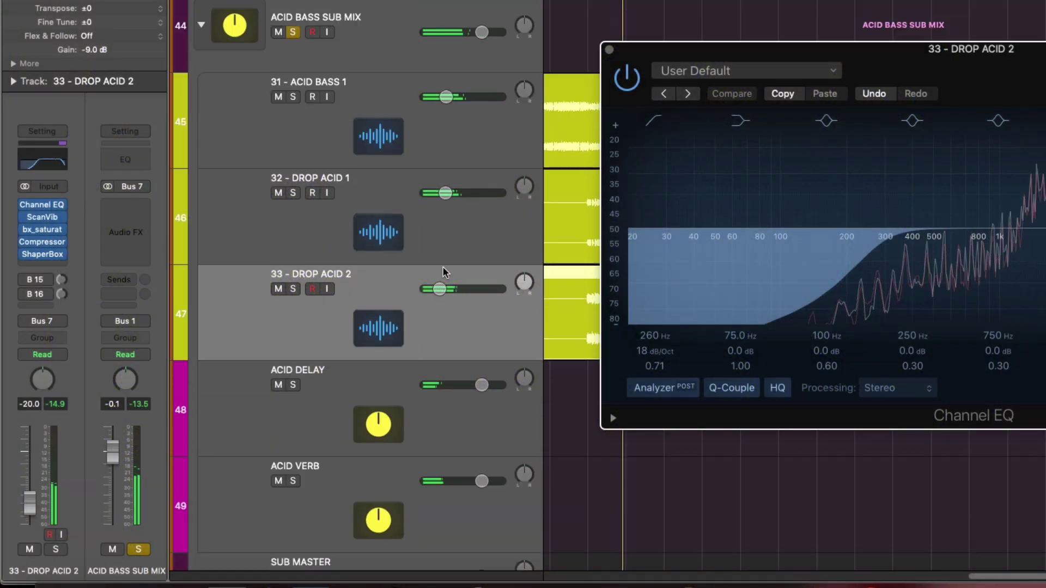
- Make the track rows more compact, solo the DRUM SUB MIX alongside the basses, and close the EQ window
{"action": "left_click", "coordinate": [279, 145]}
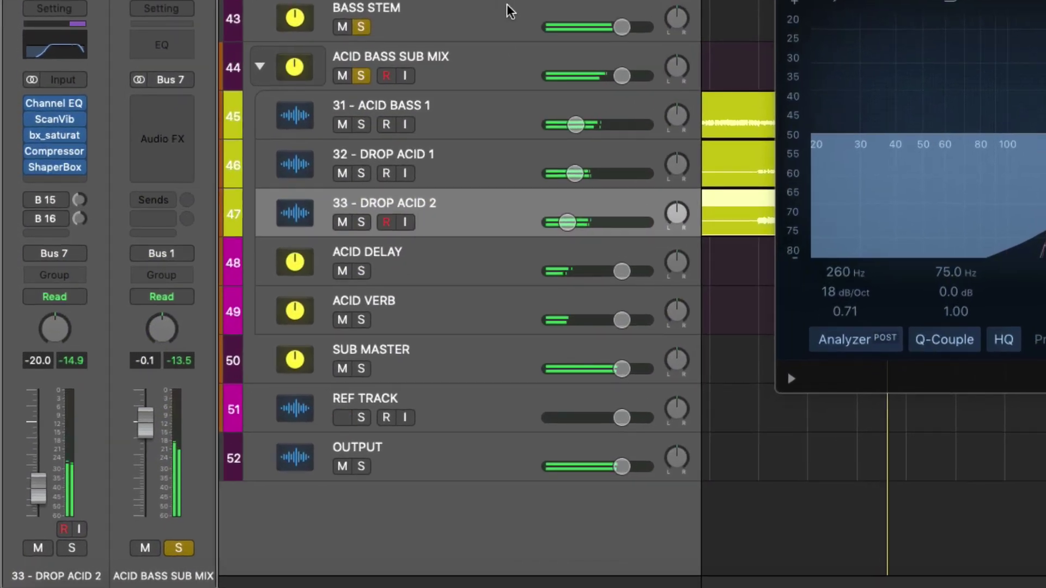
{"action": "scroll", "coordinate": [386, 124], "scroll_direction": "up", "scroll_amount": 1}
{"action": "key", "text": "super+Up"}
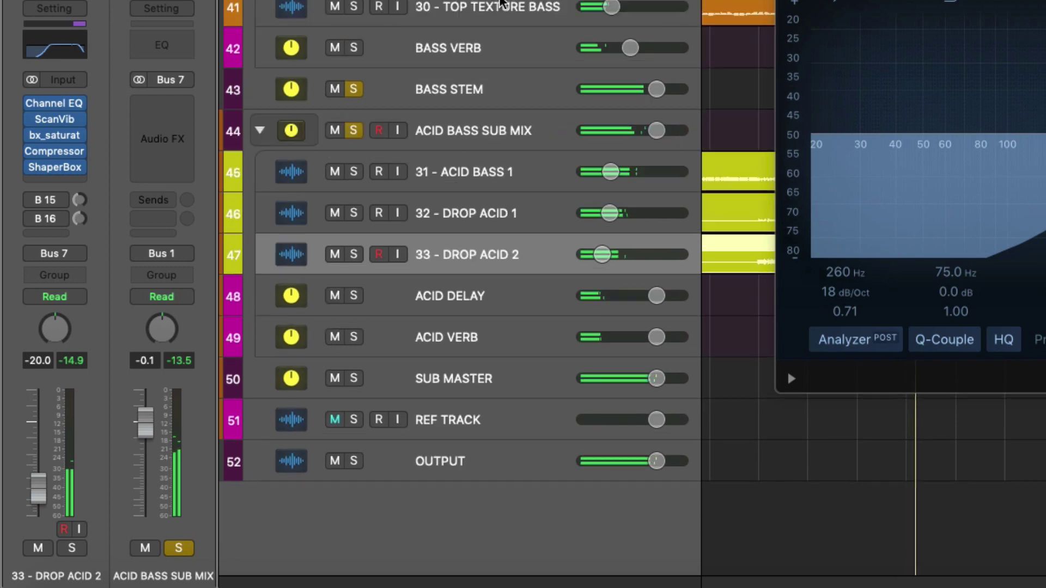
{"action": "scroll", "coordinate": [501, 207], "scroll_direction": "up", "scroll_amount": 20}
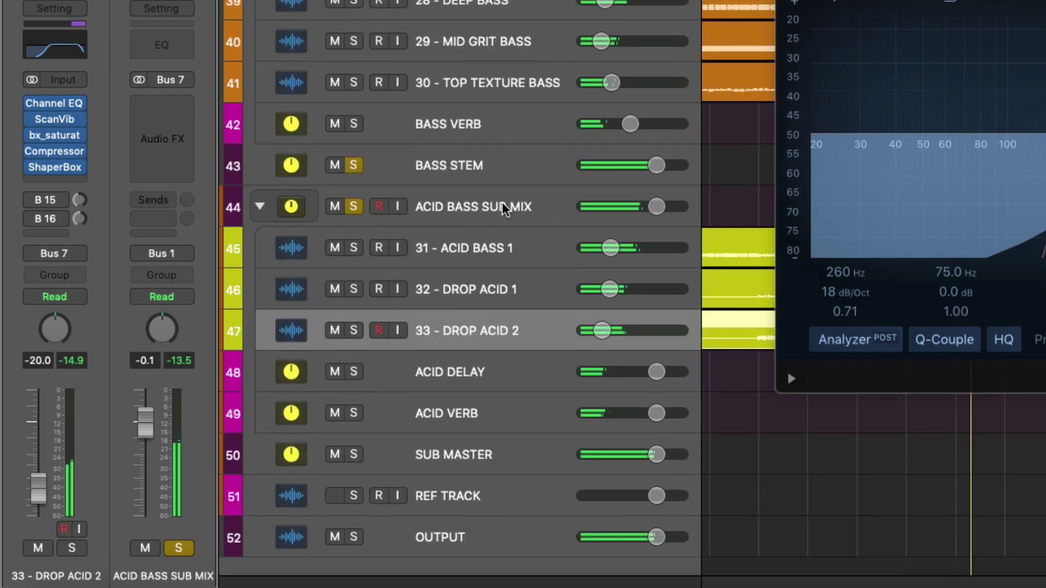
{"action": "scroll", "coordinate": [433, 255], "scroll_direction": "down", "scroll_amount": 2}
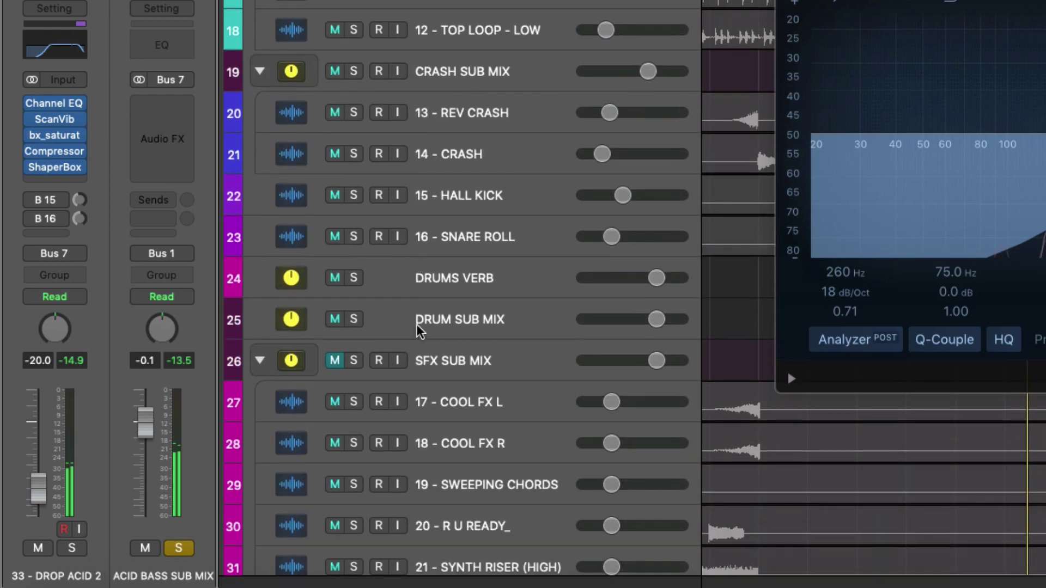
{"action": "left_click", "coordinate": [353, 319]}
{"action": "scroll", "coordinate": [757, 320], "scroll_direction": "down", "scroll_amount": 5}
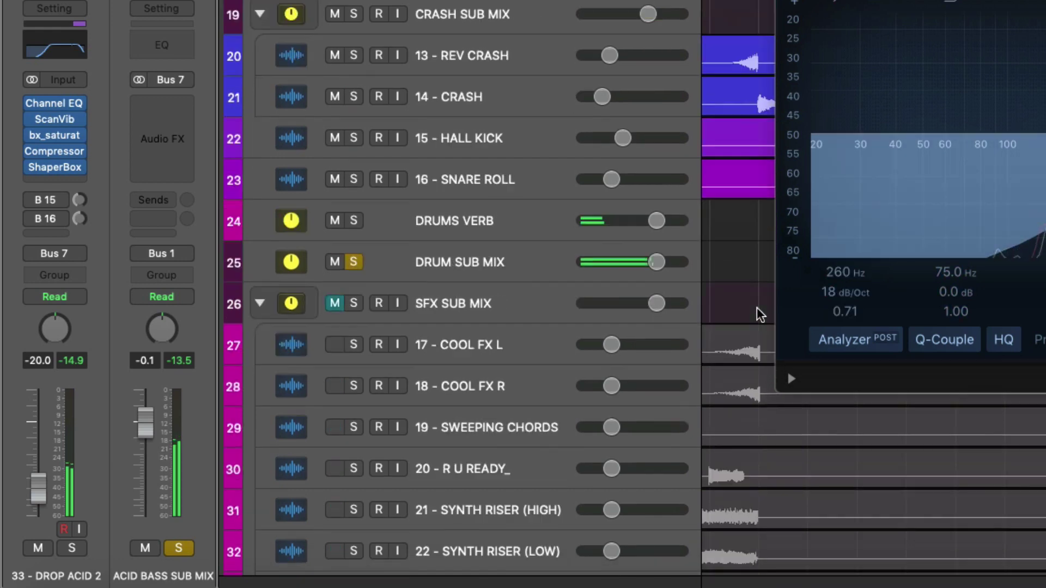
{"action": "left_click", "coordinate": [786, 1]}
{"action": "scroll", "coordinate": [827, 57], "scroll_direction": "down", "scroll_amount": 8}
{"action": "scroll", "coordinate": [827, 59], "scroll_direction": "down", "scroll_amount": 10}
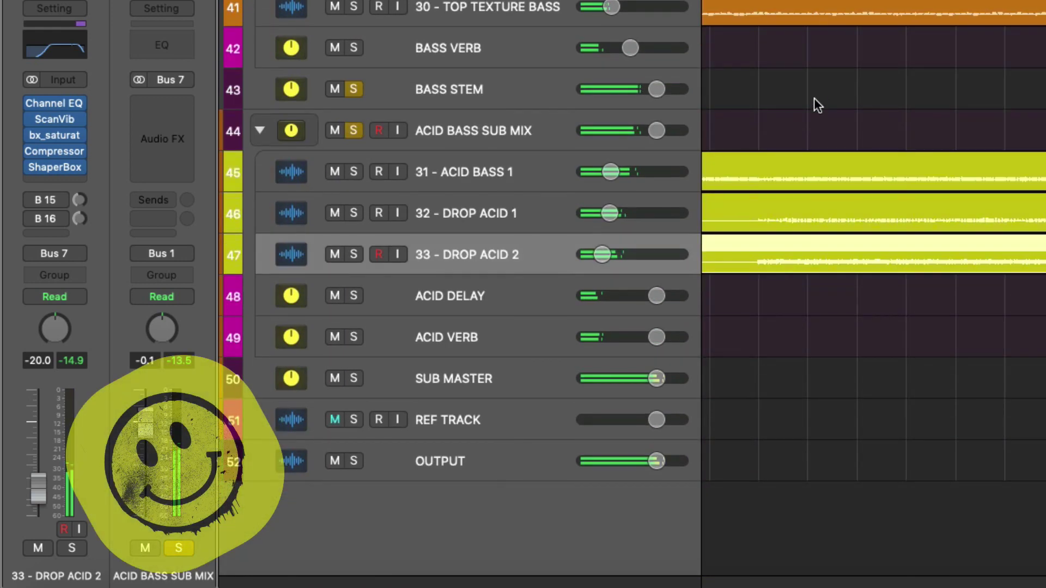
- Select DROP ACID 1 and DROP ACID 2 and mute and unmute them to compare the mix with and without them
{"action": "left_click", "coordinate": [460, 214]}
{"action": "left_click", "coordinate": [437, 247], "text": "shift"}
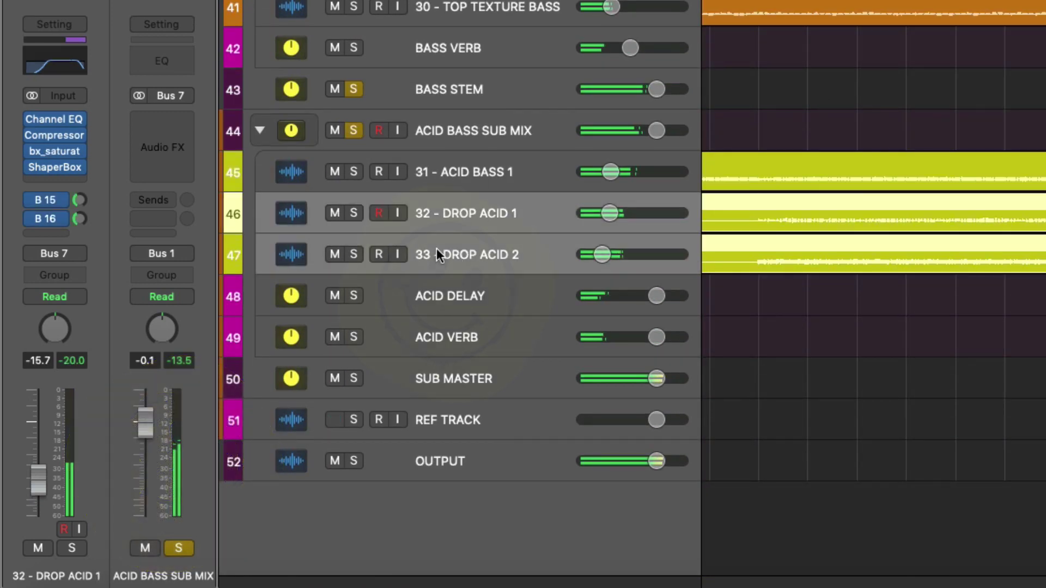
{"action": "key", "text": "m"}
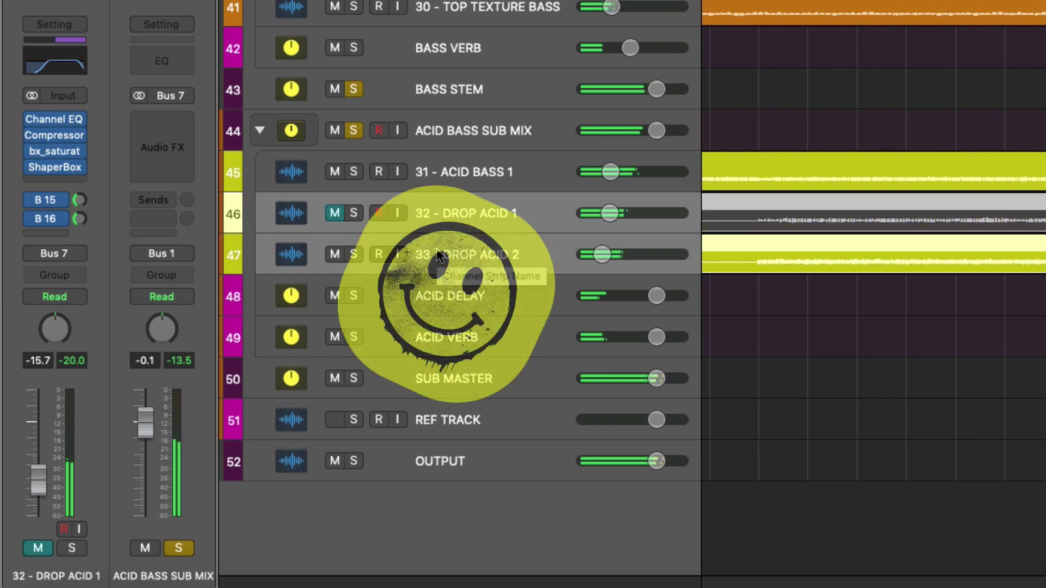
{"action": "key", "text": "m"}
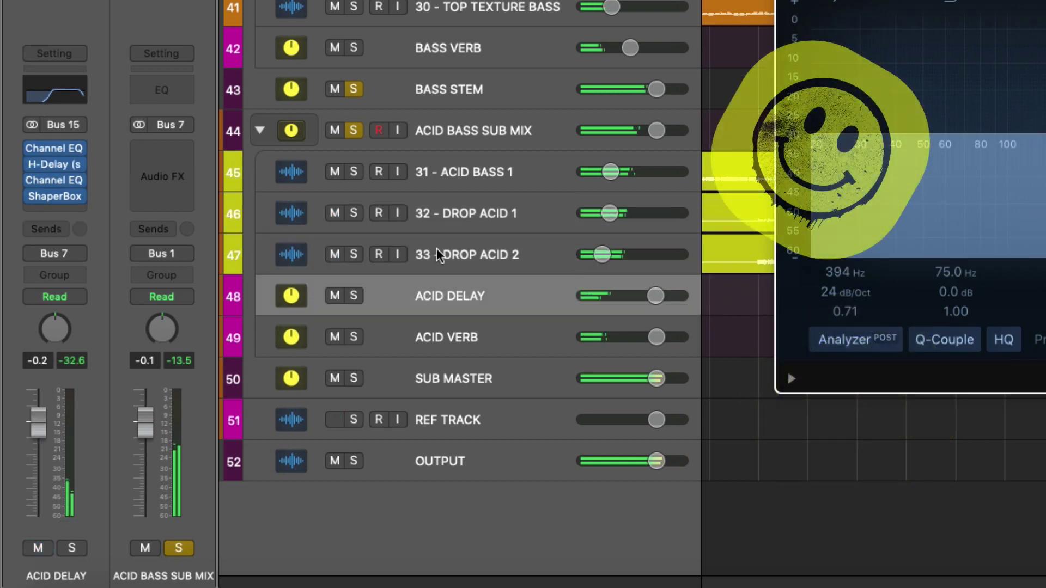
- Rebalance the faders to -9.9 dB for DROP ACID 1 and -20.0 dB for DROP ACID 2, using mutes to compare
{"action": "key", "text": "Up"}
{"action": "key", "text": "Up"}
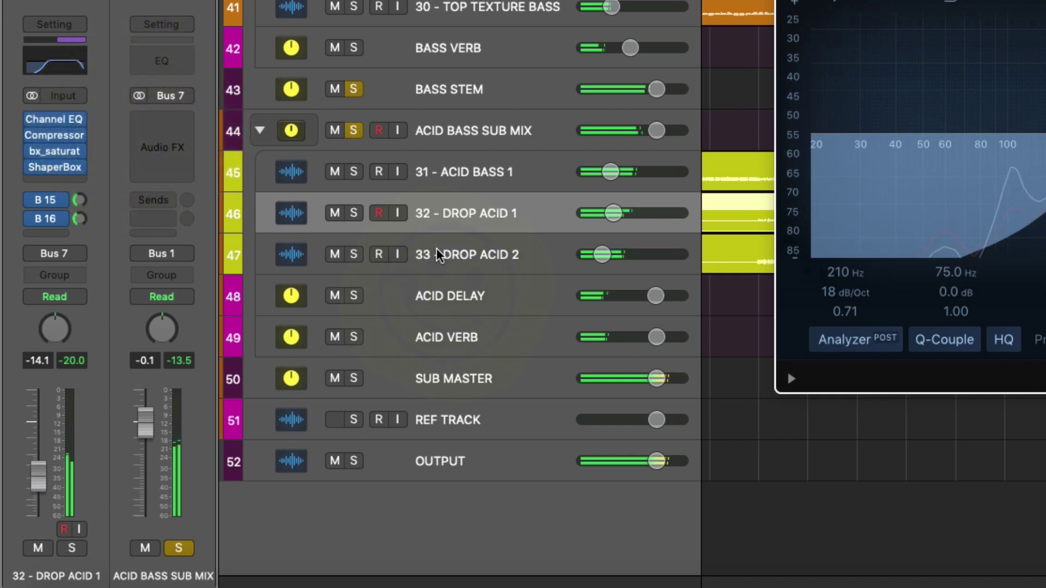
{"action": "key", "text": "Down"}
{"action": "key", "text": "ctrl+m"}
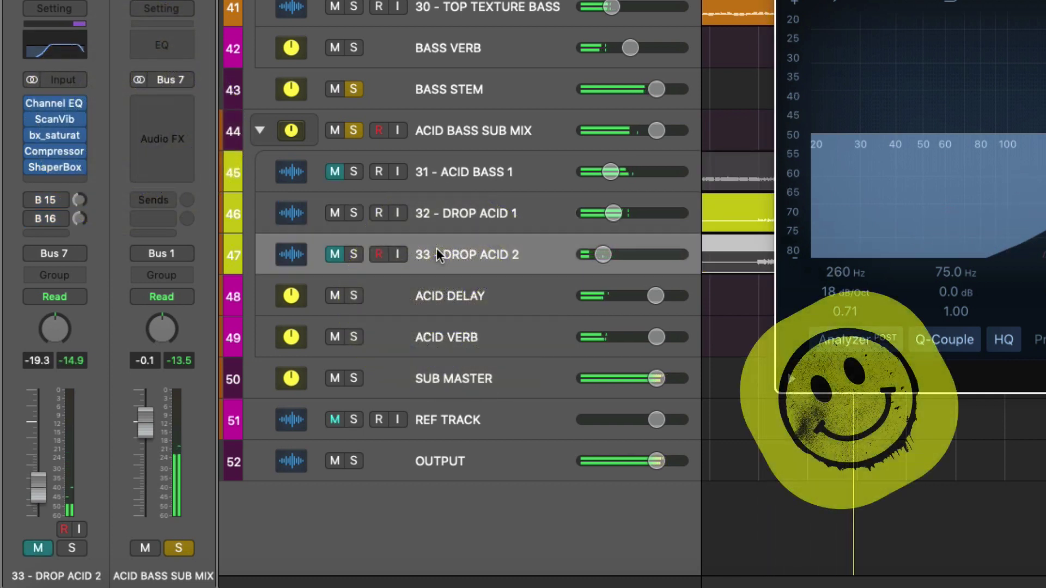
{"action": "key", "text": "Up"}
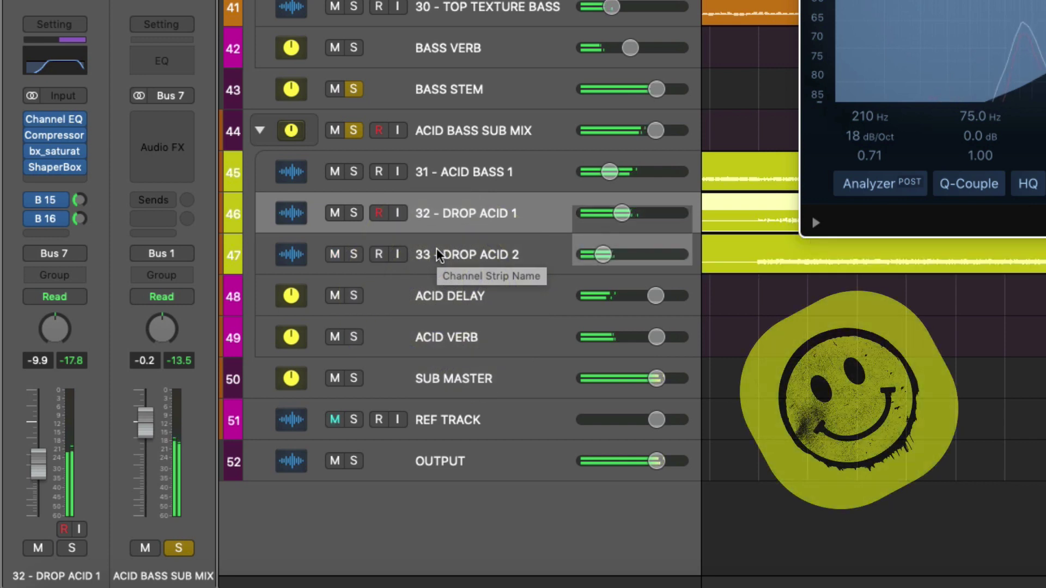
{"action": "key", "text": "Down"}
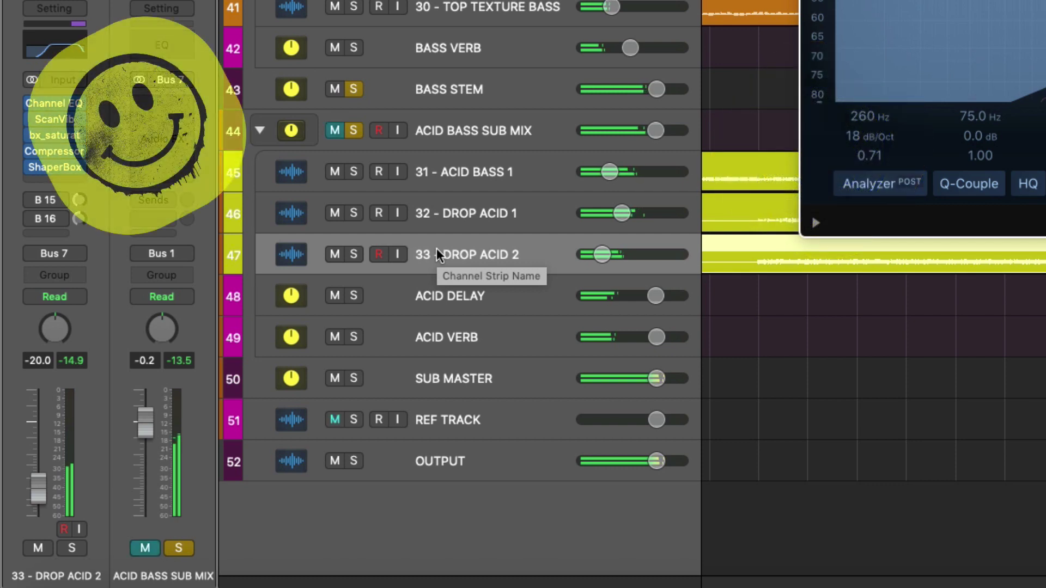
- Lower the ACID BASS SUB MIX fader to -1.9 dB and fit the whole arrangement in the Tracks view
{"action": "key", "text": "Up"}
{"action": "key", "text": "Up"}
{"action": "key", "text": "Up"}
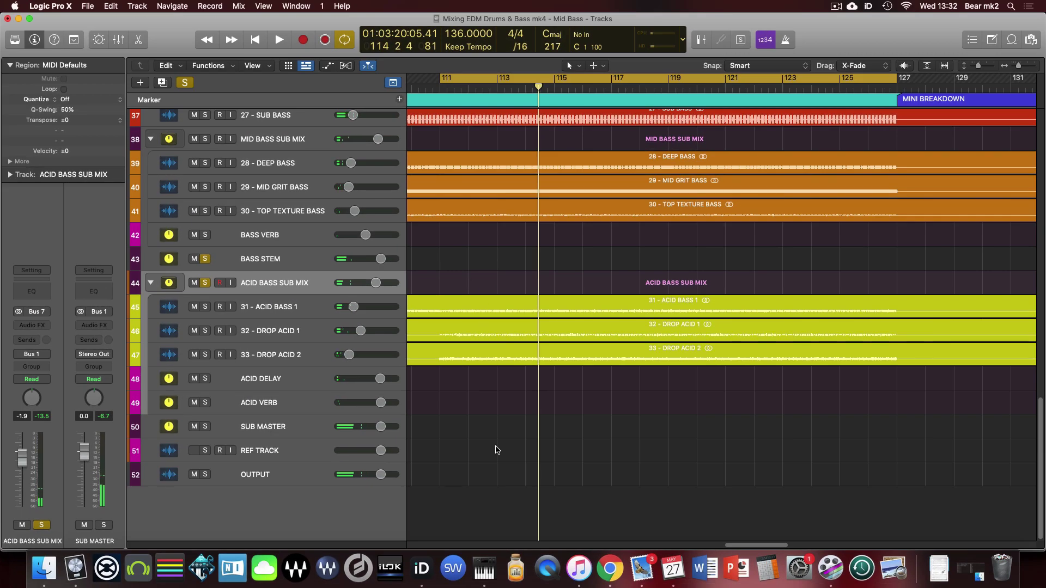
{"action": "key", "text": "z"}
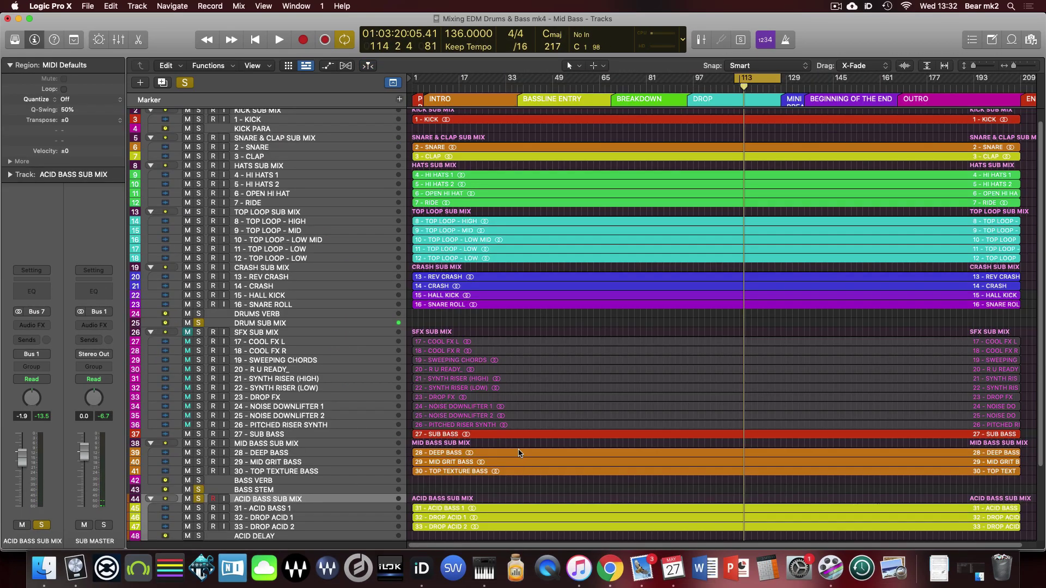
- Enlarge the track rows and zoom in on the acid bass tracks around the DROP section
{"action": "scroll", "coordinate": [518, 453], "scroll_direction": "down", "scroll_amount": 3}
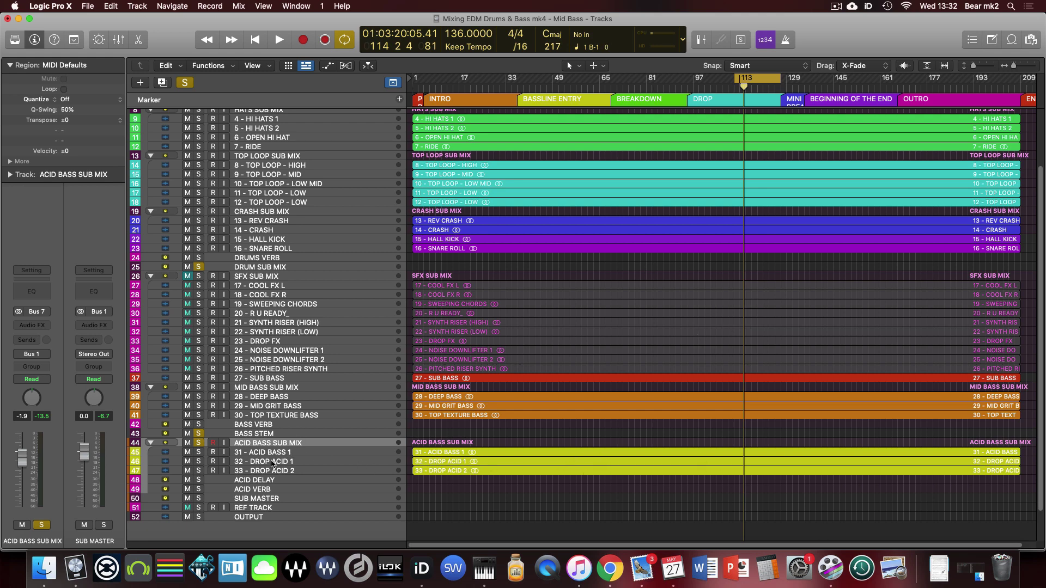
{"action": "scroll", "coordinate": [769, 425], "scroll_direction": "up", "scroll_amount": 5}
{"action": "scroll", "coordinate": [745, 425], "scroll_direction": "down", "scroll_amount": 8}
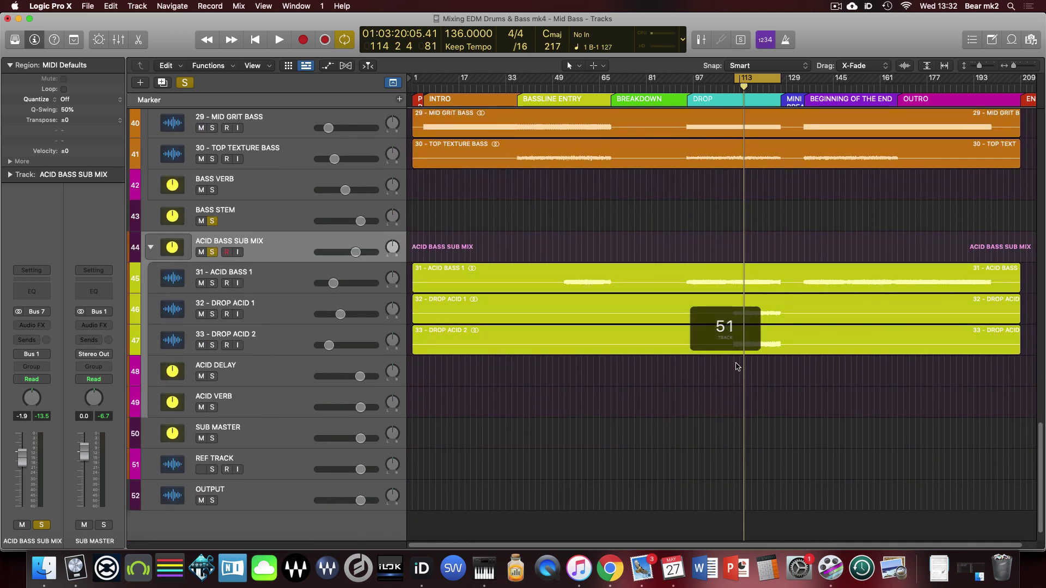
{"action": "scroll", "coordinate": [737, 363], "scroll_direction": "right", "scroll_amount": 5}
{"action": "scroll", "coordinate": [736, 361], "scroll_direction": "up", "scroll_amount": 2}
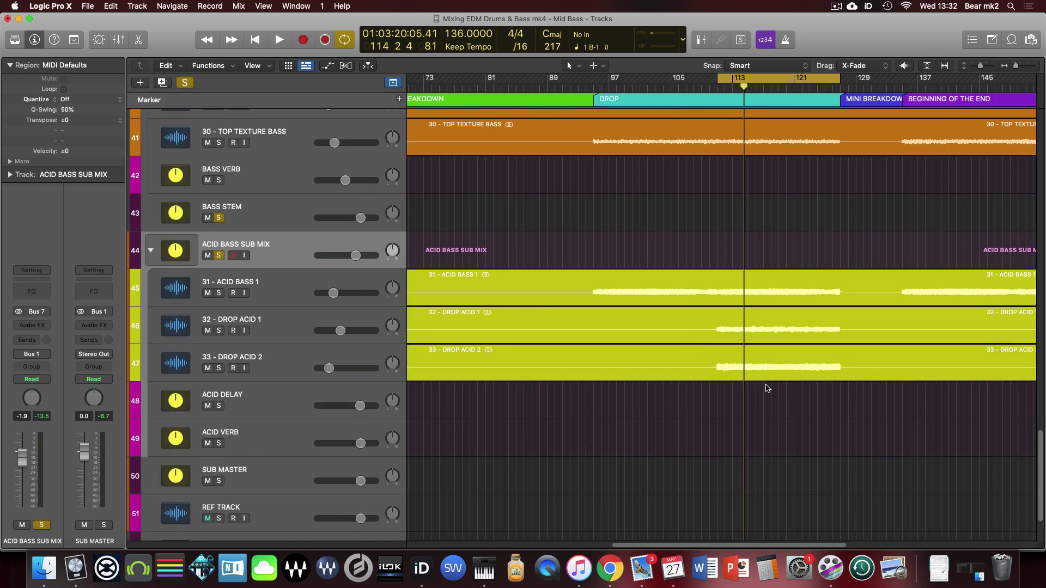
{"action": "key", "text": "super+Left"}
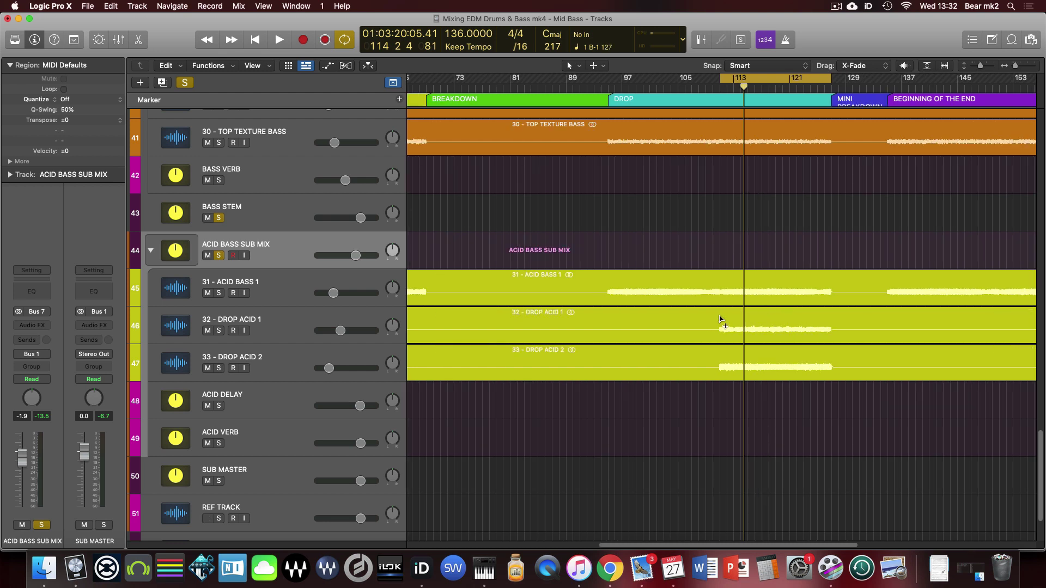
- Select DROP ACID 1 and DROP ACID 2 and place the playhead at the start of the DROP section, bar 95
{"action": "left_click_drag", "start_coordinate": [720, 329], "coordinate": [832, 364]}
{"action": "left_click", "coordinate": [738, 350]}
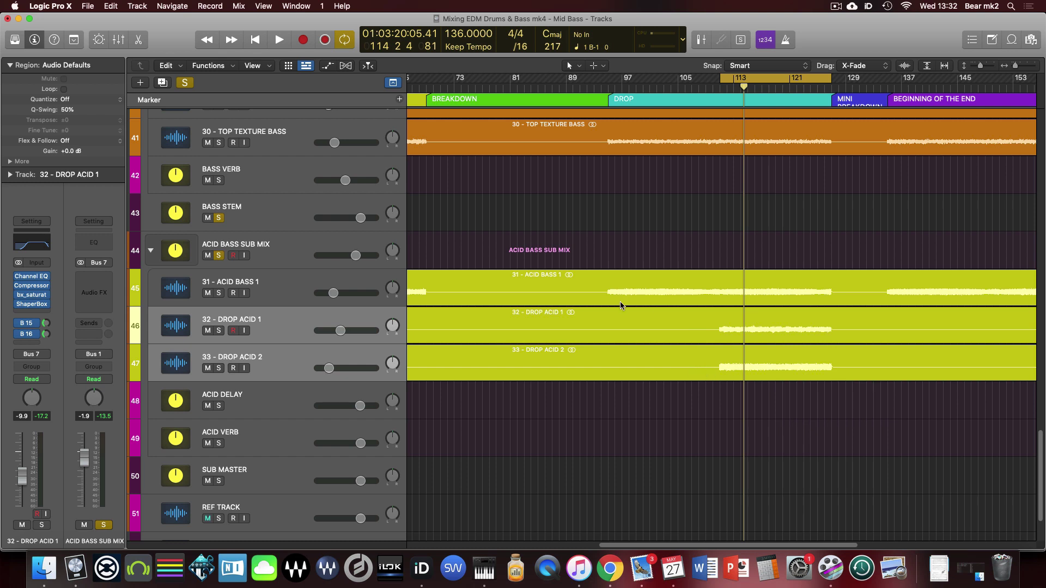
{"action": "left_click", "coordinate": [615, 87]}
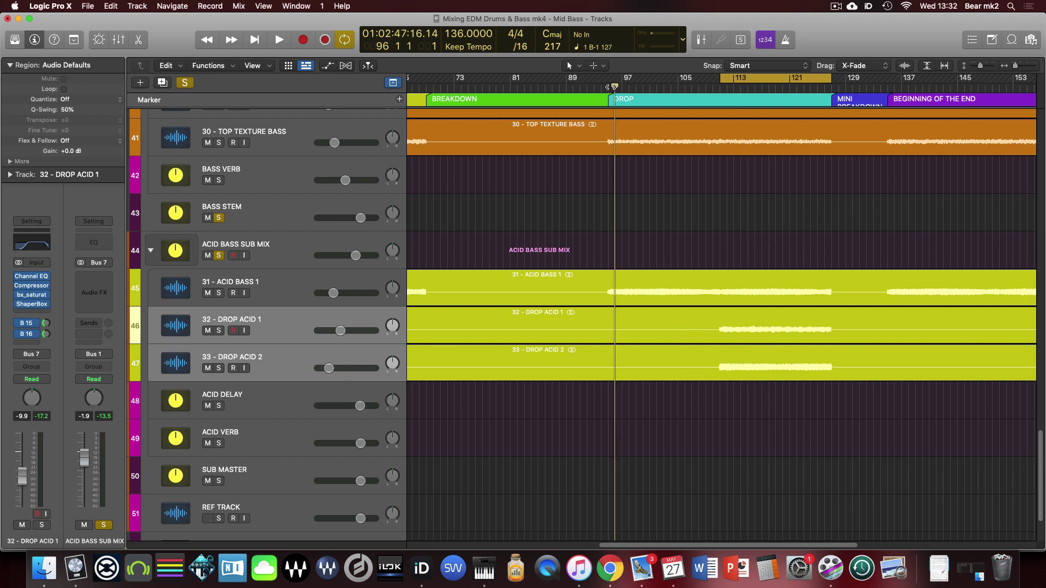
{"action": "left_click_drag", "start_coordinate": [611, 87], "coordinate": [607, 87]}
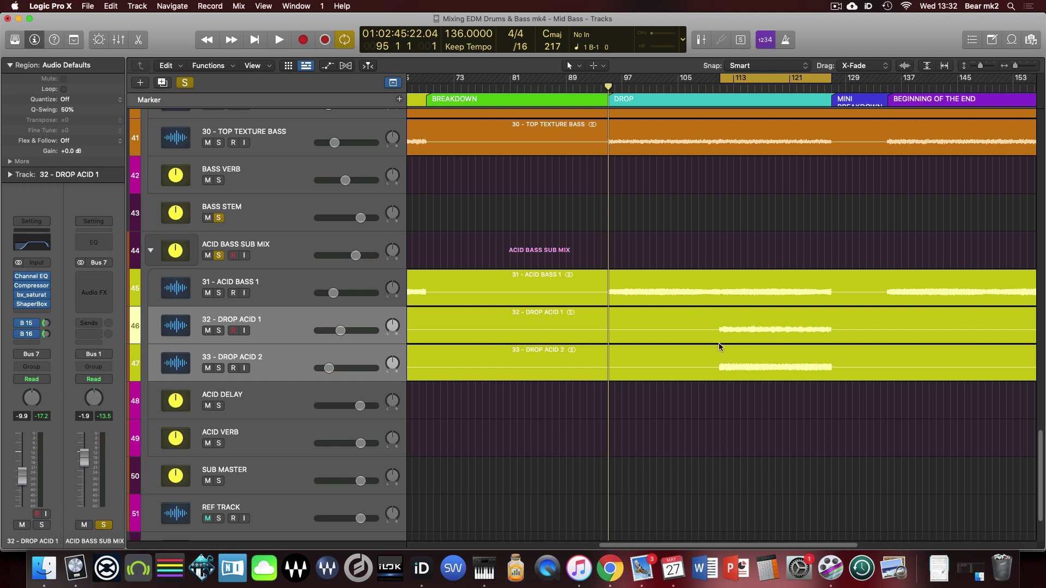
- Loop playback from about bar 49 to 59, around the first ACID BASS 1 entry, and raise the ACID BASS SUB MIX fader to -1.0 dB
{"action": "scroll", "coordinate": [672, 367], "scroll_direction": "left", "scroll_amount": 10}
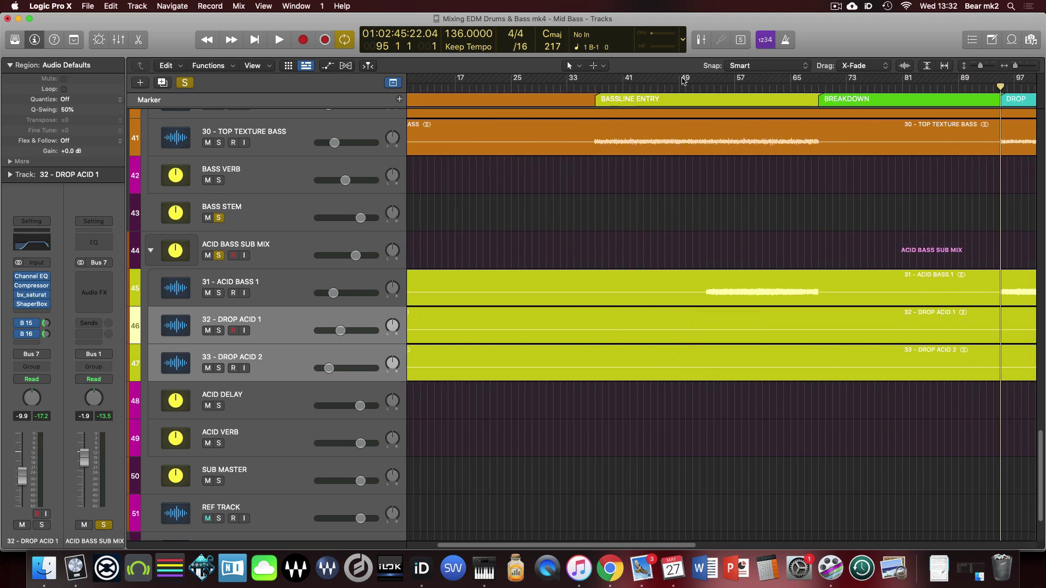
{"action": "left_click_drag", "start_coordinate": [684, 81], "coordinate": [760, 127]}
{"action": "key", "text": "super+Right"}
{"action": "key", "text": "super+Right"}
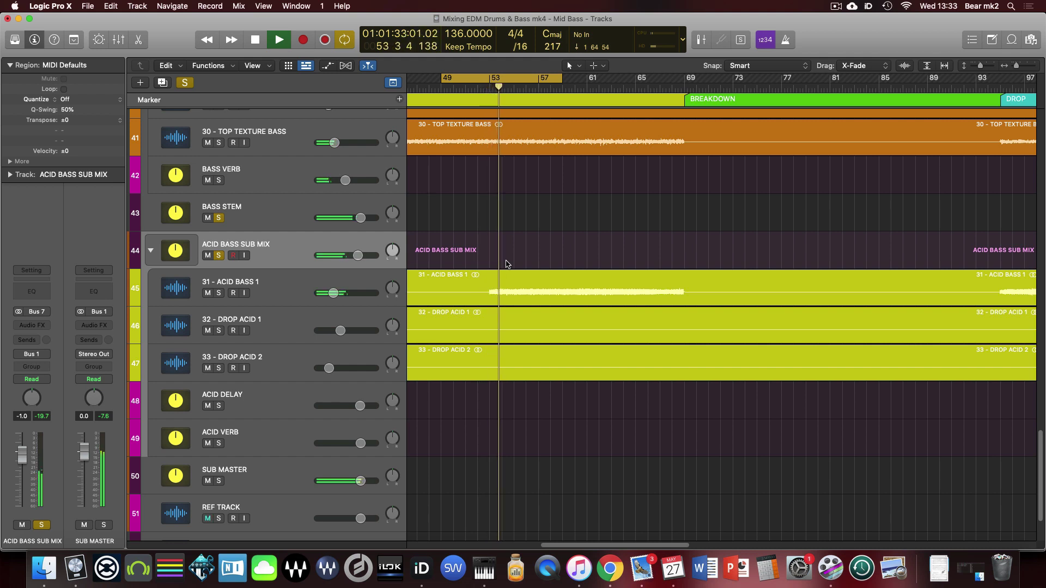
- Turn off the cycle and play the DROP section from just before the DROP ACID 1 and 2 entry, stopping after they come in
{"action": "key", "text": "c"}
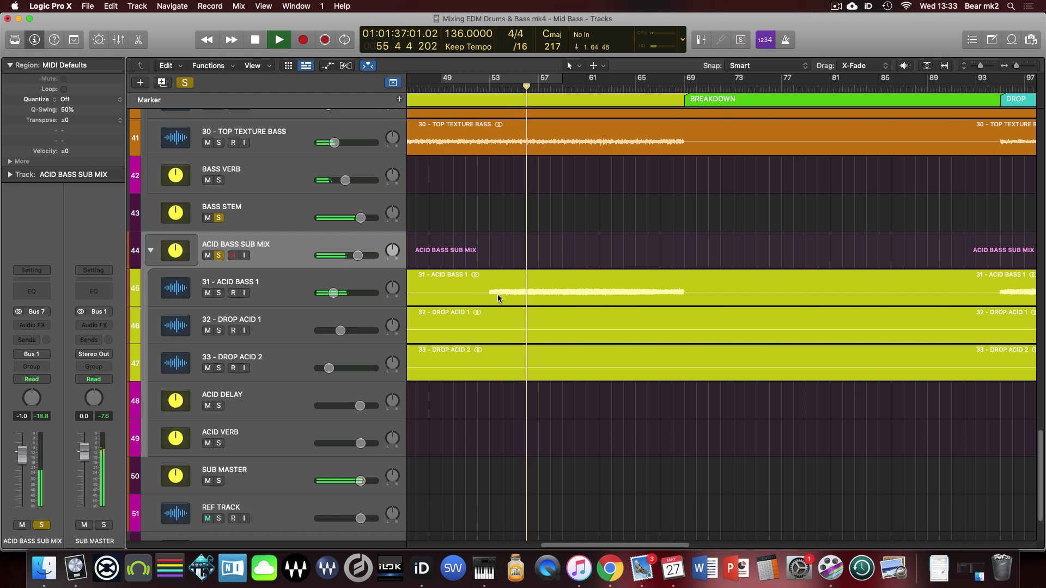
{"action": "key", "text": "super+Left"}
{"action": "key", "text": "super+Left"}
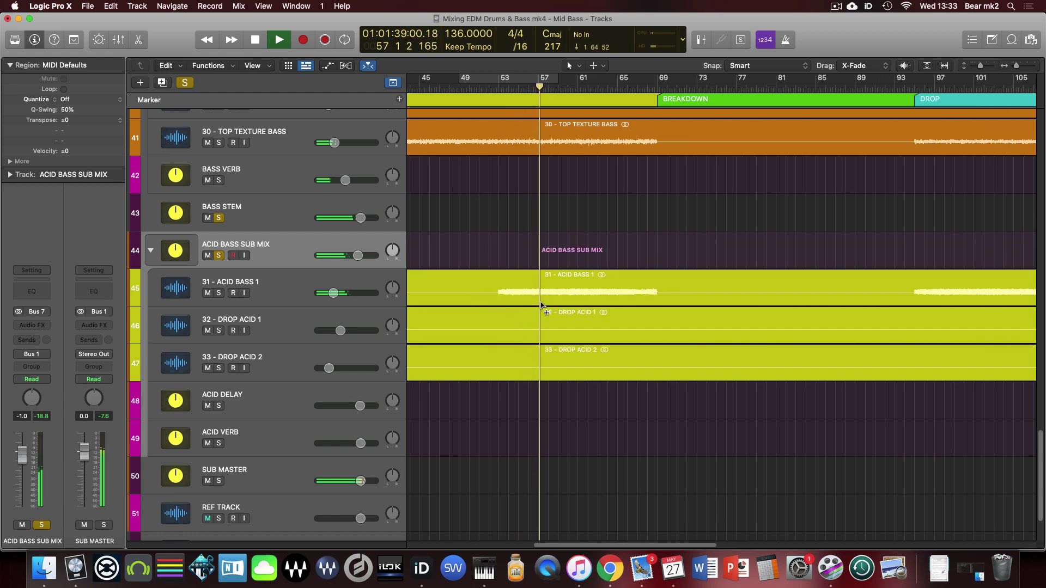
{"action": "scroll", "coordinate": [632, 317], "scroll_direction": "right", "scroll_amount": 8}
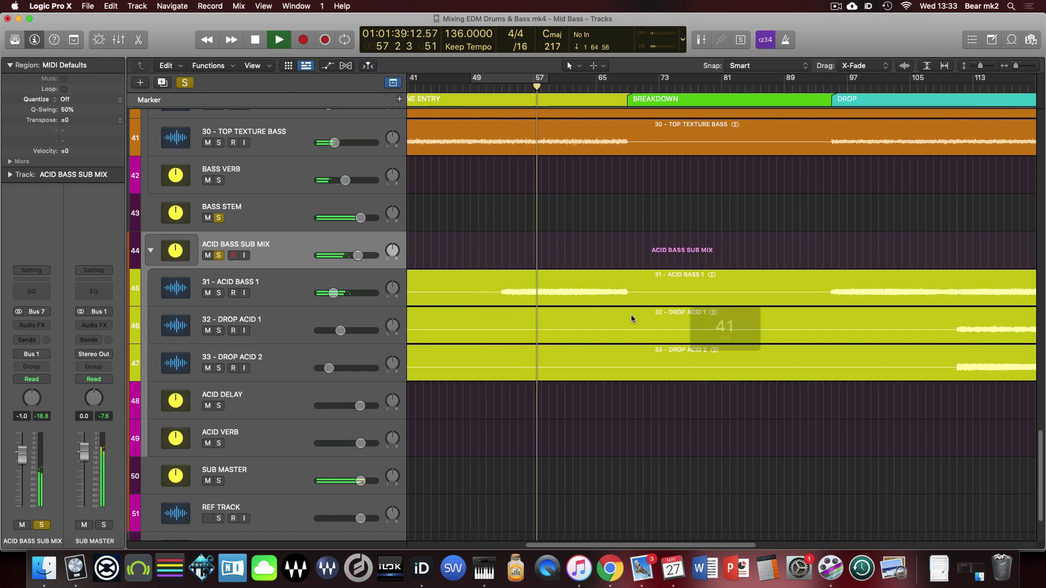
{"action": "left_click", "coordinate": [723, 257]}
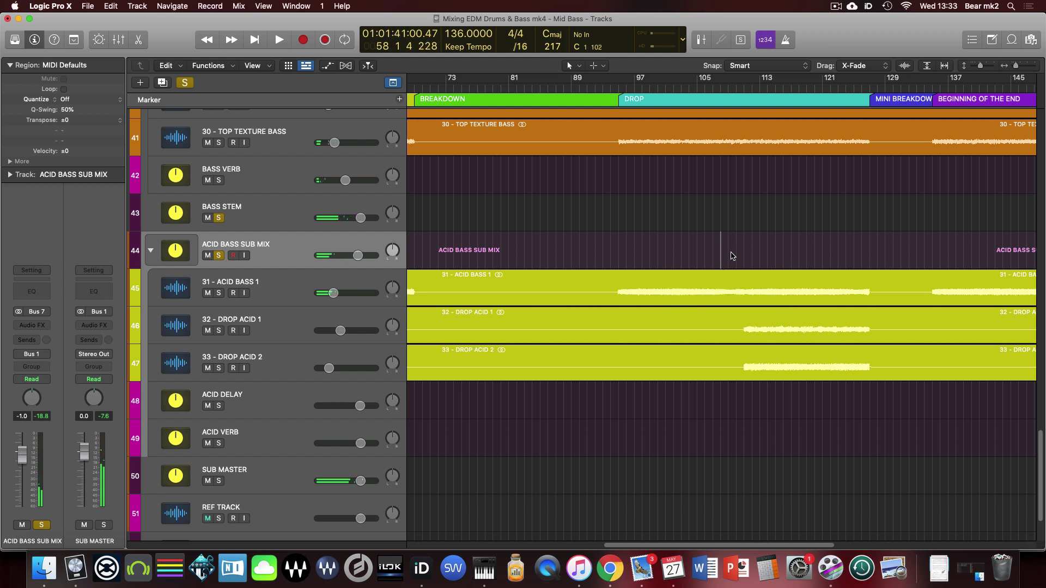
{"action": "left_click", "coordinate": [727, 252]}
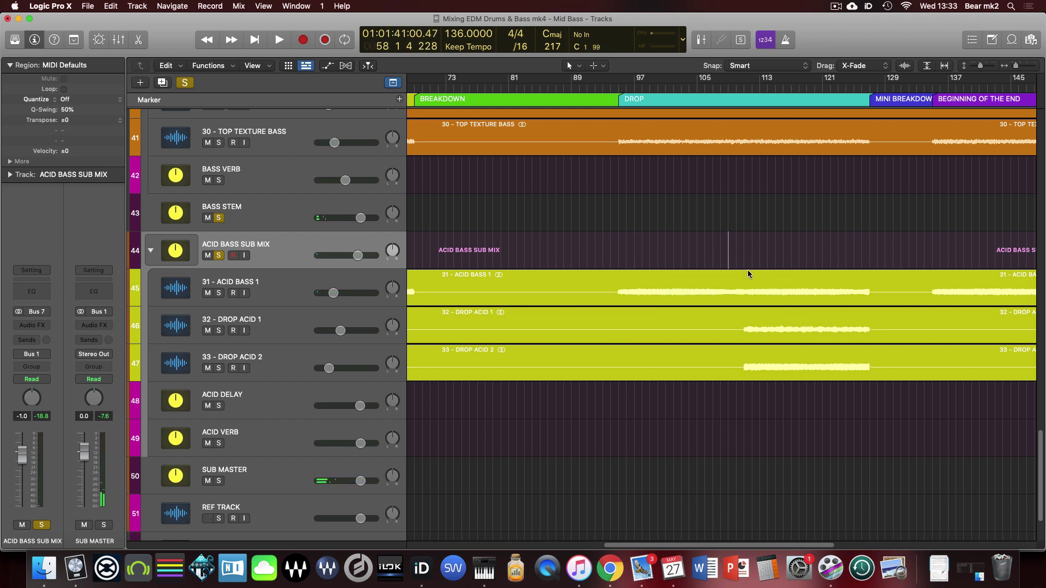
{"action": "key", "text": "space"}
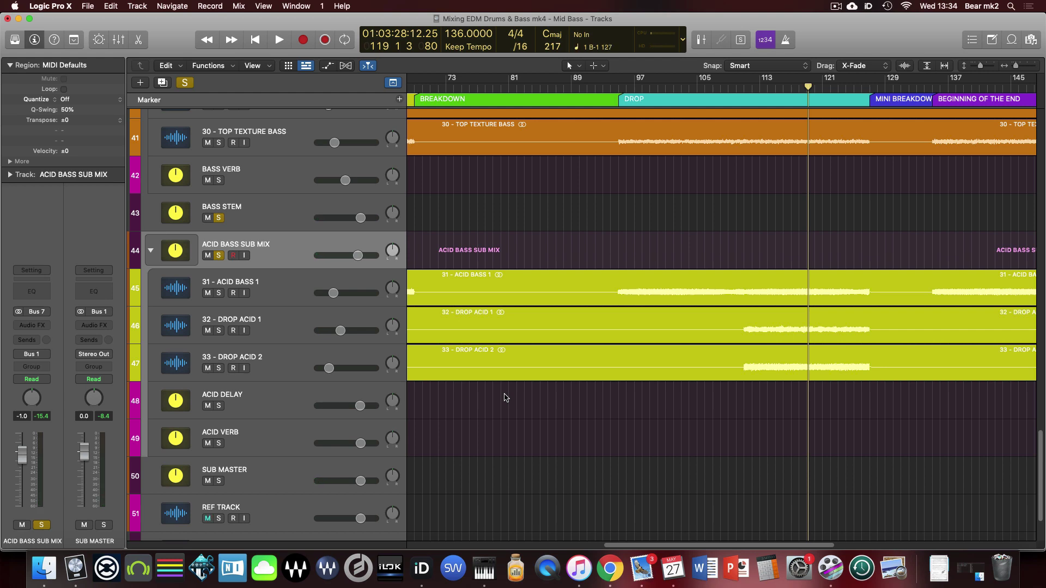
{"action": "scroll", "coordinate": [505, 396], "scroll_direction": "up", "scroll_amount": 2}
{"action": "scroll", "coordinate": [505, 396], "scroll_direction": "up", "scroll_amount": 10}
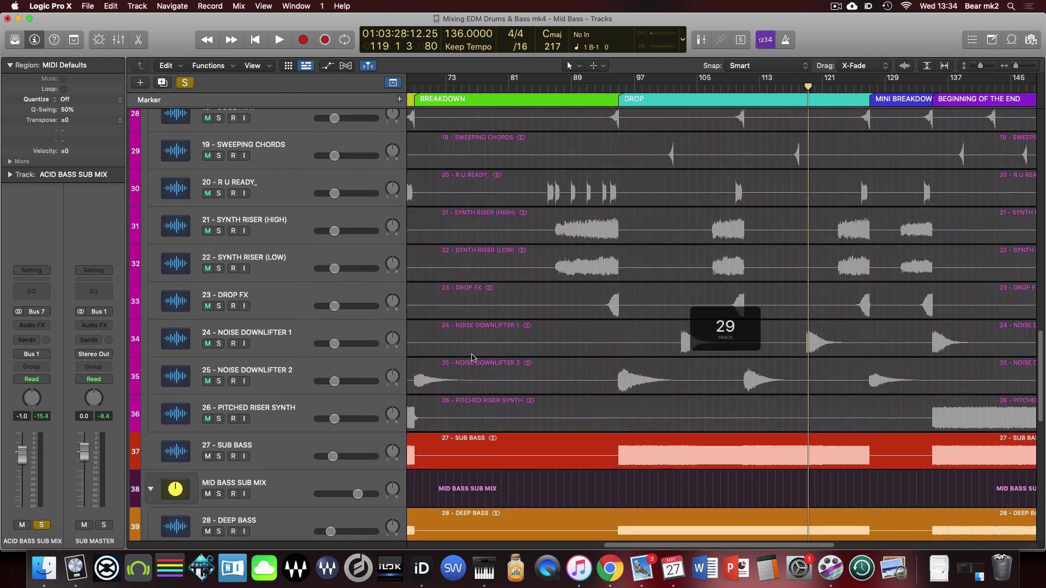
{"action": "scroll", "coordinate": [599, 245], "scroll_direction": "up", "scroll_amount": 3}
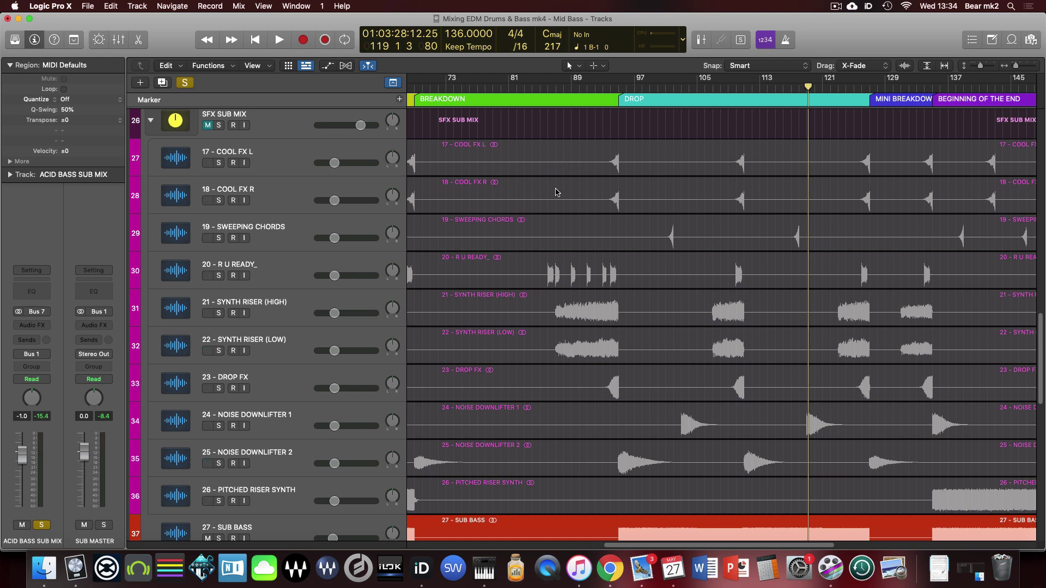
{"action": "scroll", "coordinate": [559, 217], "scroll_direction": "down", "scroll_amount": 15}
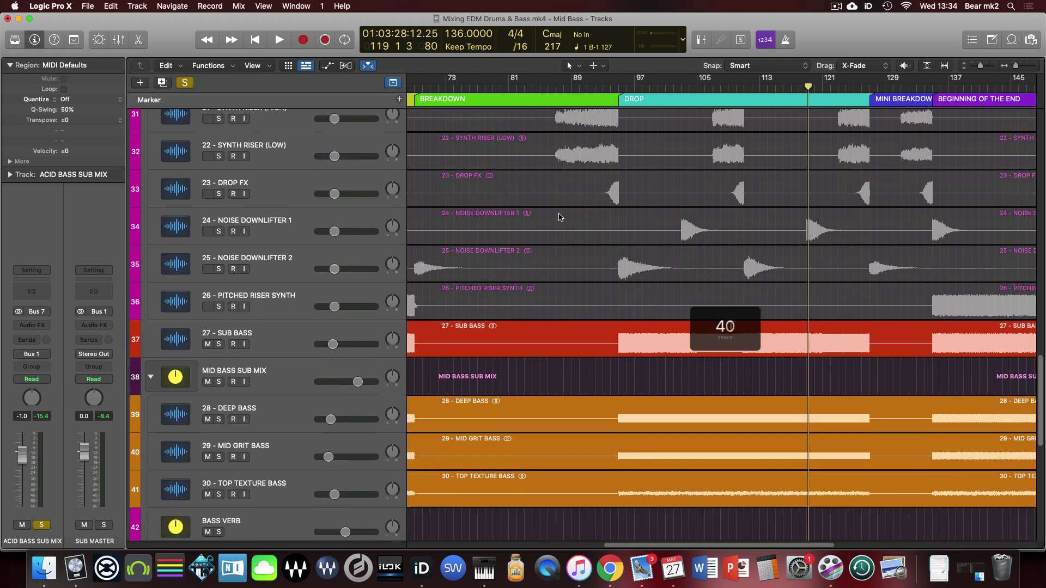
{"action": "scroll", "coordinate": [637, 237], "scroll_direction": "up", "scroll_amount": 4}
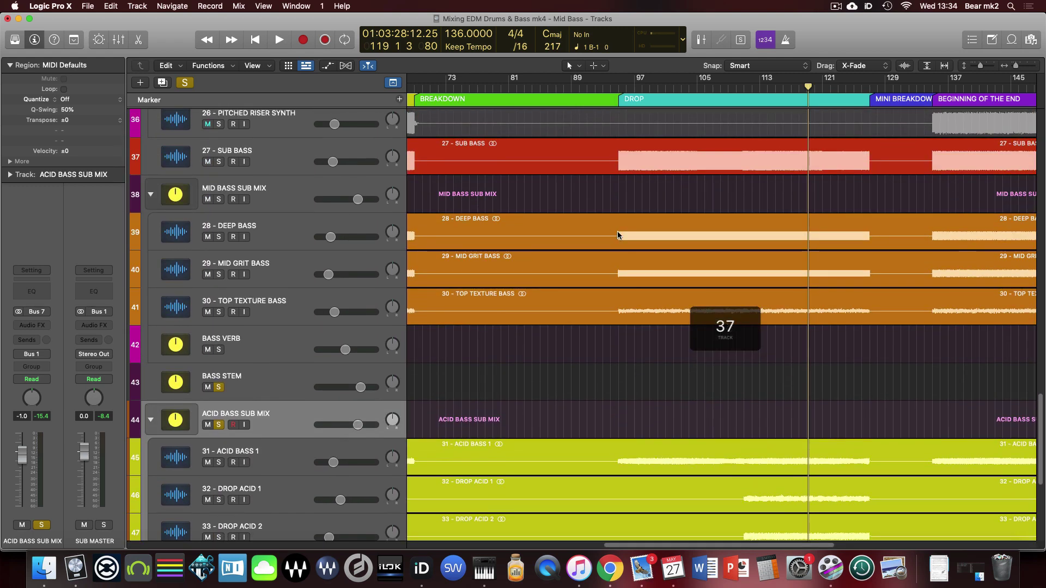